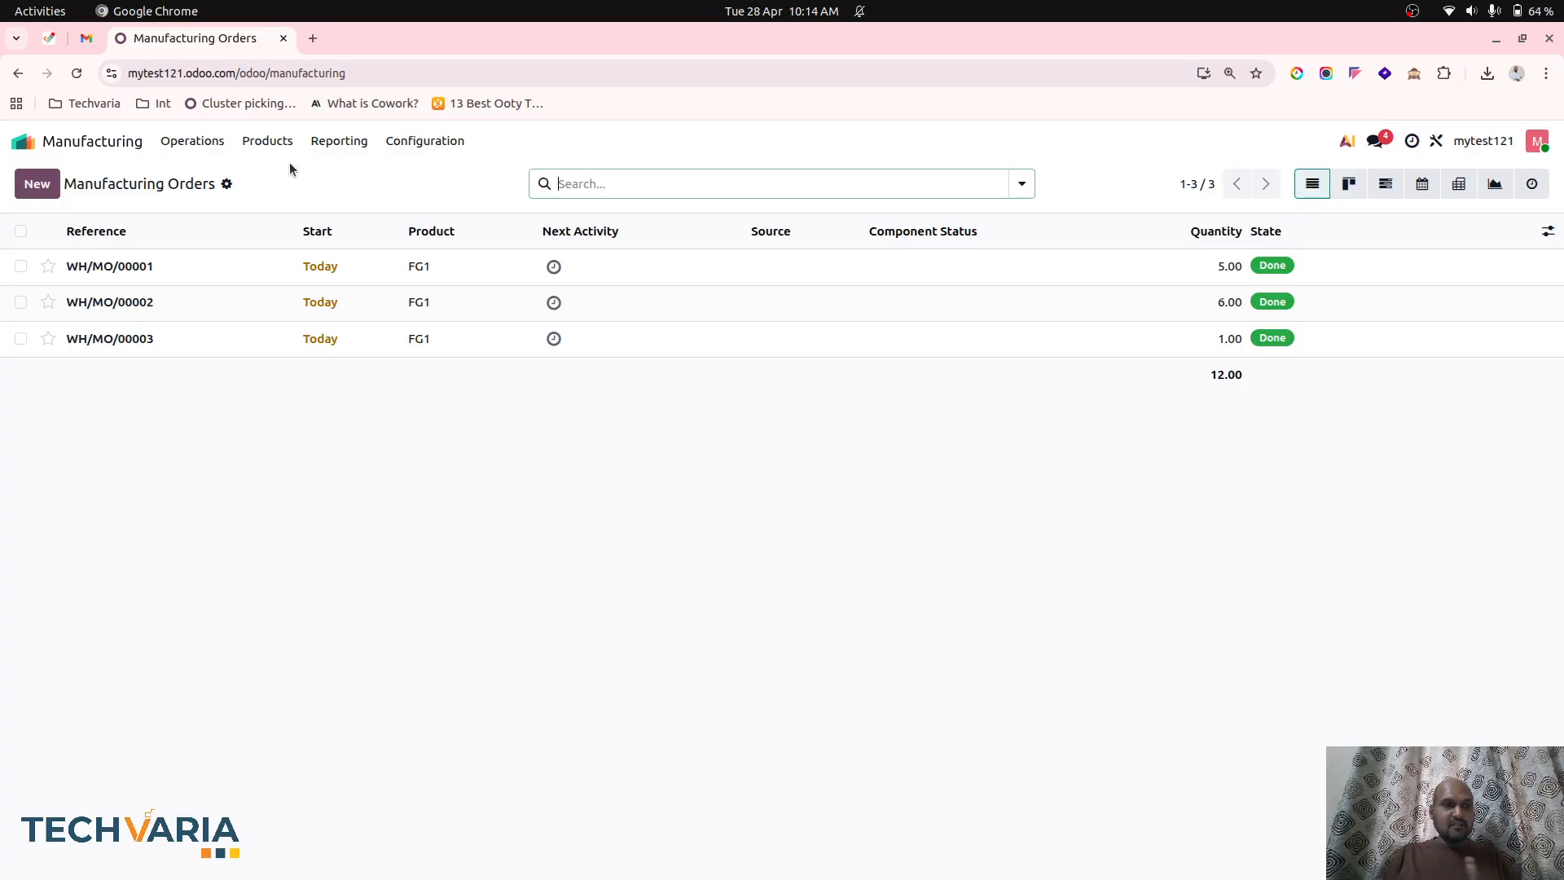
Open the bill of materials overview for product FG1 and turn on its forecast details.
left_click(269, 143)
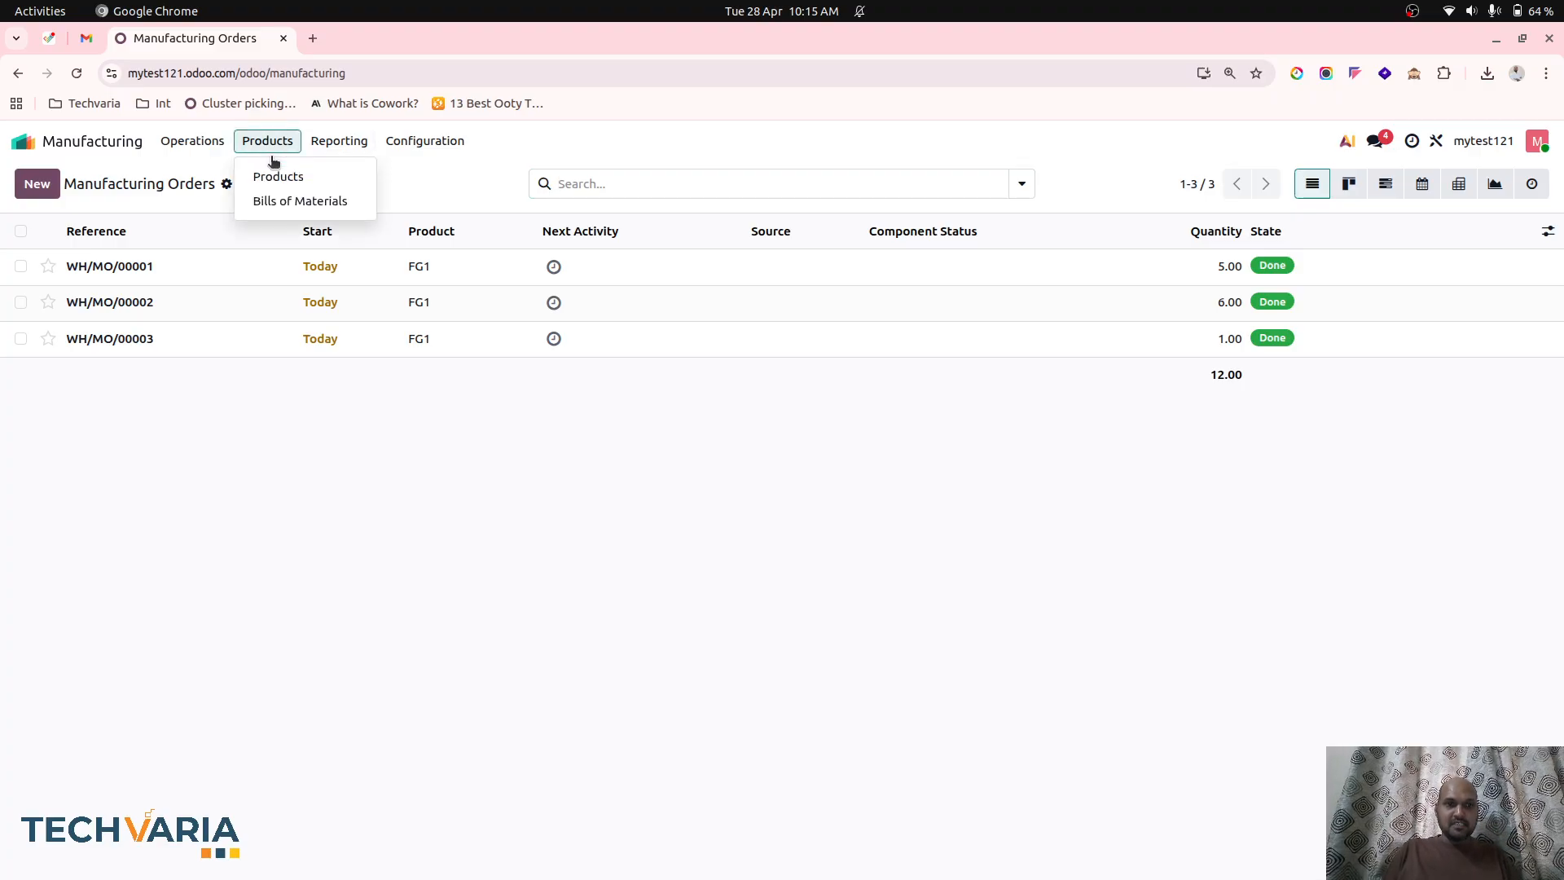
left_click(278, 180)
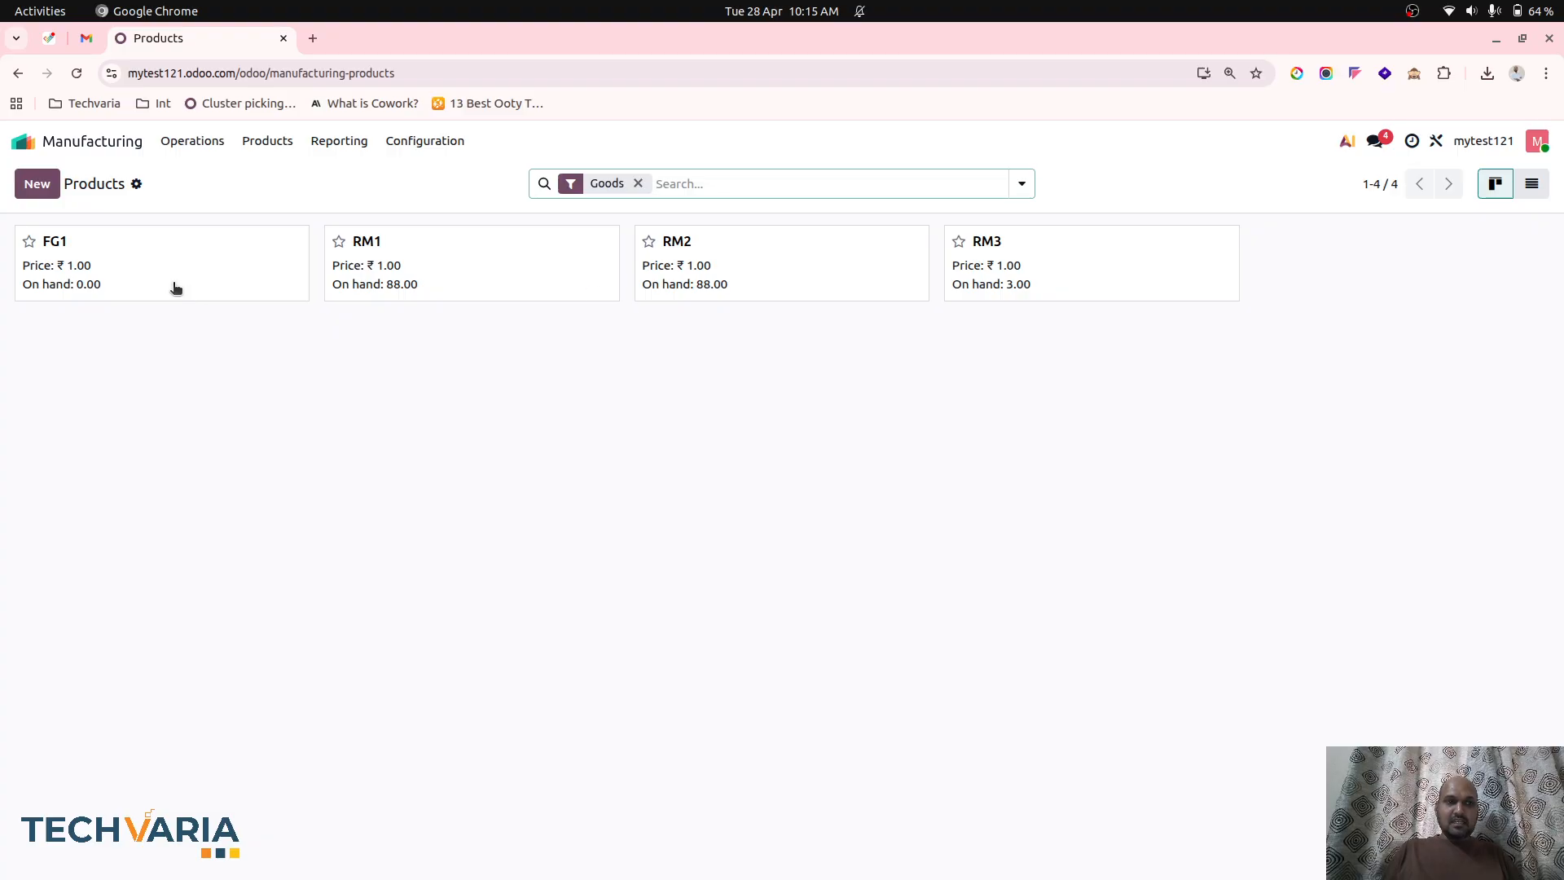
left_click(172, 286)
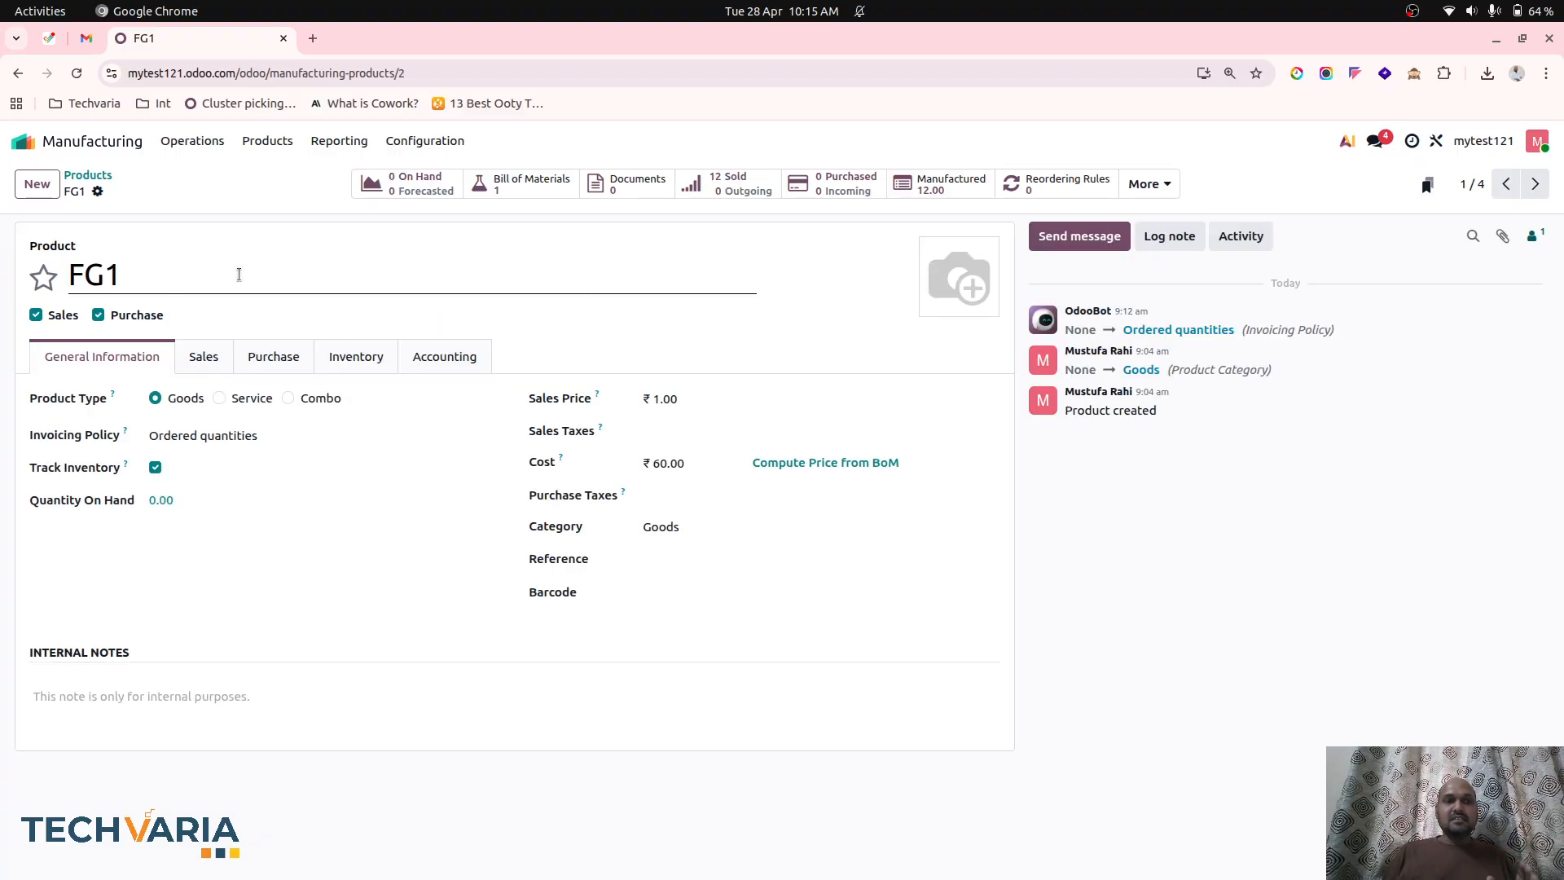
left_click(526, 184)
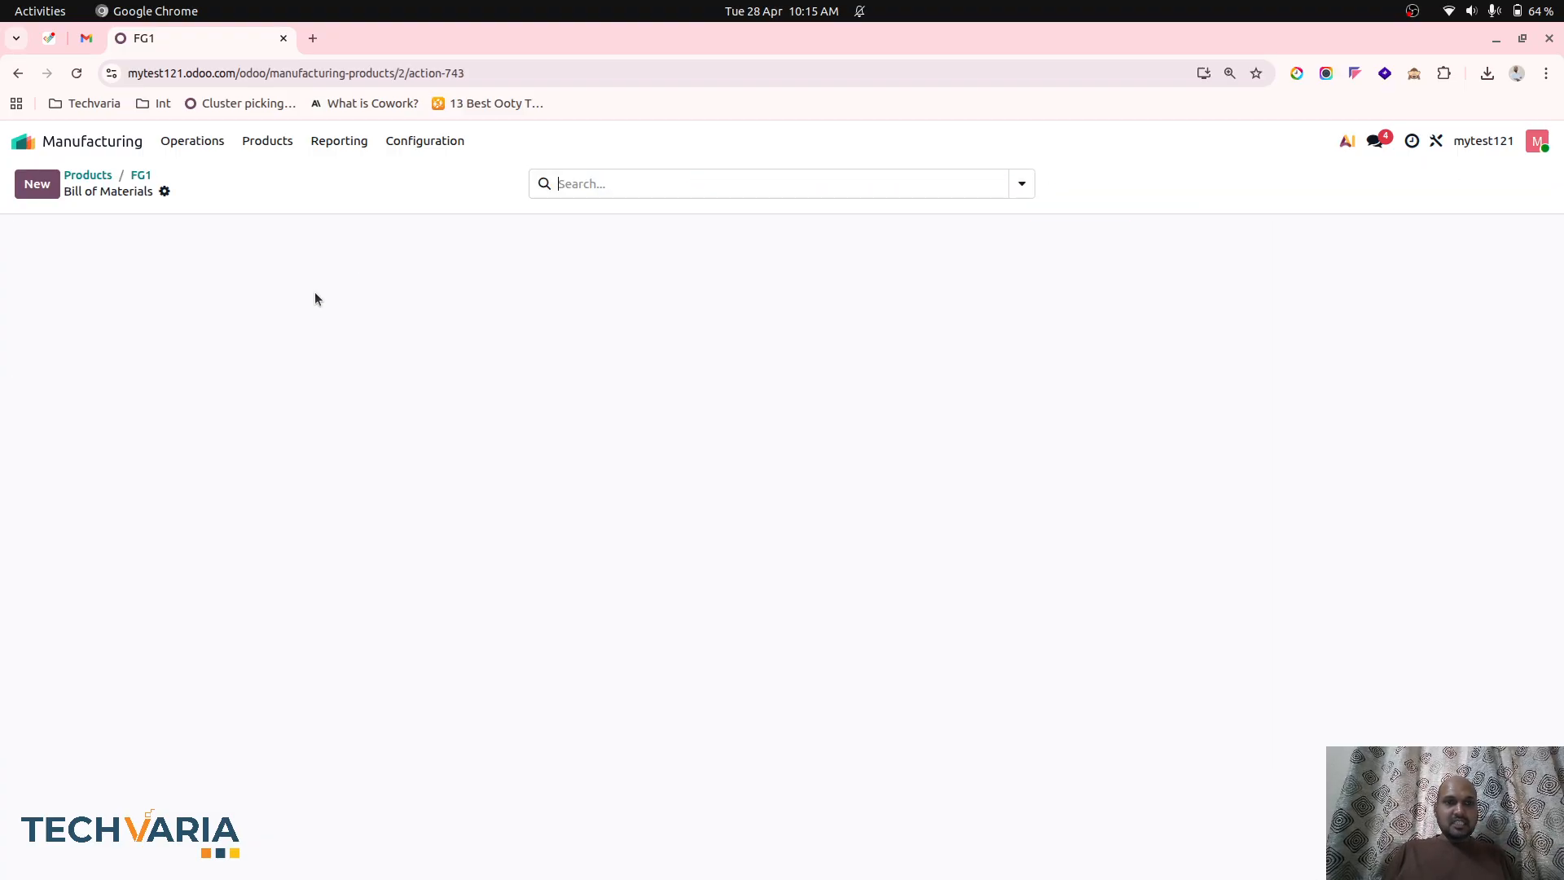
left_click(231, 276)
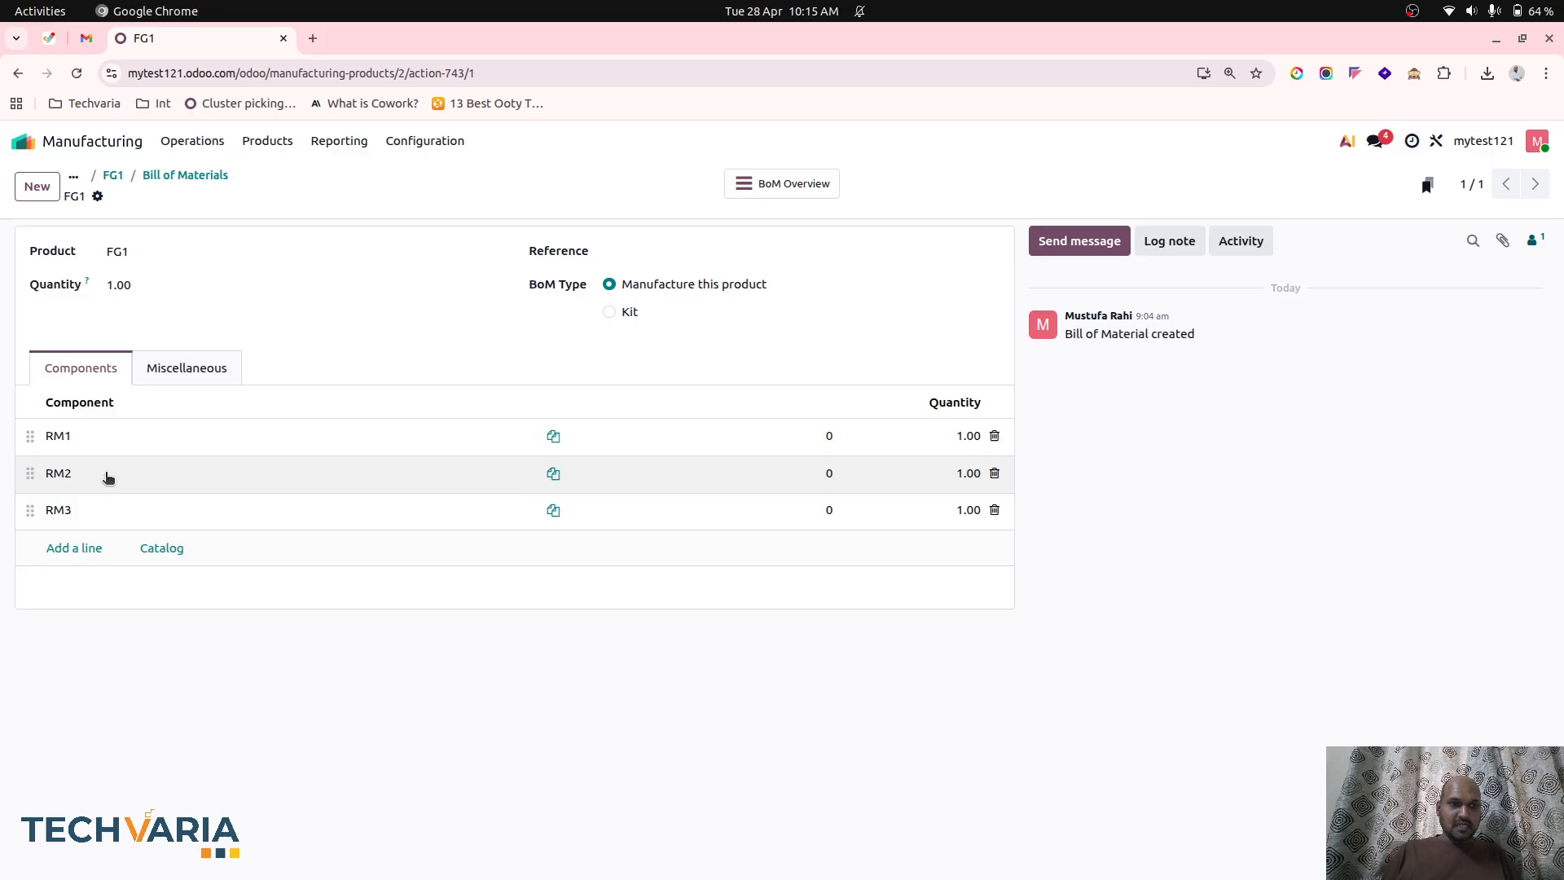
left_click(807, 182)
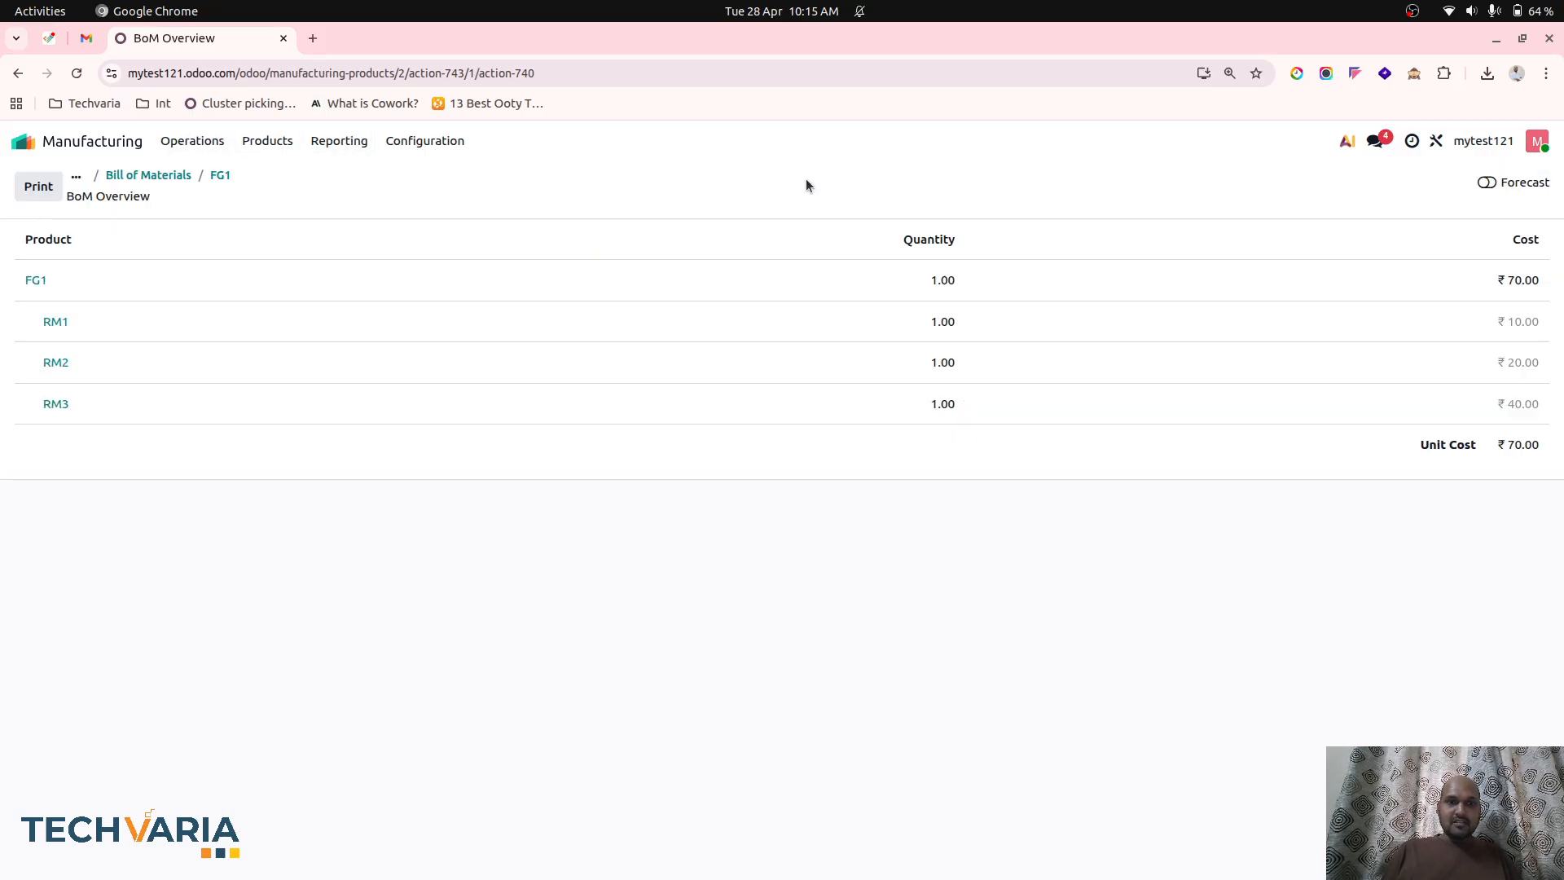
left_click(1486, 182)
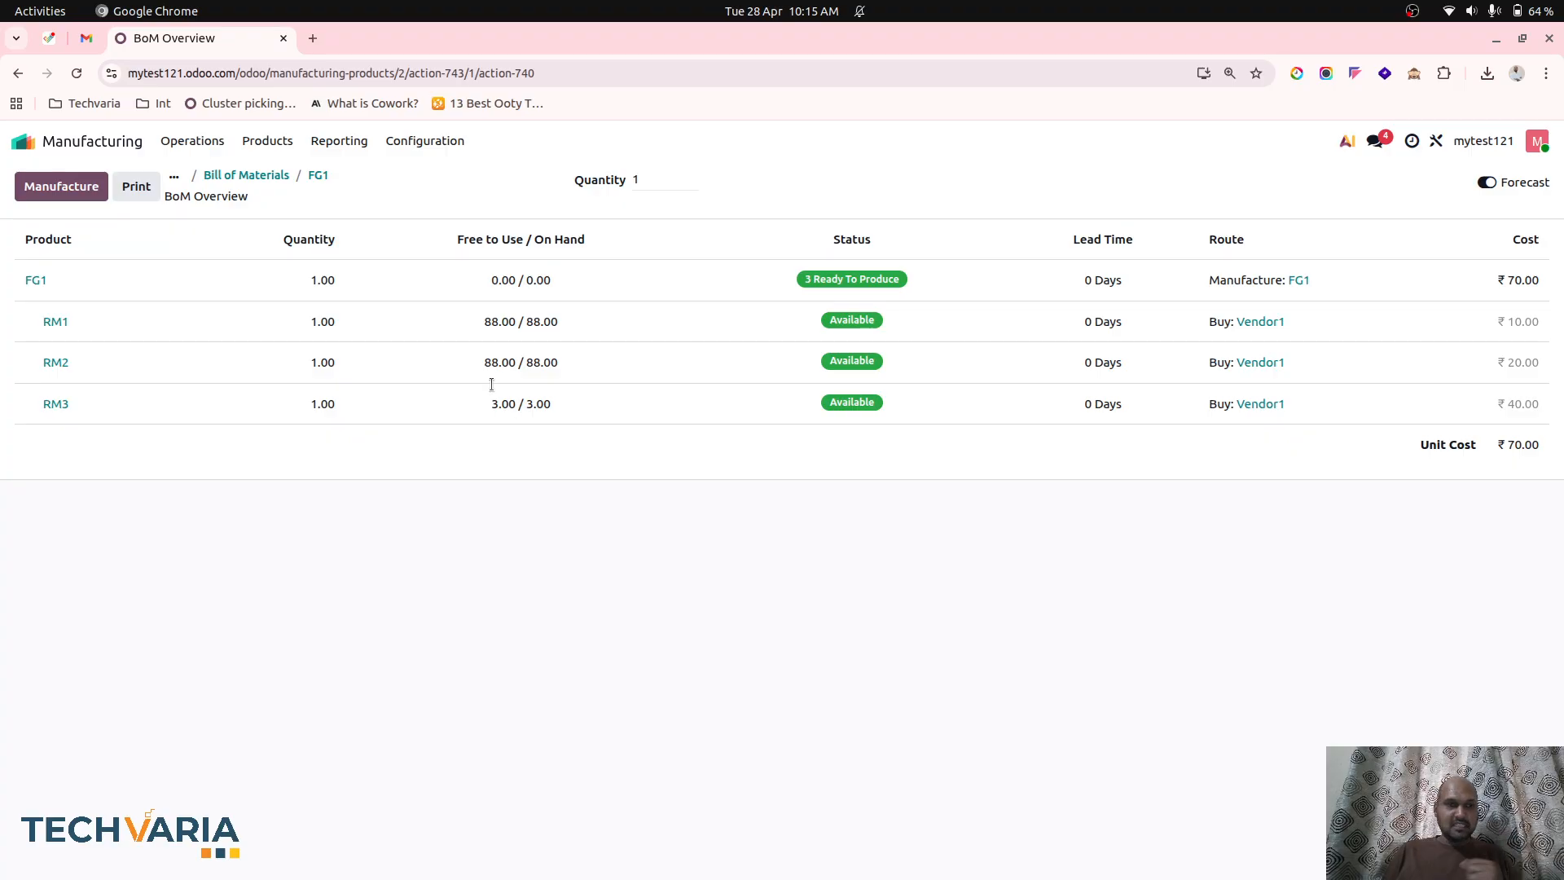
Switch to the Accounting app and open the Balance Sheet report.
left_click(139, 151)
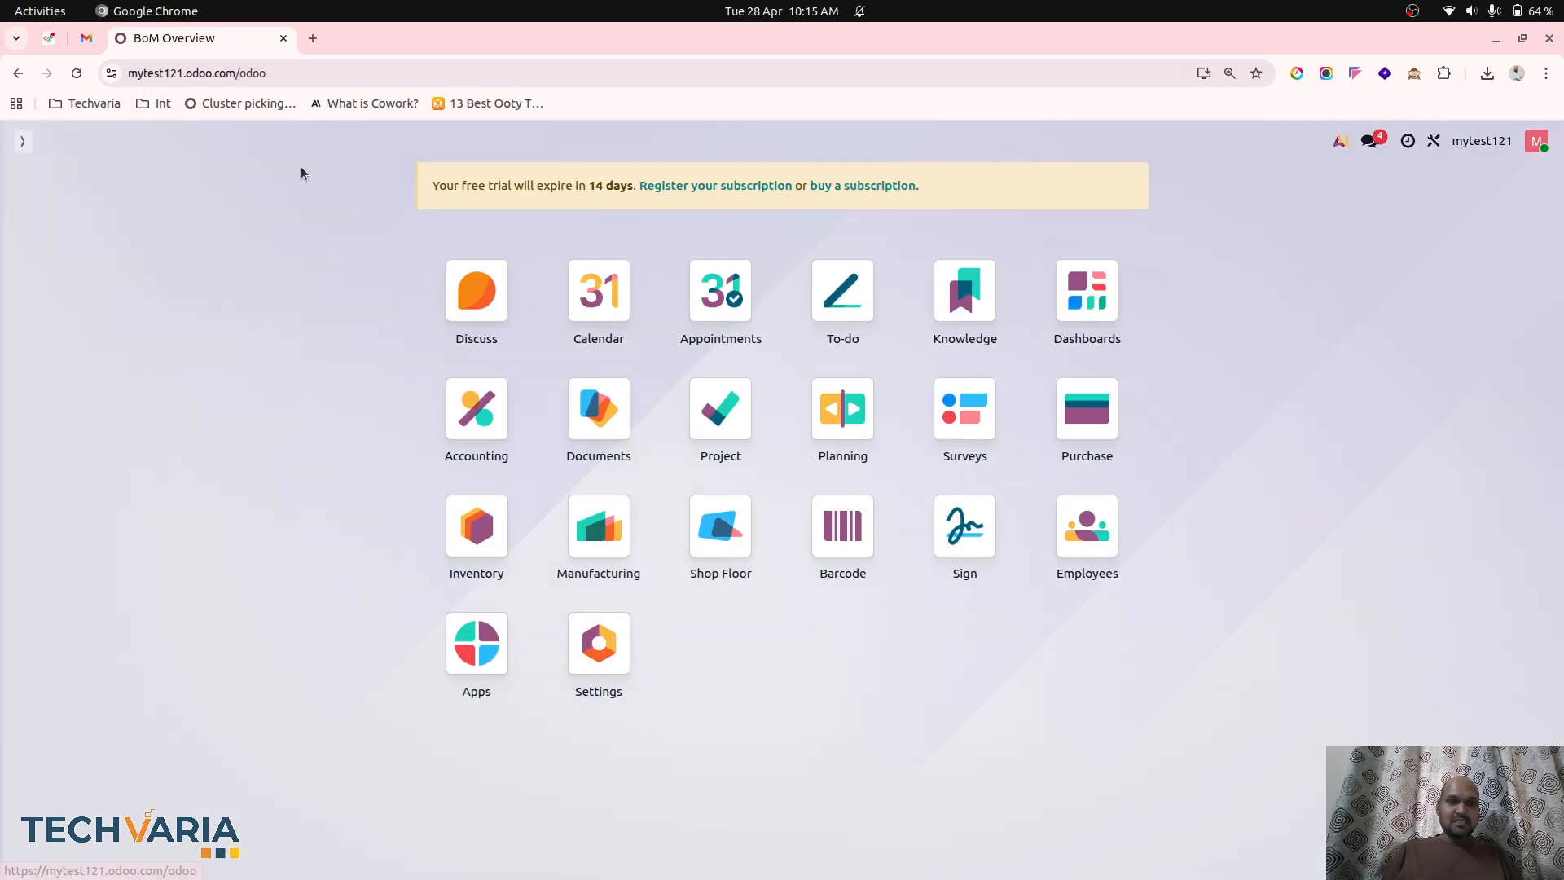
left_click(619, 432)
left_click(83, 148)
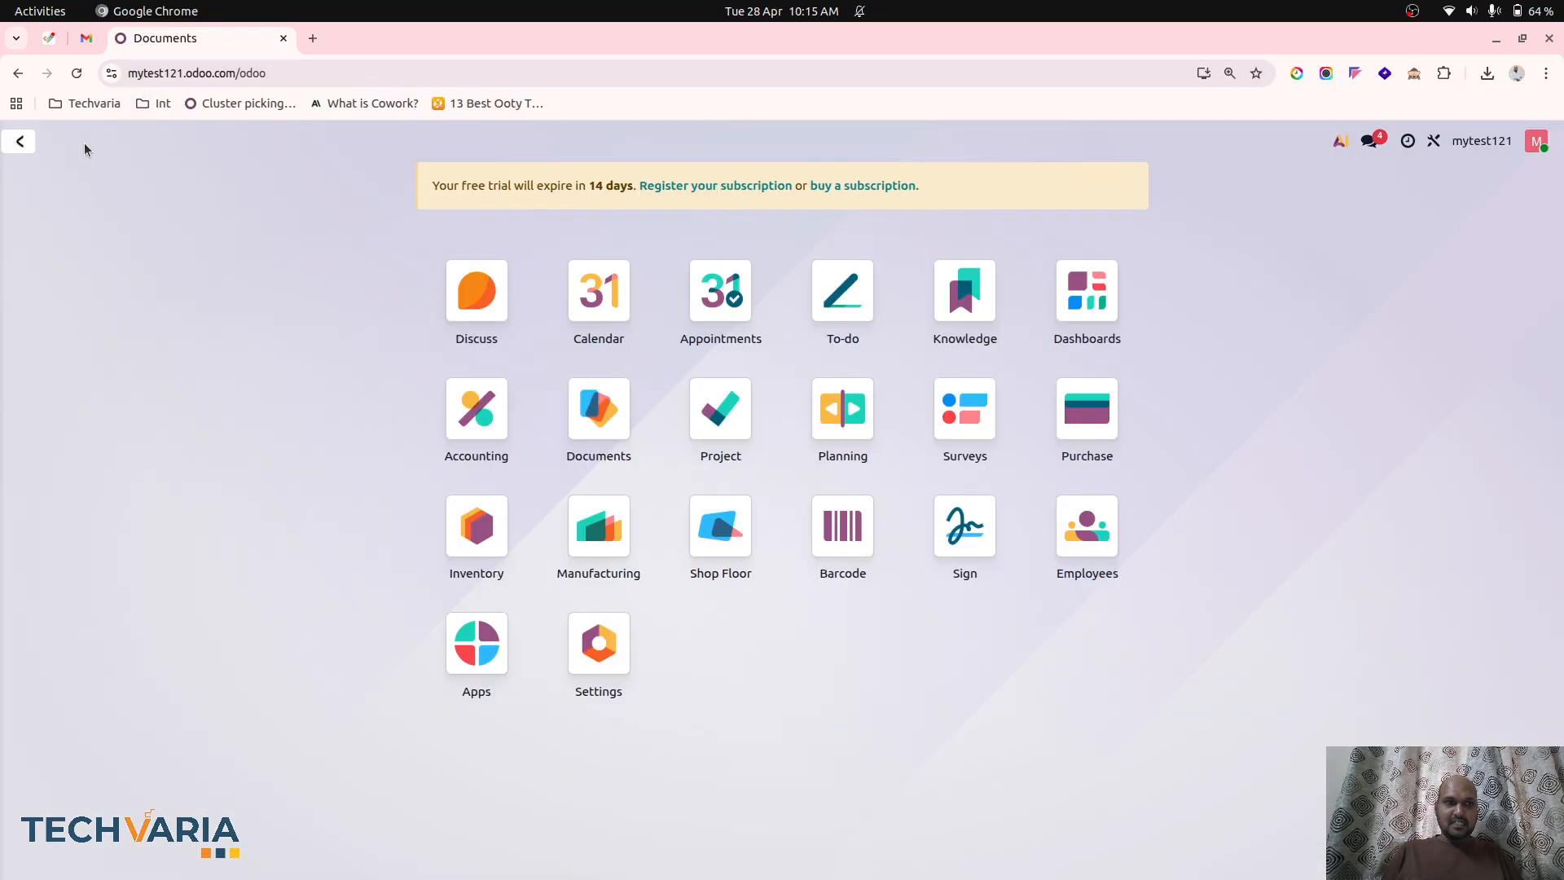
left_click(469, 448)
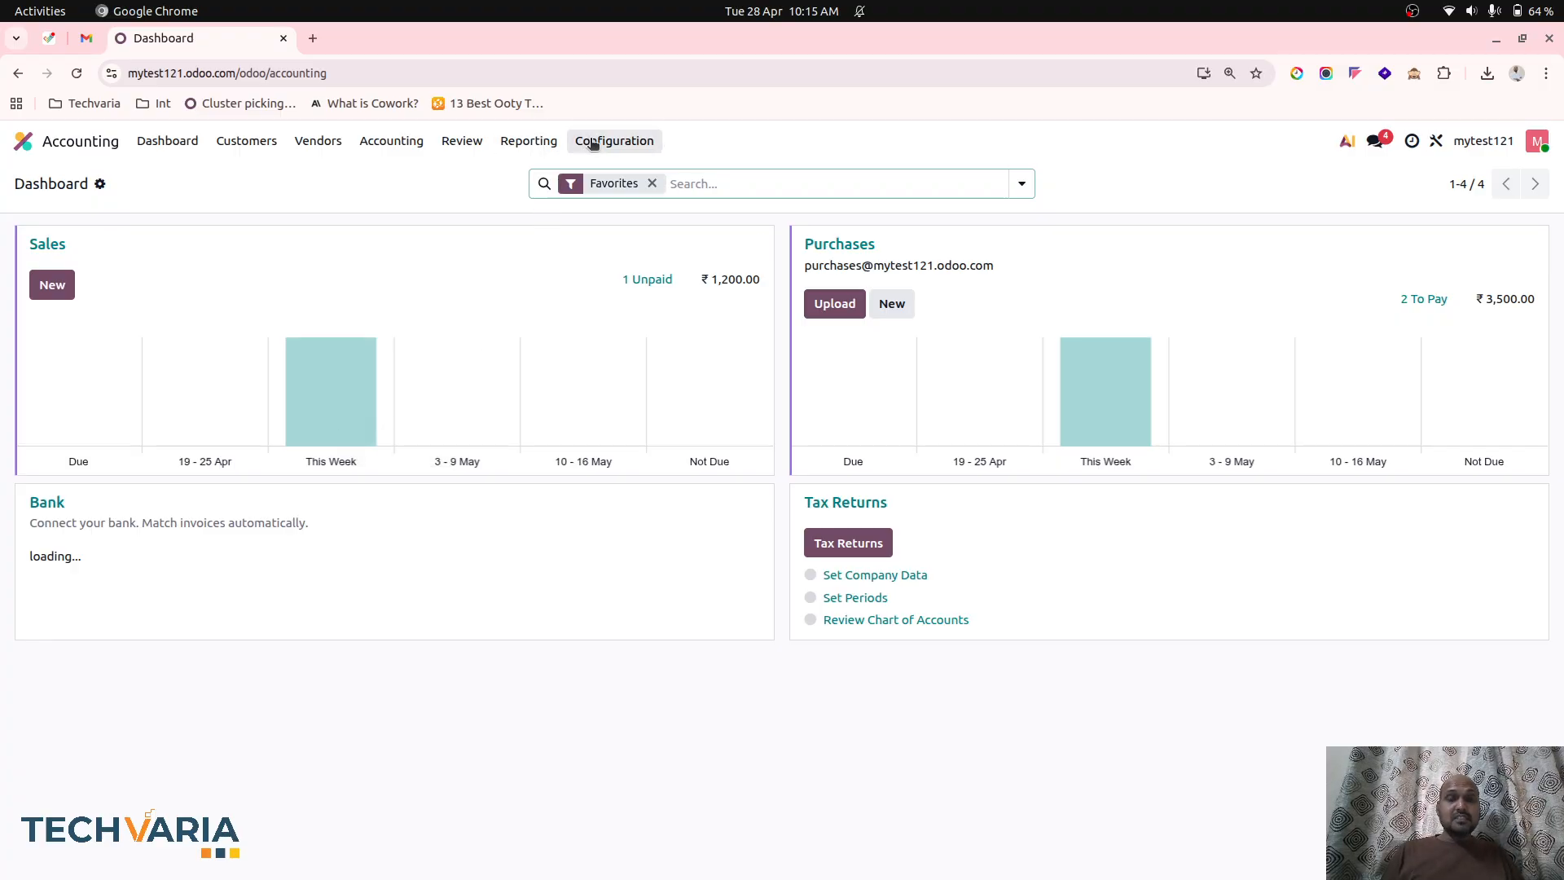
left_click(529, 141)
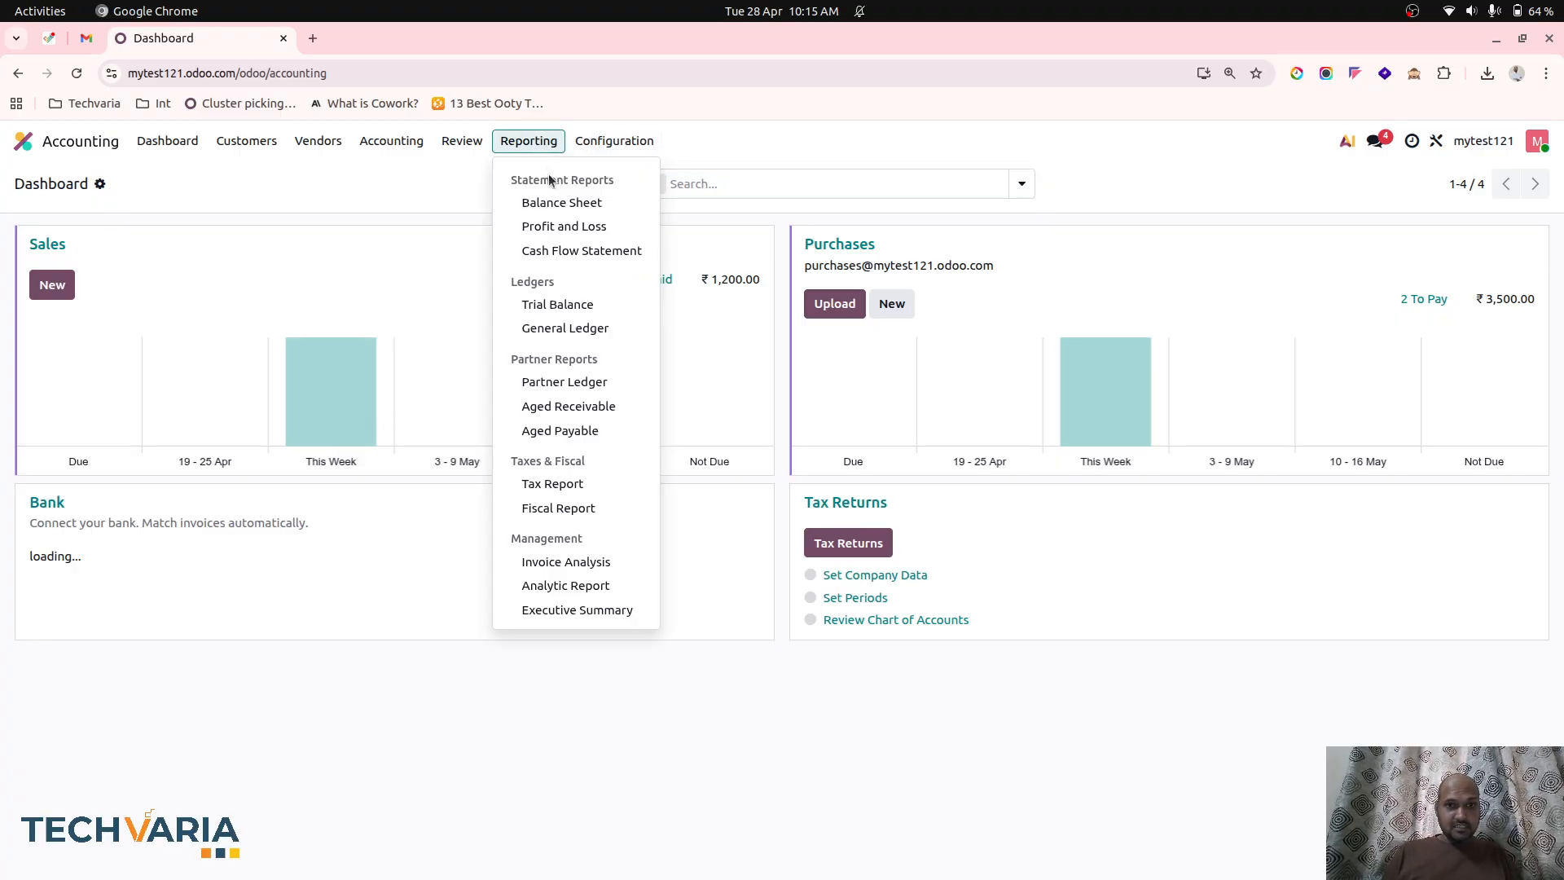
left_click(558, 201)
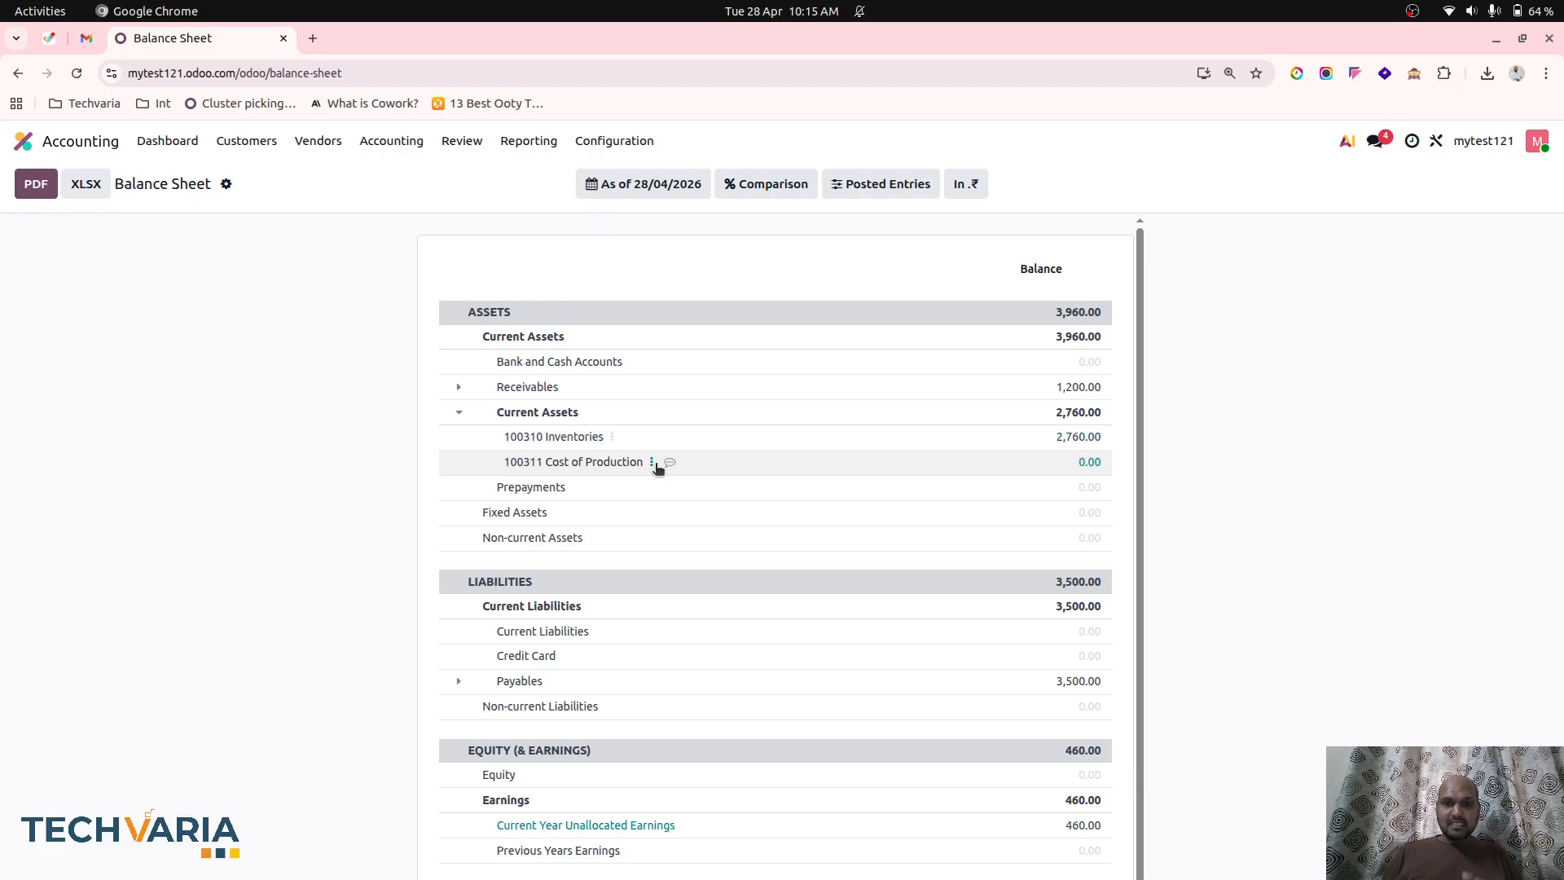
Review the Profit and Loss report with Costs of Revenue and Revenue expanded, and open the Inventory Valuation review.
left_click(528, 141)
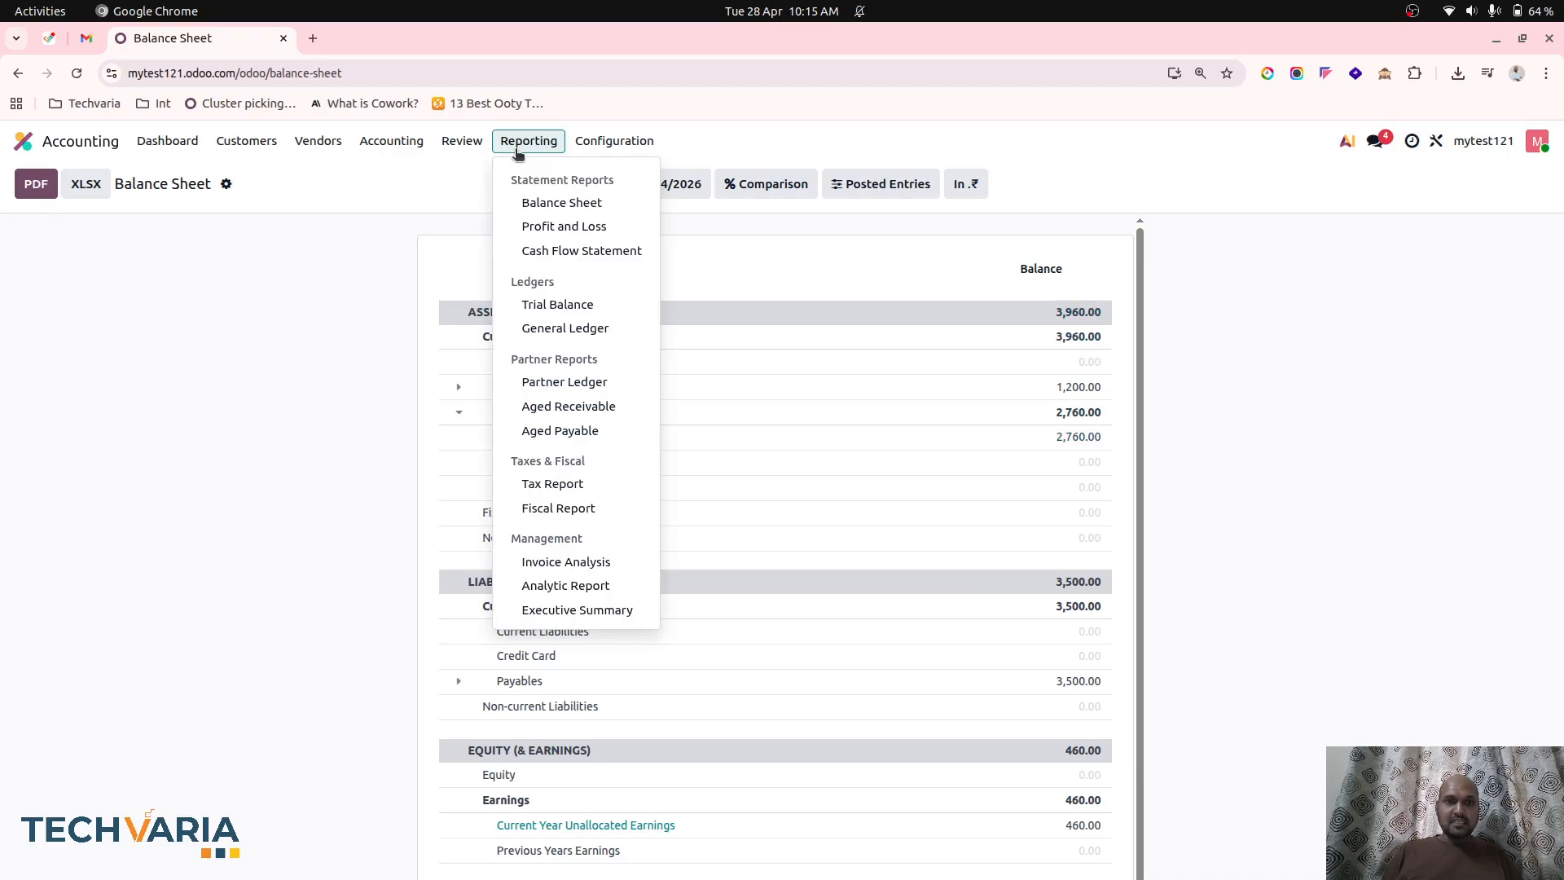
left_click(566, 228)
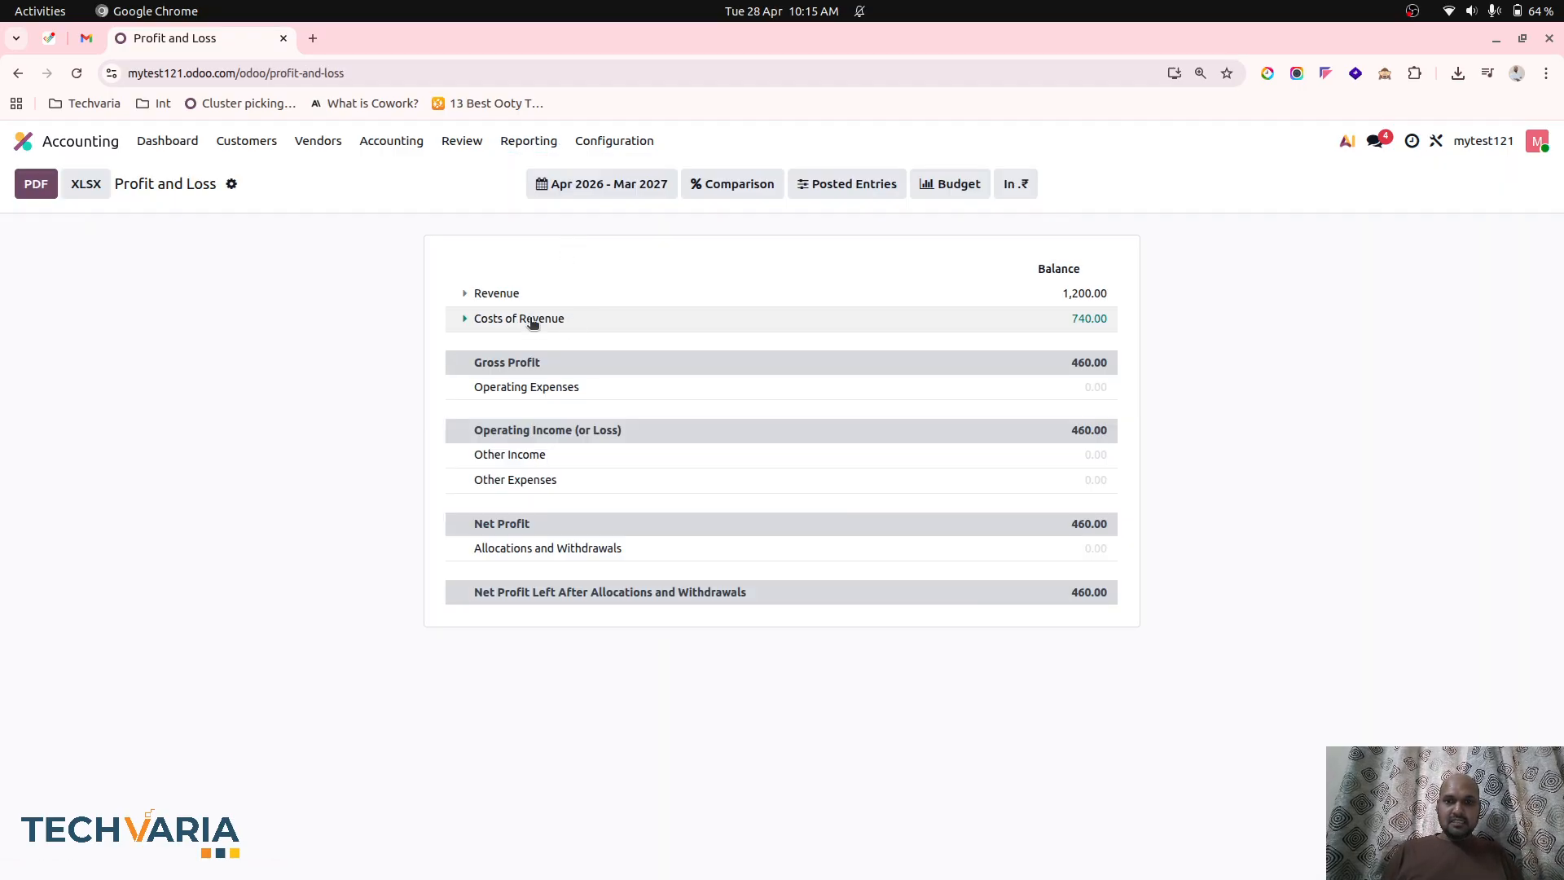
left_click(490, 319)
left_click(501, 293)
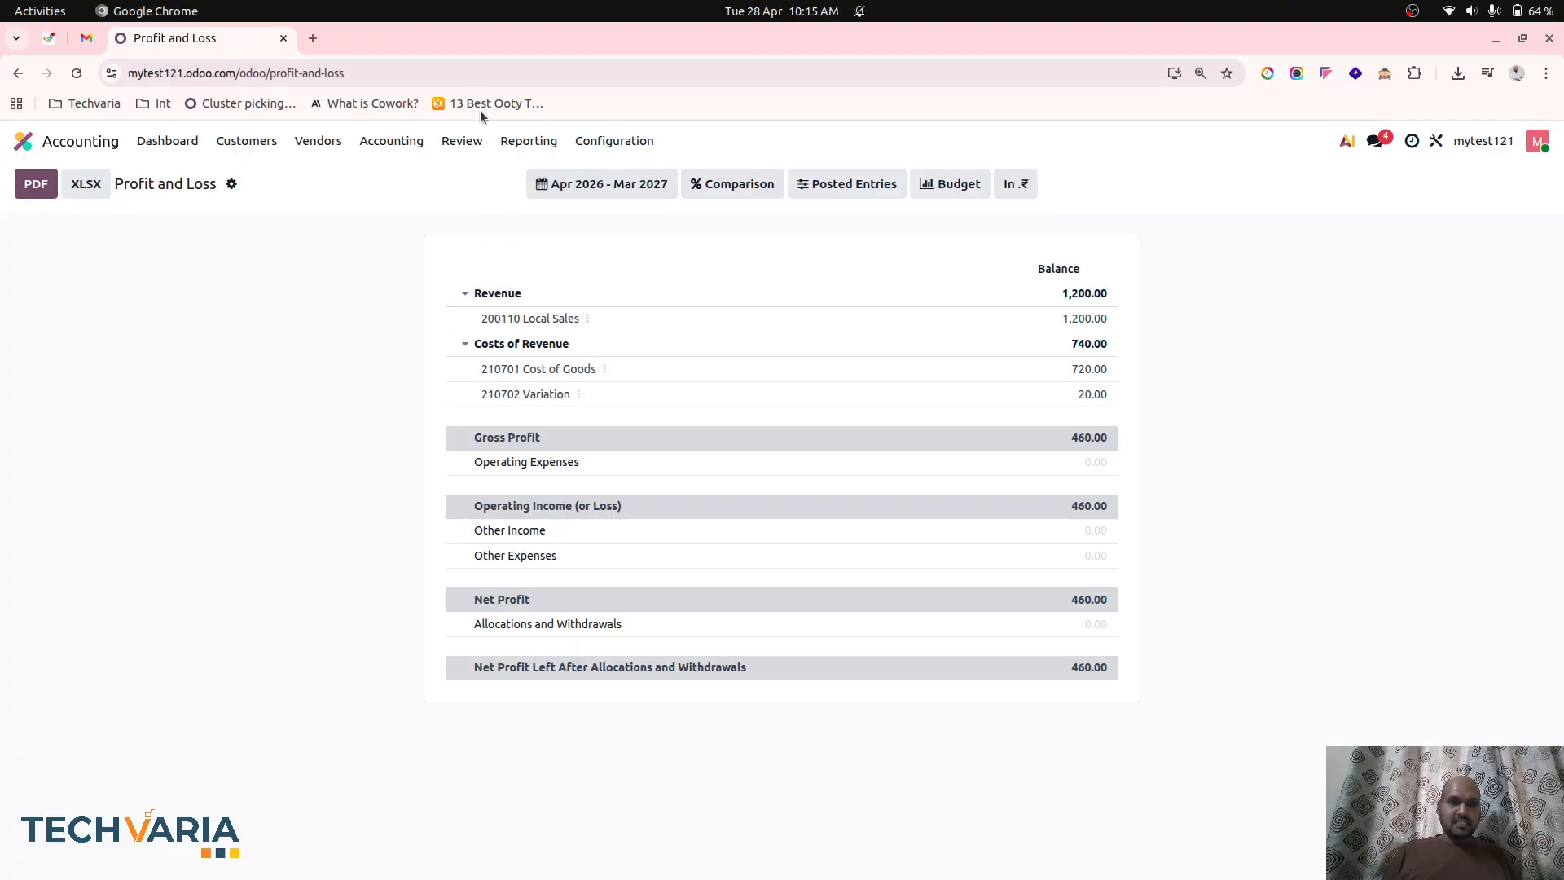
left_click(461, 141)
left_click(516, 357)
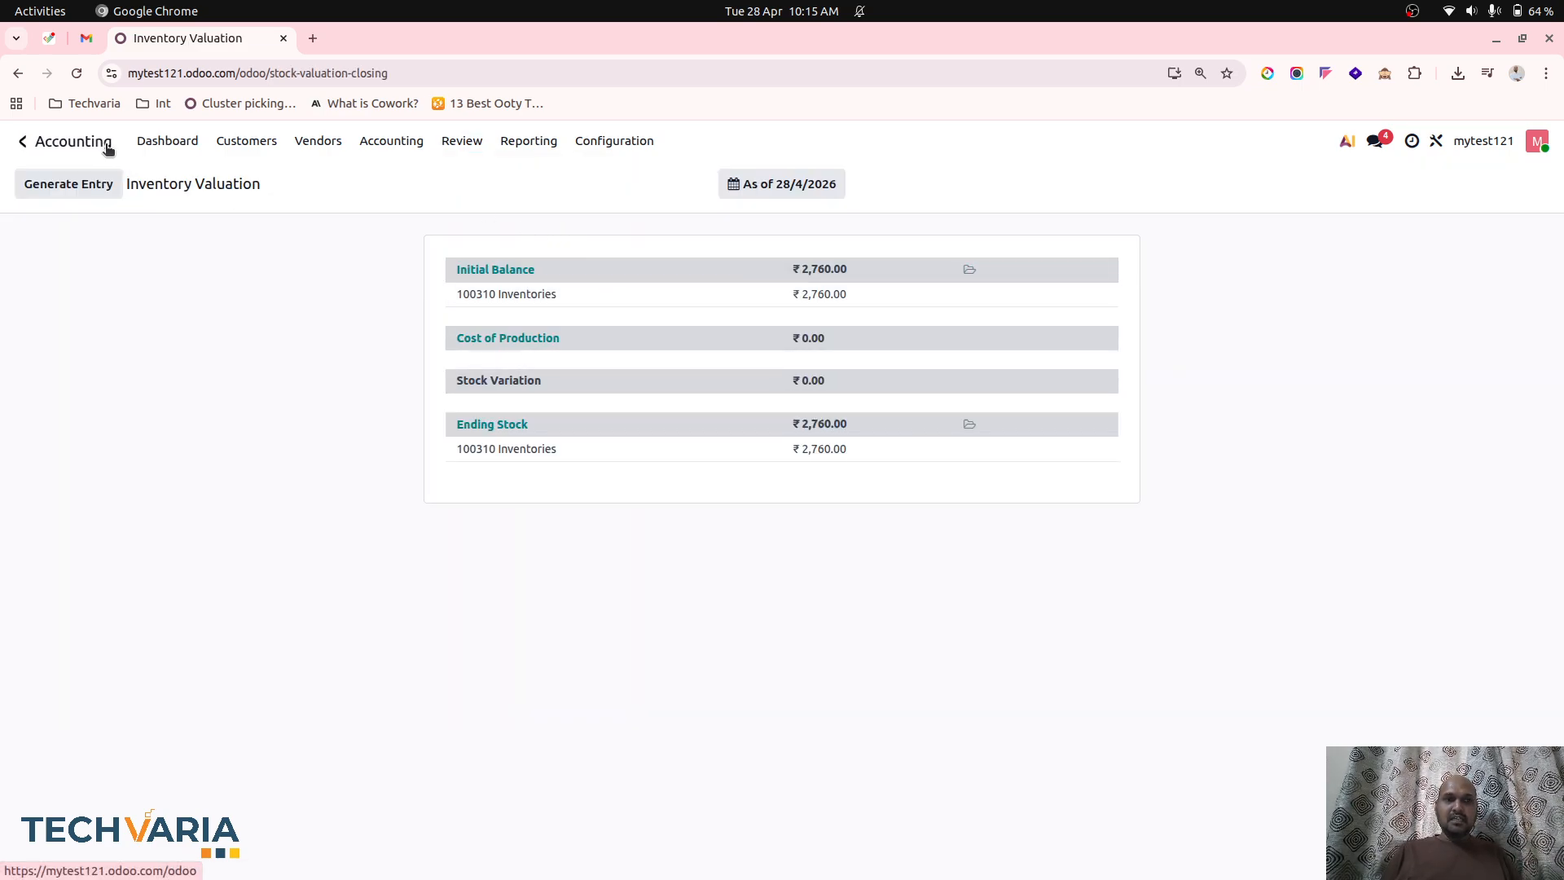
Create and save a manufacturing order for 3 units of FG1, confirm it and produce the full quantity.
left_click(57, 144)
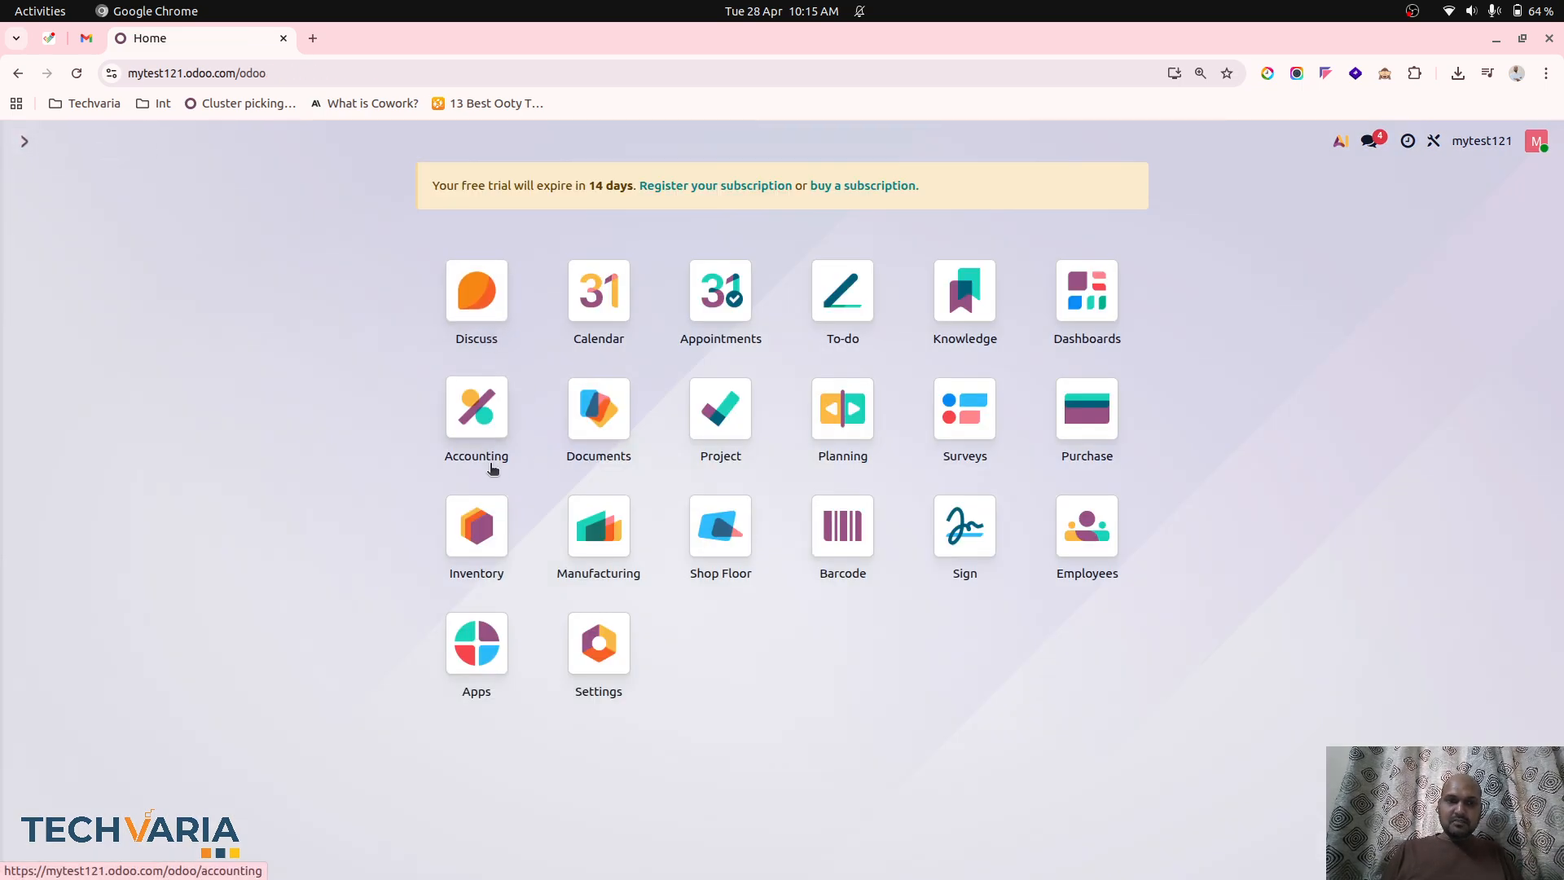
left_click(599, 528)
left_click(59, 189)
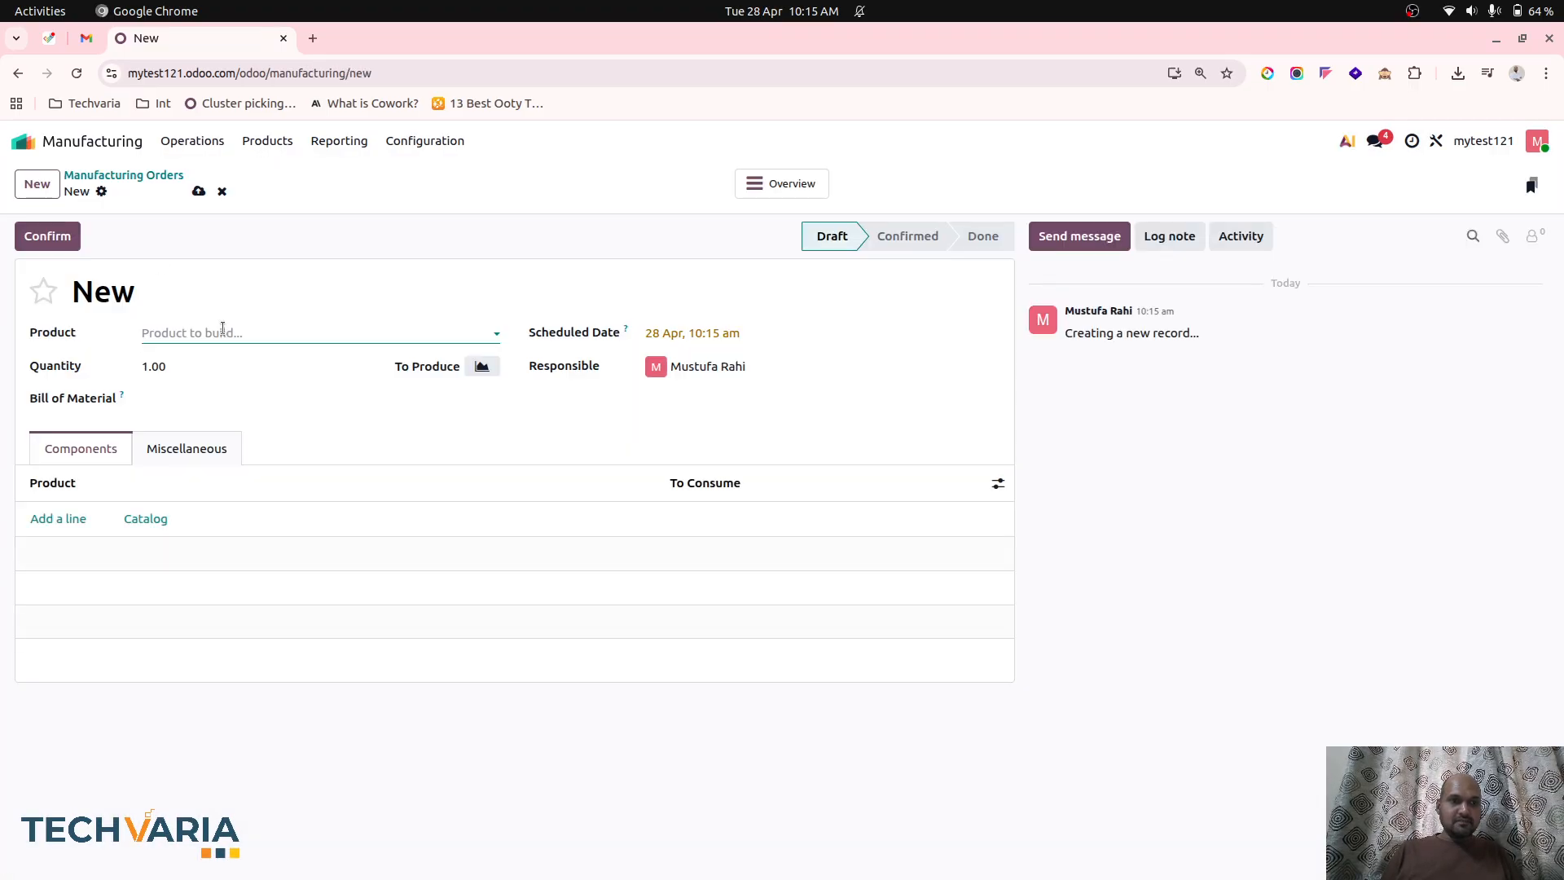
left_click(206, 332)
left_click(197, 363)
left_click(197, 363)
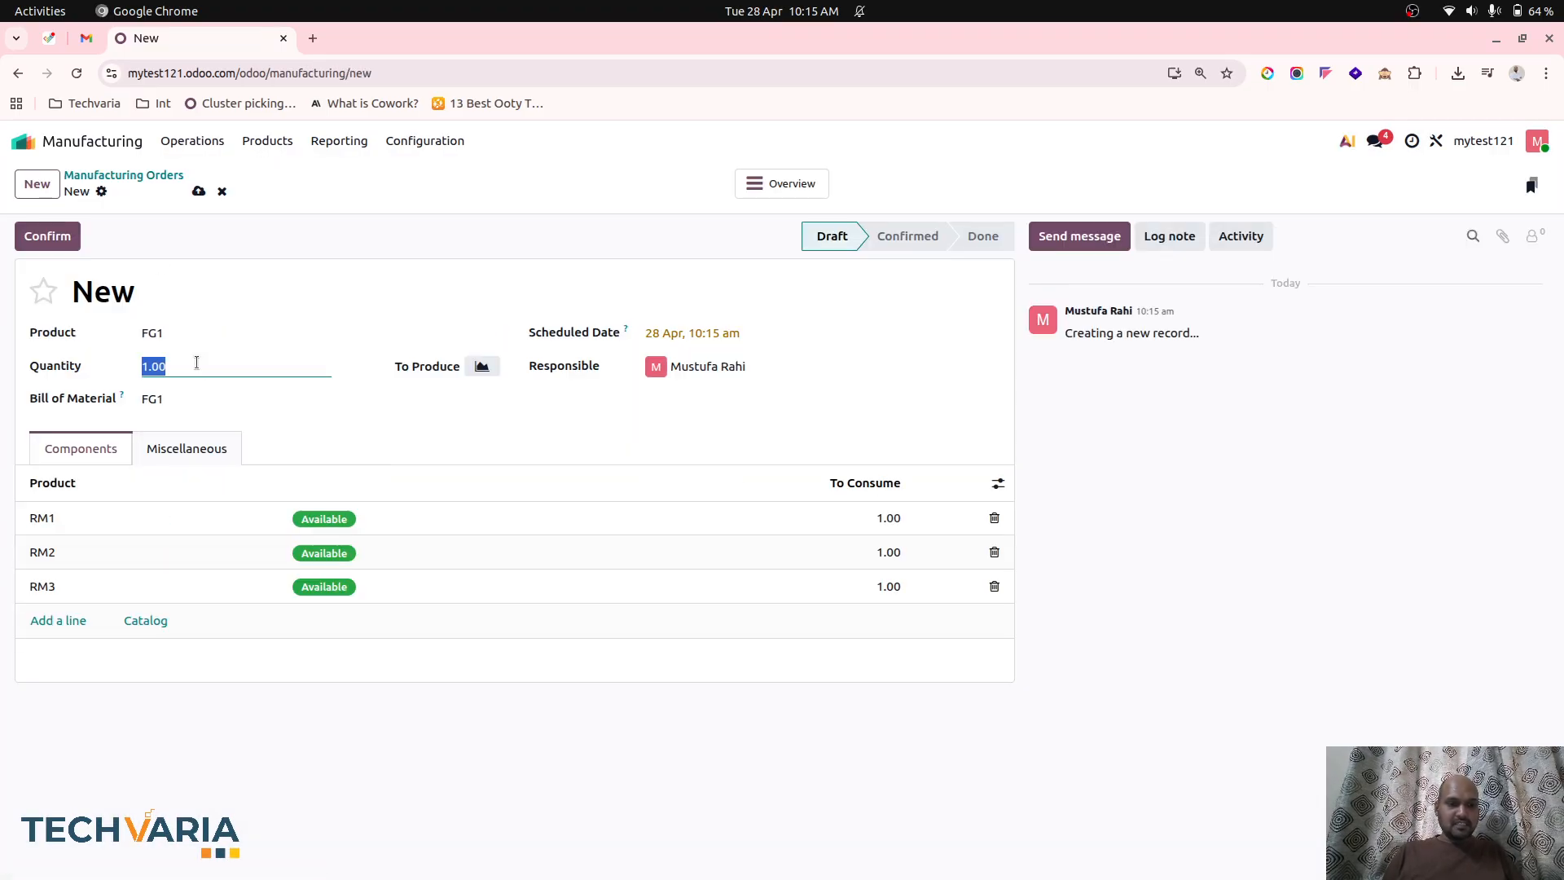
type("3")
key("Tab")
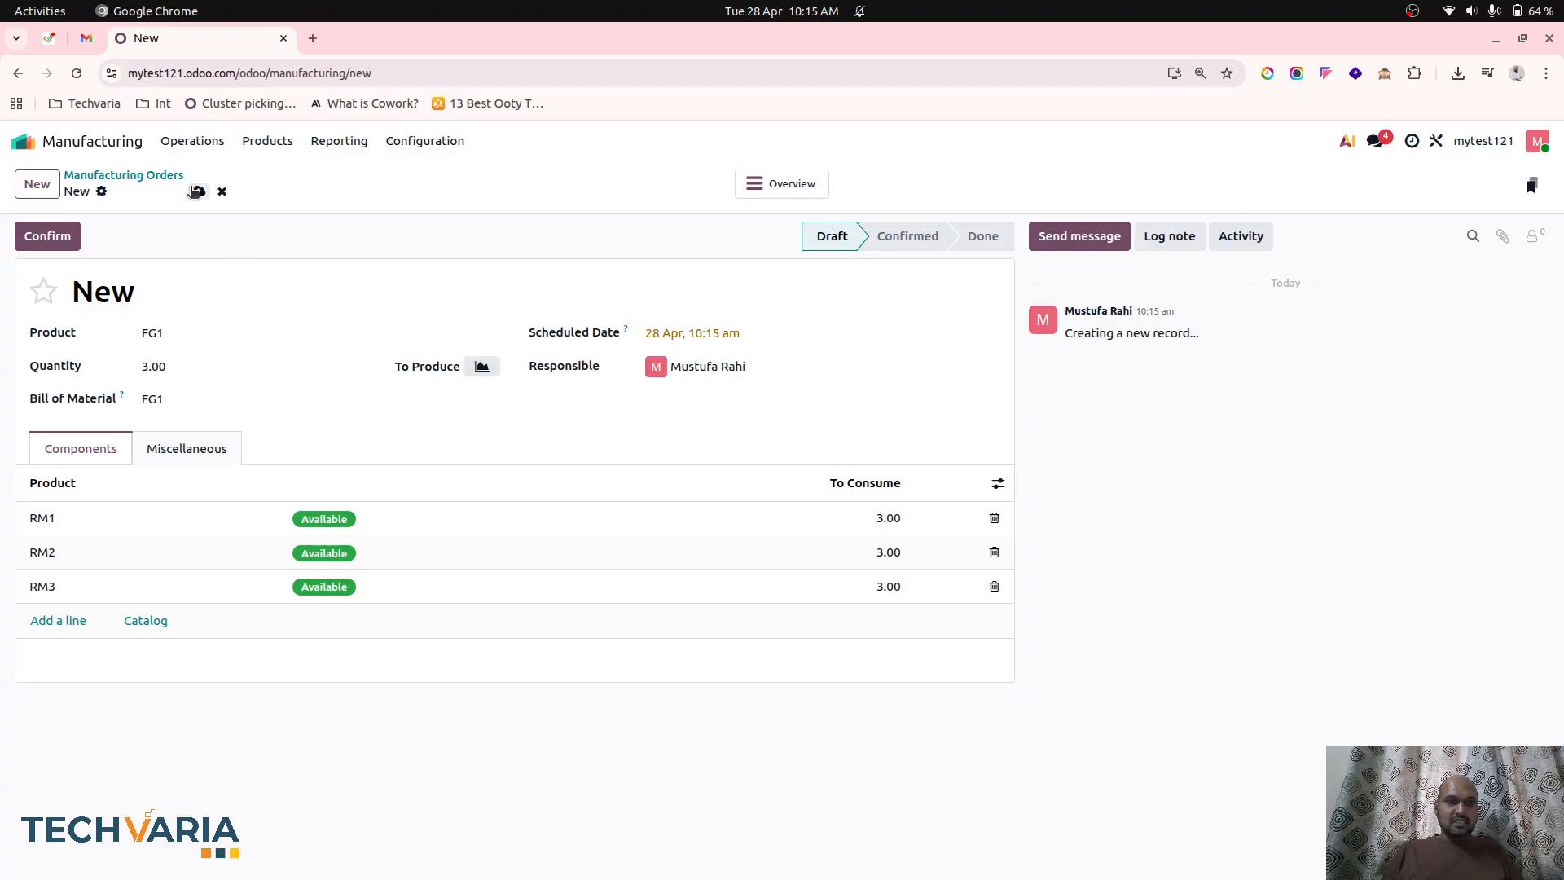
left_click(196, 191)
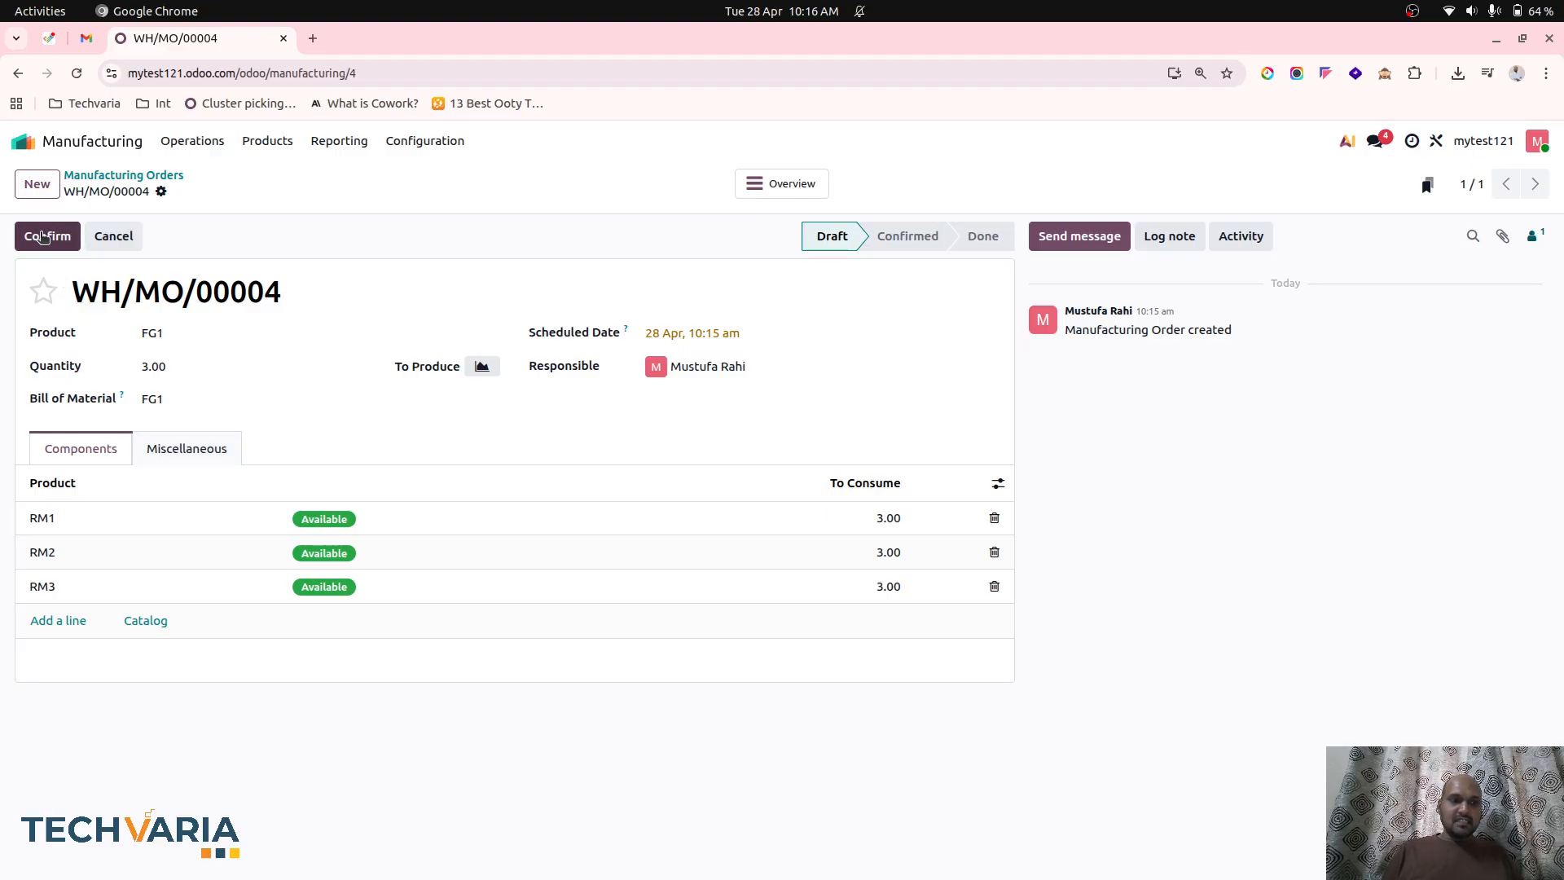
left_click(44, 236)
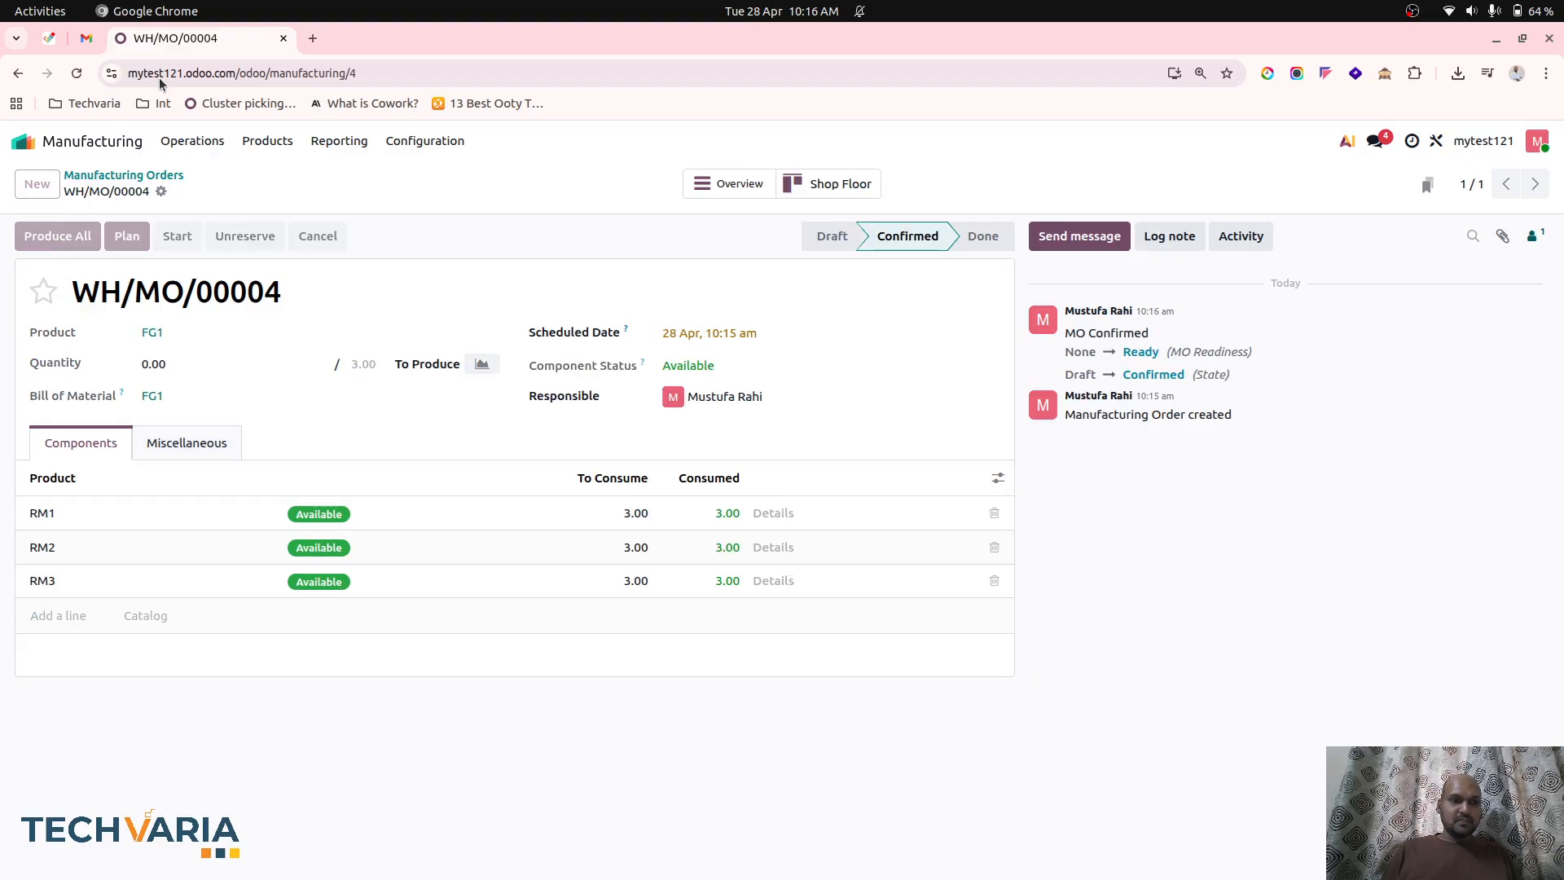
Duplicate the browser tab showing the completed manufacturing order.
left_click(312, 38)
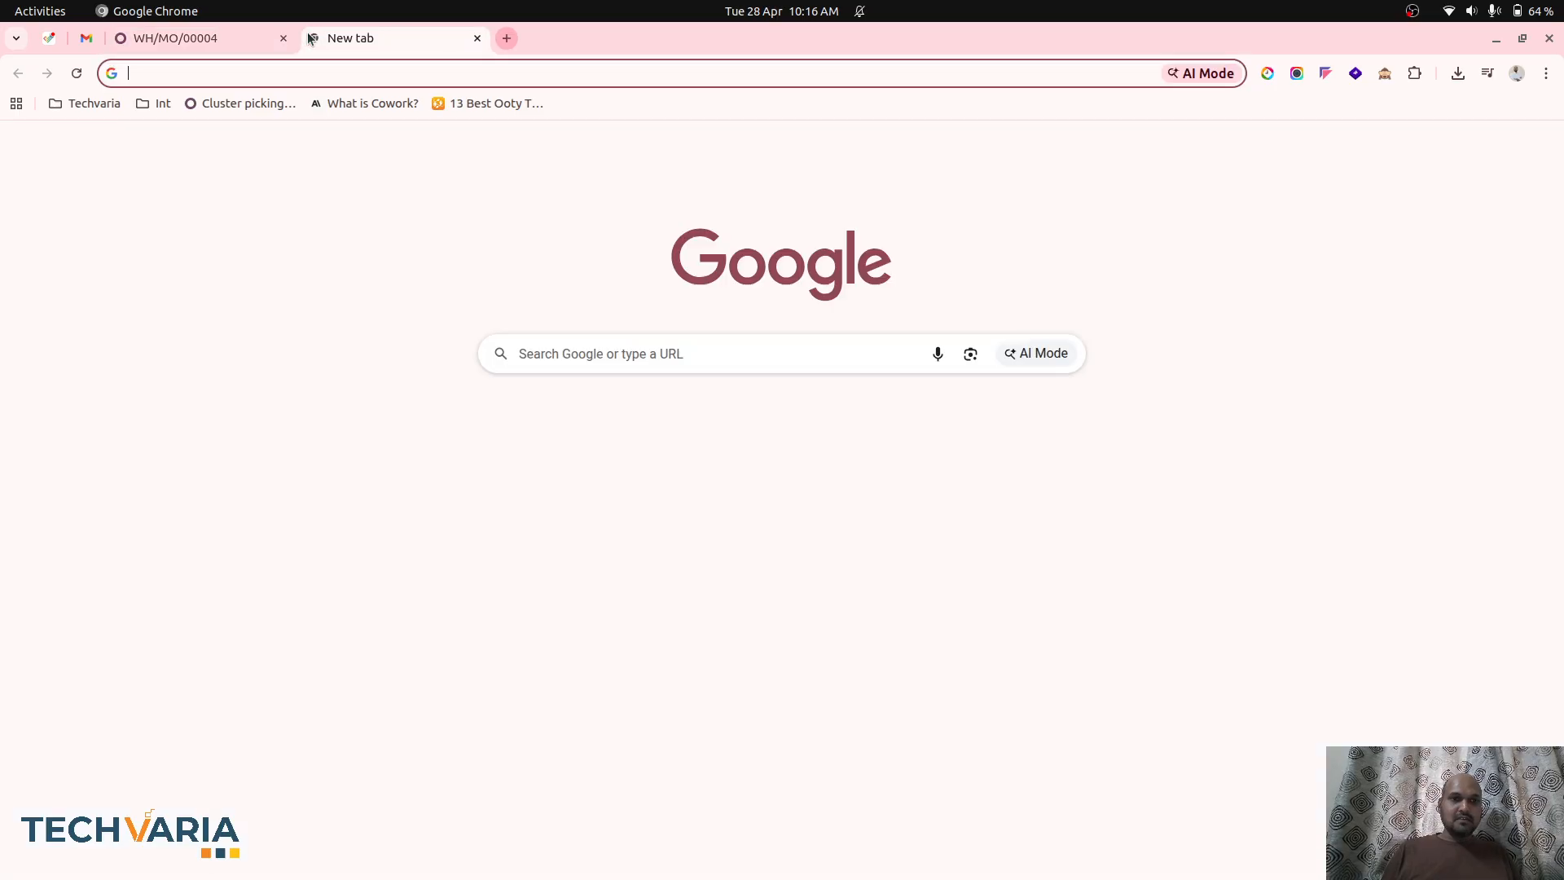
left_click(259, 38)
right_click(259, 38)
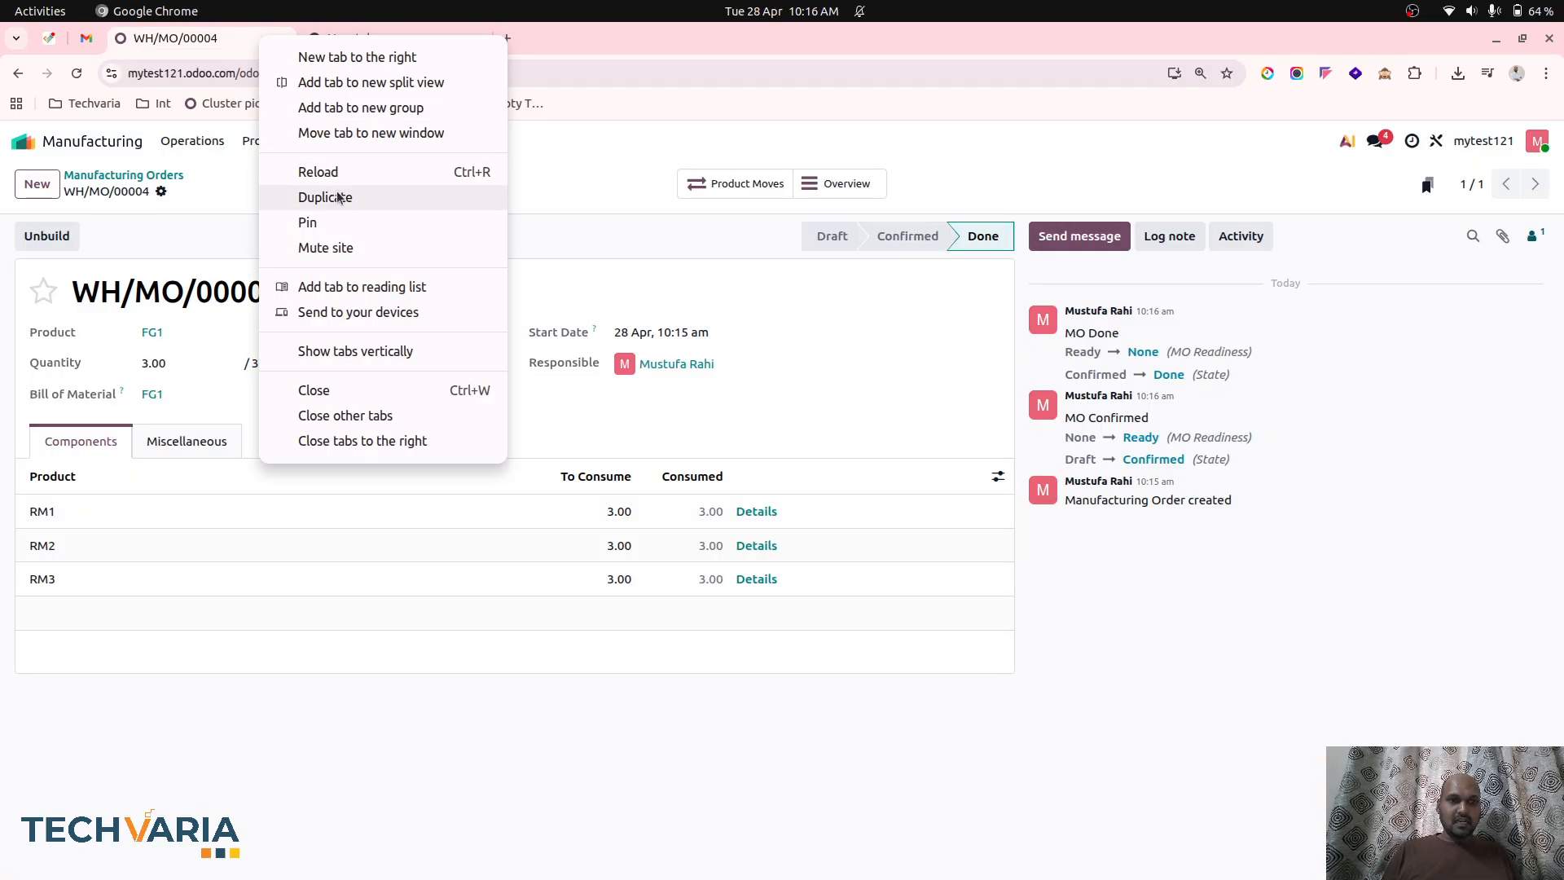
left_click(339, 198)
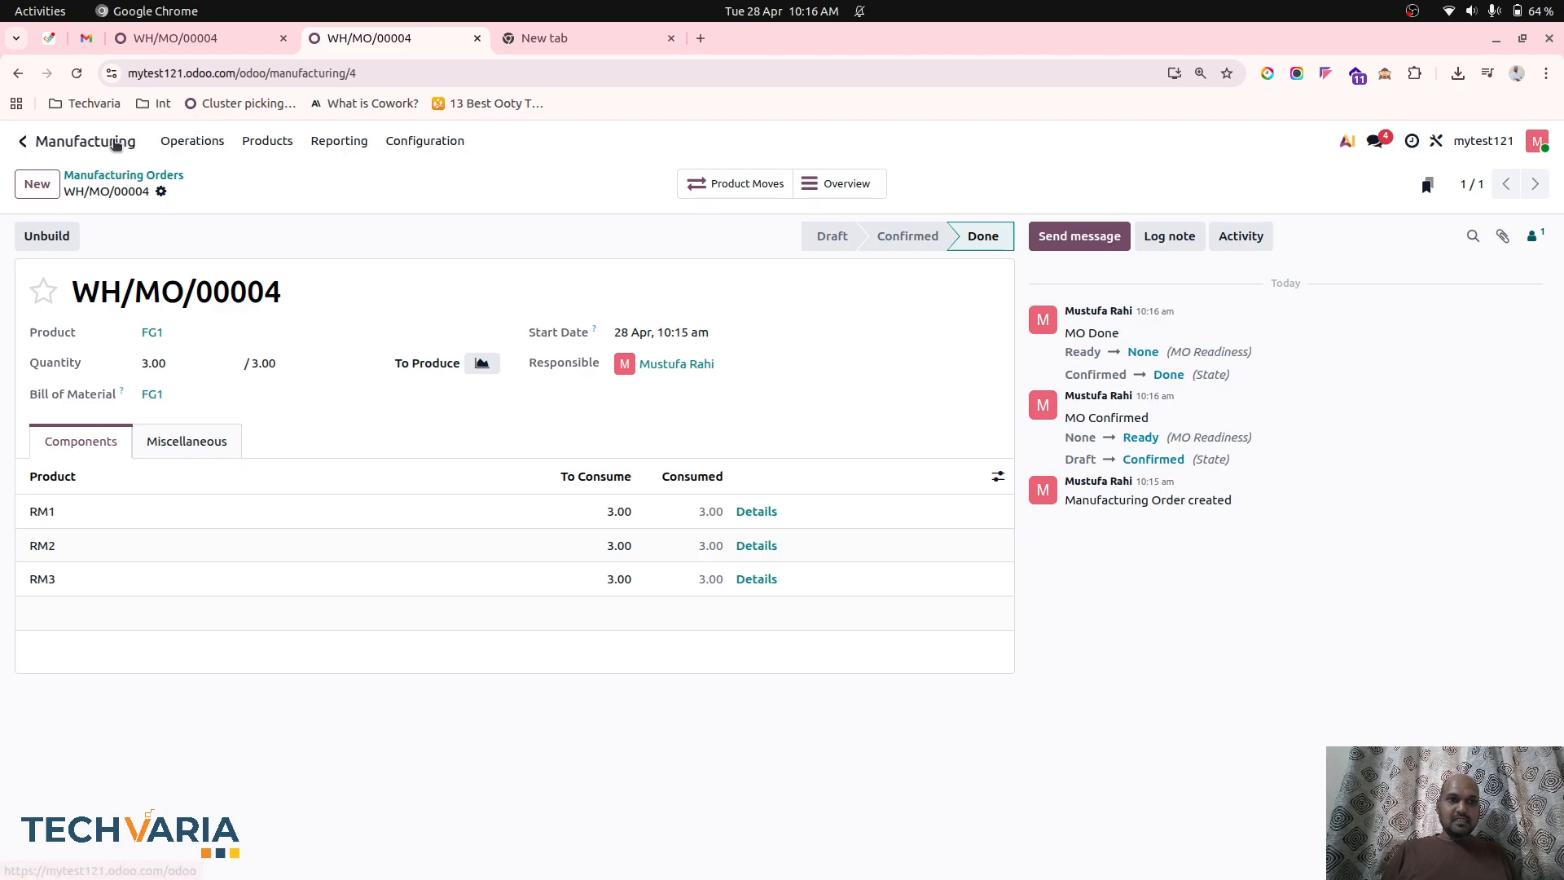
In the duplicated tab, open the Balance Sheet in Accounting and examine the Cost of Production account's general ledger entries.
left_click(97, 142)
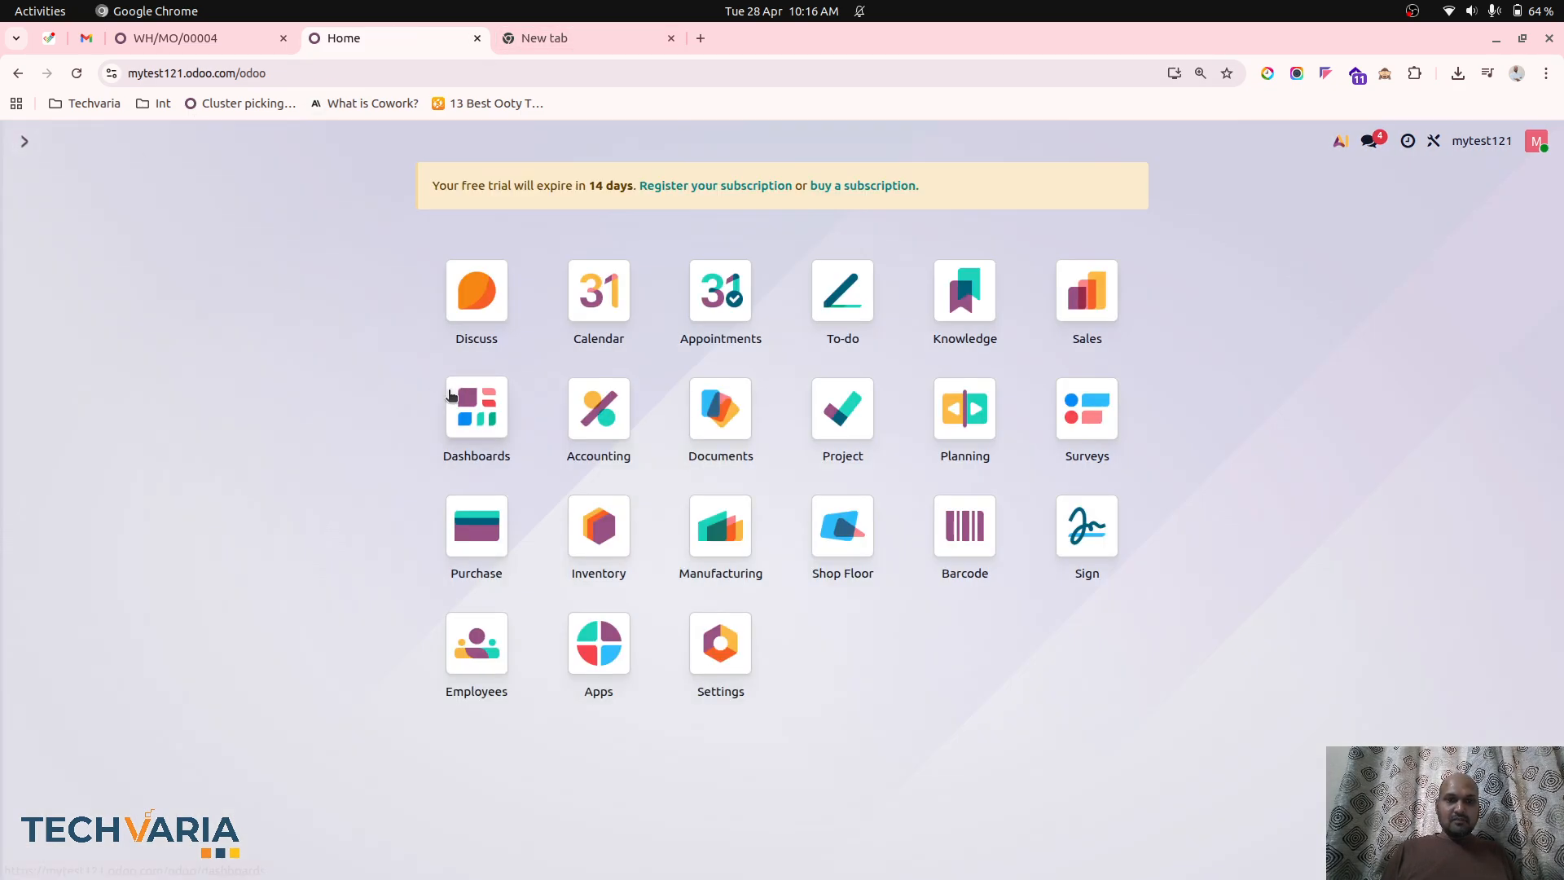
left_click(598, 408)
left_click(528, 140)
left_click(543, 205)
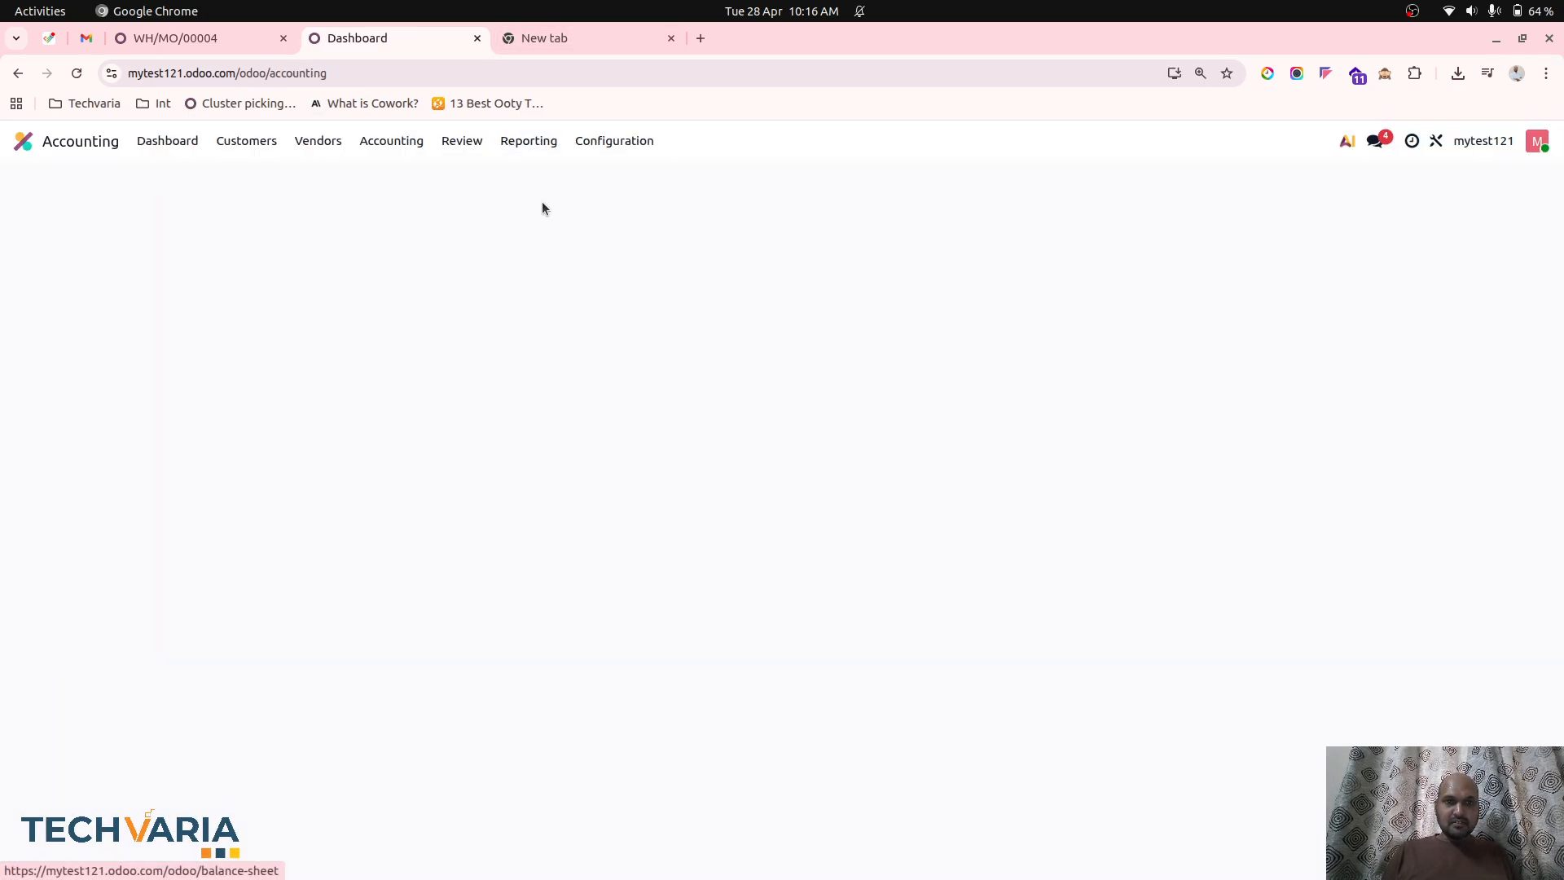
left_click(652, 461)
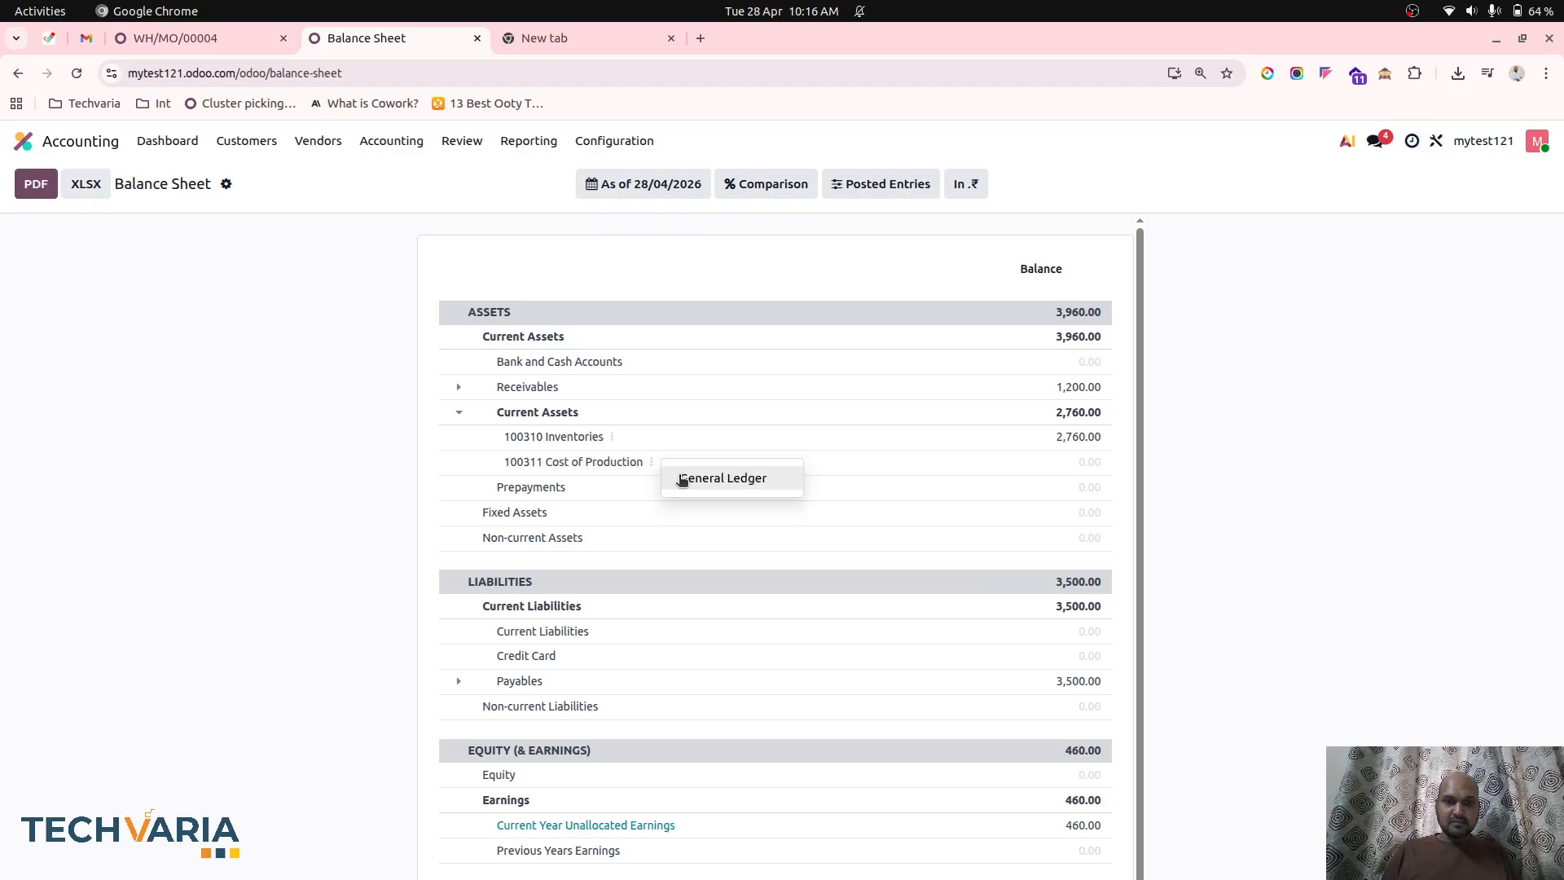
left_click(722, 479)
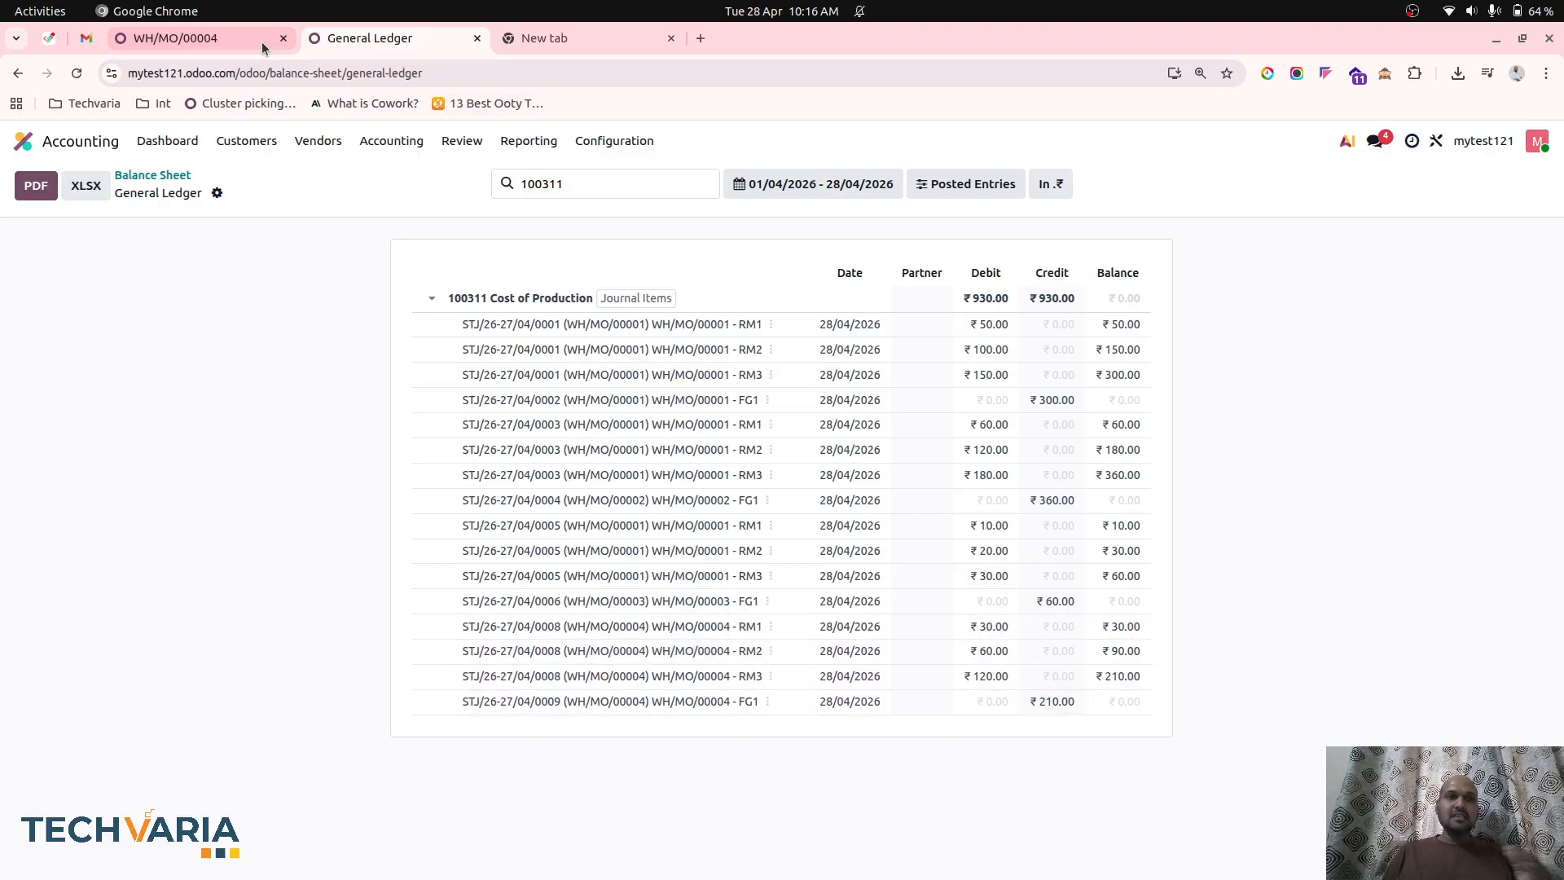
left_click(234, 45)
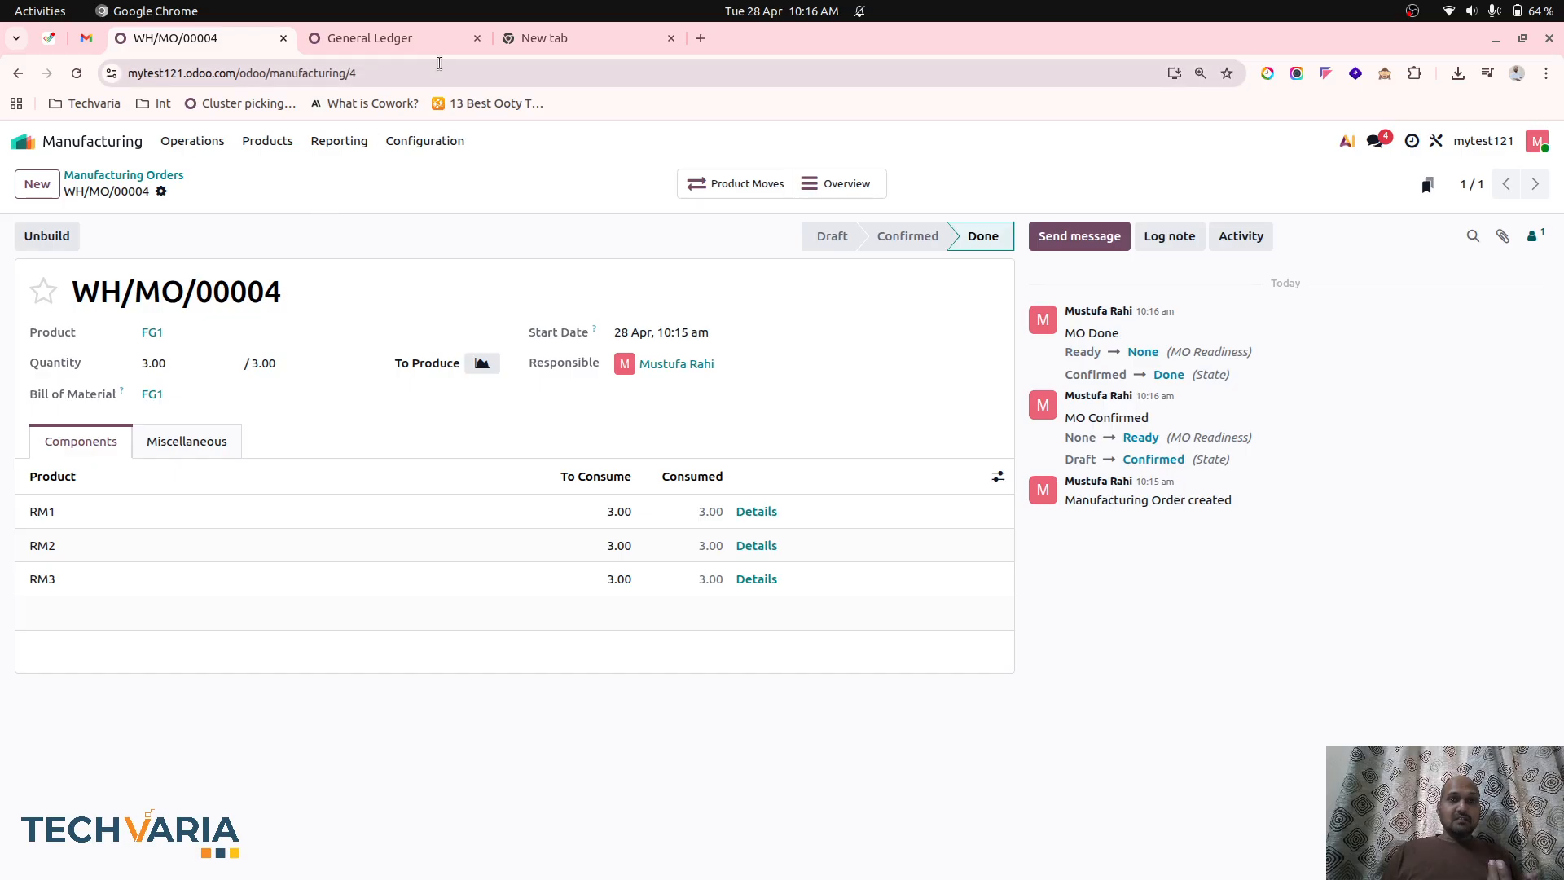
left_click(423, 43)
Create and save a new manufacturing order for 1 unit of FG1.
left_click(199, 42)
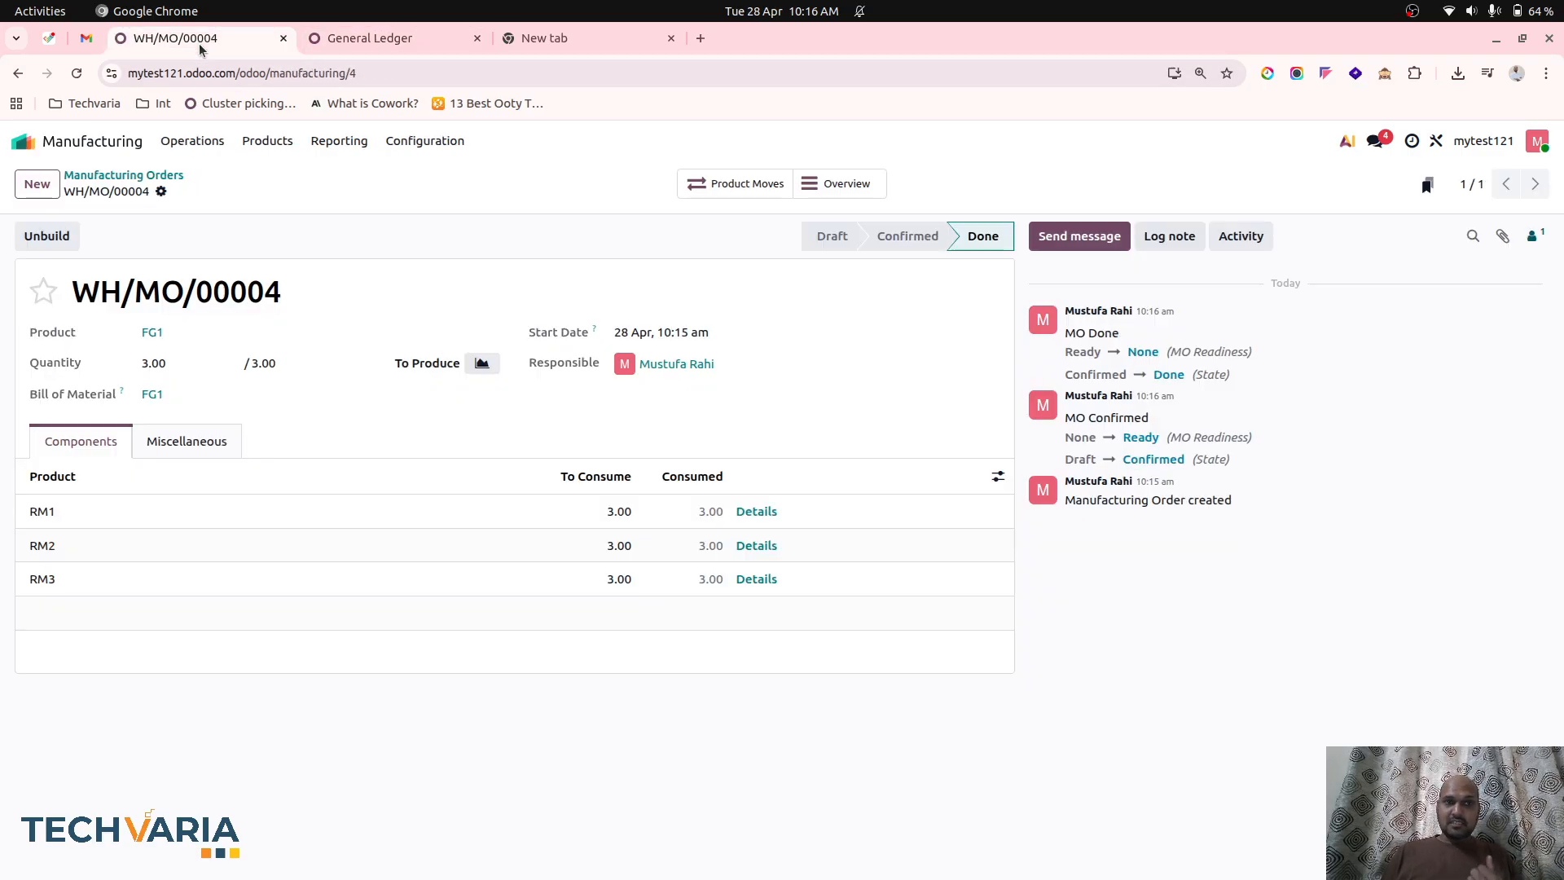
left_click(117, 172)
left_click(37, 183)
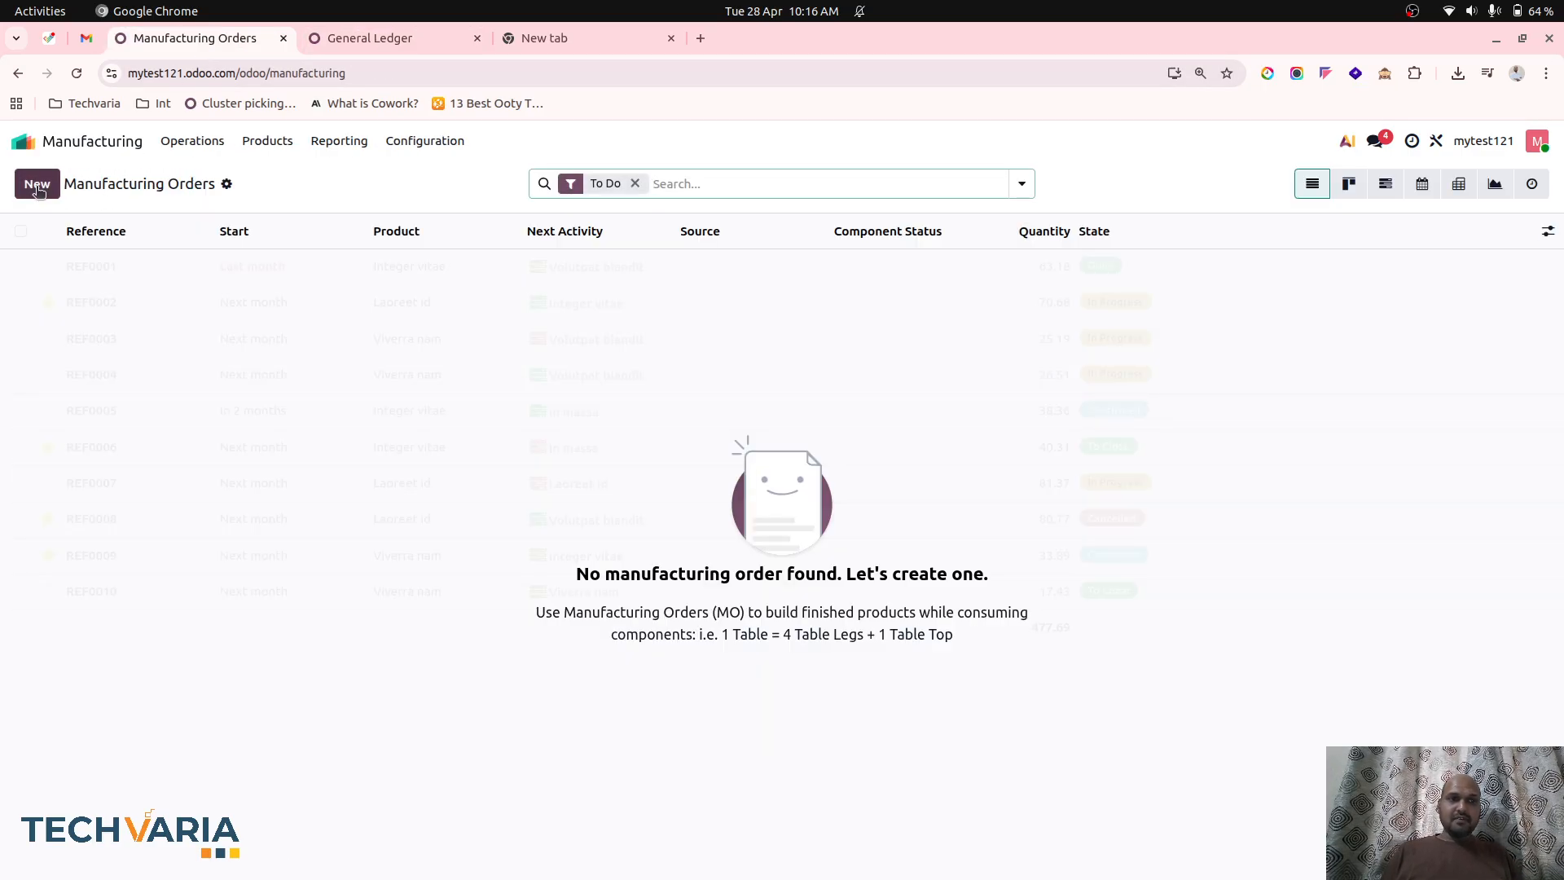
left_click(210, 330)
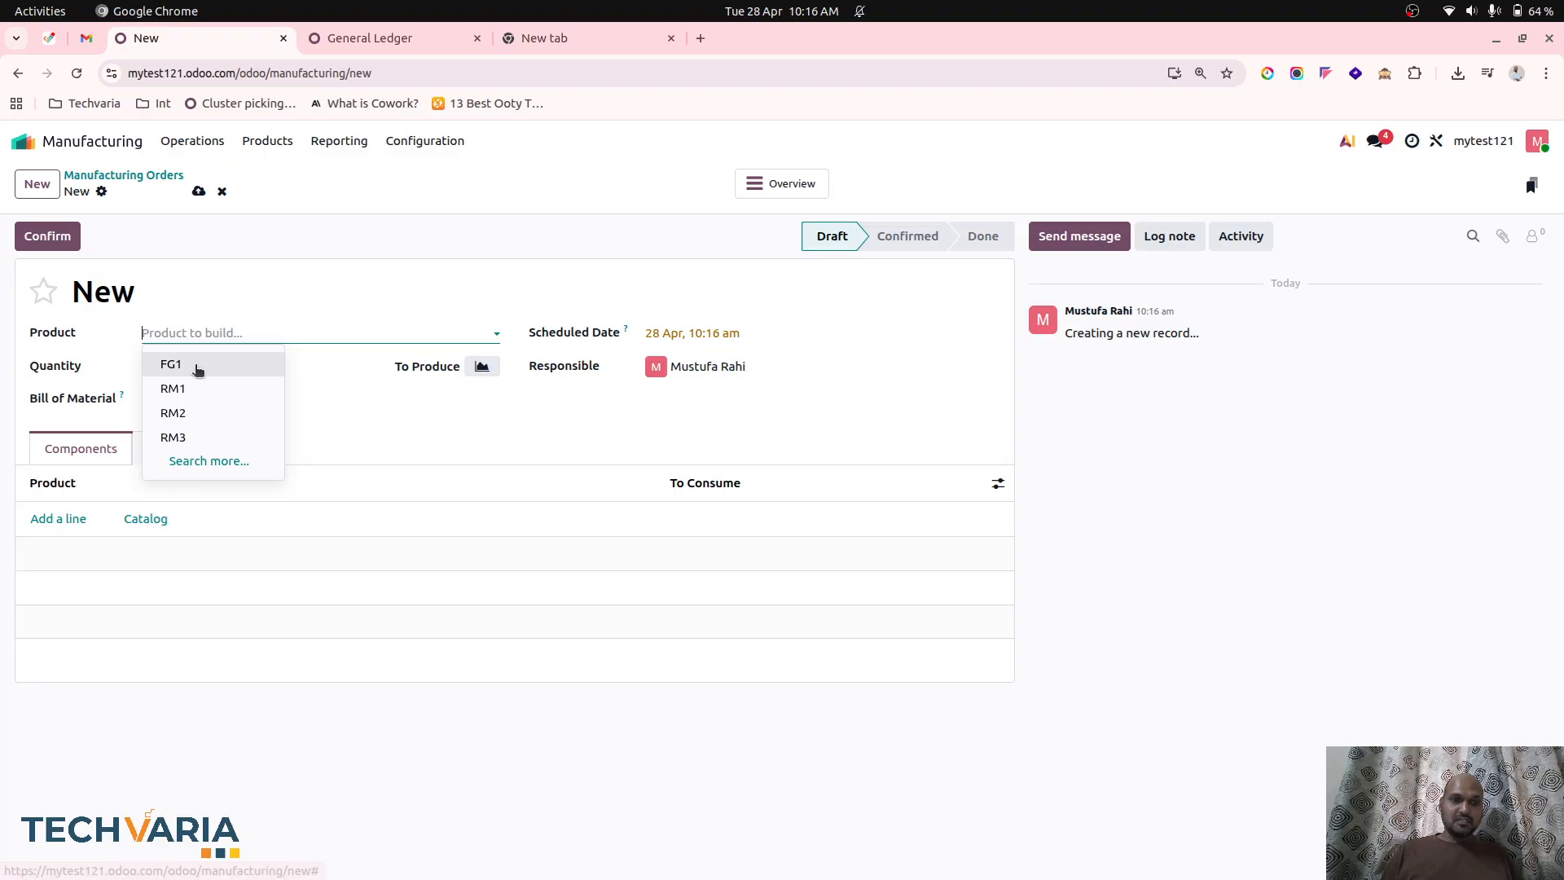
left_click(197, 365)
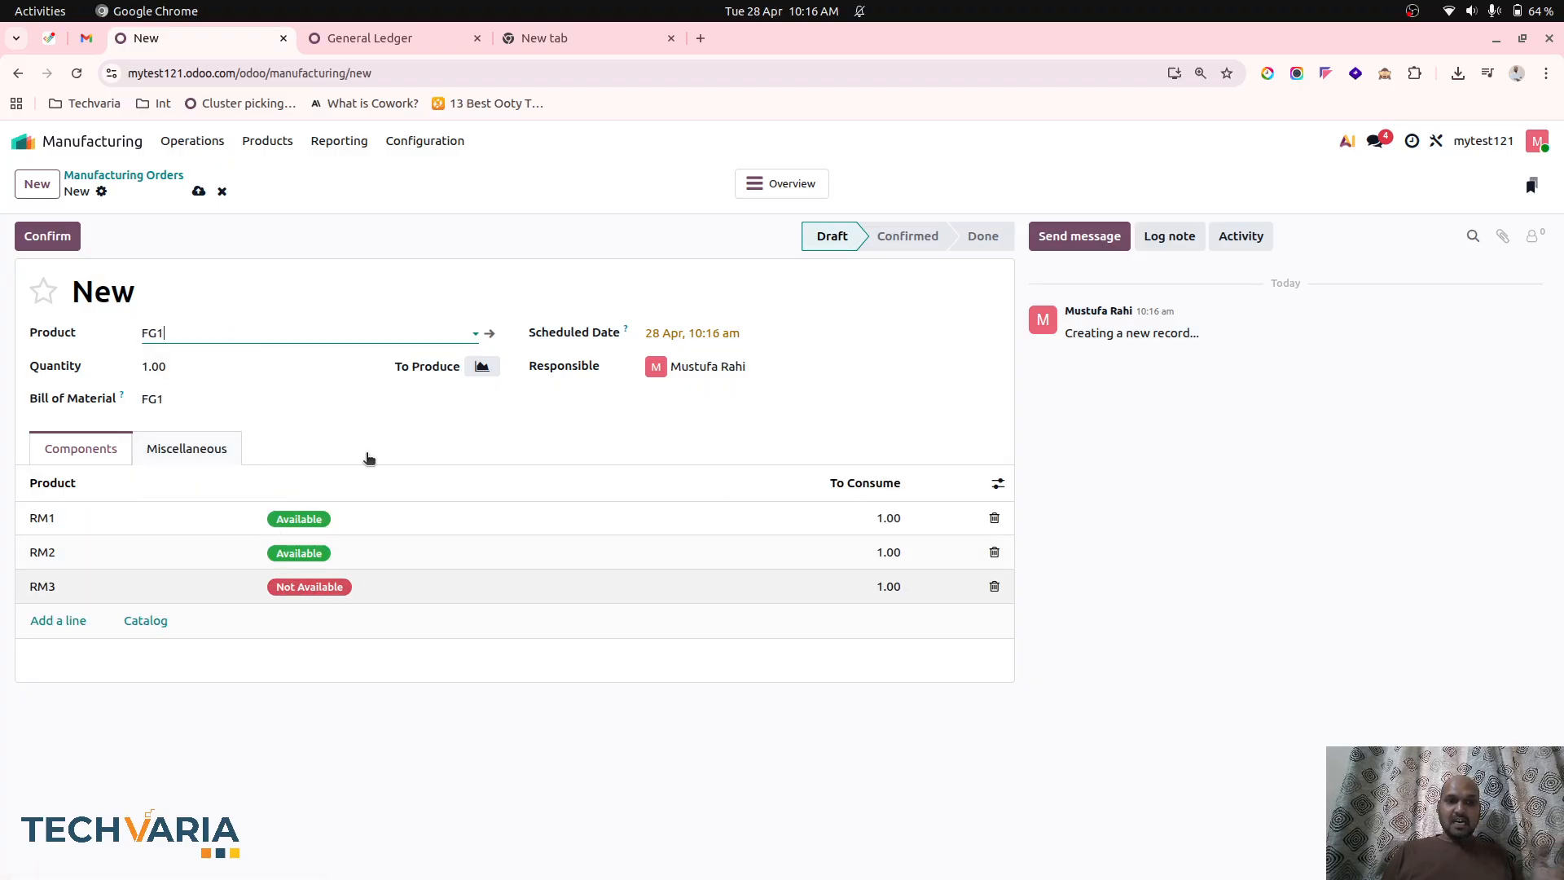
left_click(278, 361)
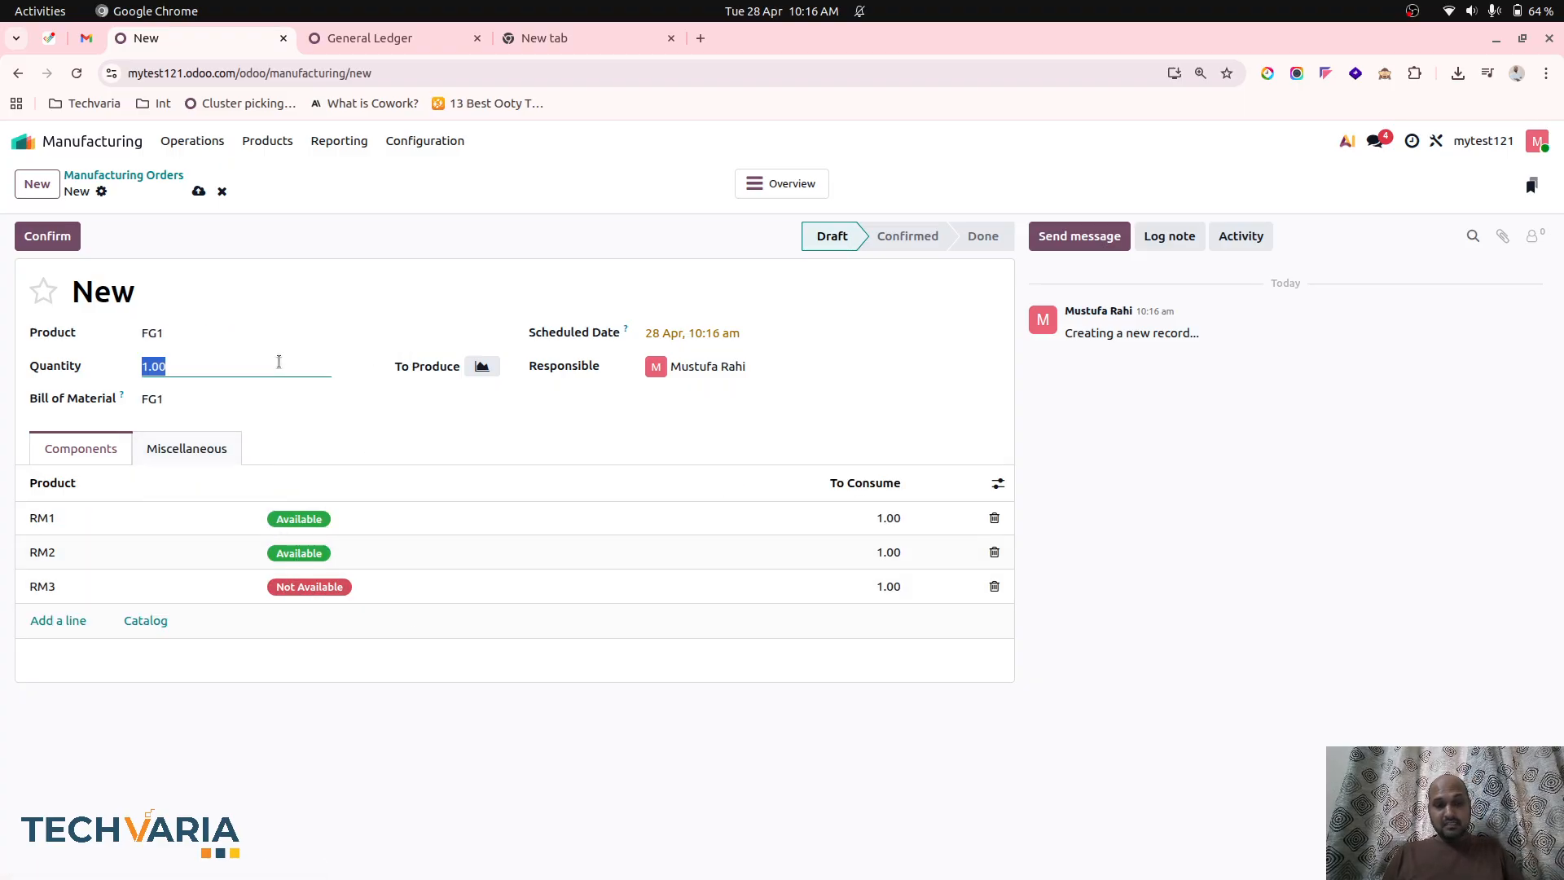
left_click(199, 191)
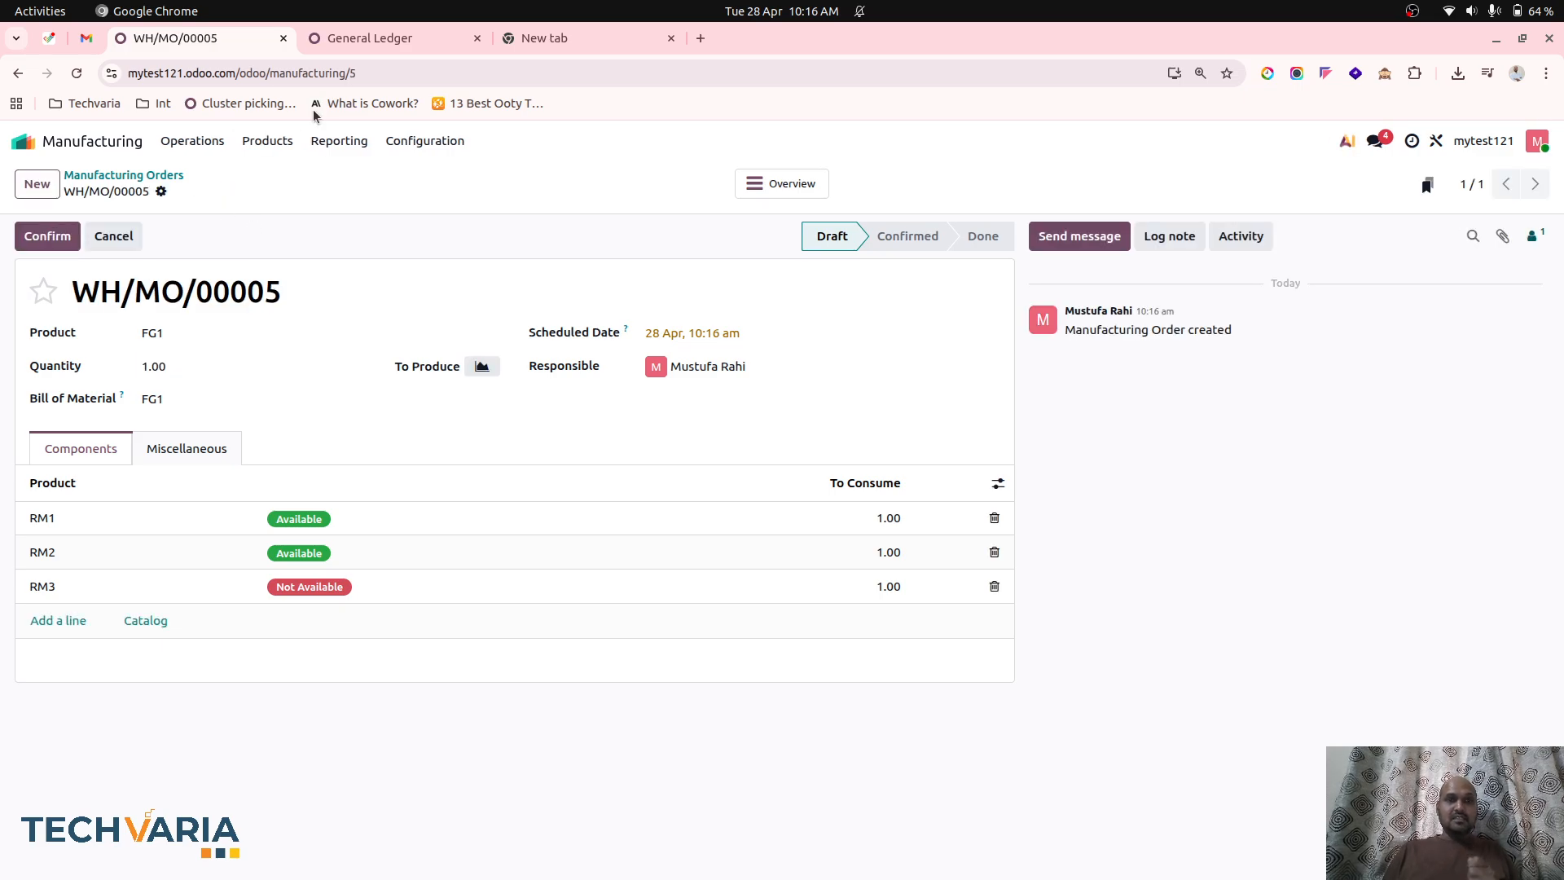
Check the previous order's general ledger entries, and confirm the new FG1 manufacturing order and produce its full quantity.
left_click(368, 41)
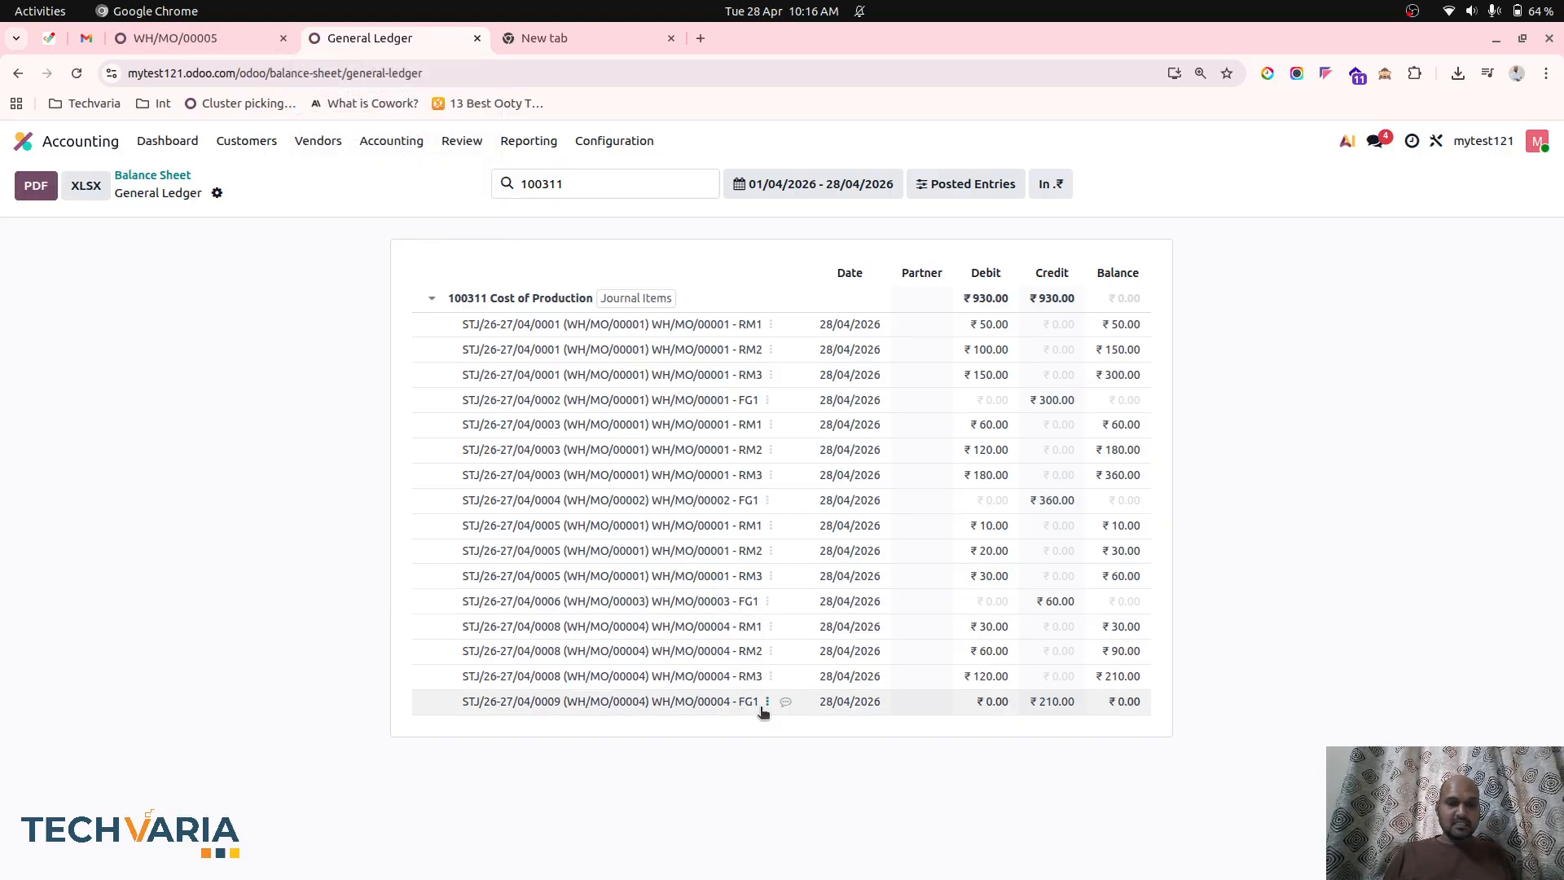
left_click(245, 40)
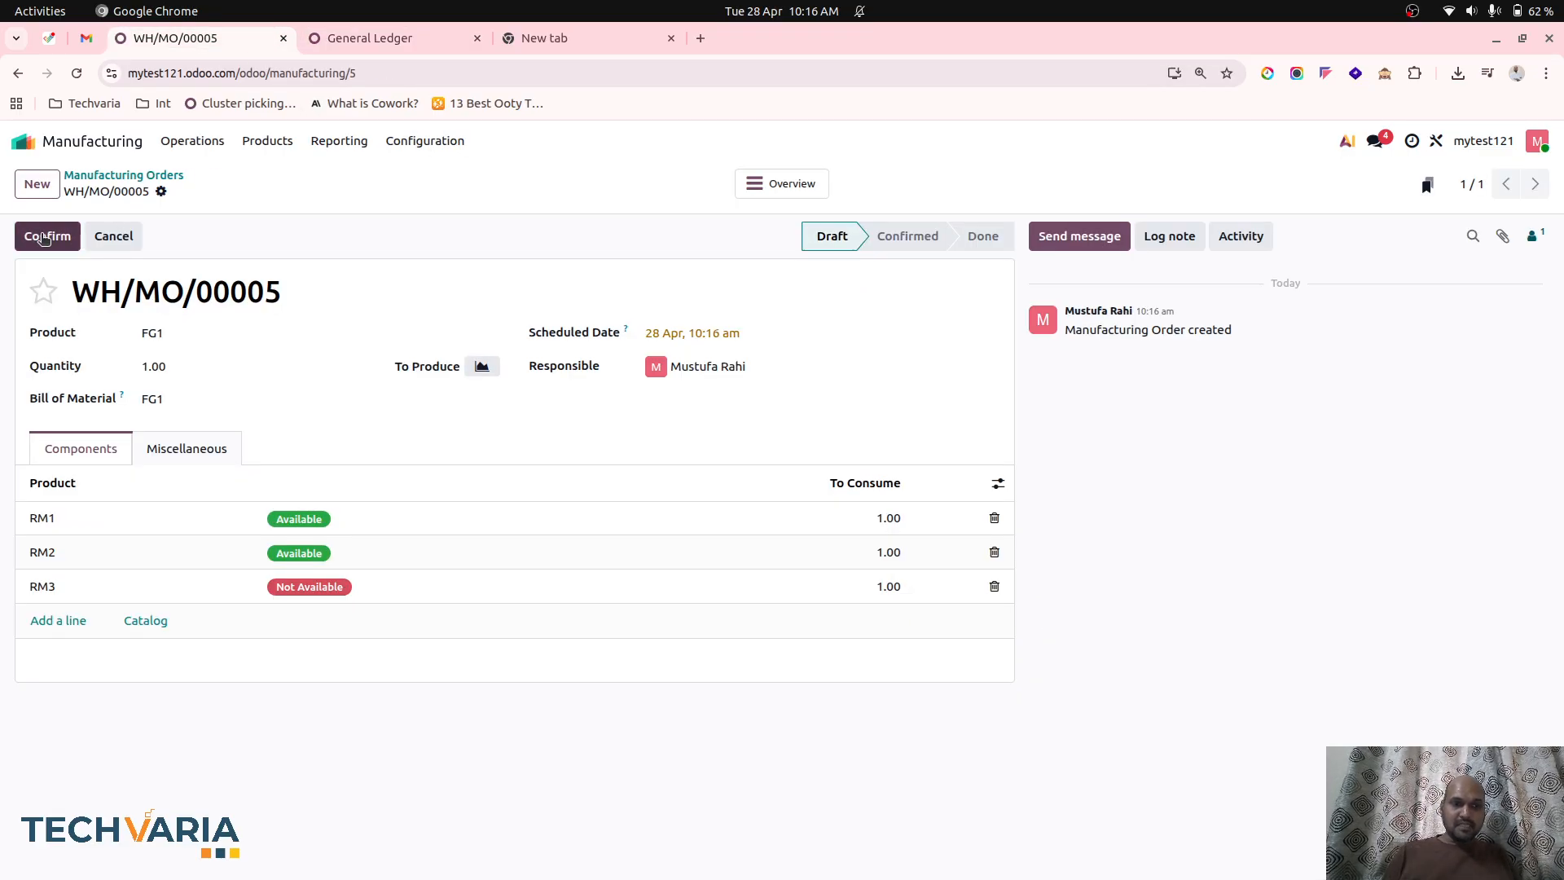
left_click(44, 238)
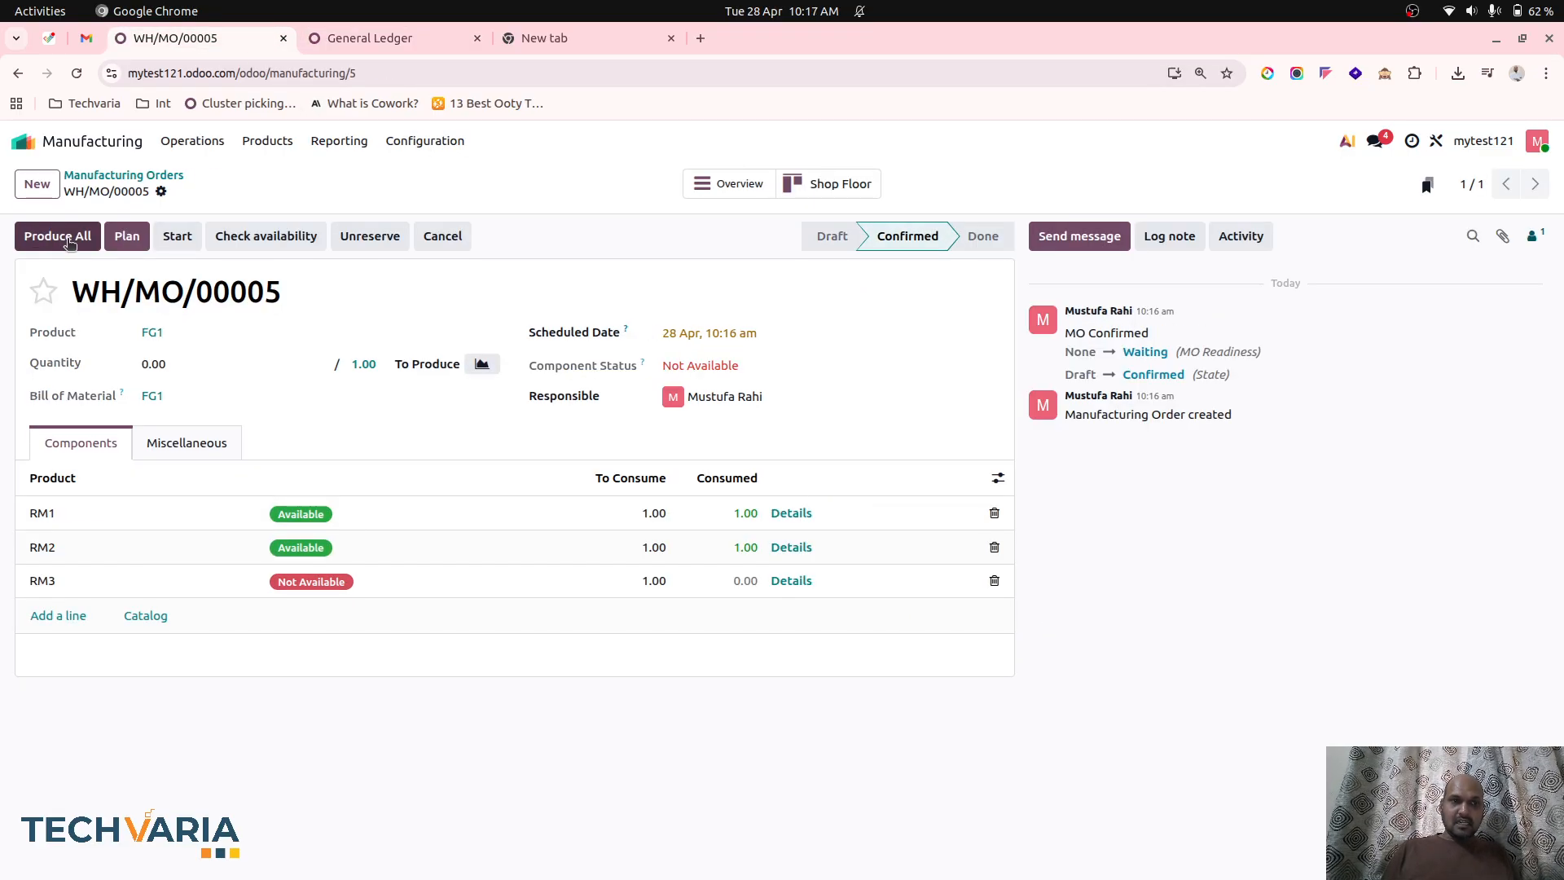
left_click(68, 238)
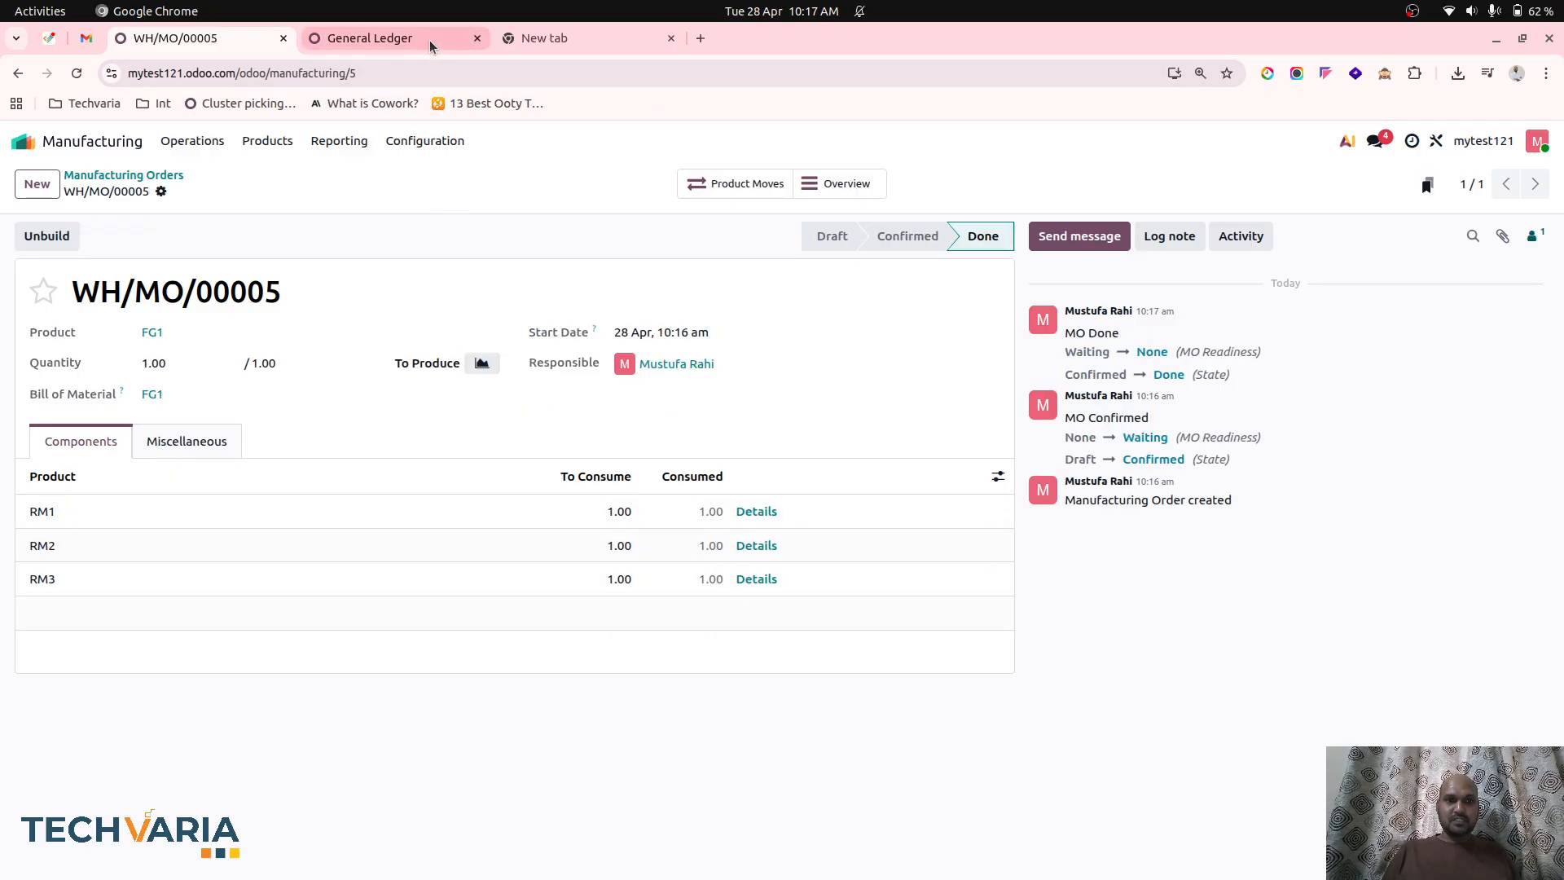
Refresh the general ledger and compare the Cost of Production entries with the completed manufacturing order.
left_click(393, 39)
key("F5")
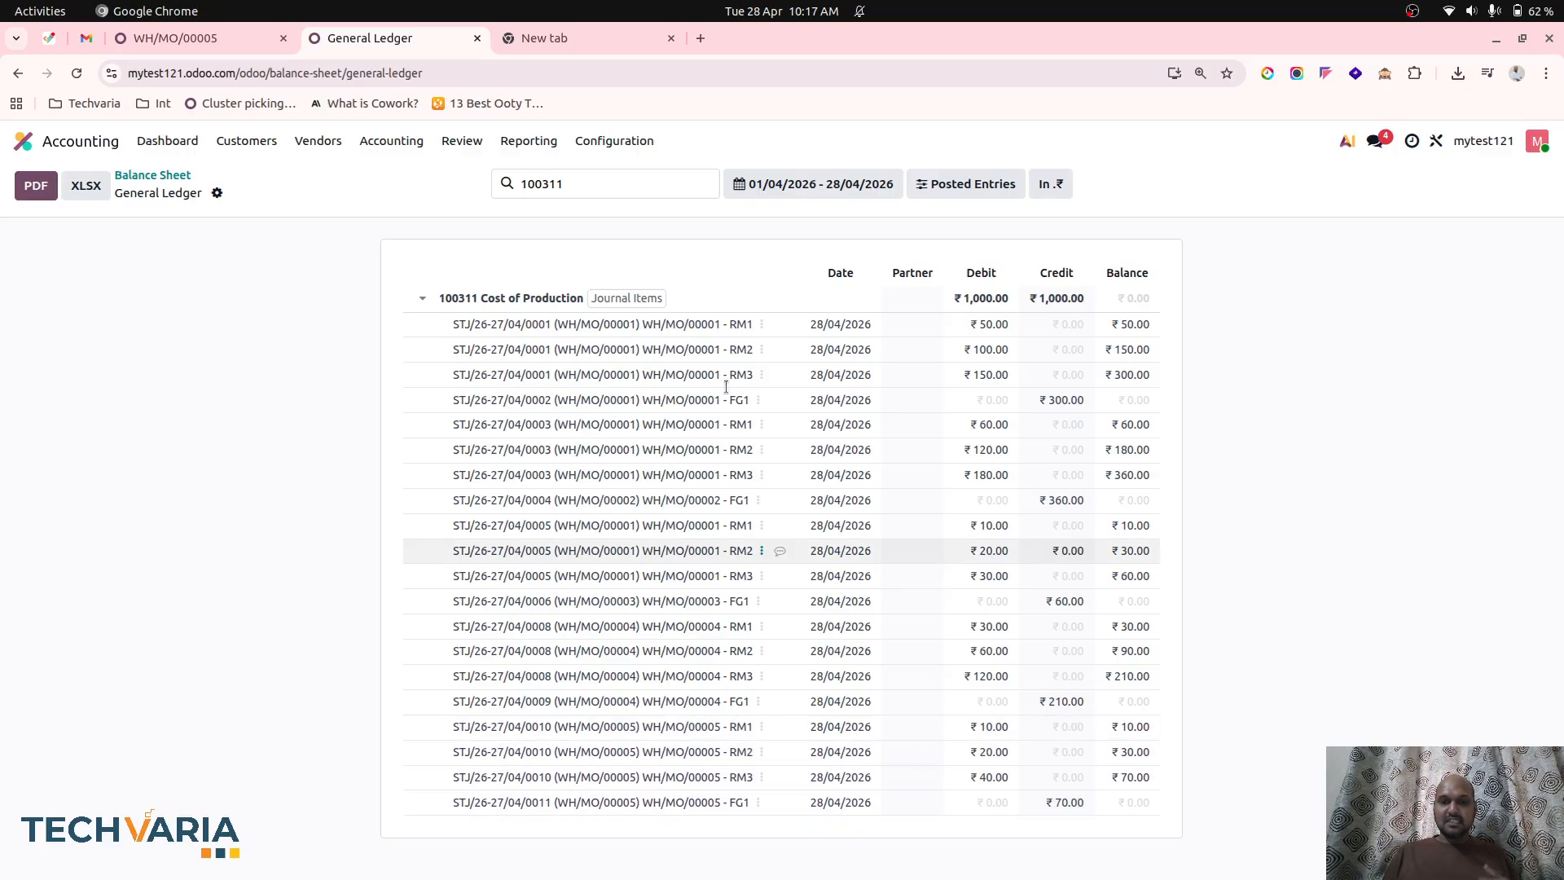
left_click(227, 52)
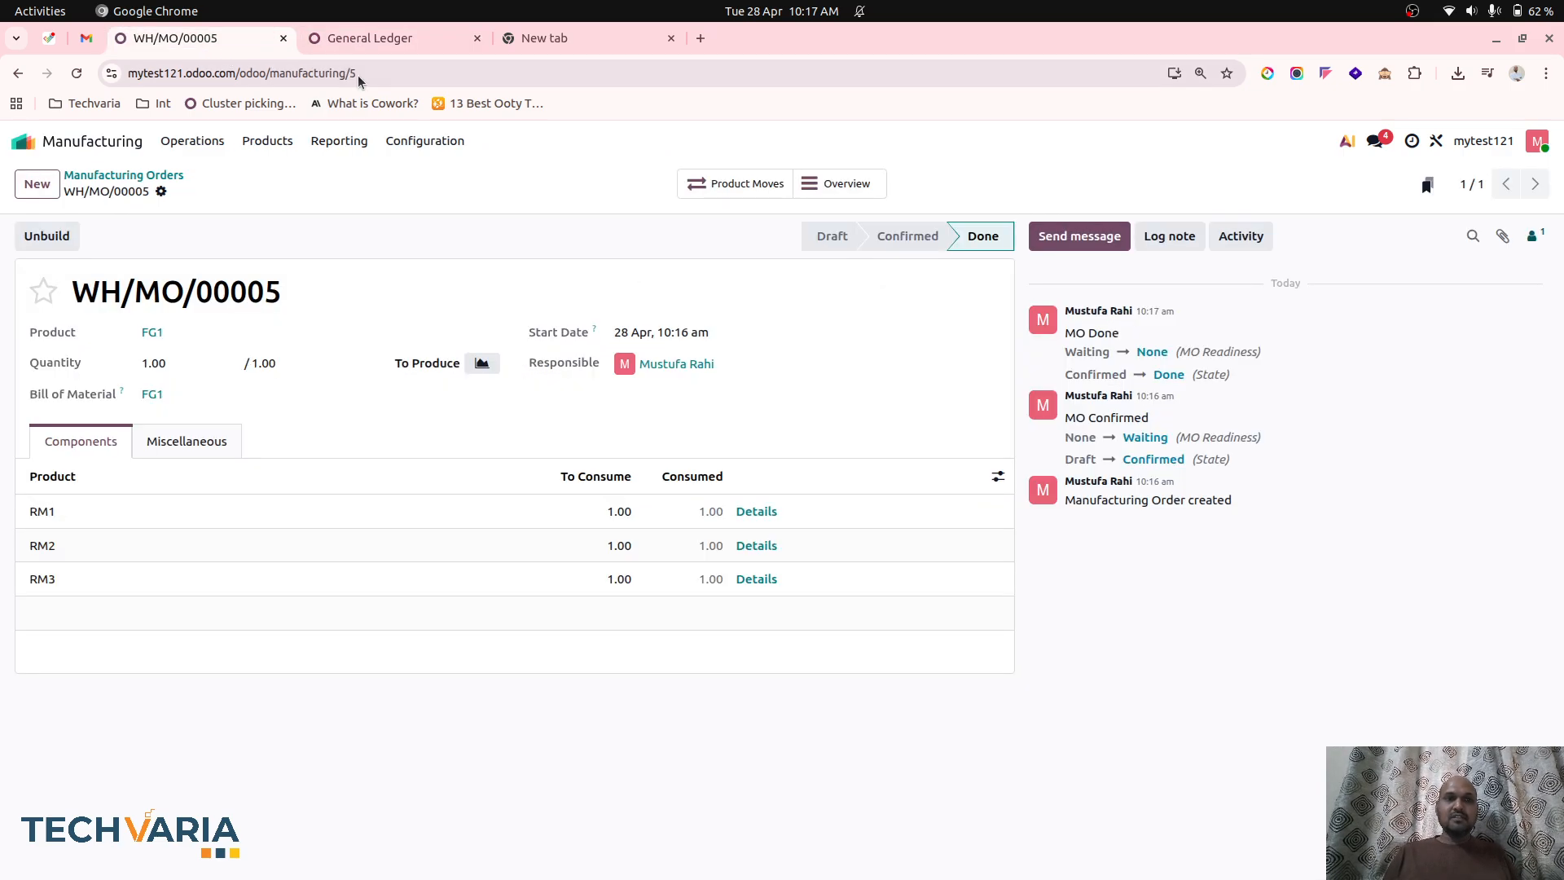
Open the Inventory Valuation review in Accounting and check the inventory values.
left_click(345, 45)
left_click(461, 141)
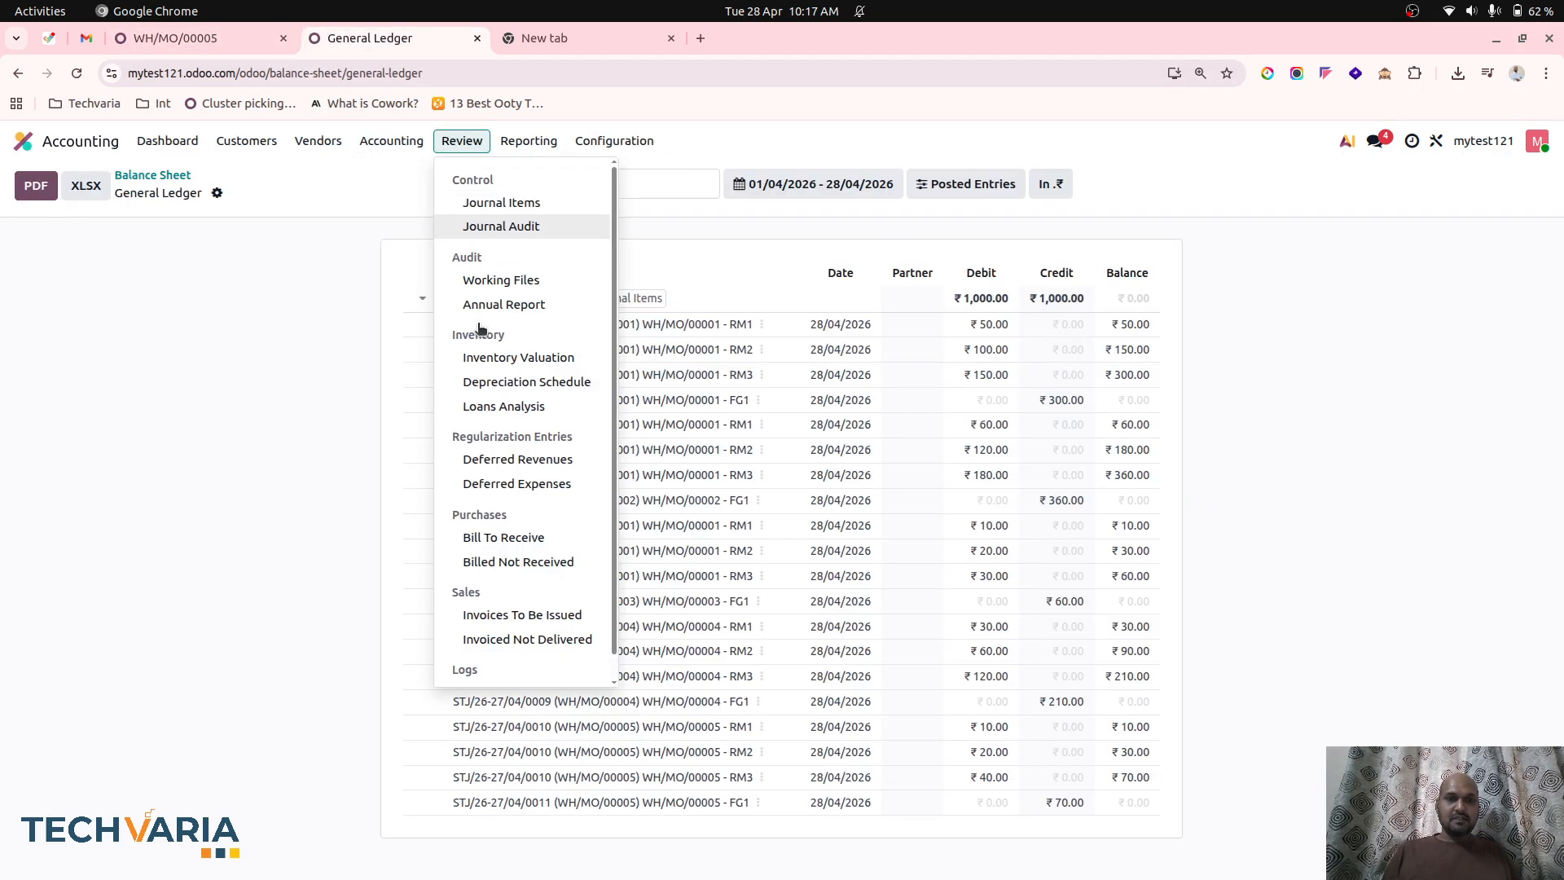
left_click(497, 360)
left_click(529, 141)
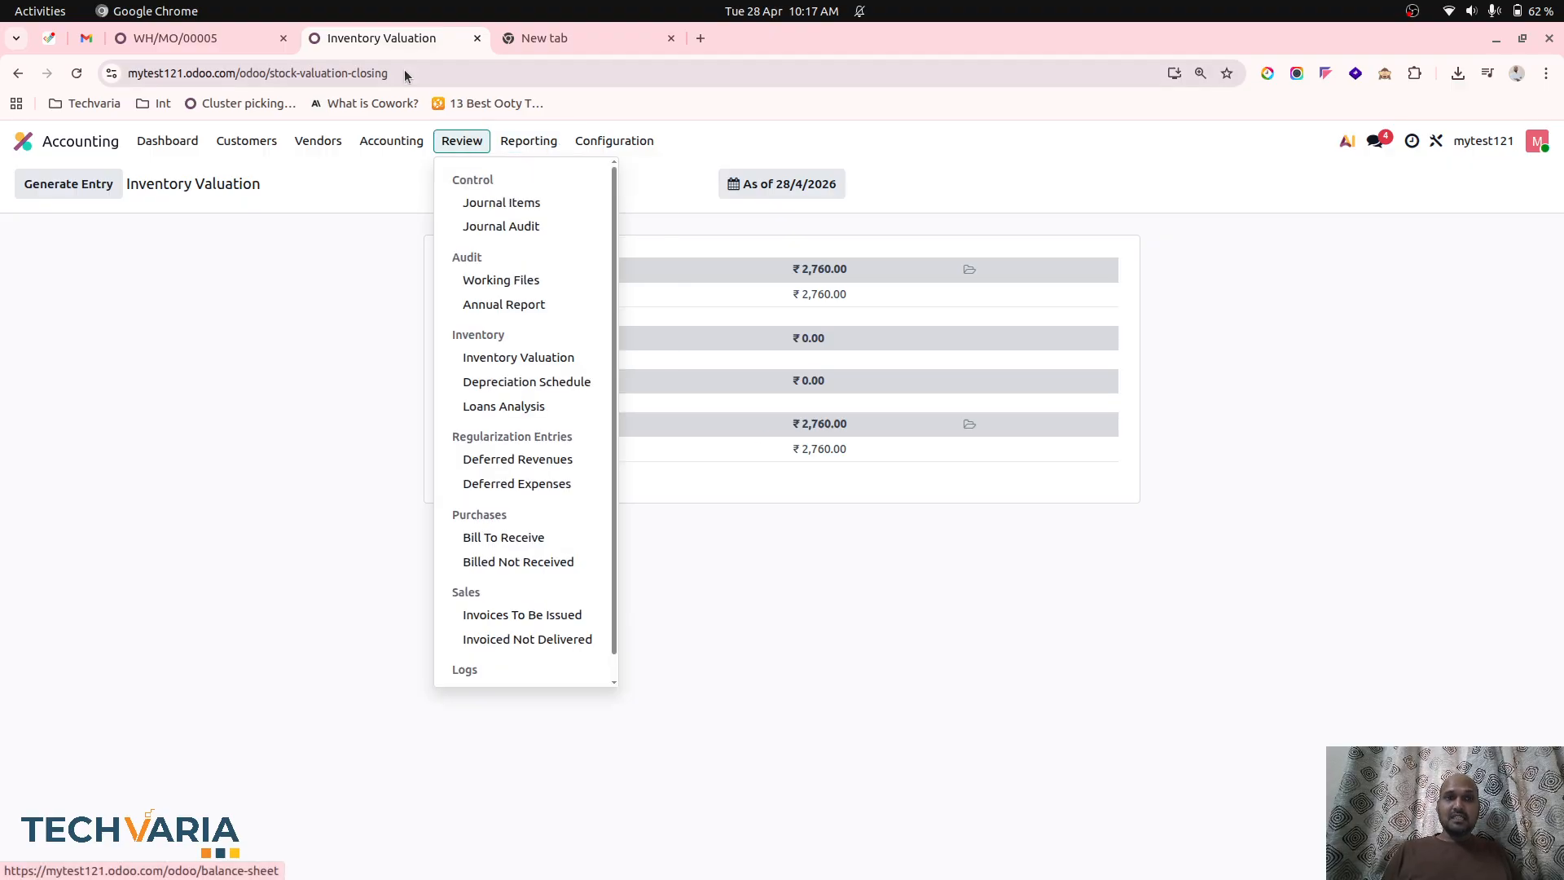
Open the Stock report in Inventory and examine the unit cost, total value and on-hand quantity of each product.
left_click(94, 140)
type("inve")
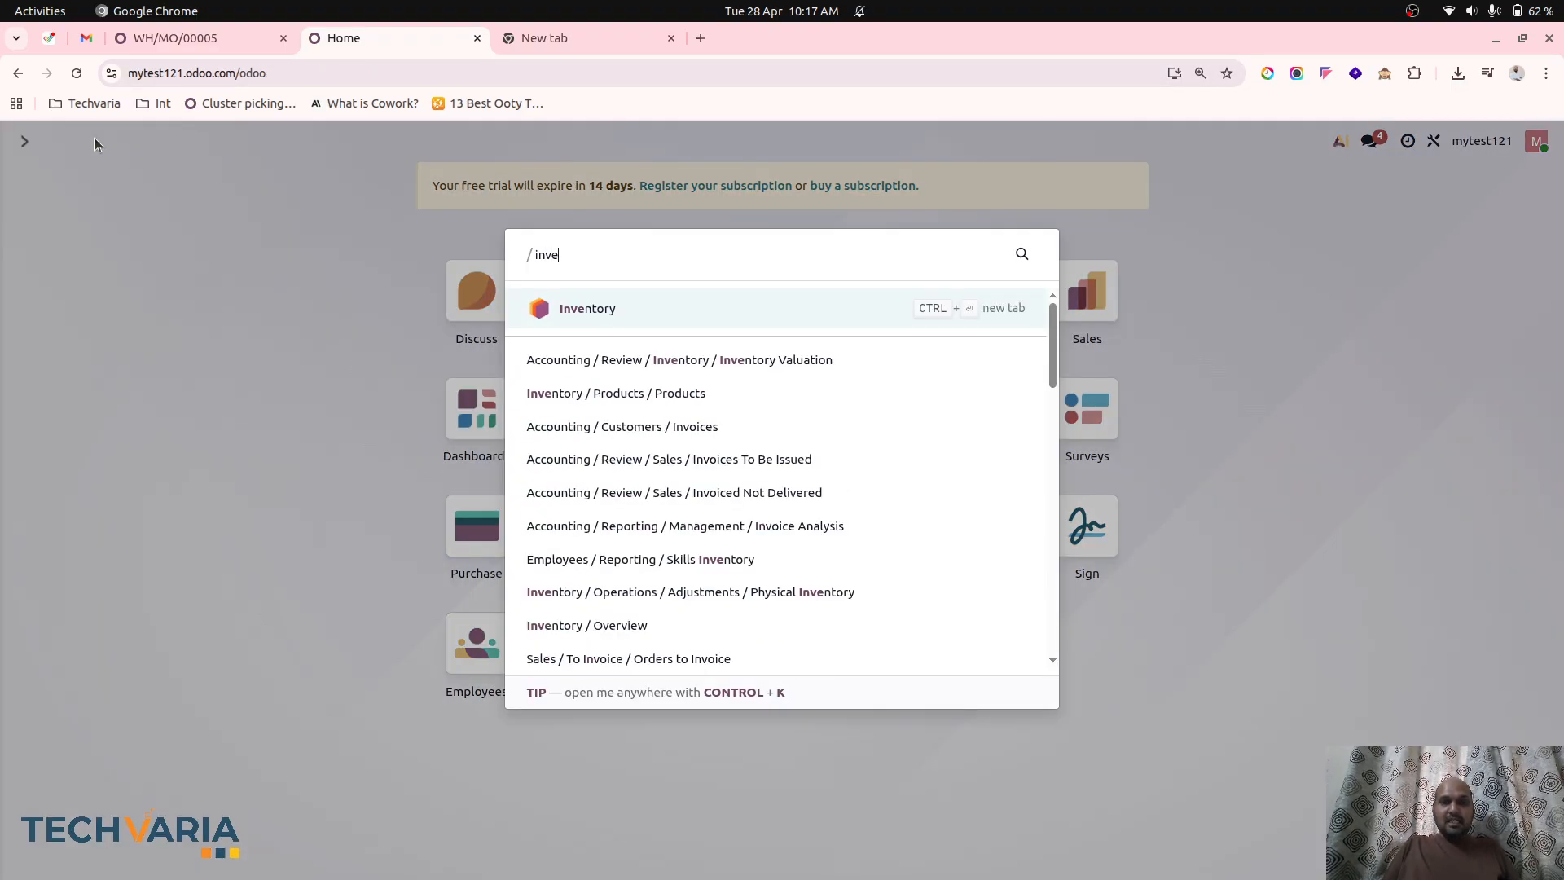
key("Return")
left_click(375, 141)
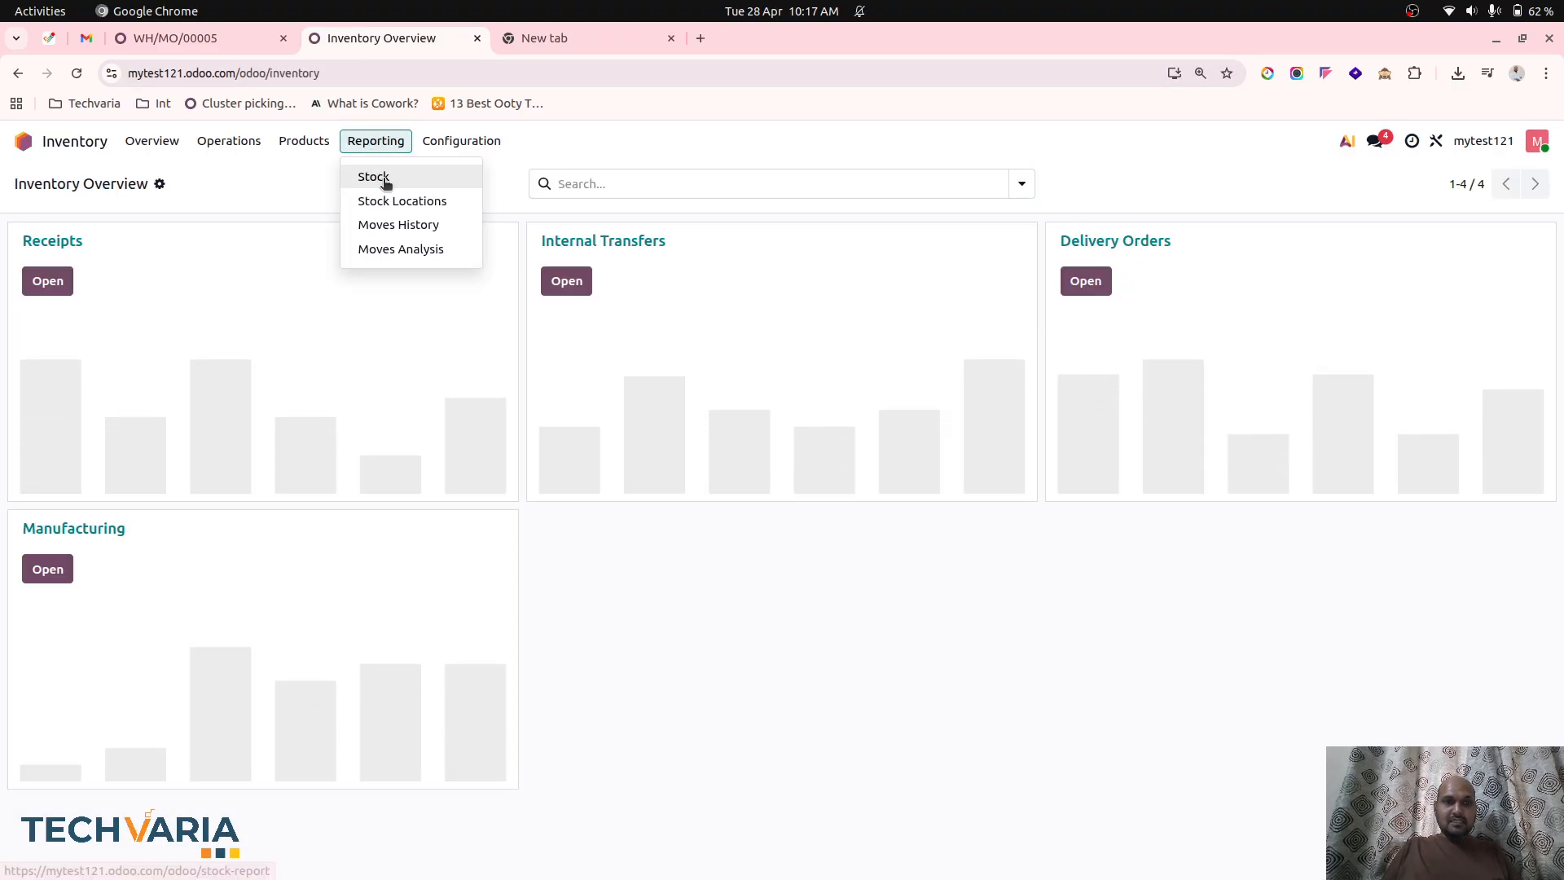
left_click(381, 178)
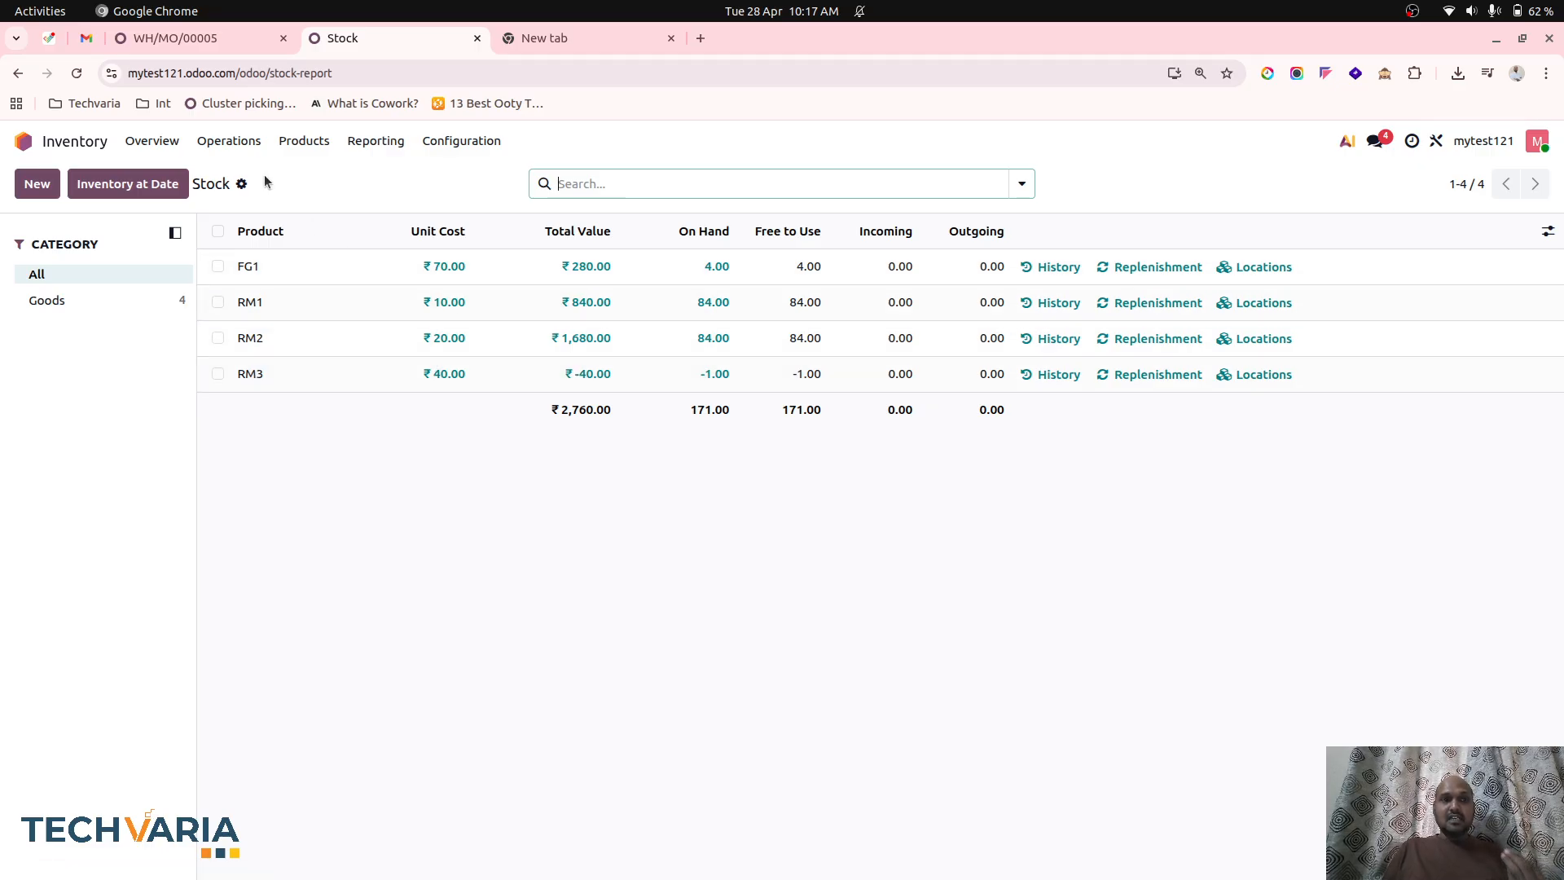
left_click(295, 148)
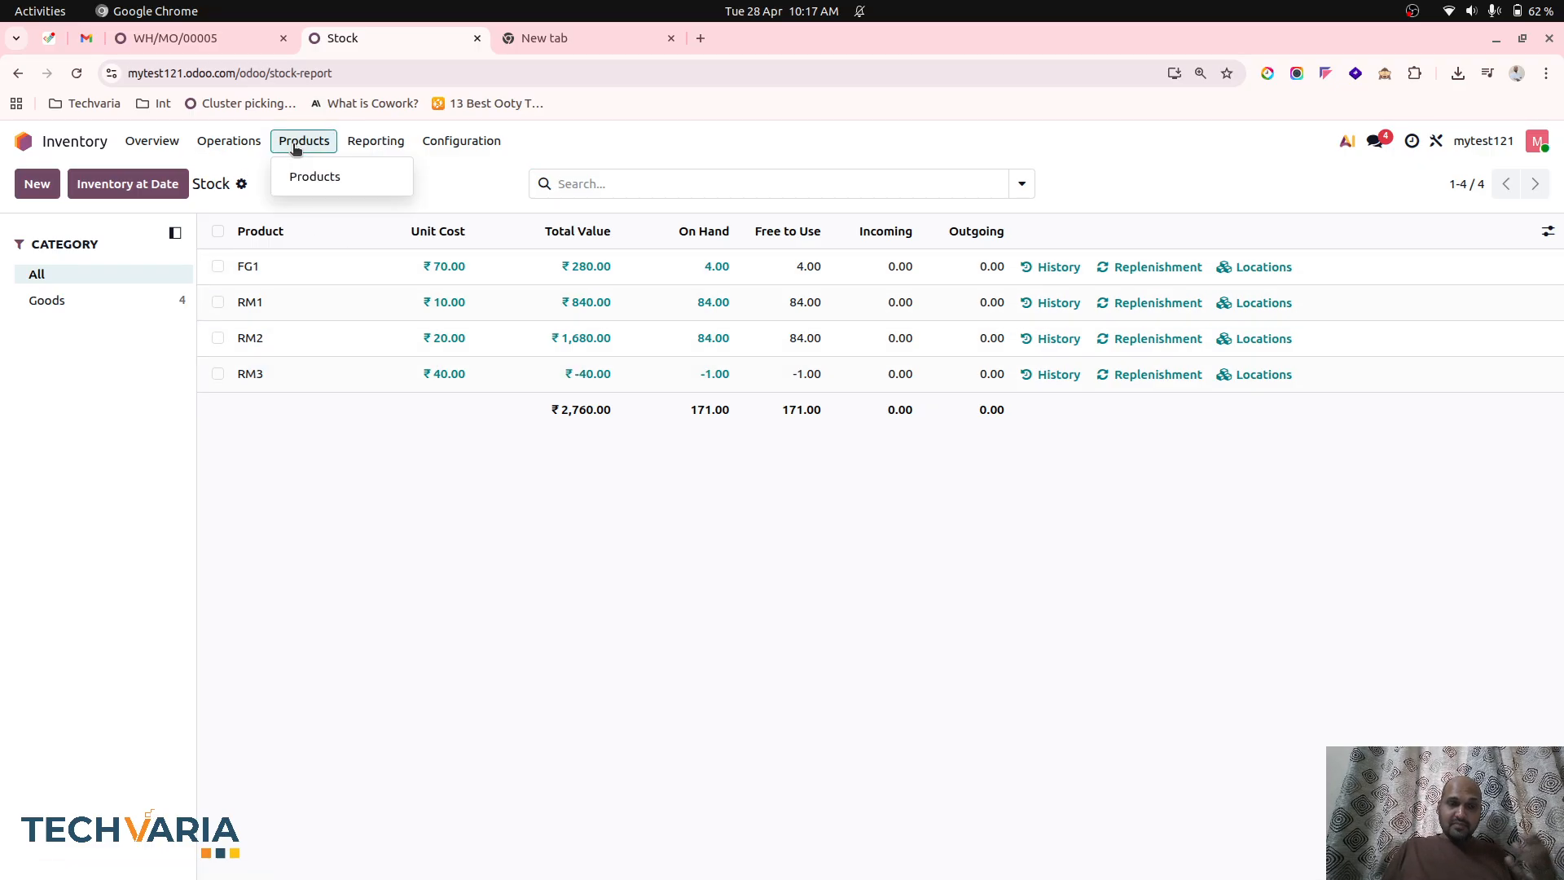
key("ctrl+Page_Up")
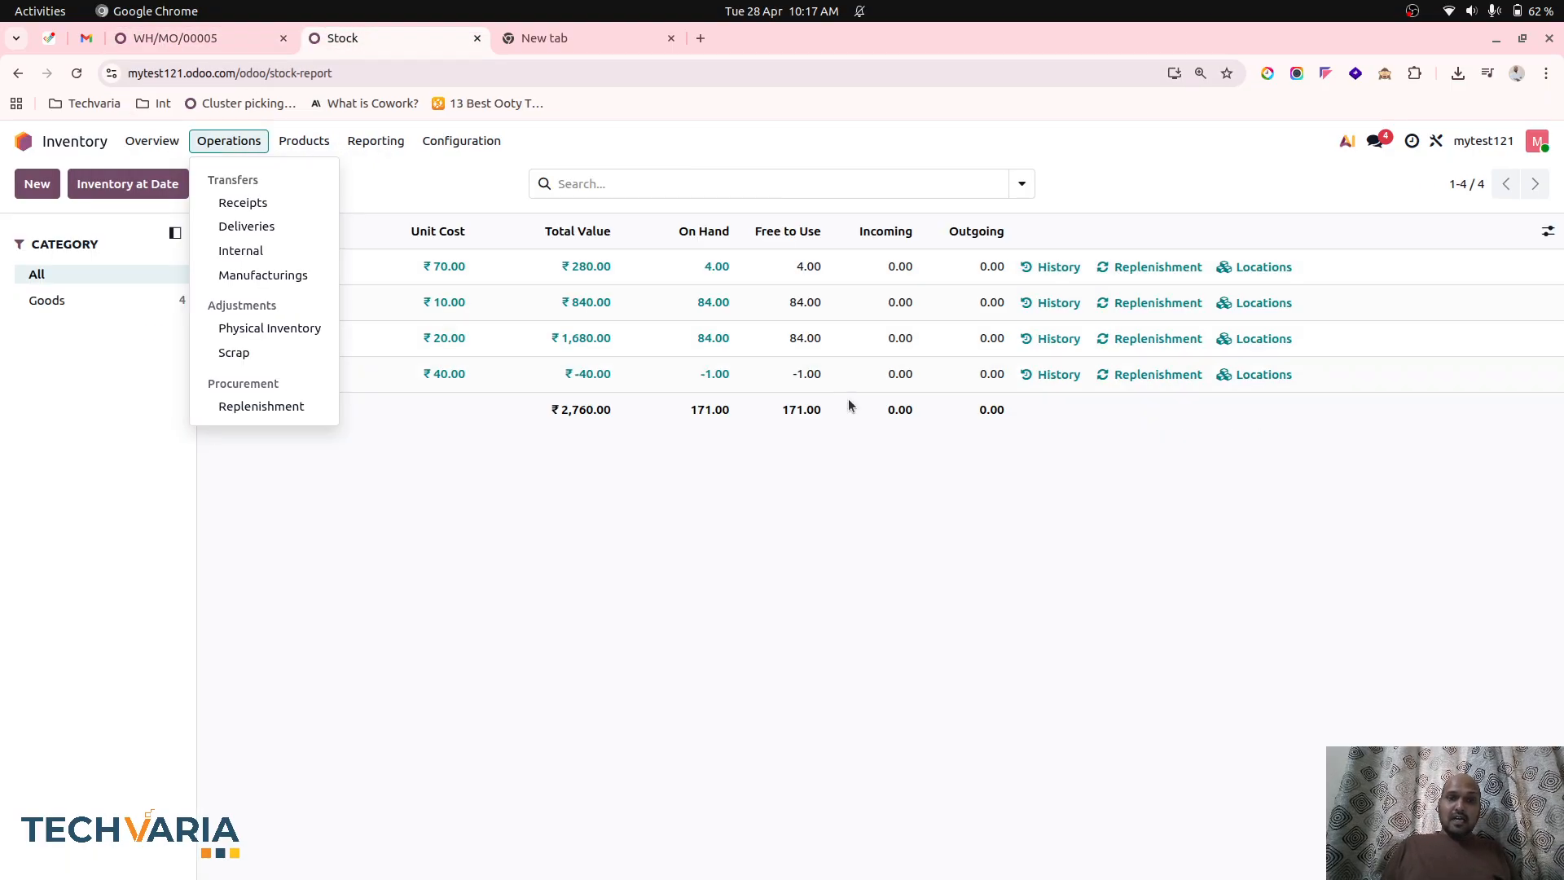
left_click(795, 453)
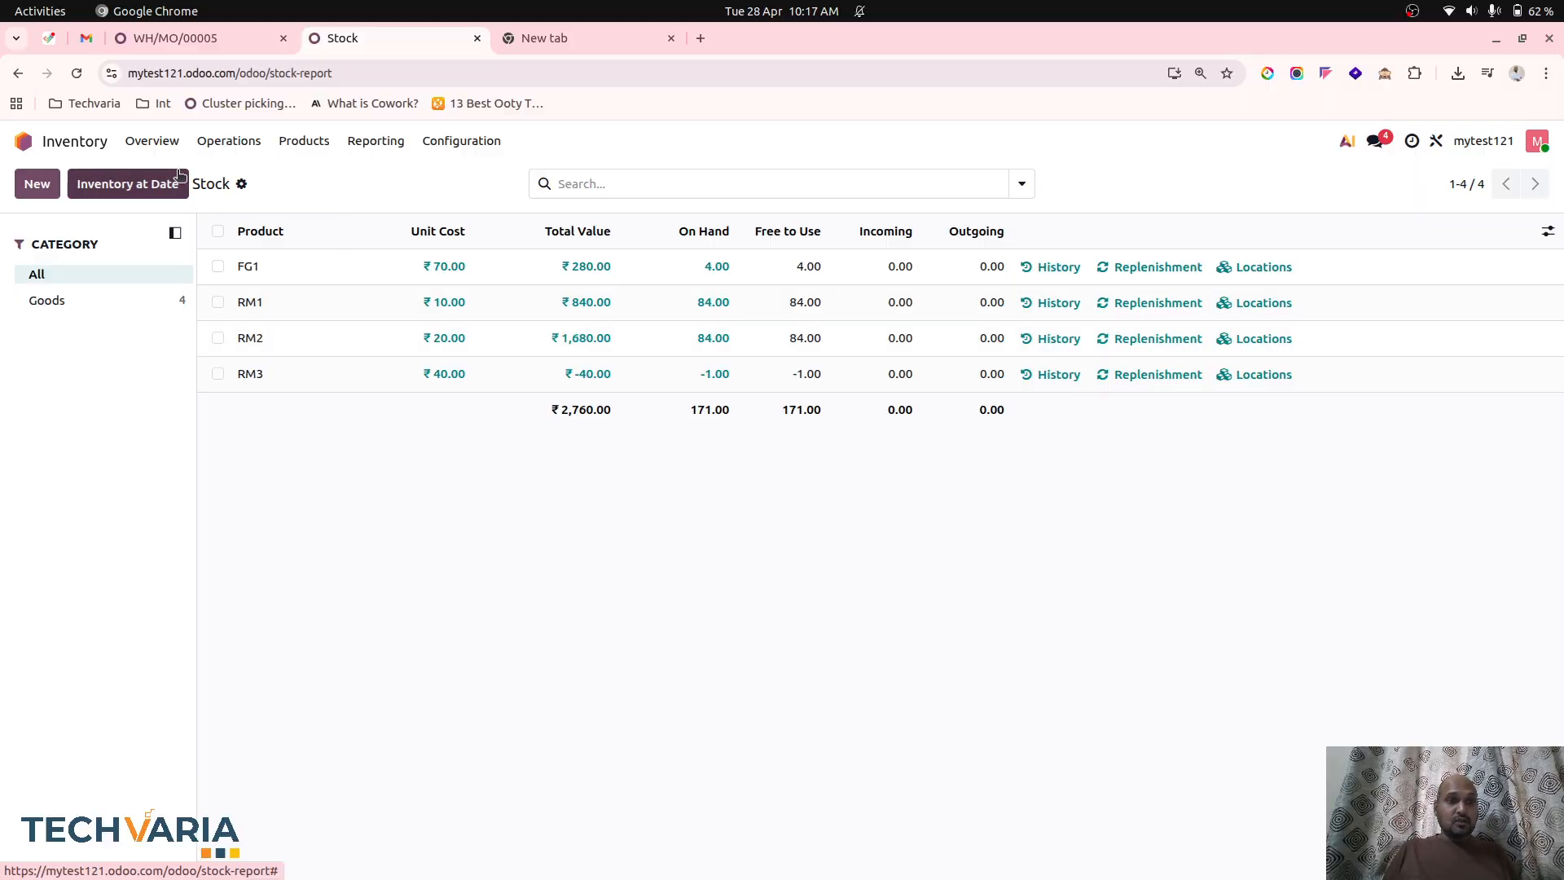
Start a new quotation in Sales for Customer1 and add FG1 as an order line.
left_click(45, 143)
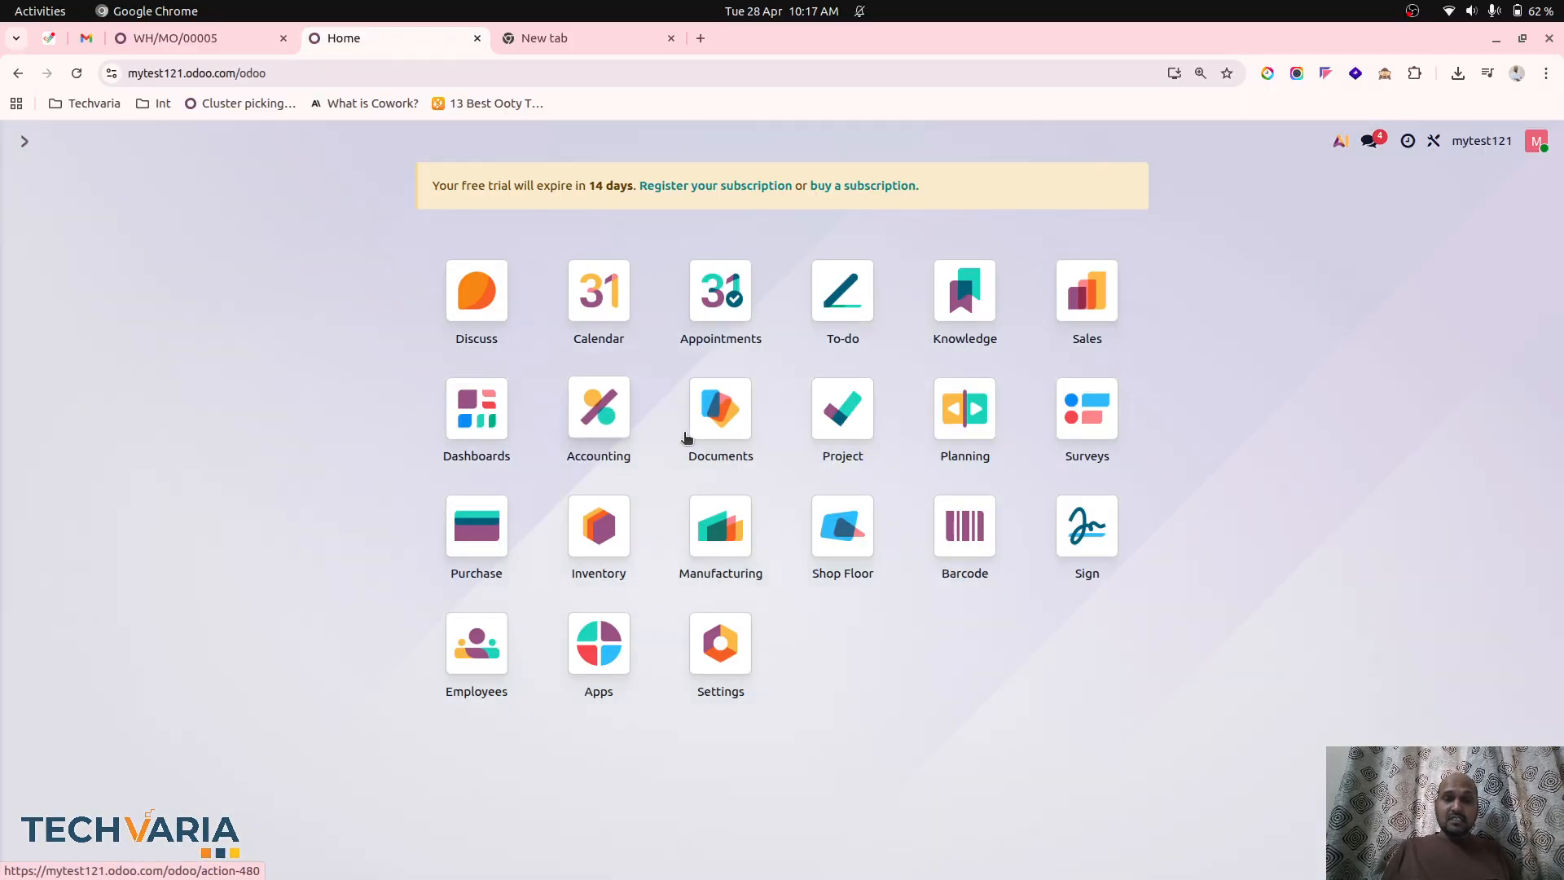
left_click(1086, 290)
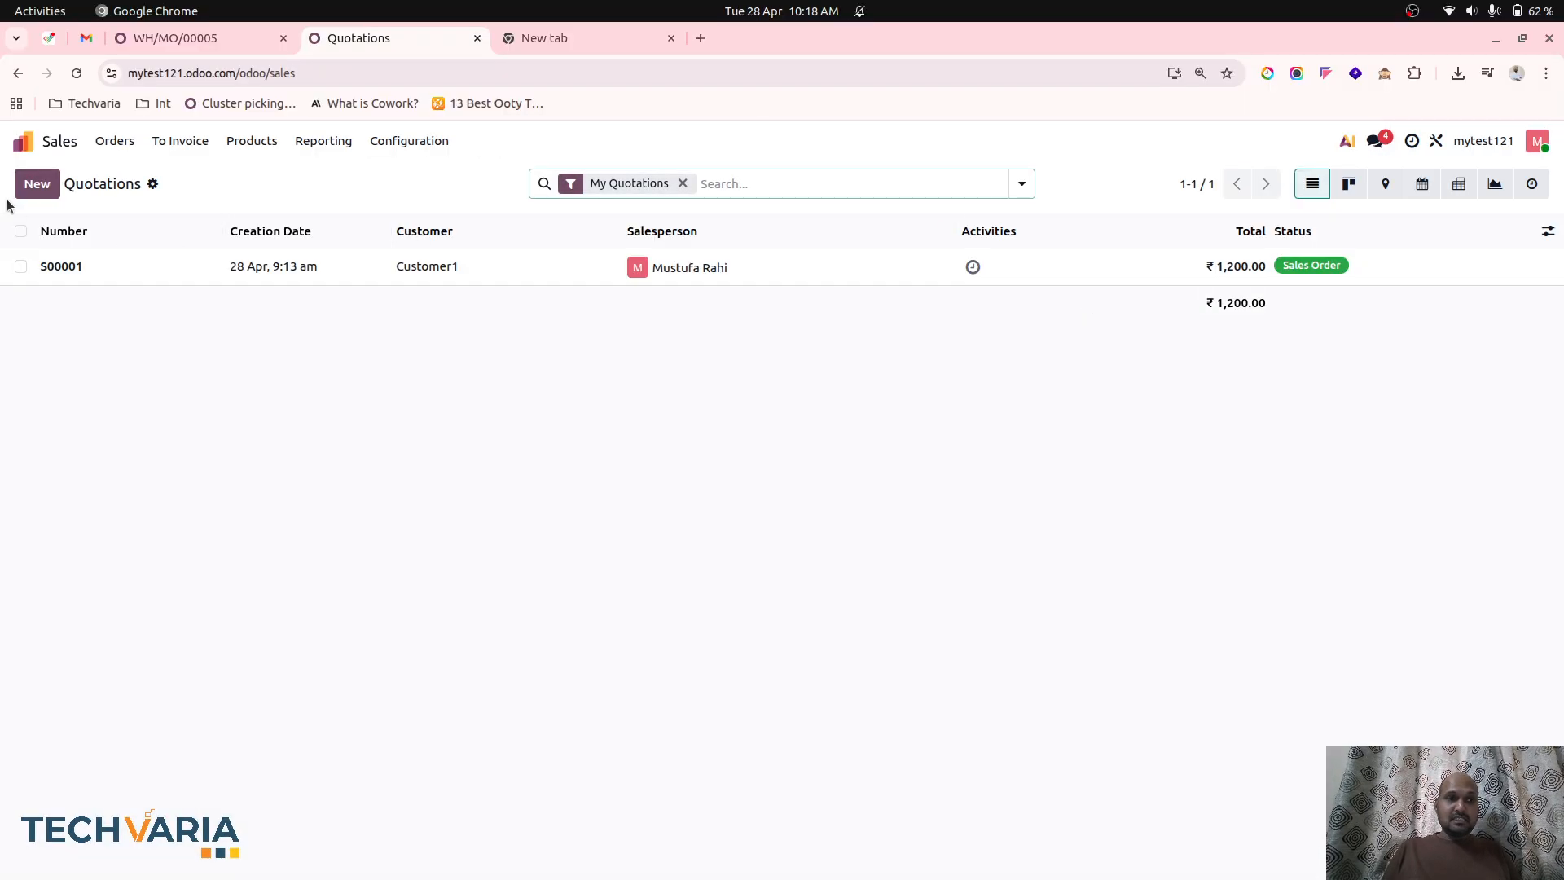
left_click(33, 184)
left_click(153, 329)
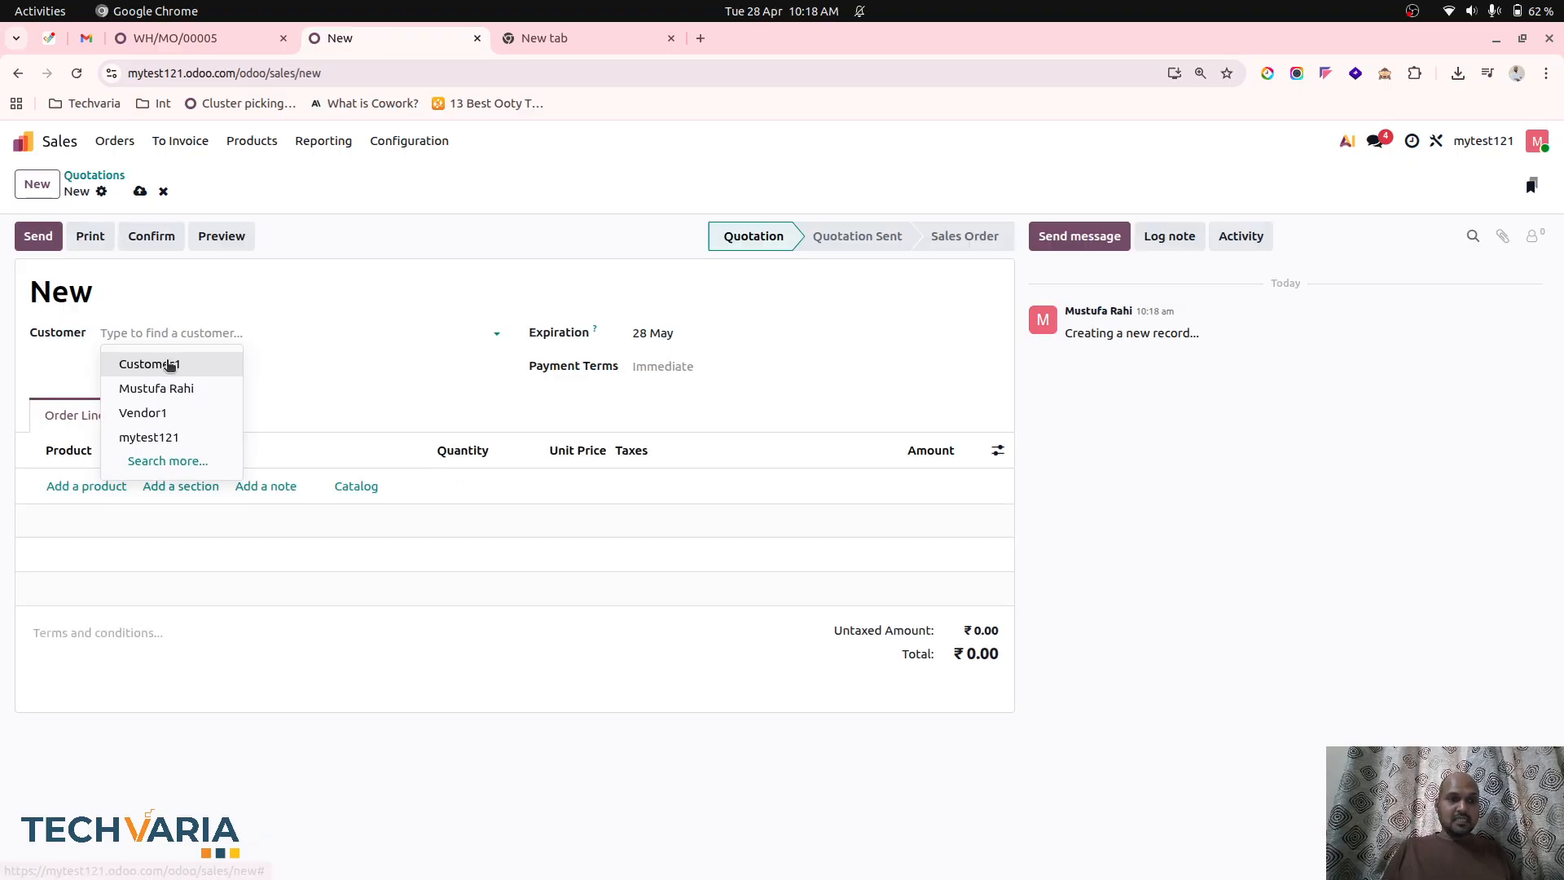
left_click(142, 364)
left_click(104, 486)
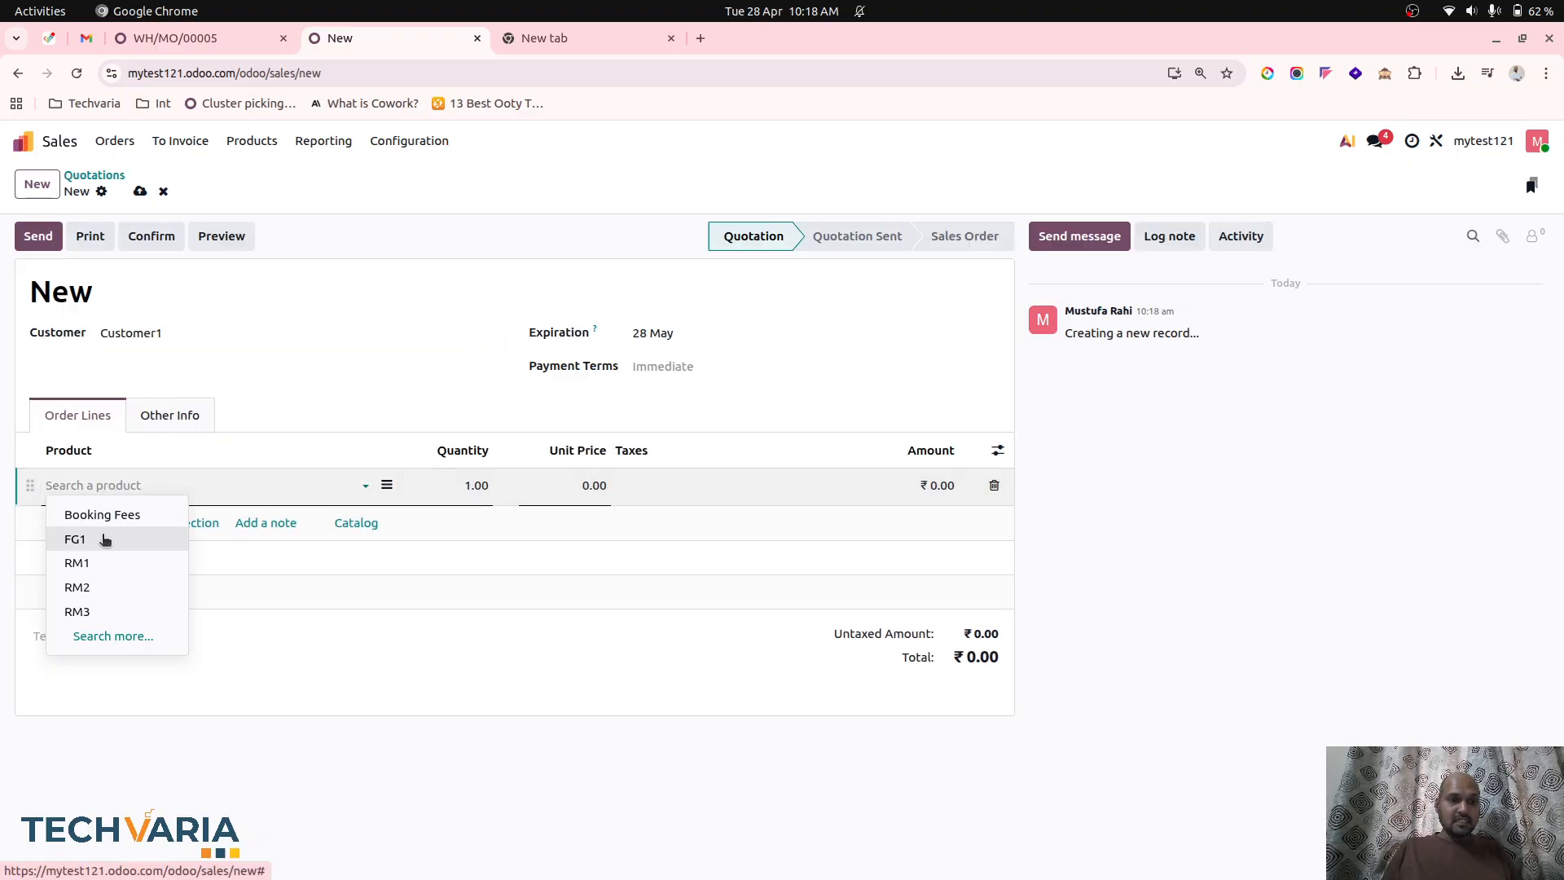
left_click(104, 540)
Set the FG1 line's unit price to 120 and confirm the quotation.
left_click(584, 493)
type("1")
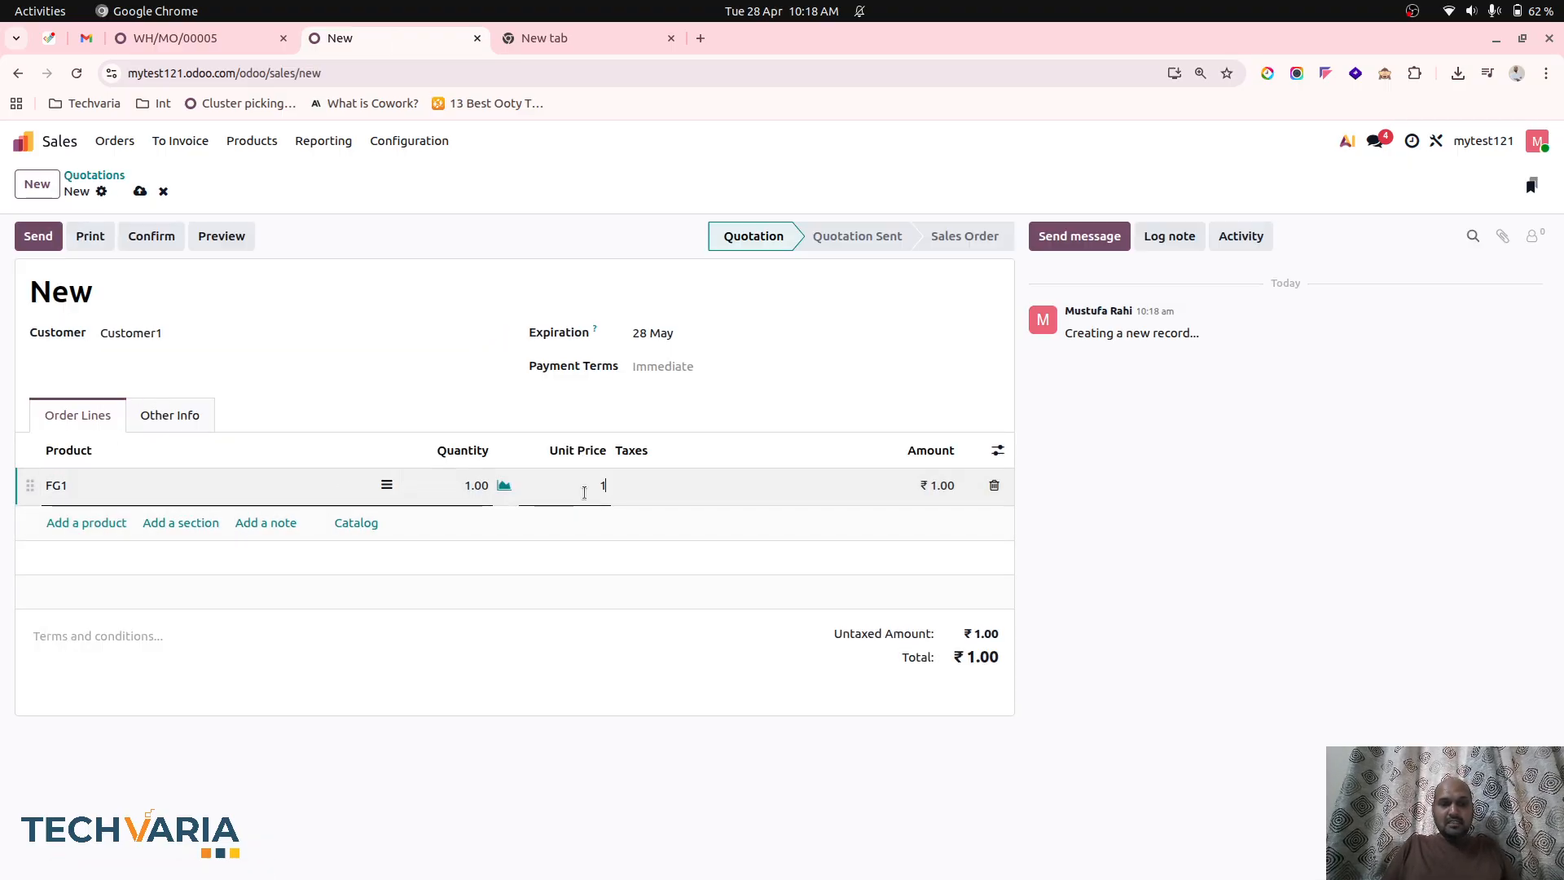
type("20")
key("Tab")
left_click(150, 241)
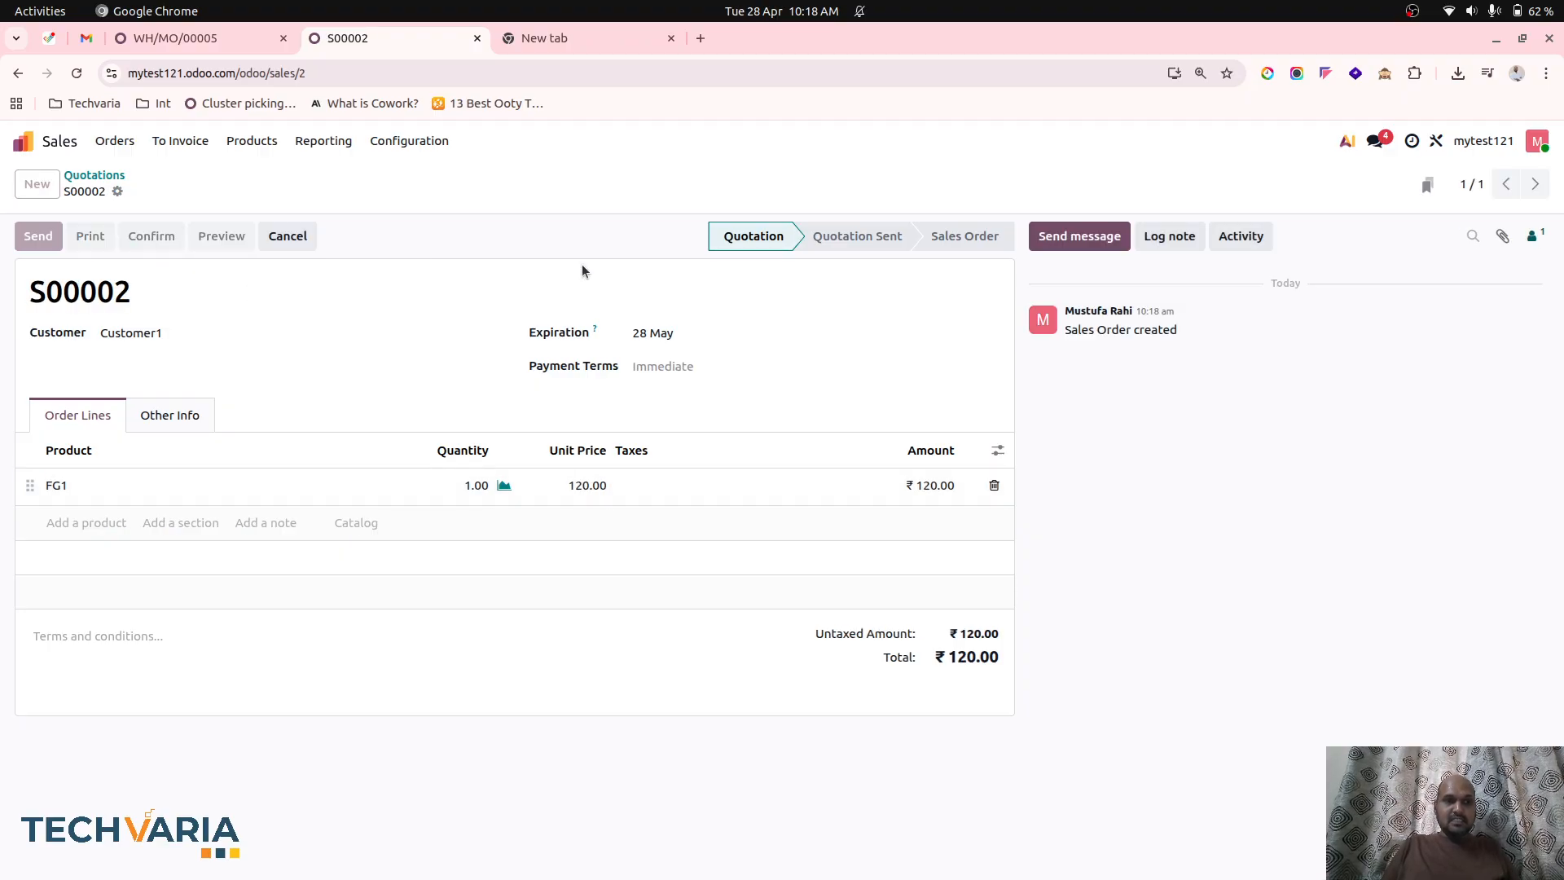
Validate the sales order's delivery of FG1 and return to the order.
left_click(785, 183)
left_click(44, 236)
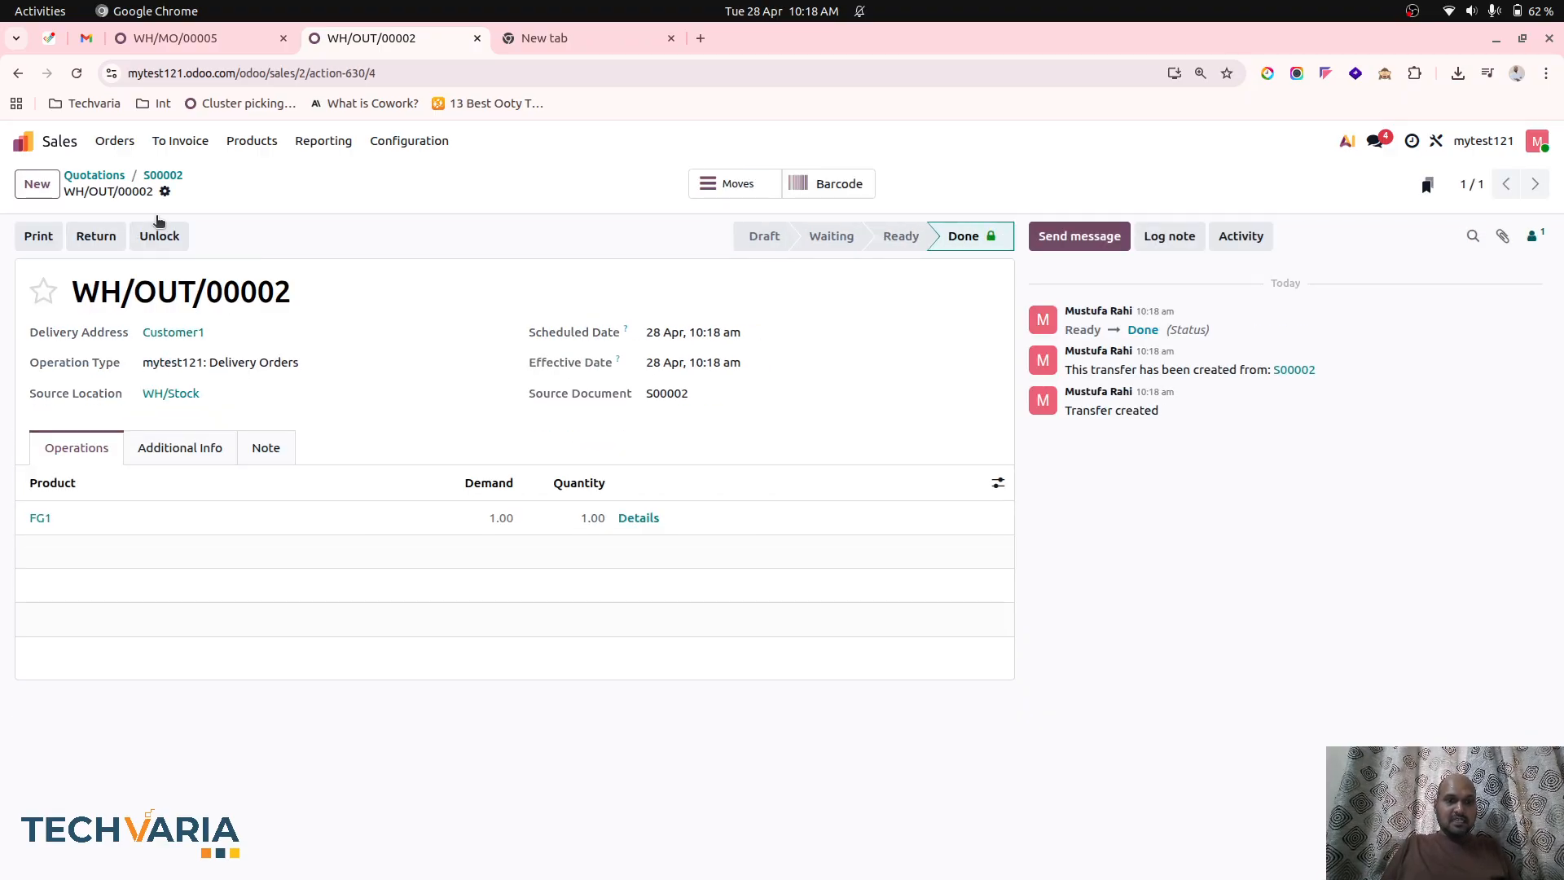
left_click(163, 175)
Create a regular invoice for the sales order and confirm it.
left_click(65, 236)
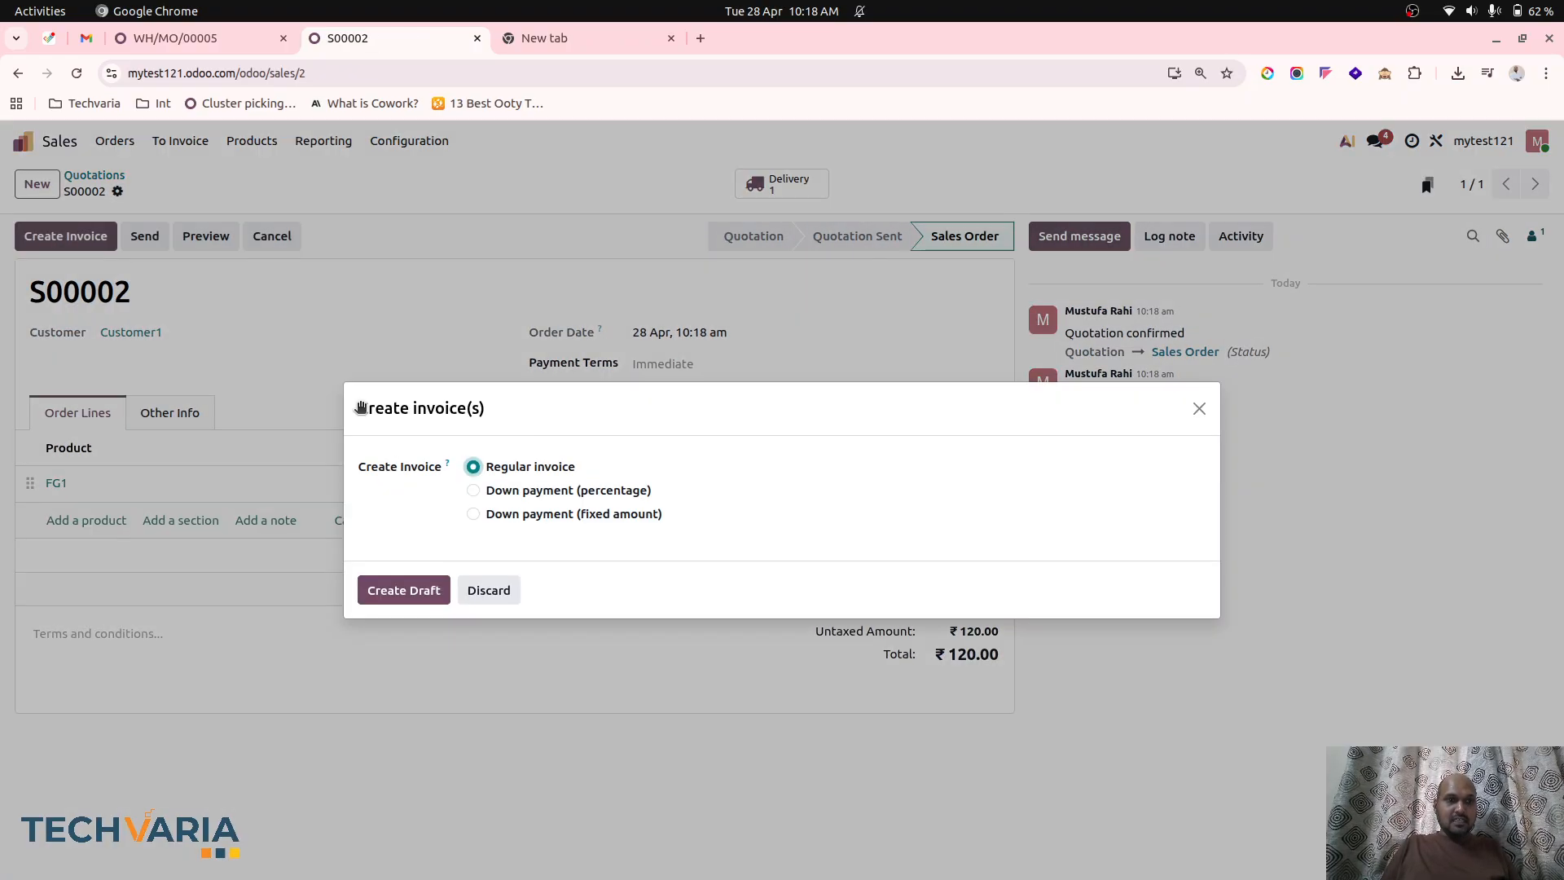
left_click(391, 581)
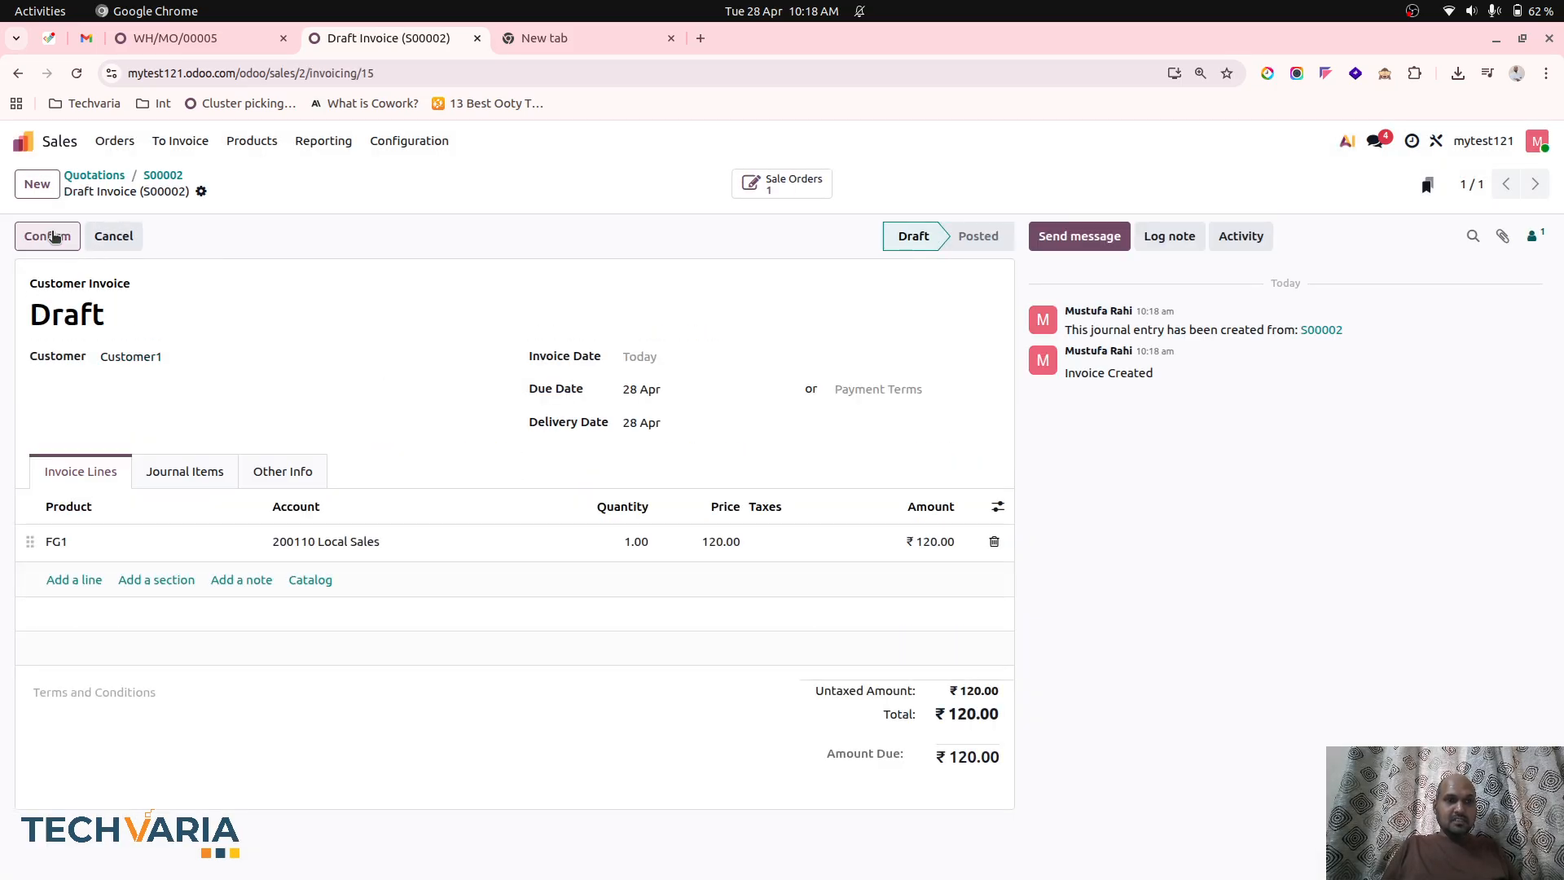
left_click(51, 235)
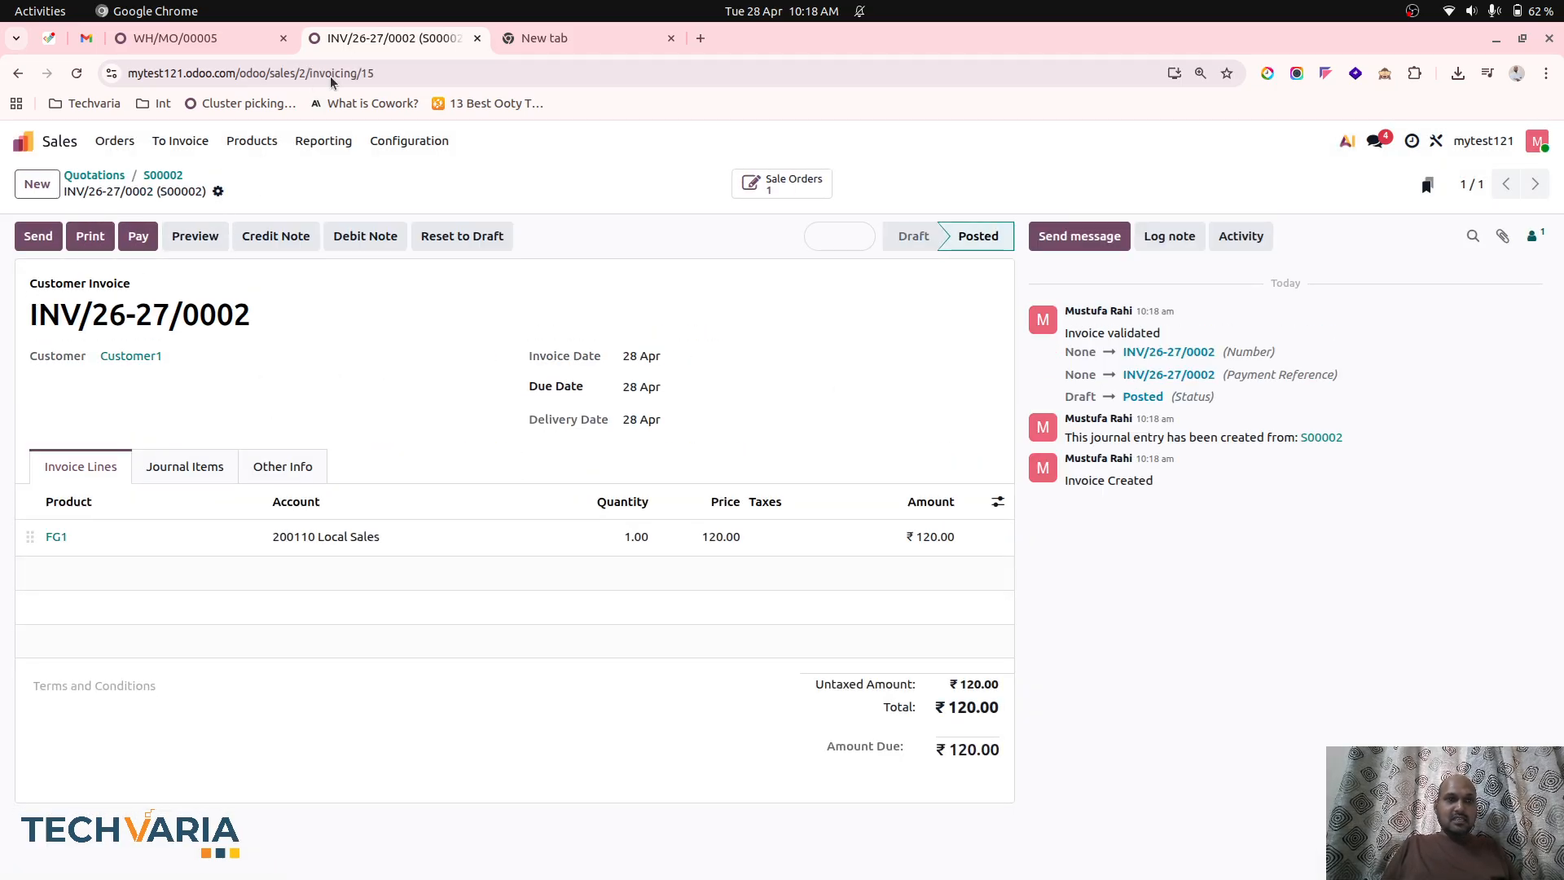
Examine the invoice's journal items for sales, inventory and cost of goods postings.
left_click(194, 462)
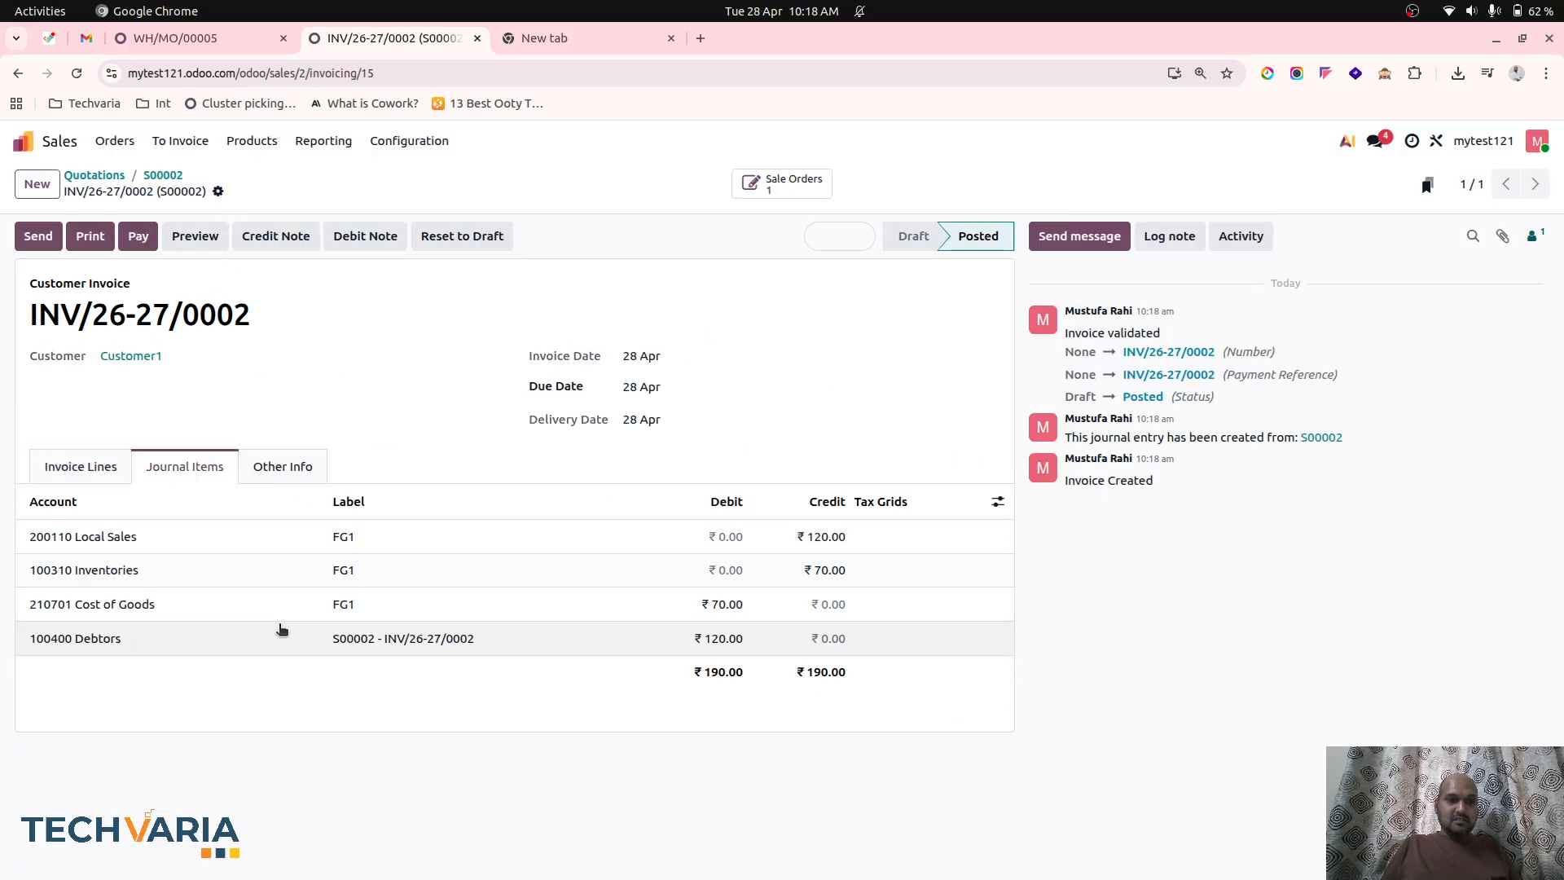
left_click(242, 38)
left_click(358, 39)
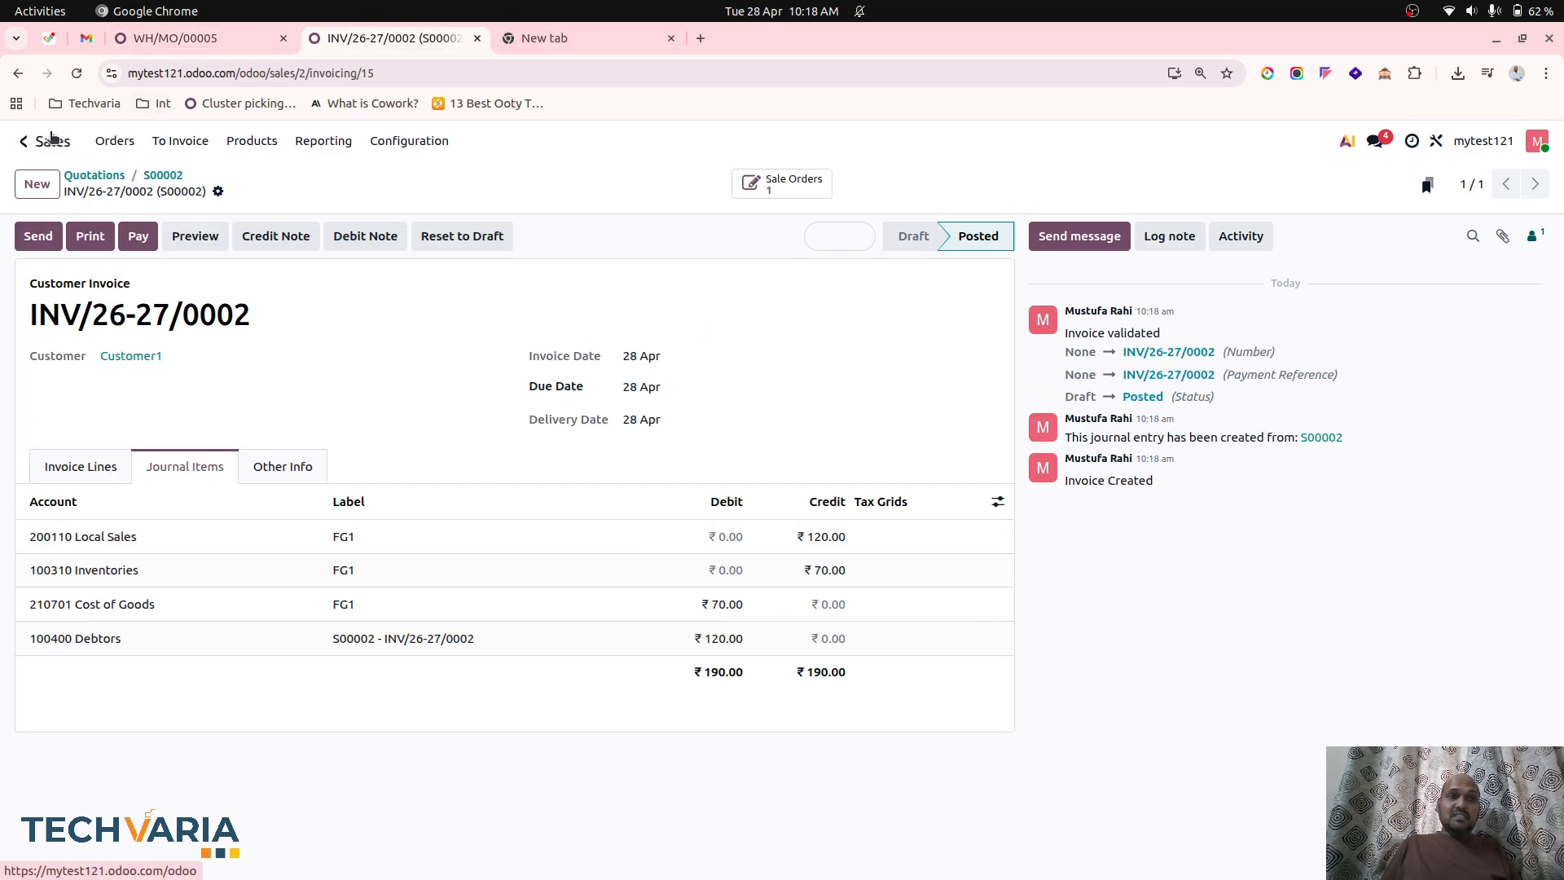
Open RM3 purchase order P00002 in Purchase and duplicate it as a new request for quotation.
left_click(51, 136)
left_click(470, 545)
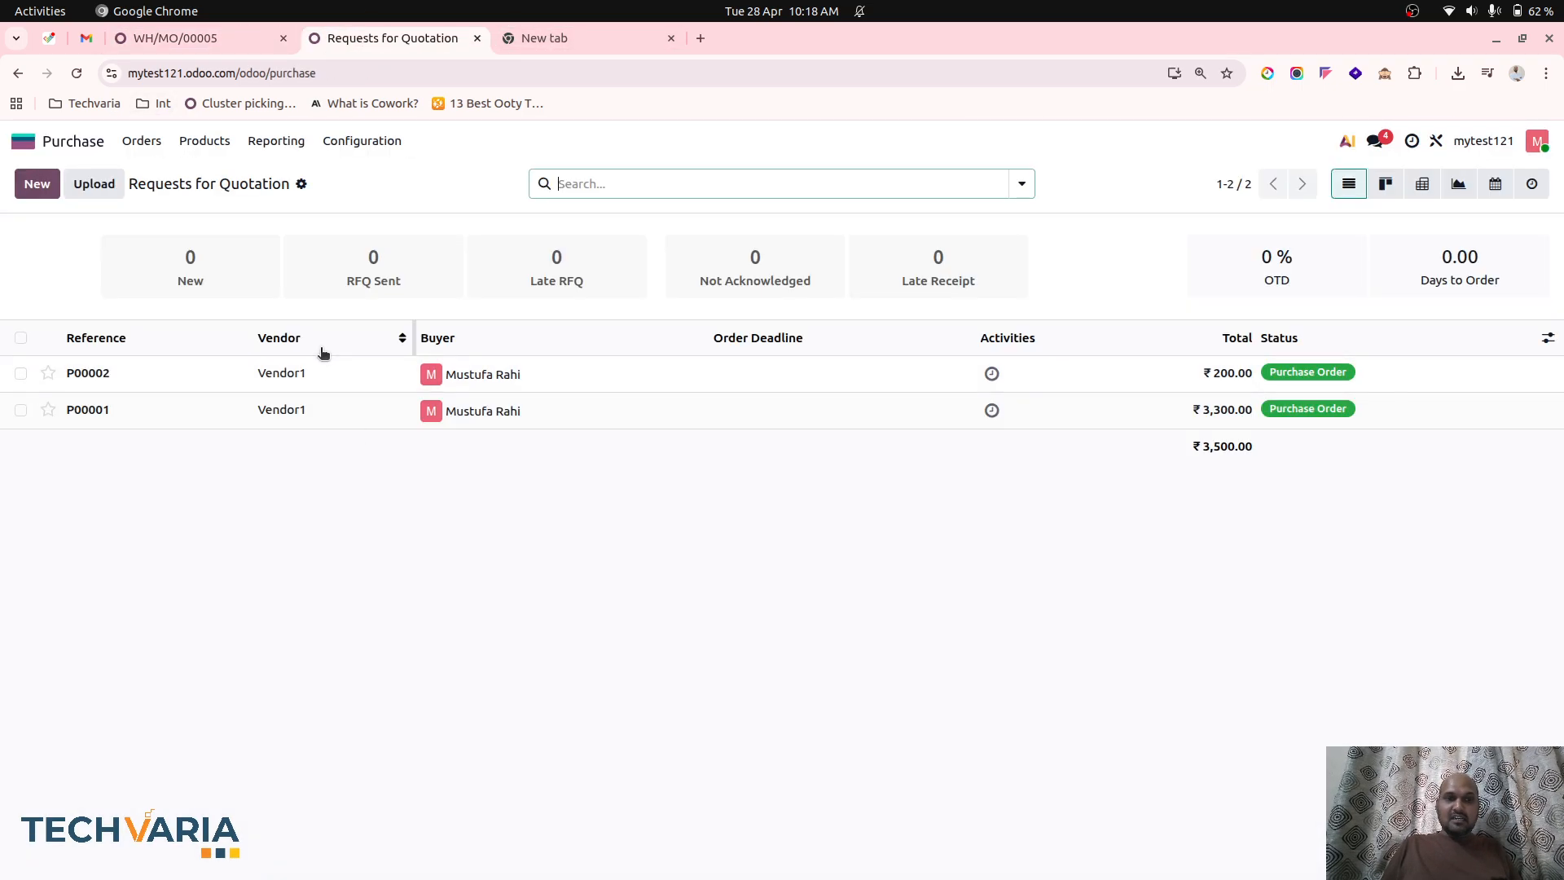
left_click(311, 371)
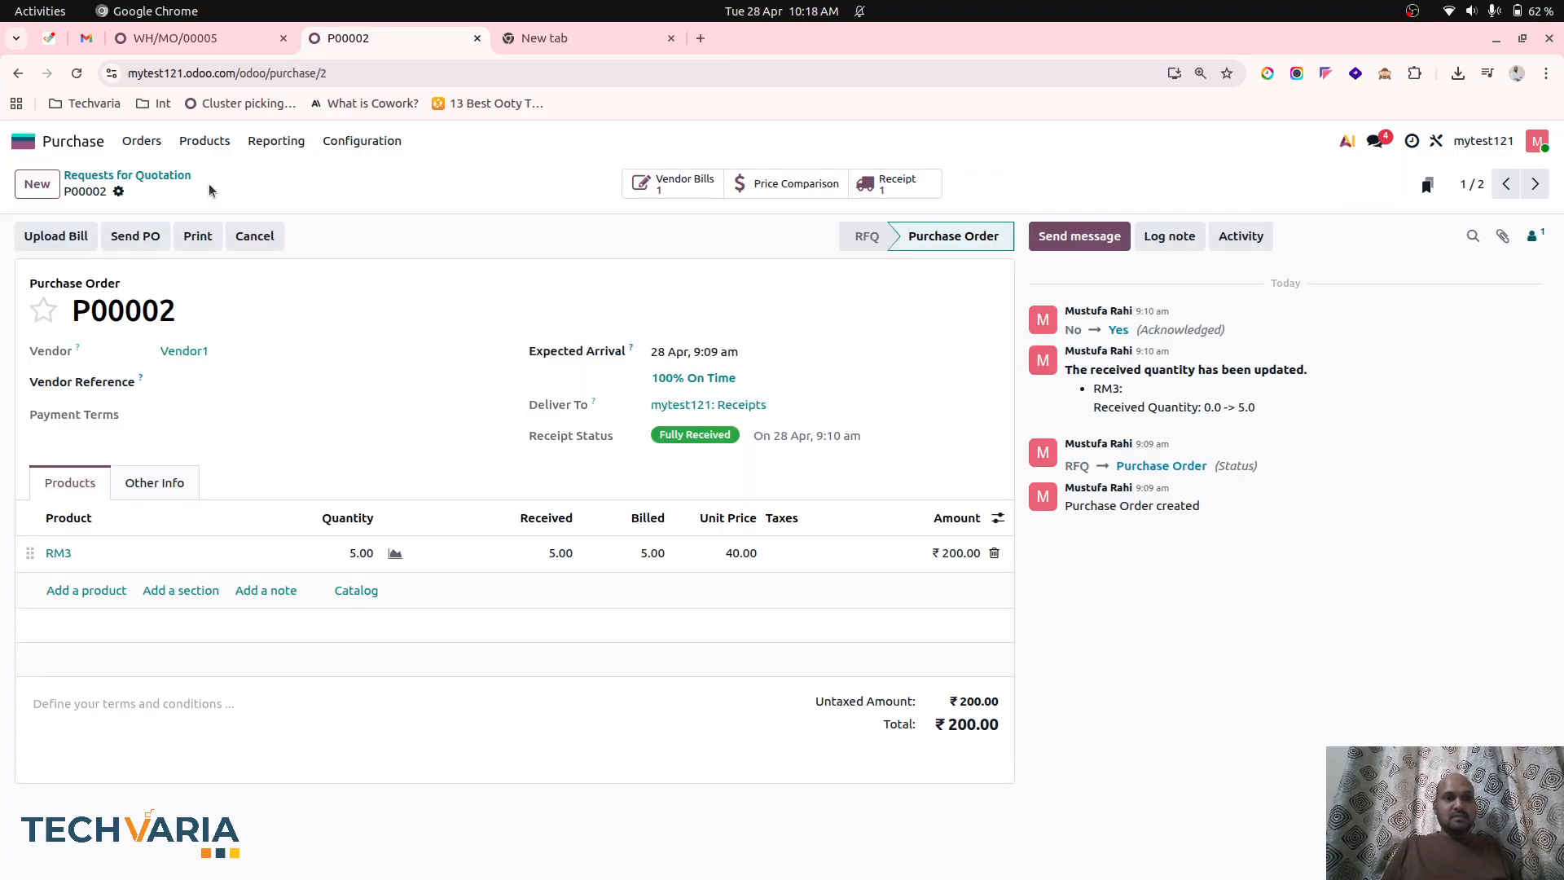
left_click(119, 192)
left_click(162, 262)
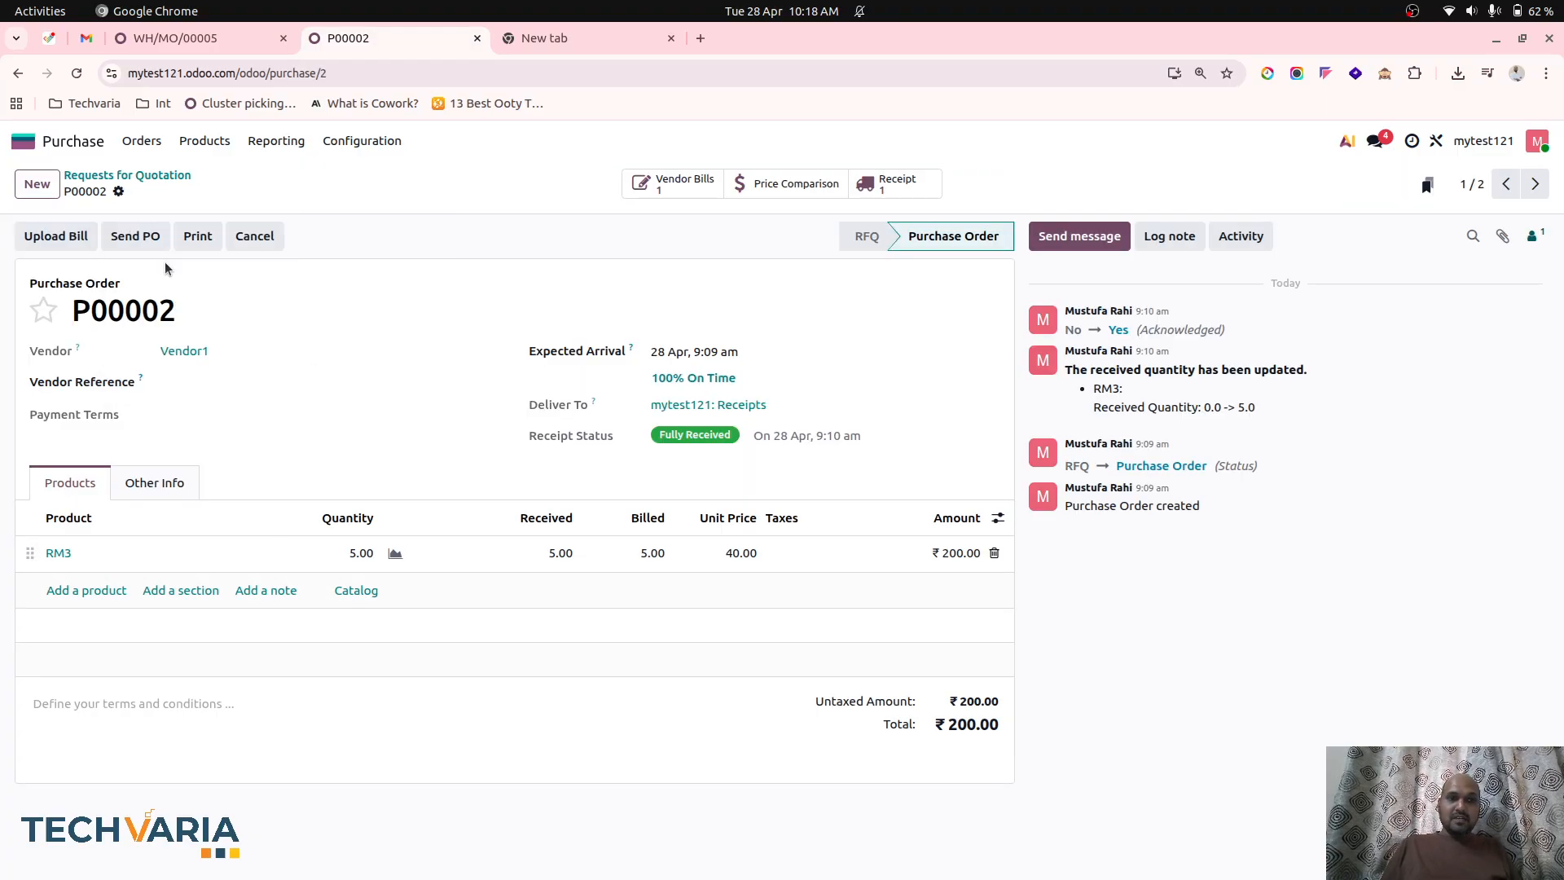
Set the RM3 line's unit price to 50 and quantity to 1, and save the request for quotation.
left_click(670, 593)
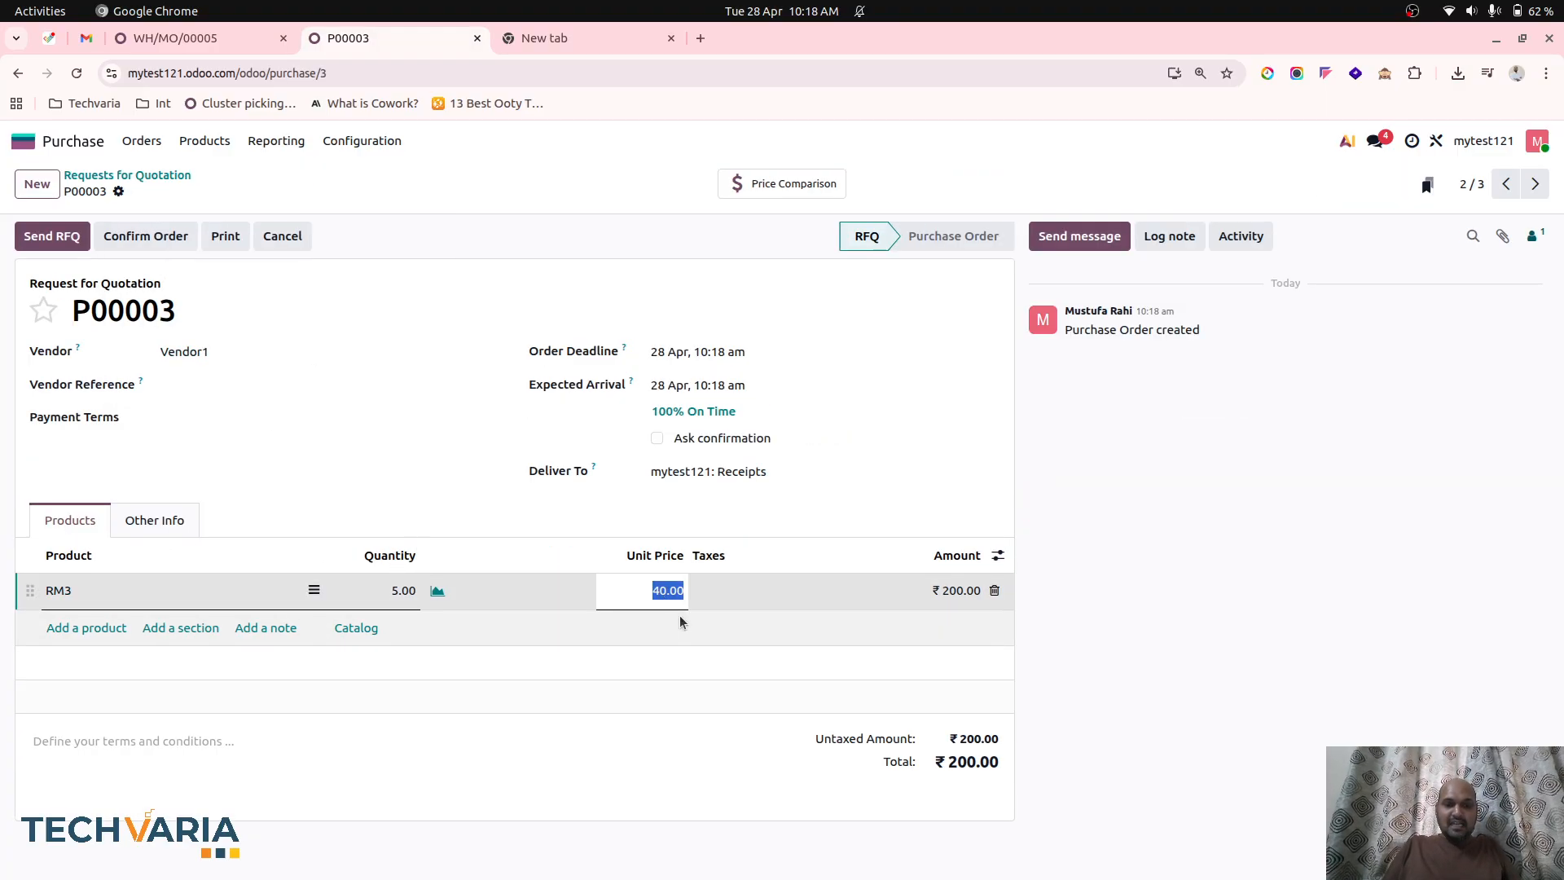
type("50")
left_click(635, 523)
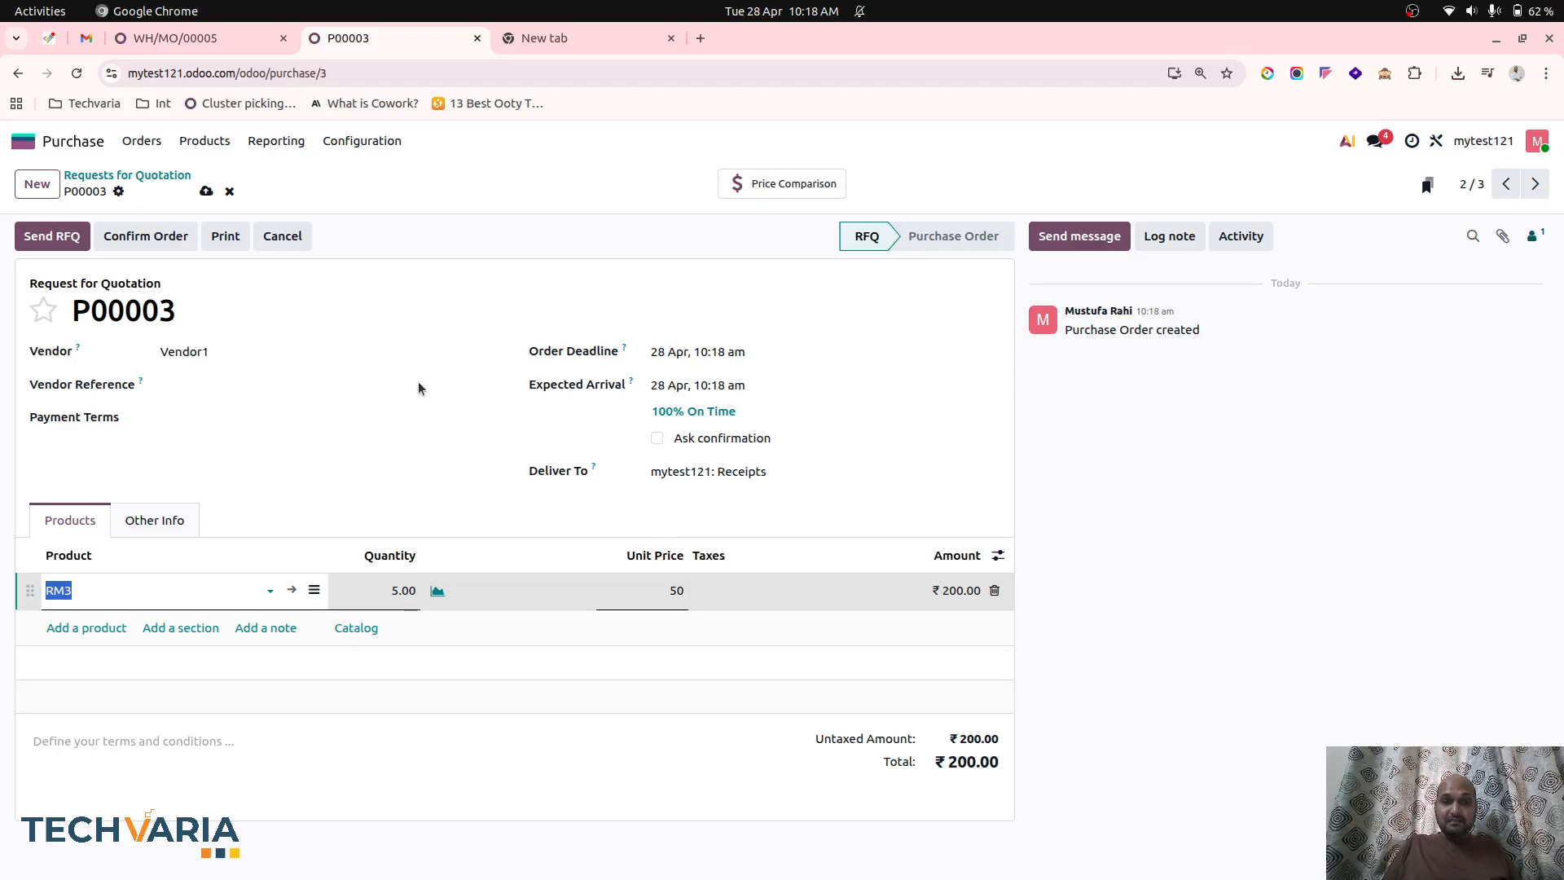
left_click(407, 592)
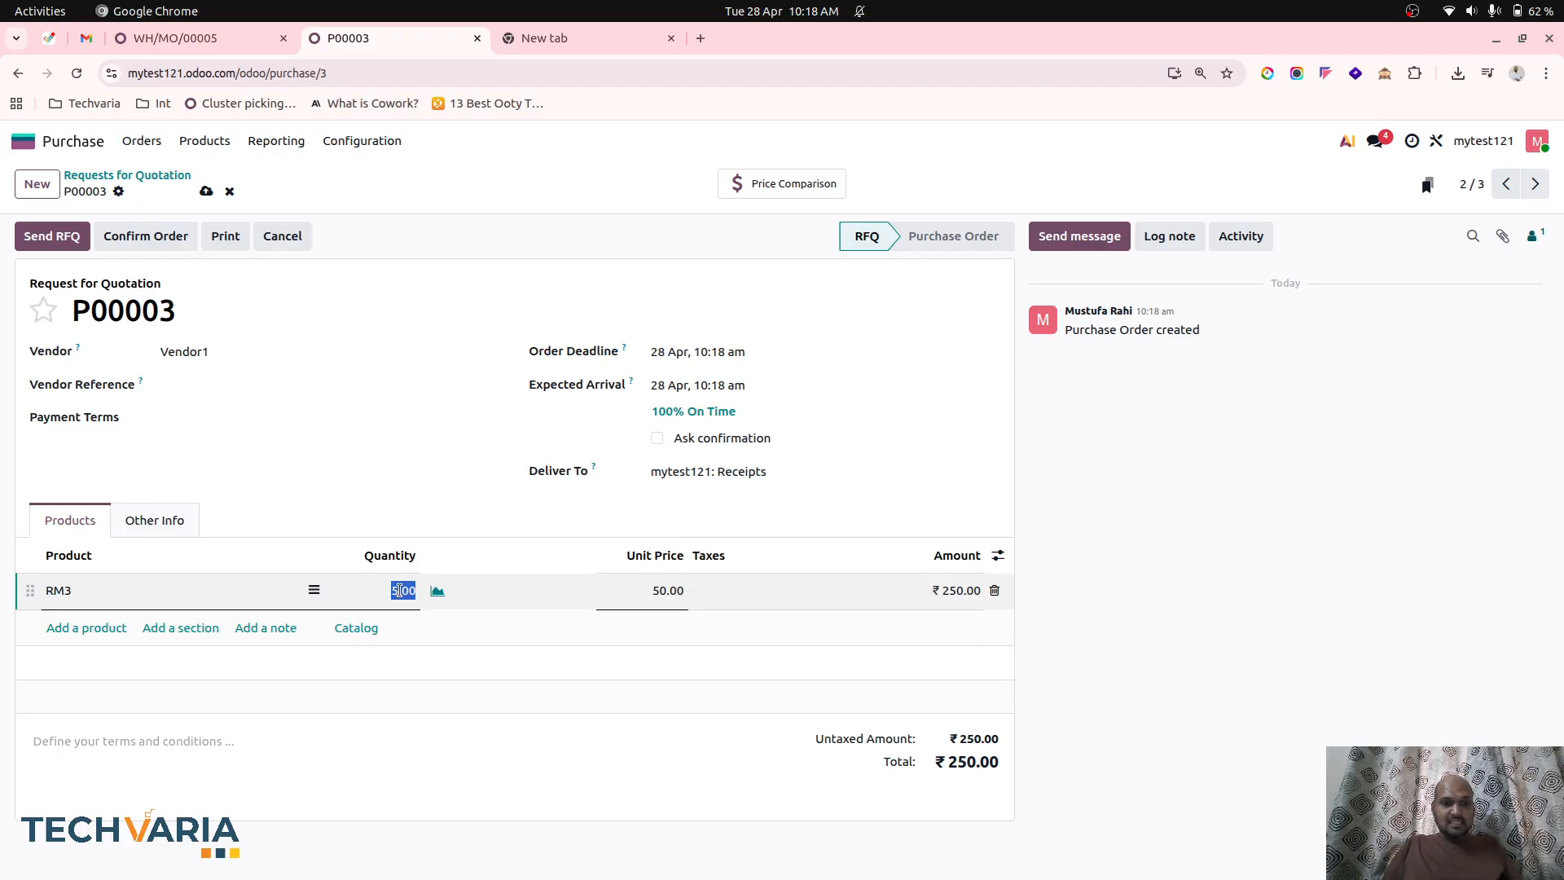
type("2")
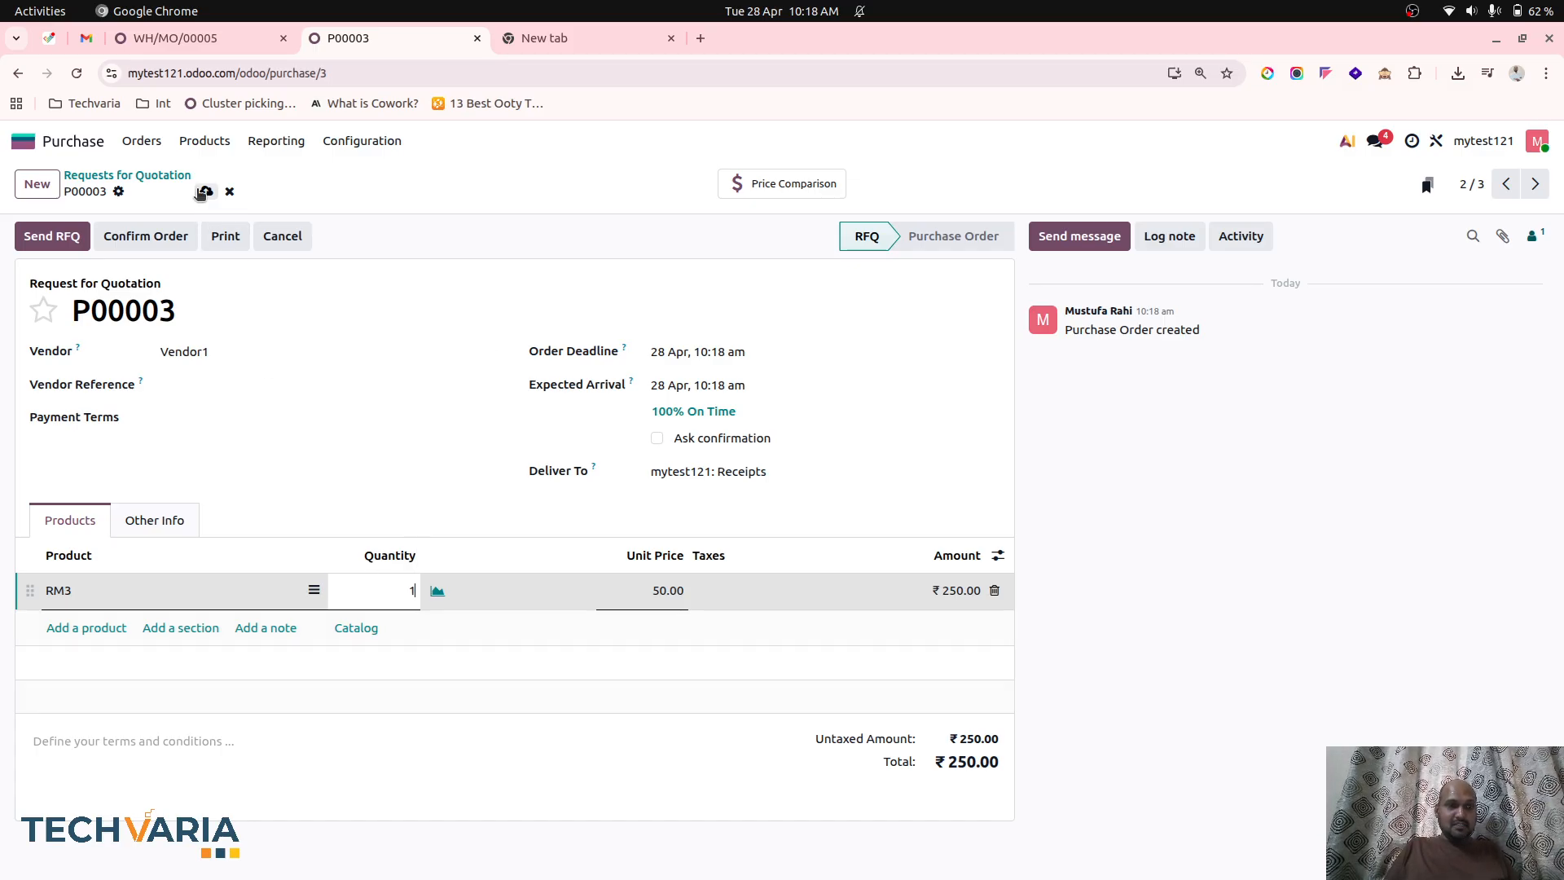
left_click(203, 192)
Confirm the RM3 purchase order and validate its receipt.
left_click(161, 239)
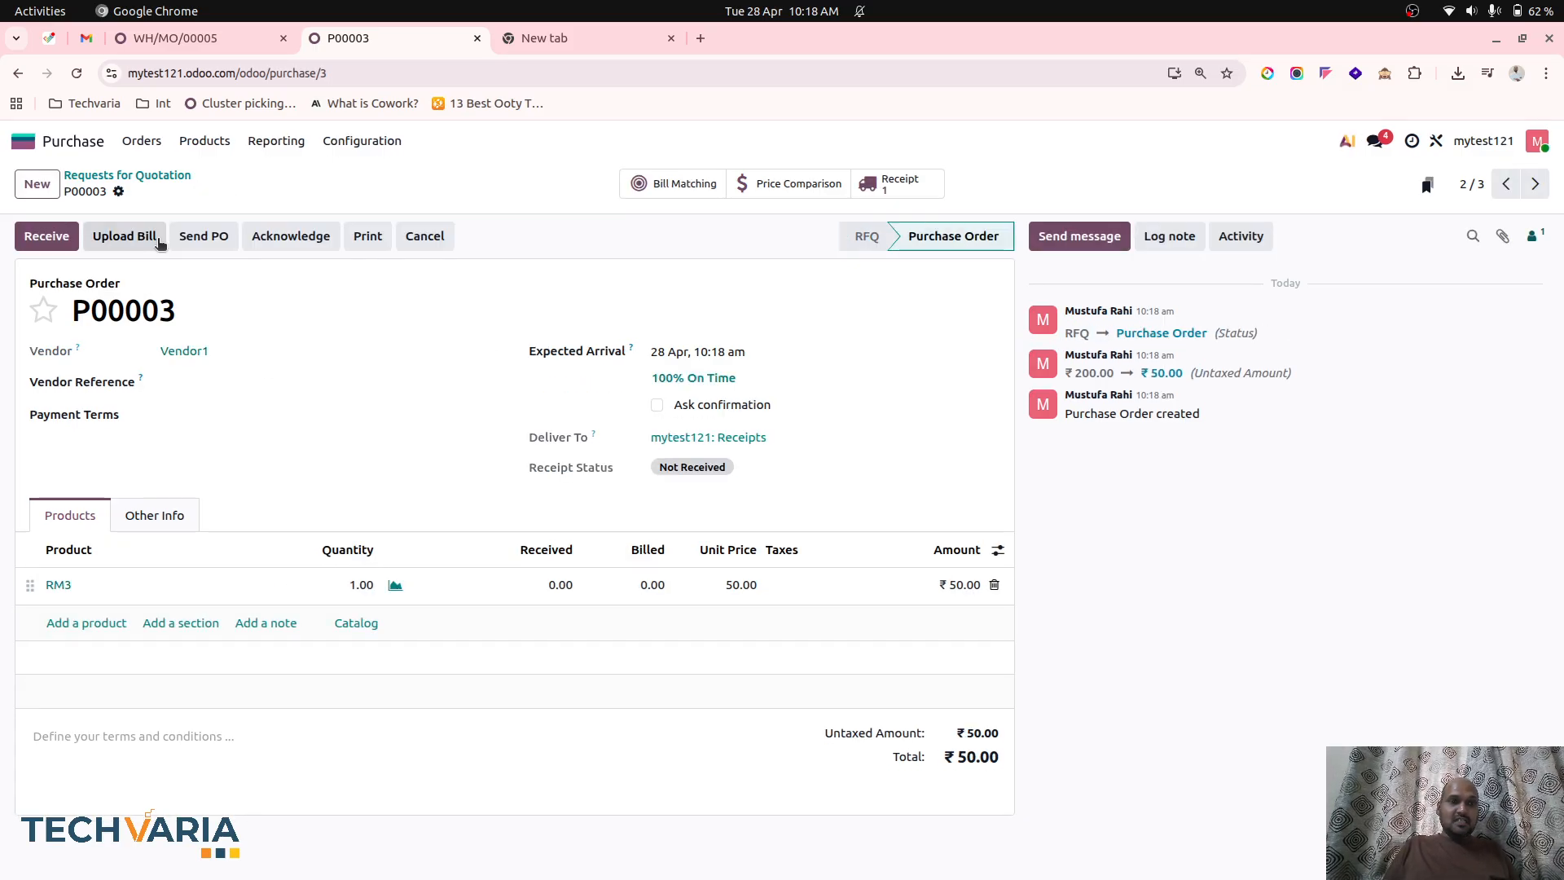
left_click(47, 236)
left_click(37, 238)
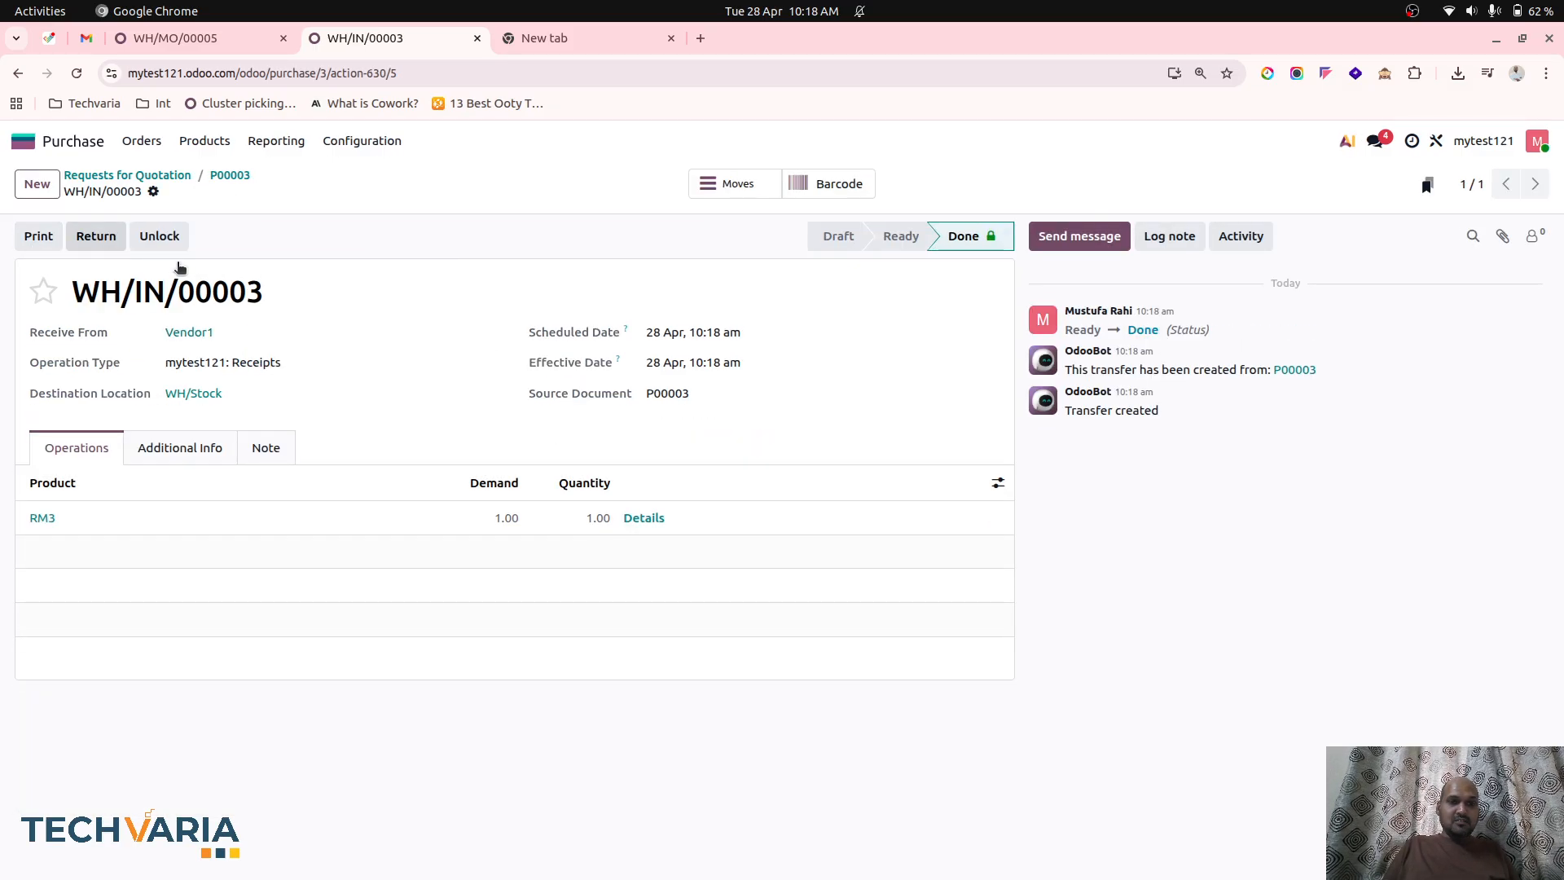
Create a vendor bill for purchase order P00003, set its bill date to 28 April, and confirm it.
left_click(142, 140)
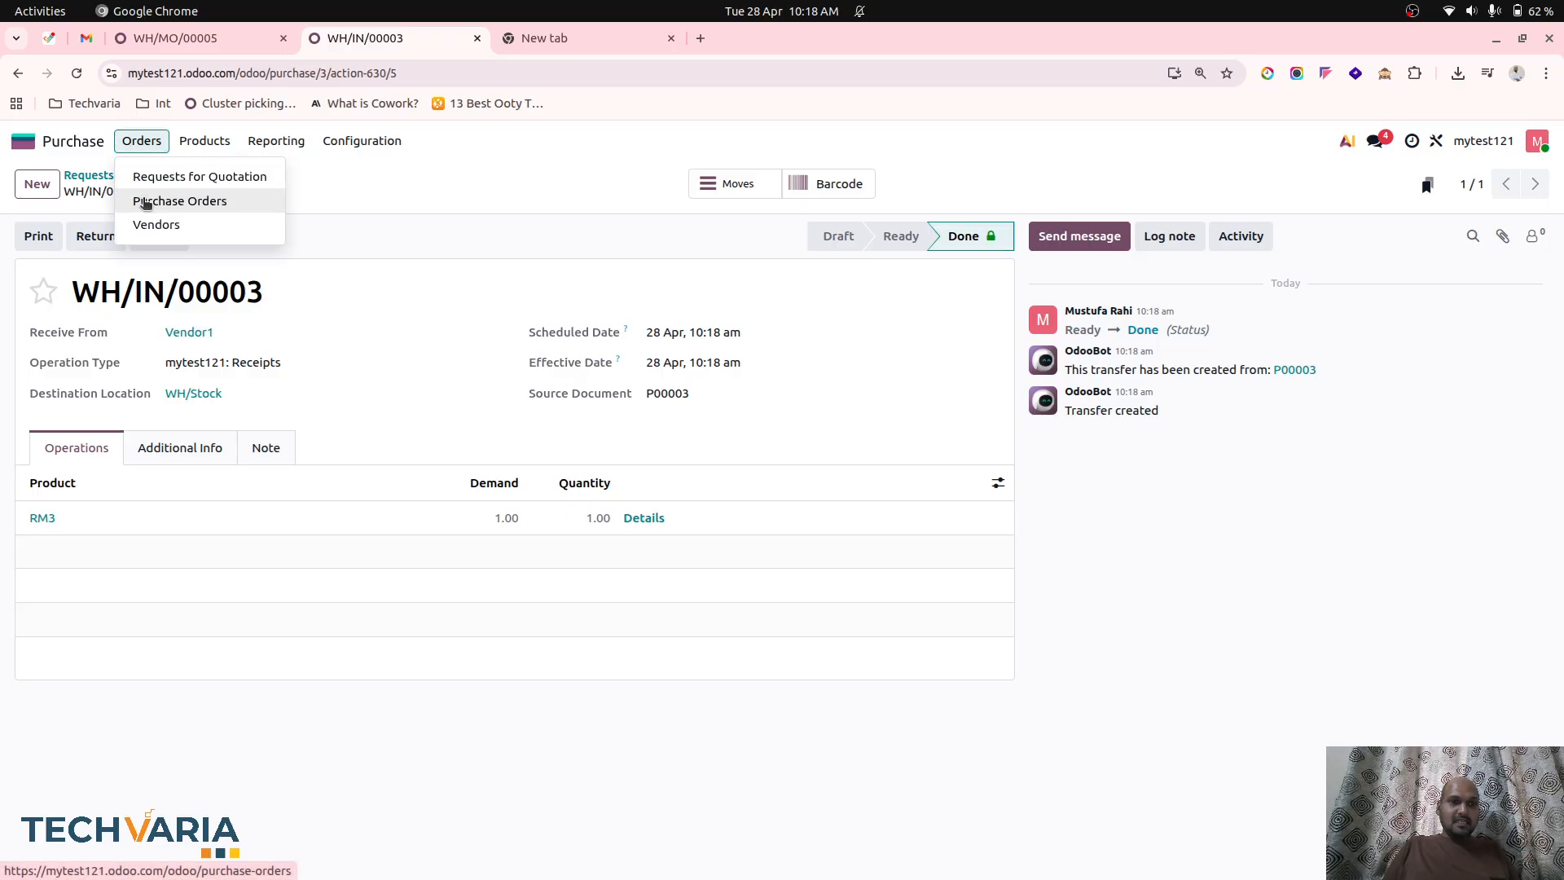
left_click(145, 201)
left_click(20, 266)
left_click(728, 184)
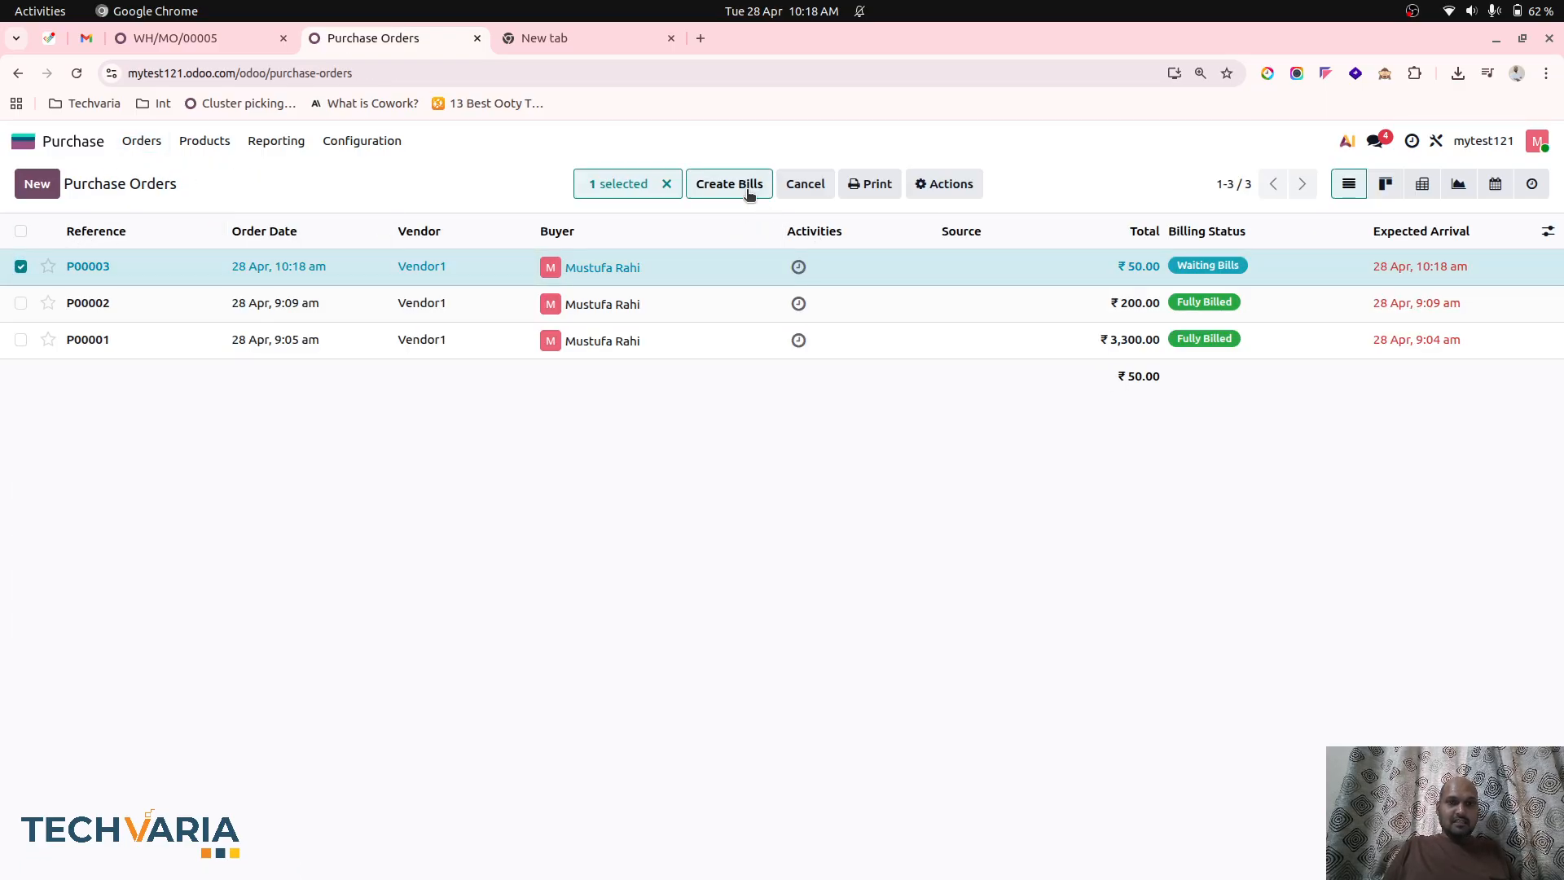
left_click(731, 357)
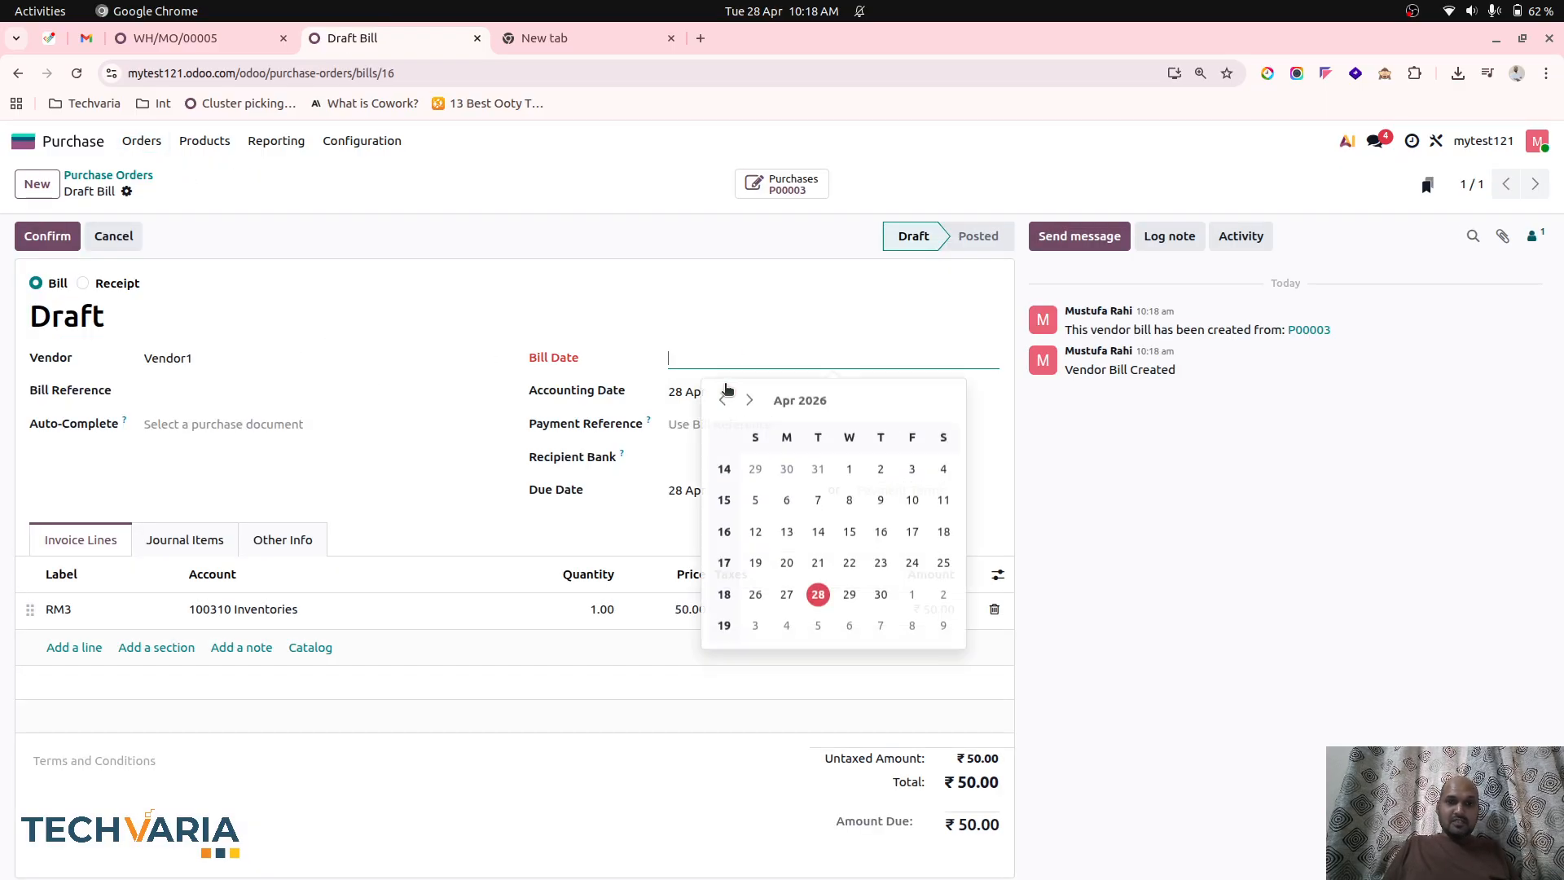
left_click(820, 591)
left_click(47, 236)
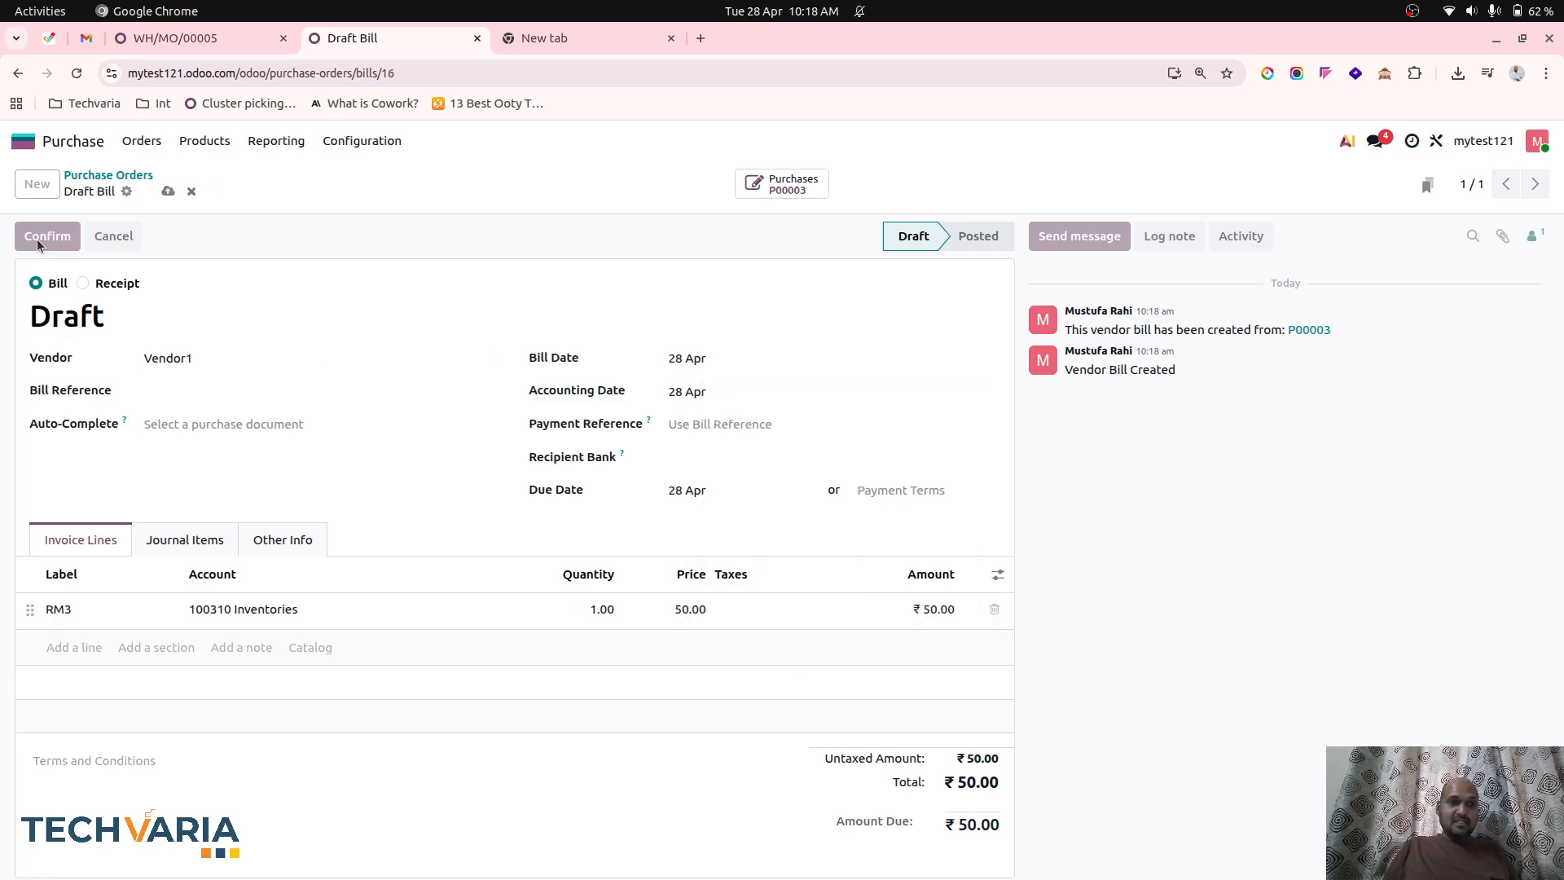
Reopen manufacturing order WH/MO/00005 from the unfiltered order list and check its product moves.
left_click(175, 37)
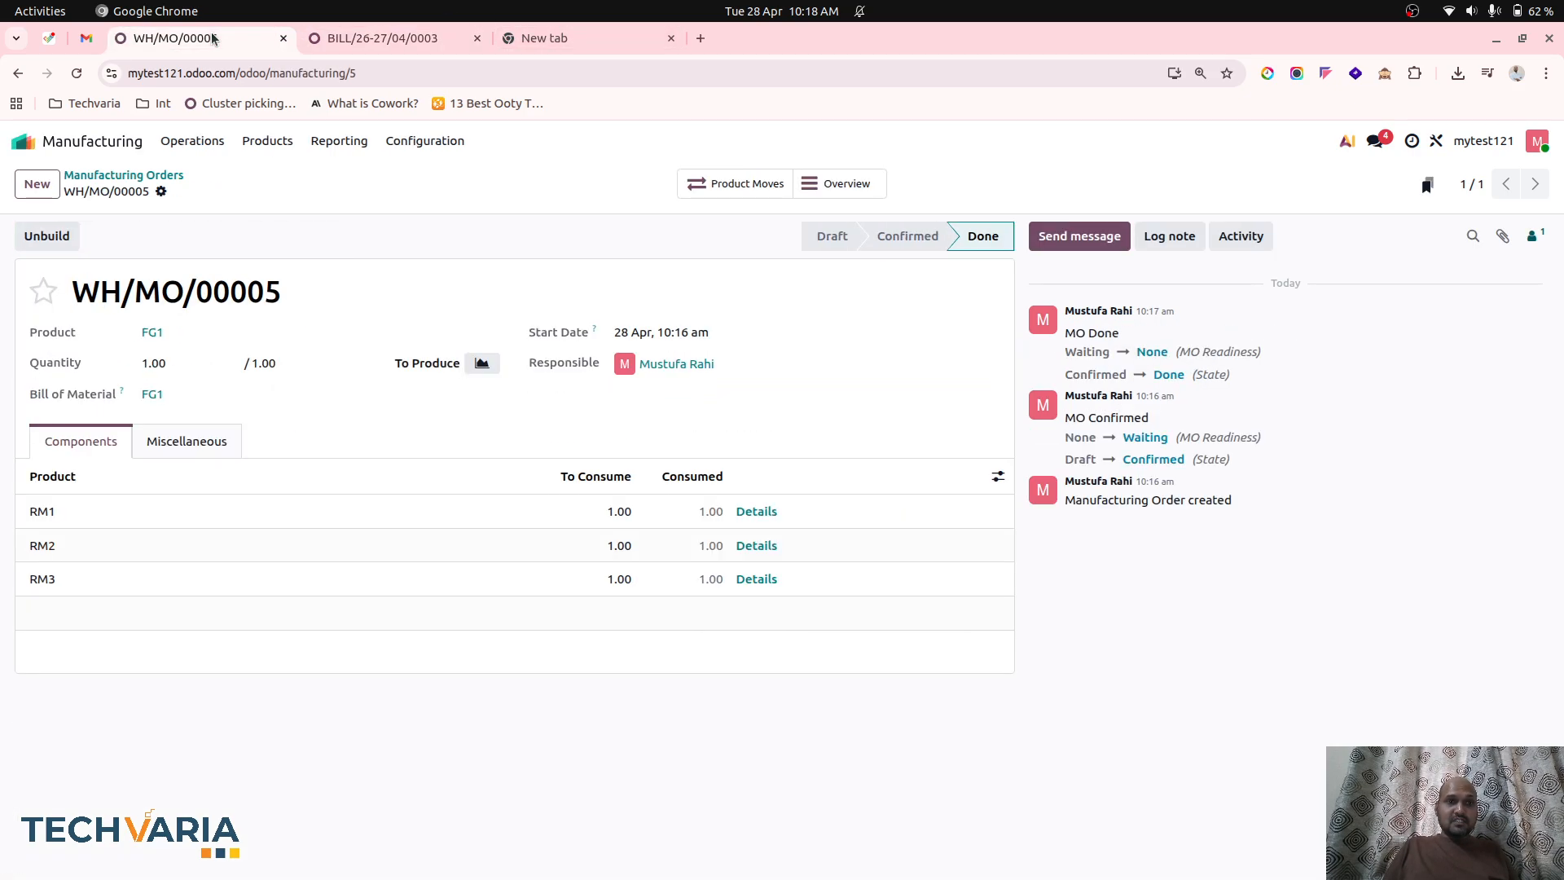
left_click(159, 175)
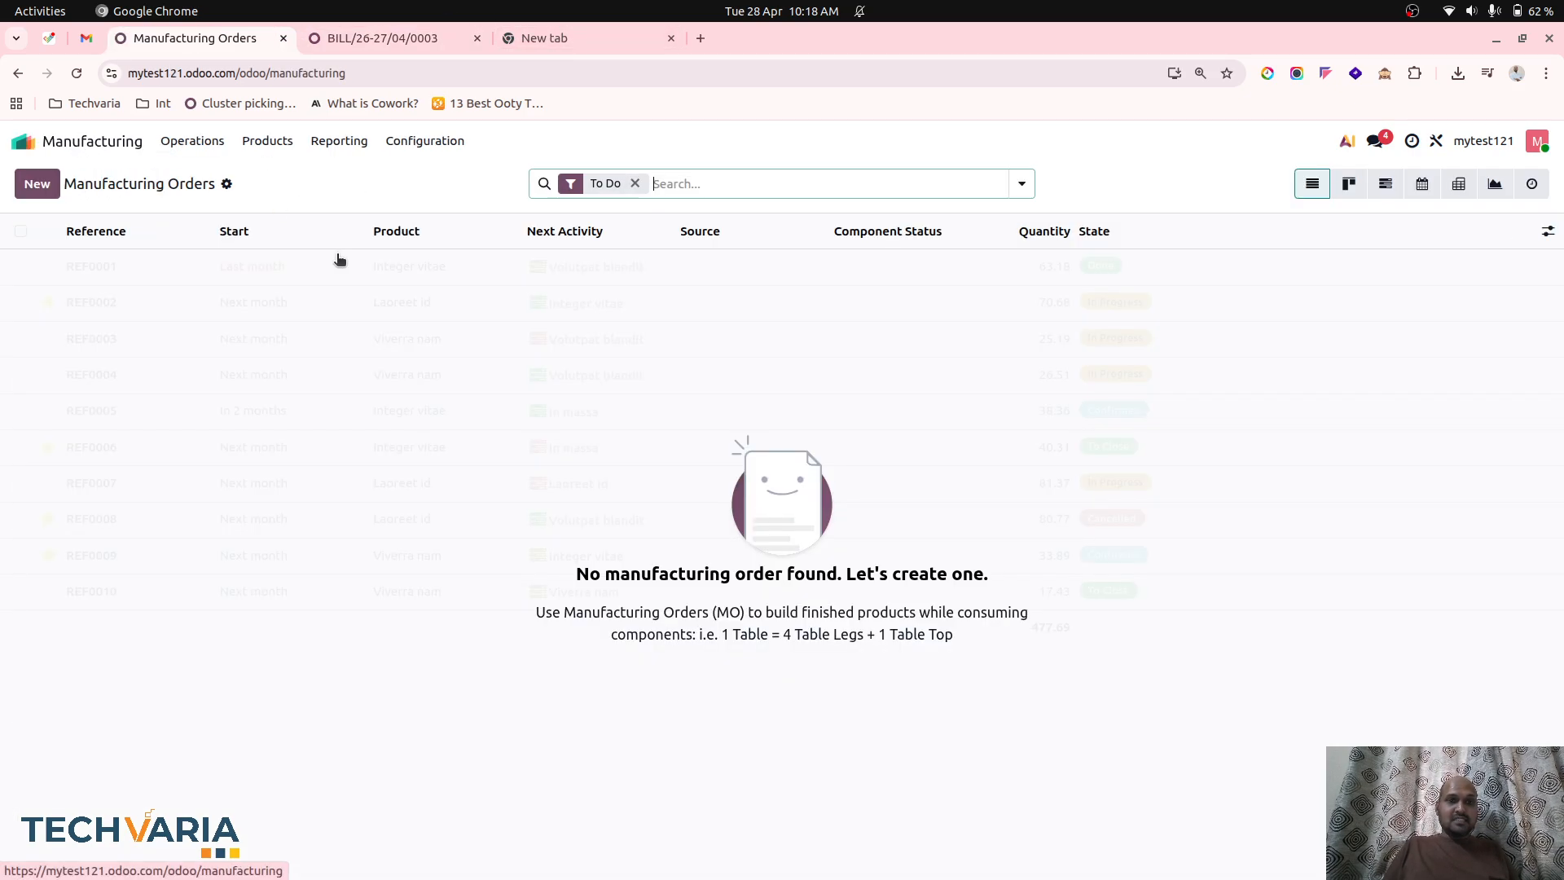
left_click(637, 184)
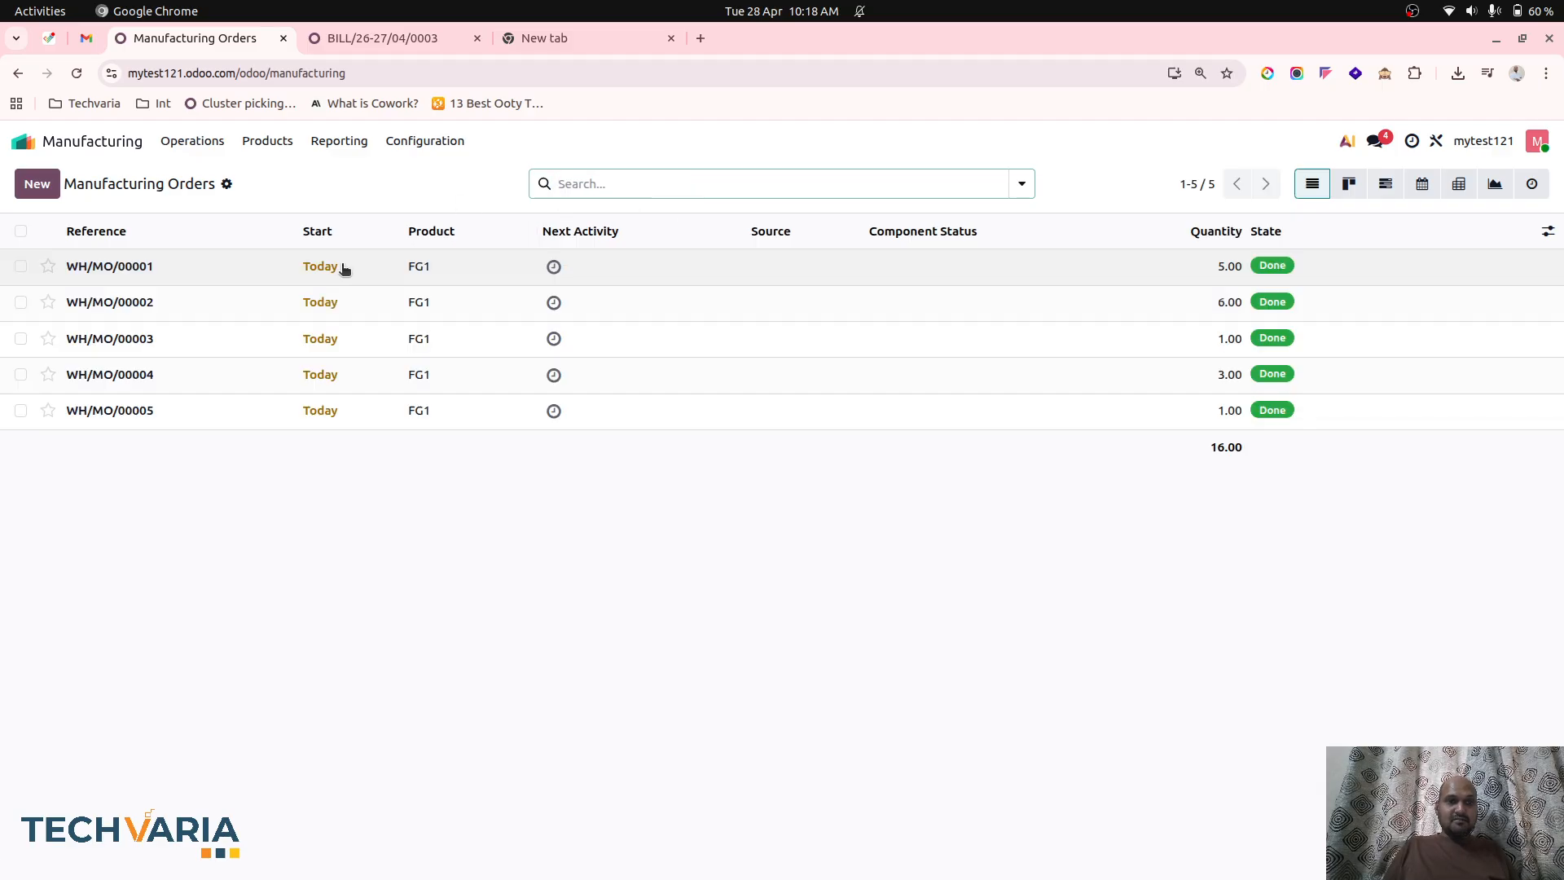
left_click(345, 410)
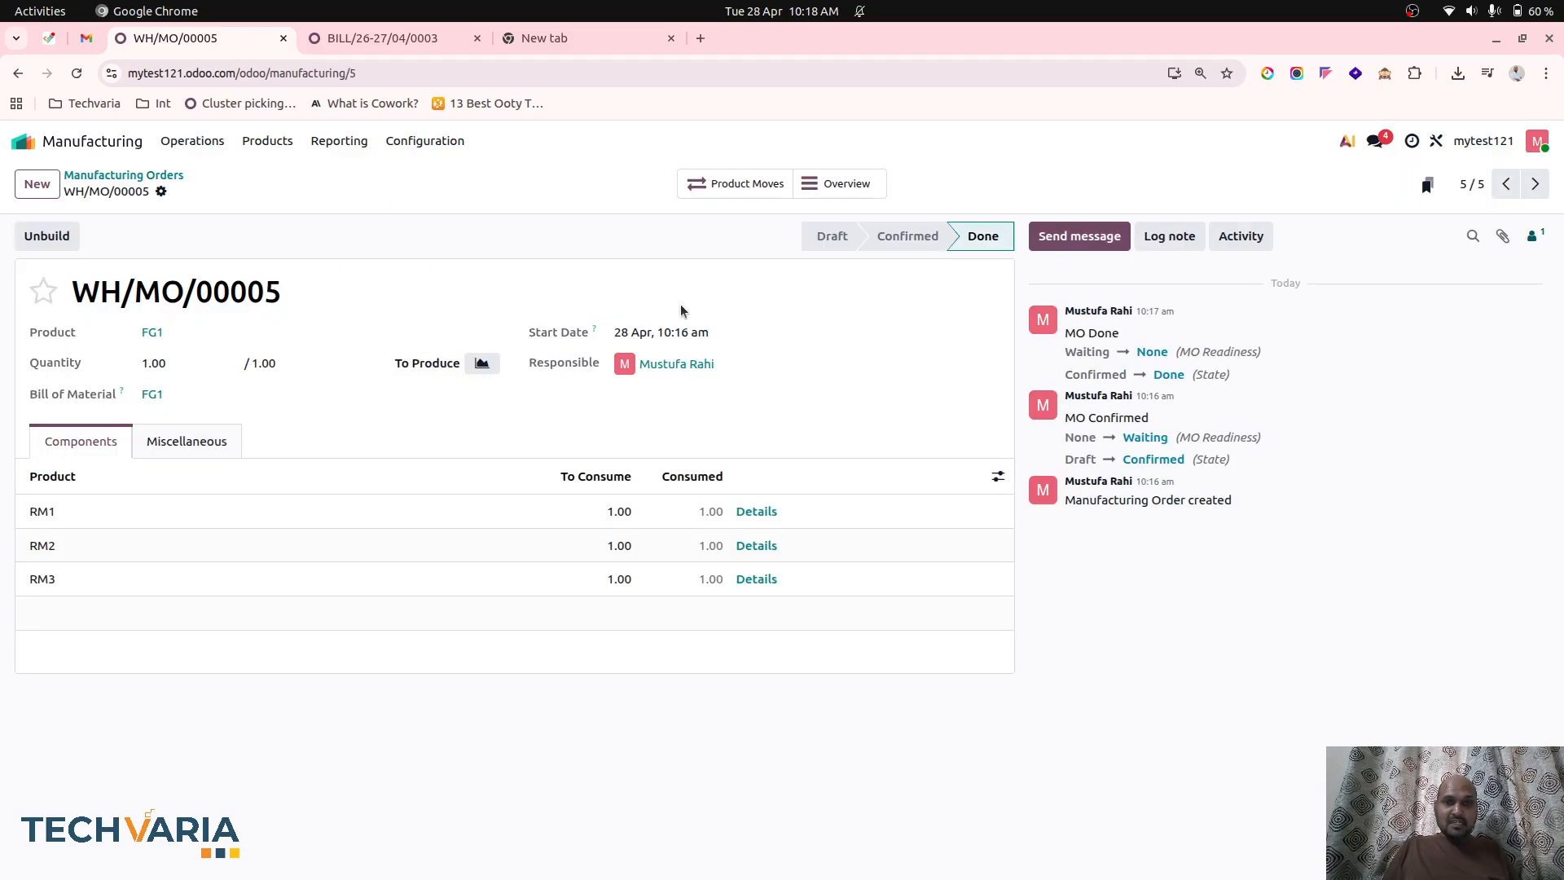
left_click(753, 184)
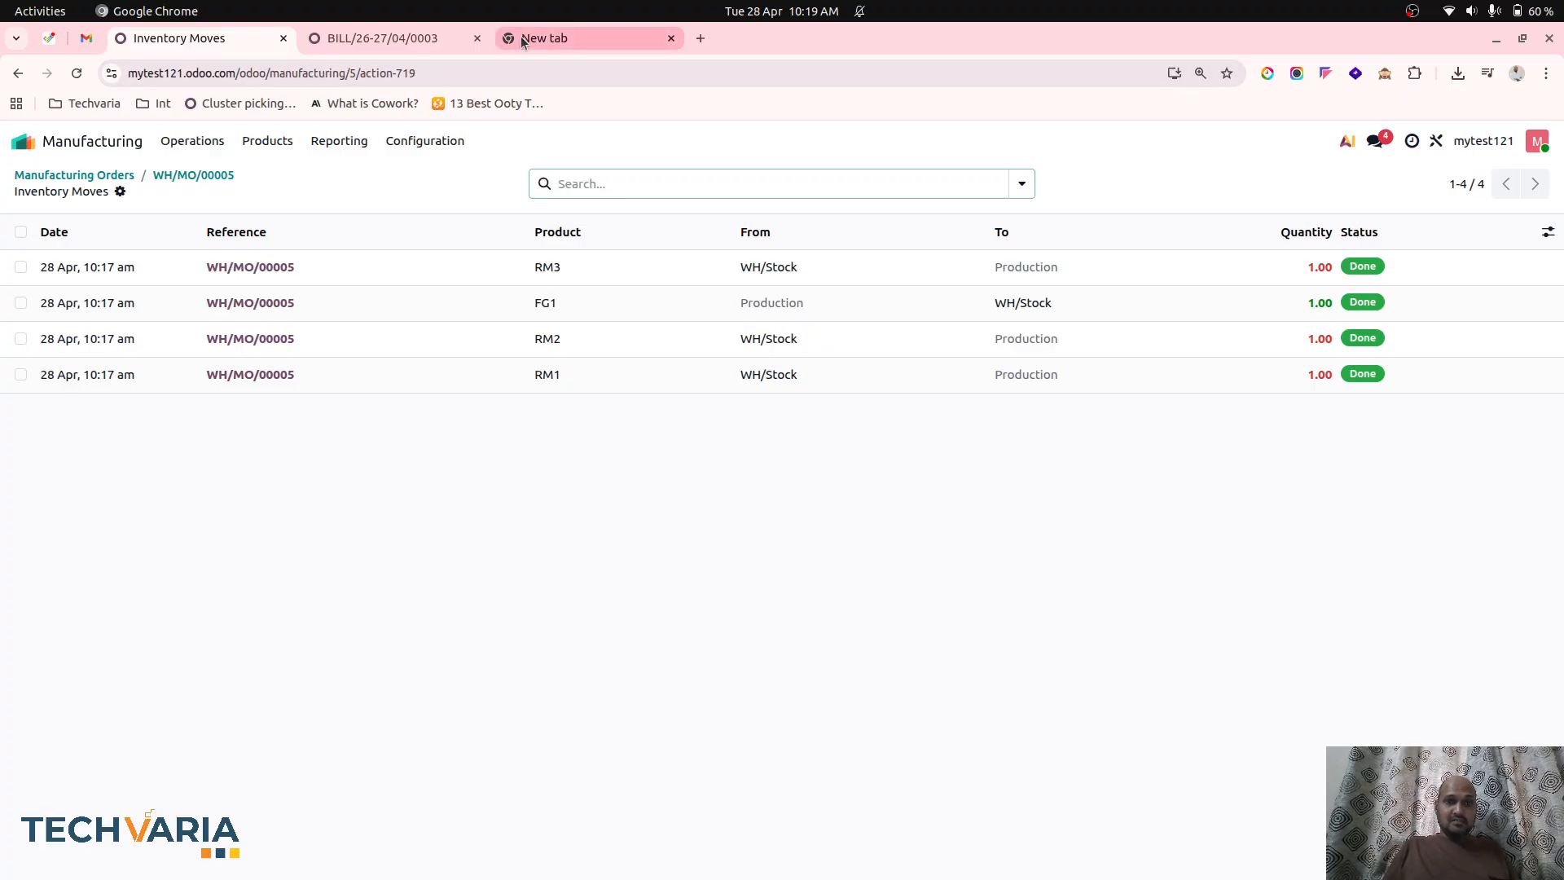
Open Accounting's Profit and Loss report to check revenue, cost of goods and variation.
left_click(383, 39)
left_click(23, 141)
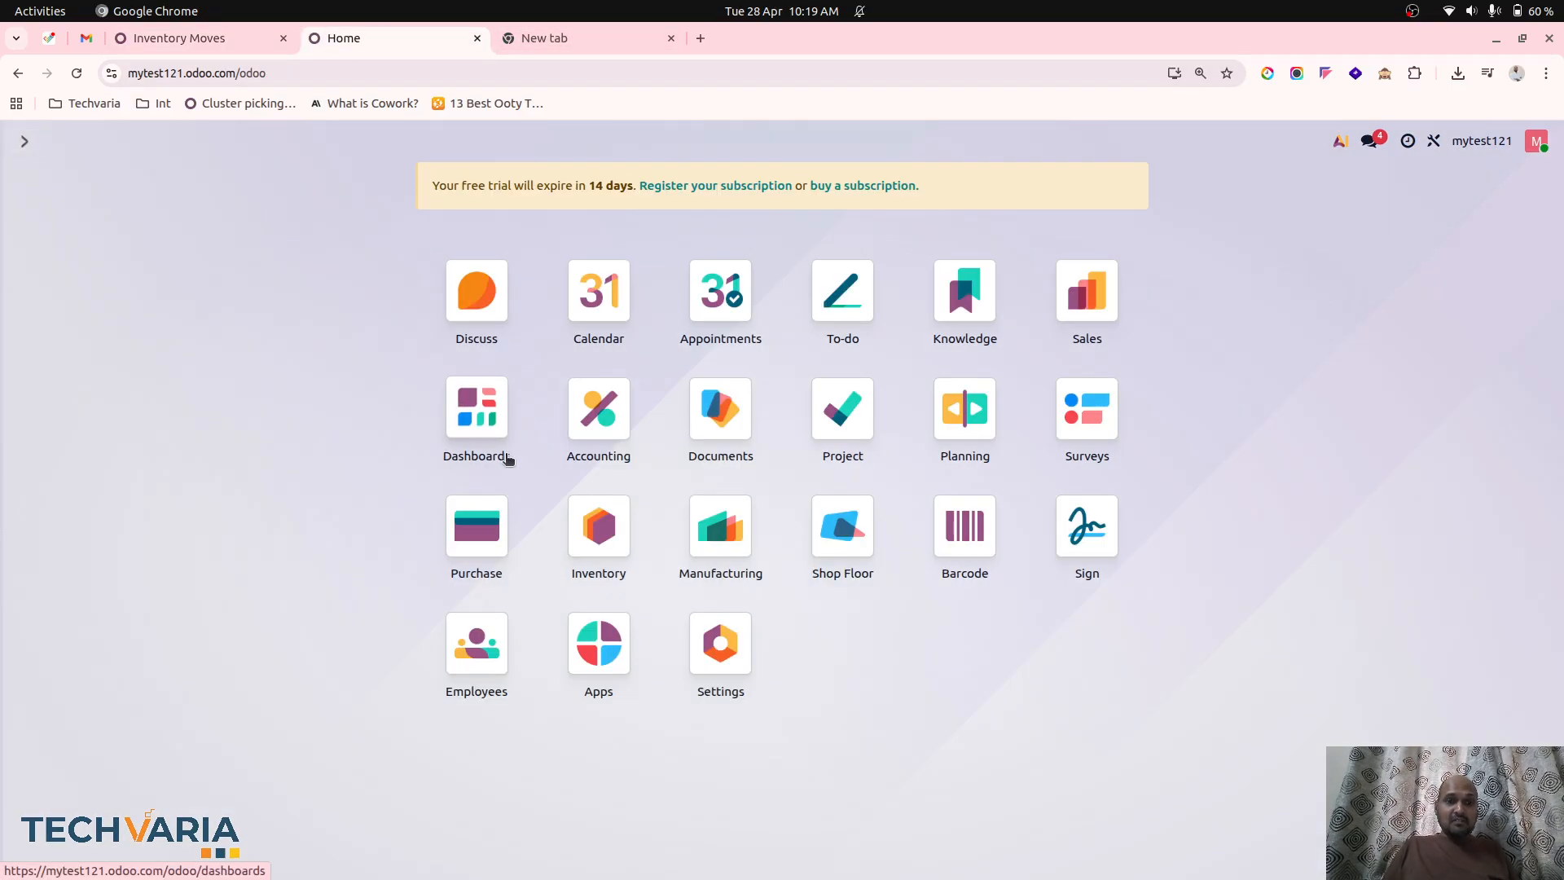
left_click(600, 407)
left_click(529, 141)
left_click(542, 215)
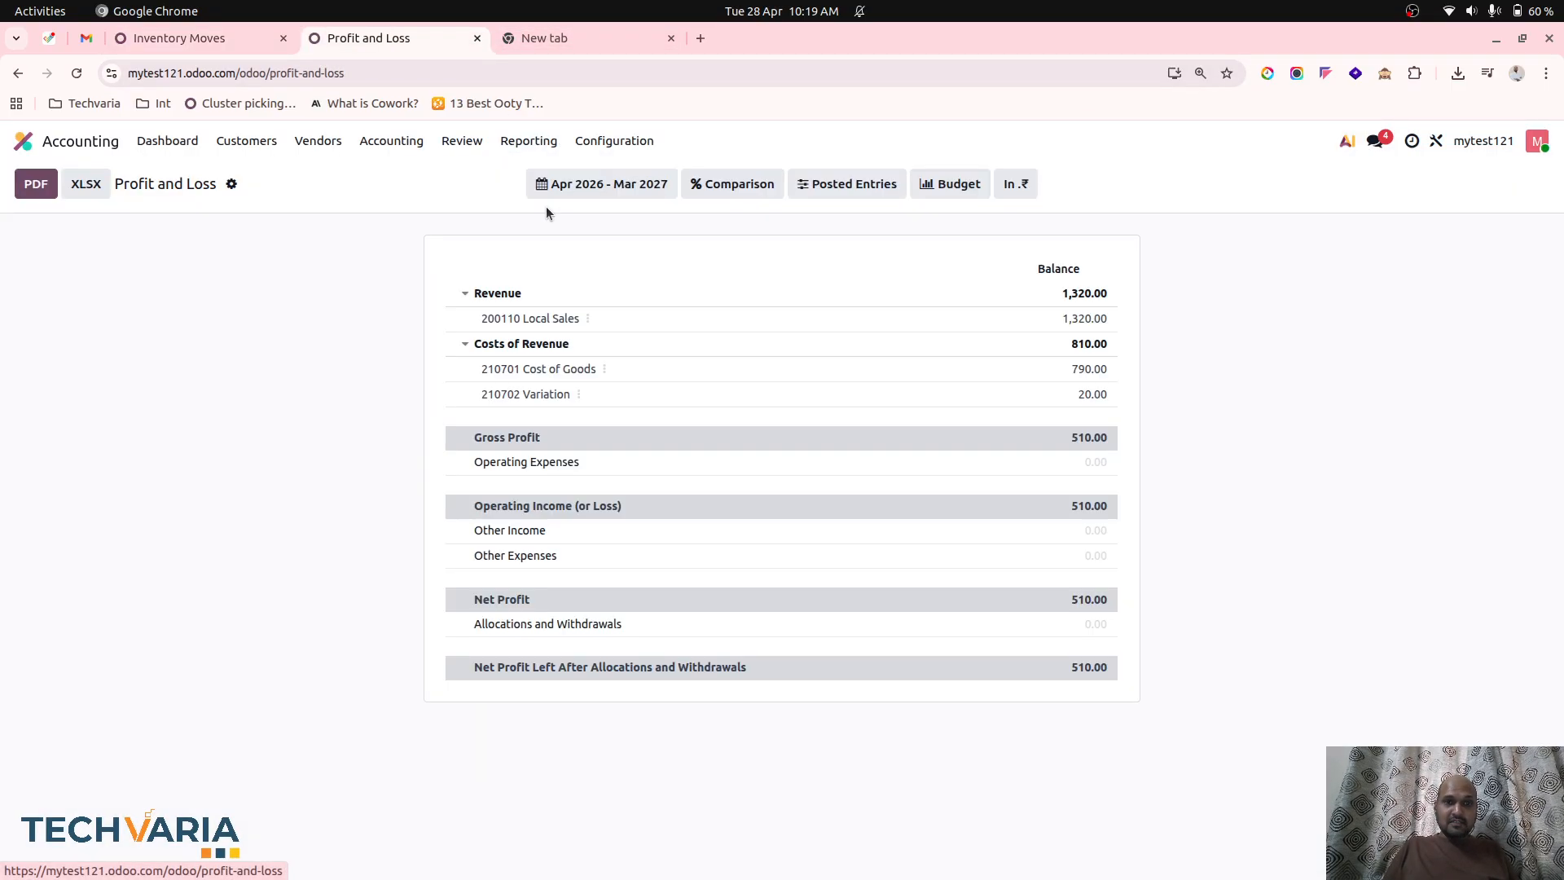
Open the Balance Sheet and examine the general ledger entries of account 100310 Inventories.
left_click(529, 141)
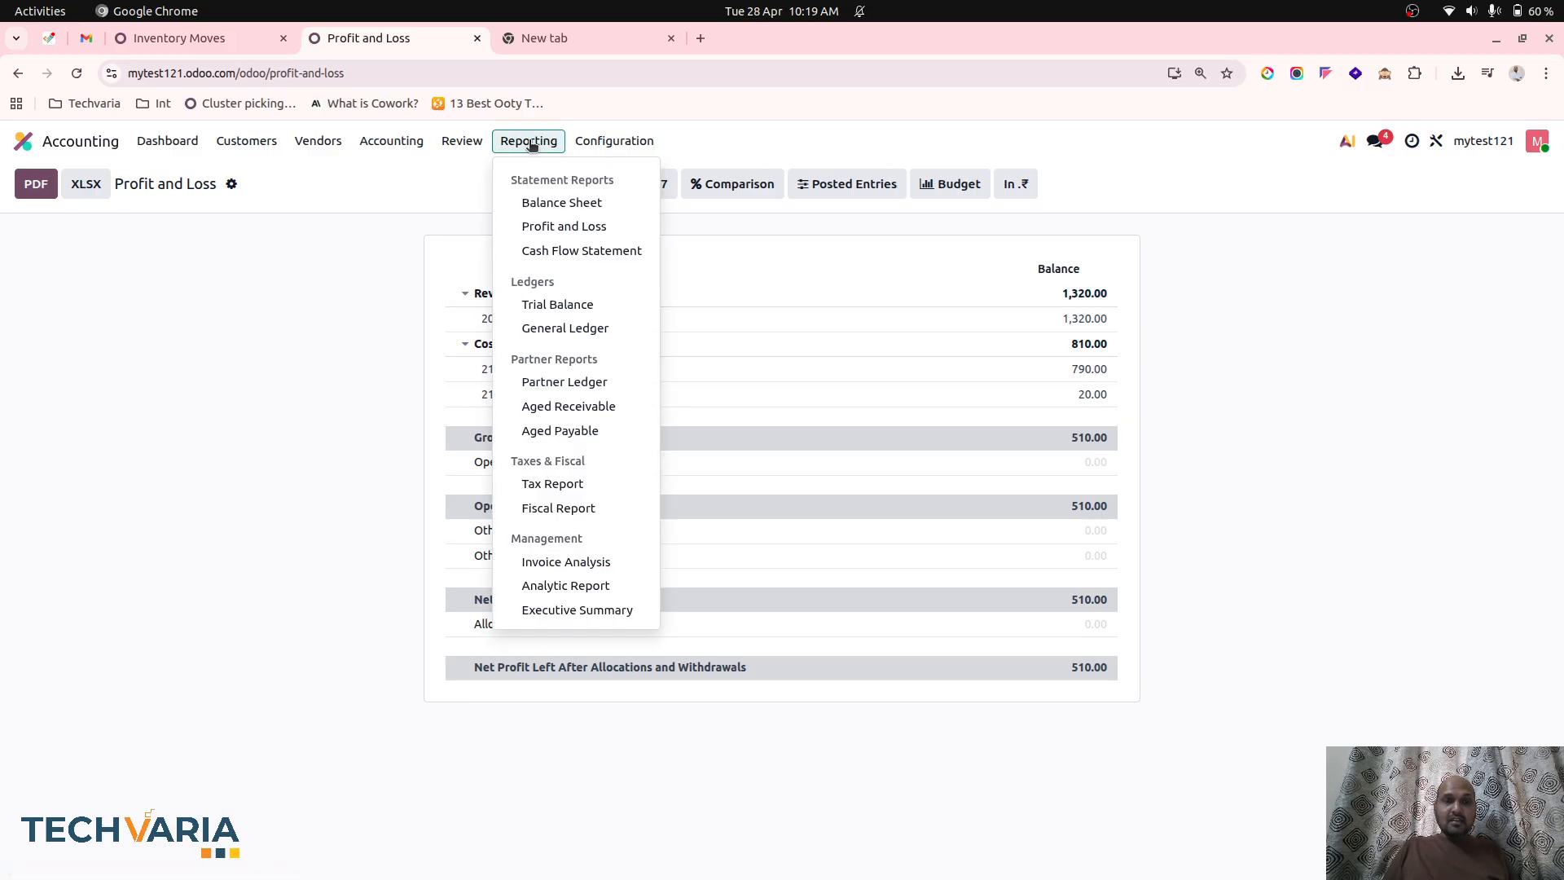
left_click(544, 202)
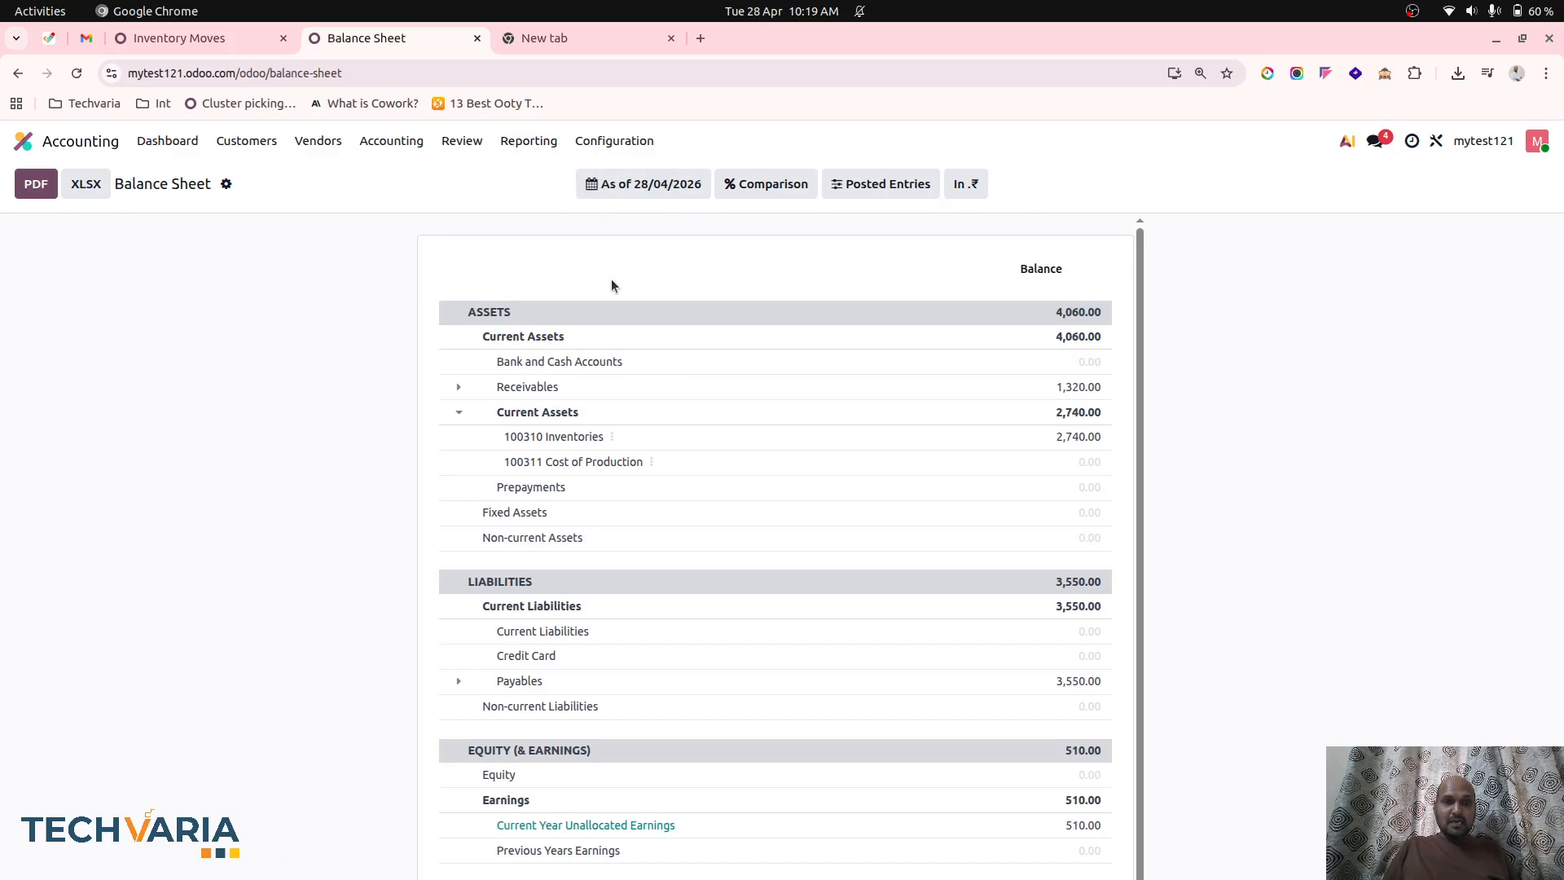
left_click(612, 436)
left_click(652, 450)
scroll(808, 584, "down", 2)
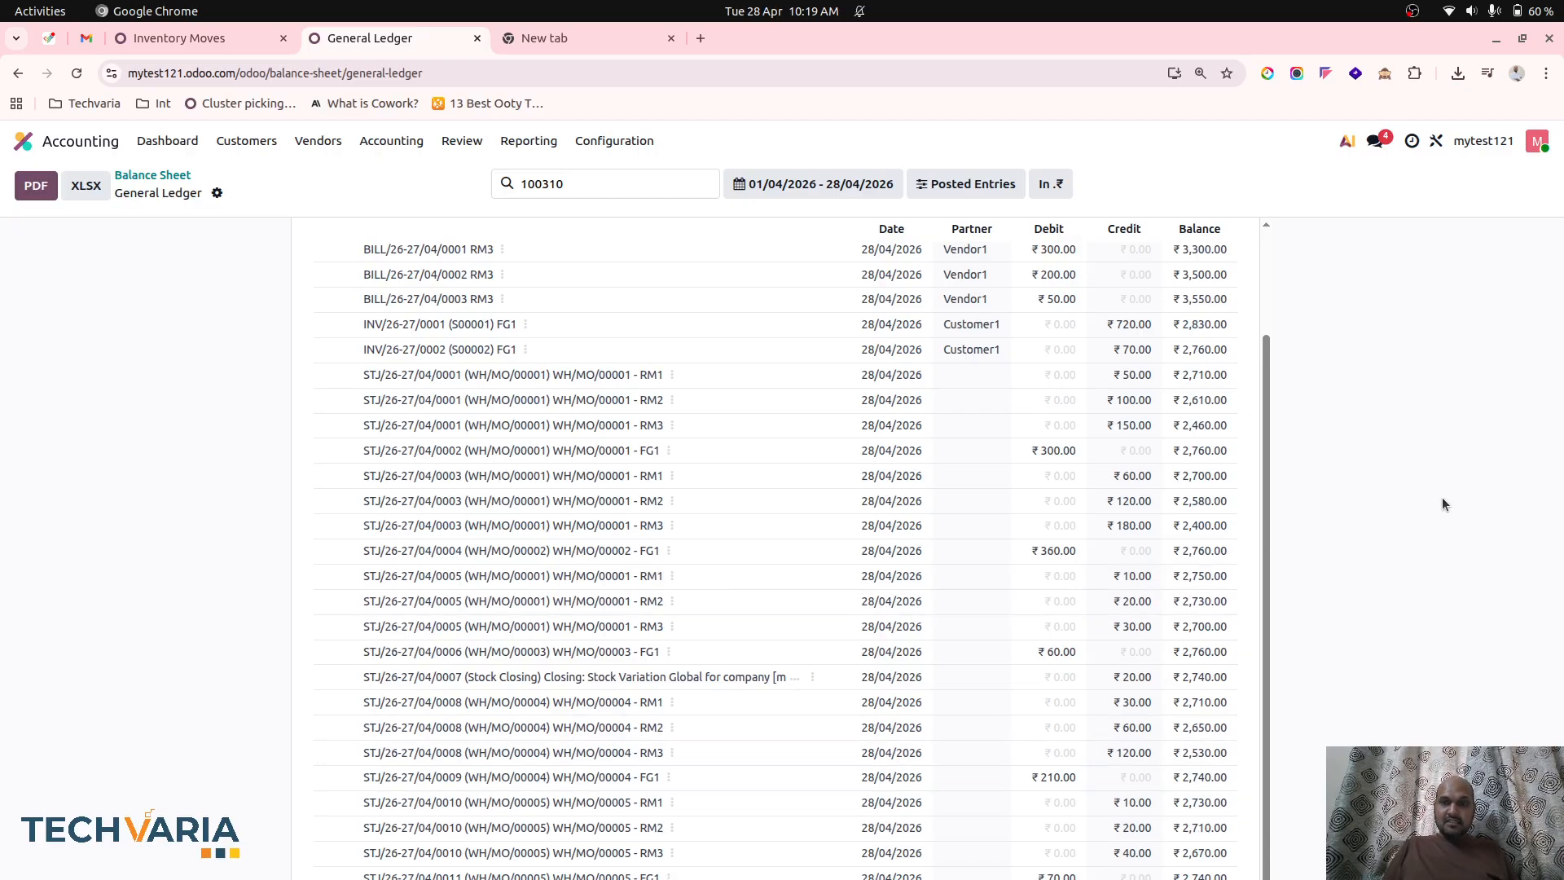
scroll(1141, 594, "up", 2)
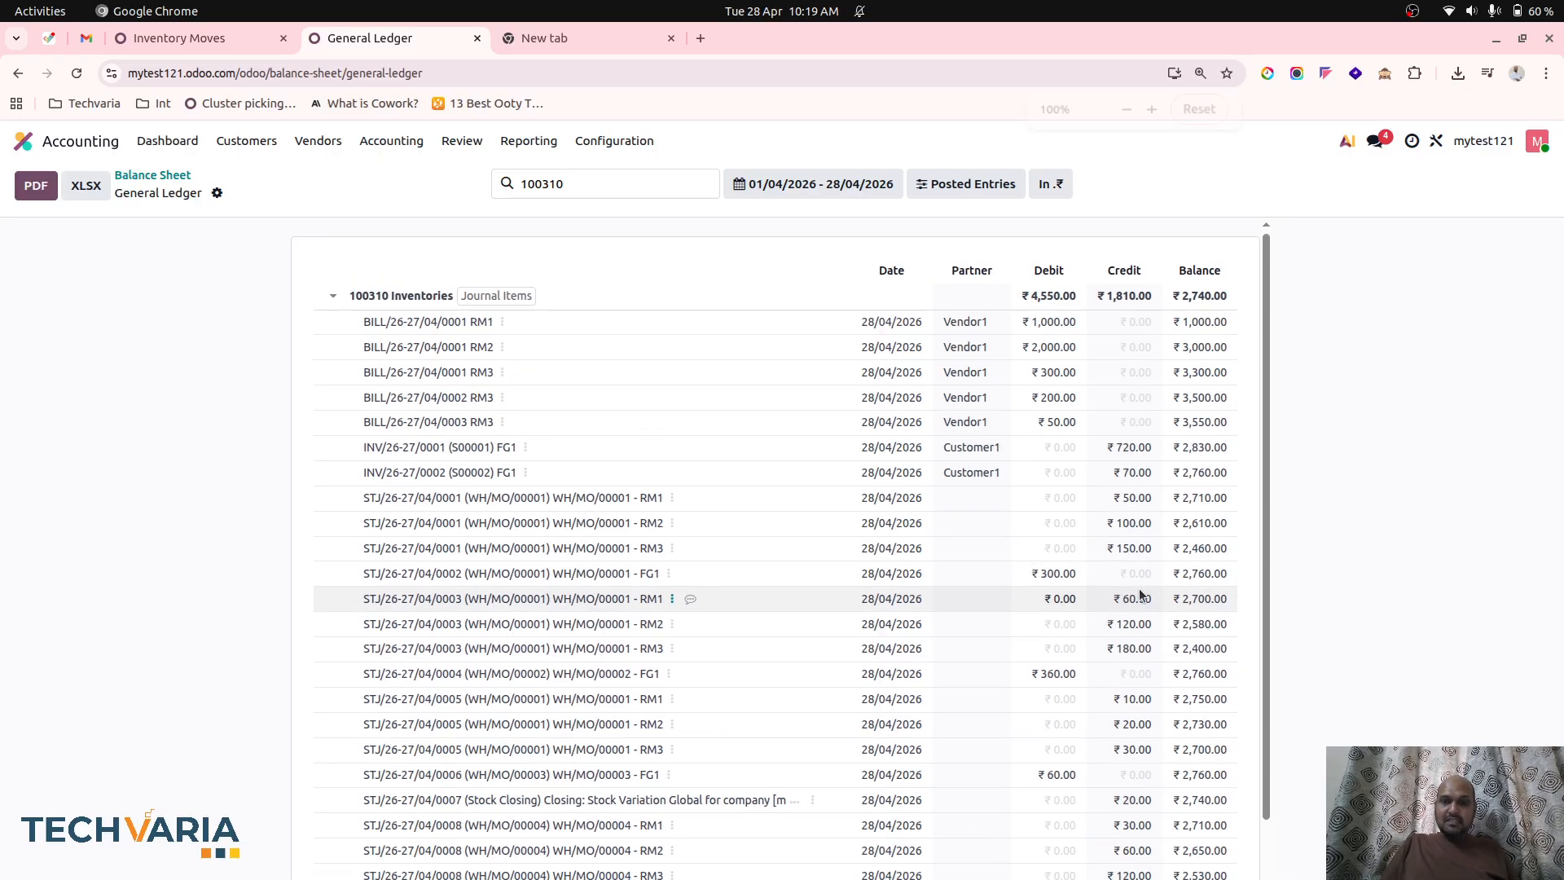
key("ctrl+minus")
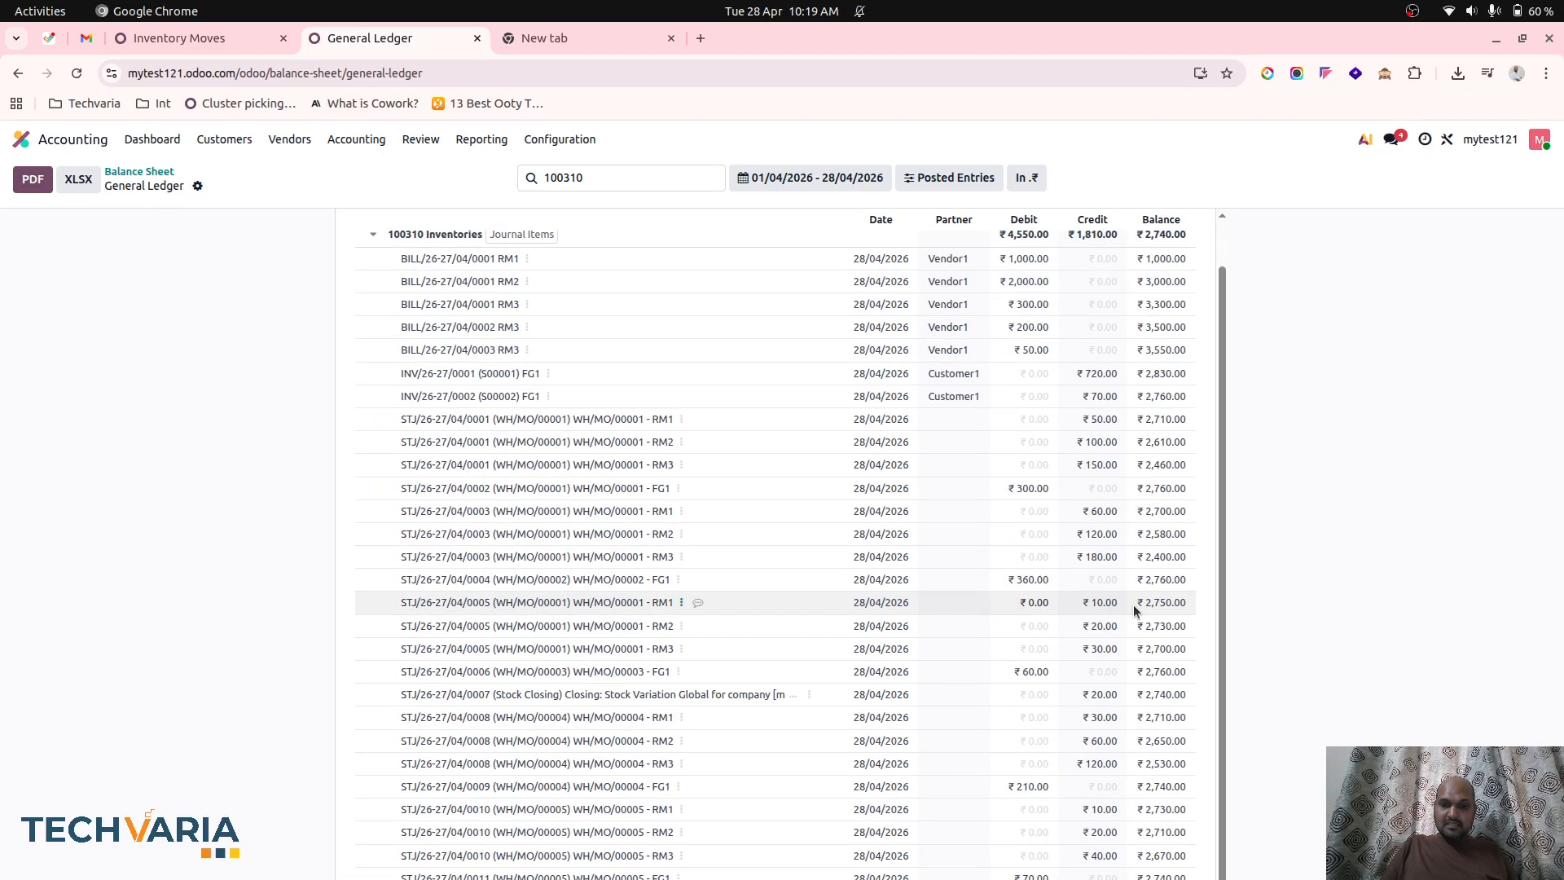
key("ctrl+plus")
key("ctrl+plus")
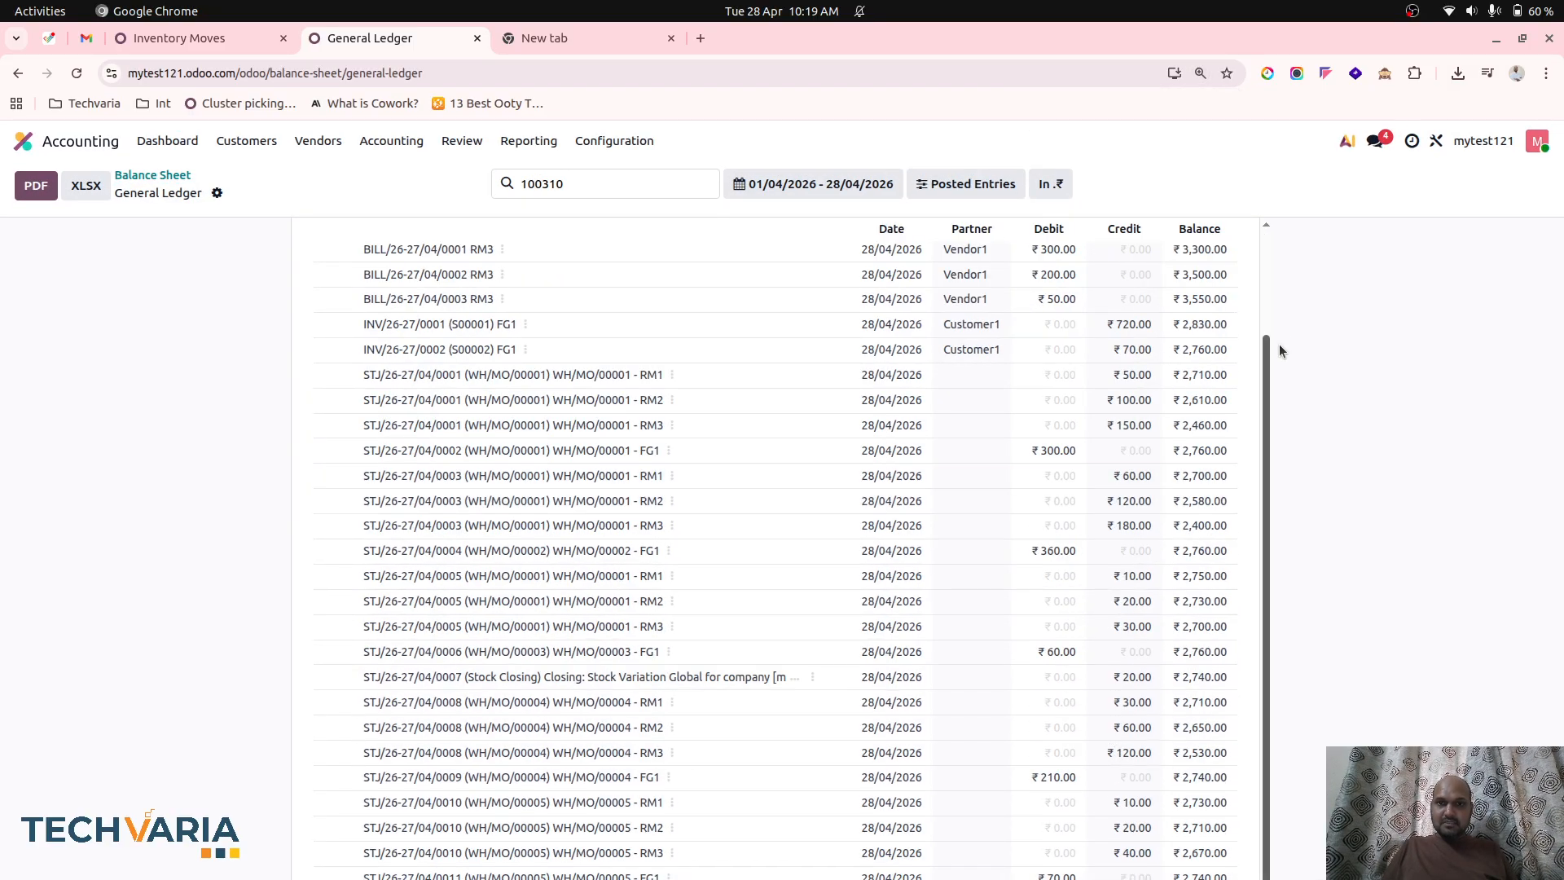
key("ctrl+plus")
scroll(1106, 609, "down", 2)
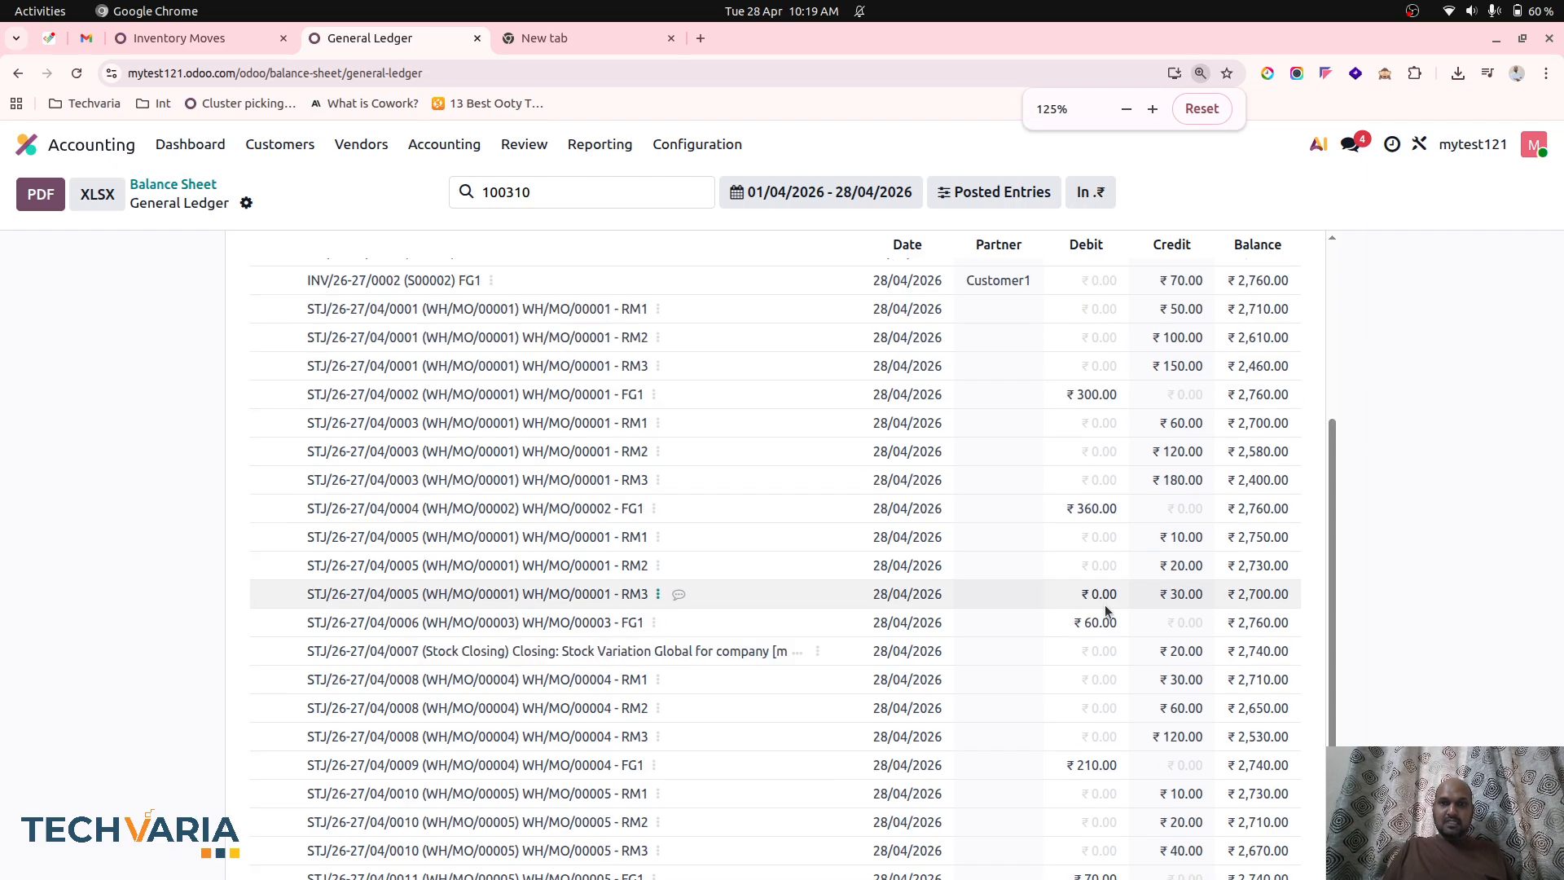
Return to the Balance Sheet and reopen the 100310 Inventories ledger to recheck its bill, invoice and manufacturing entries.
left_click(180, 185)
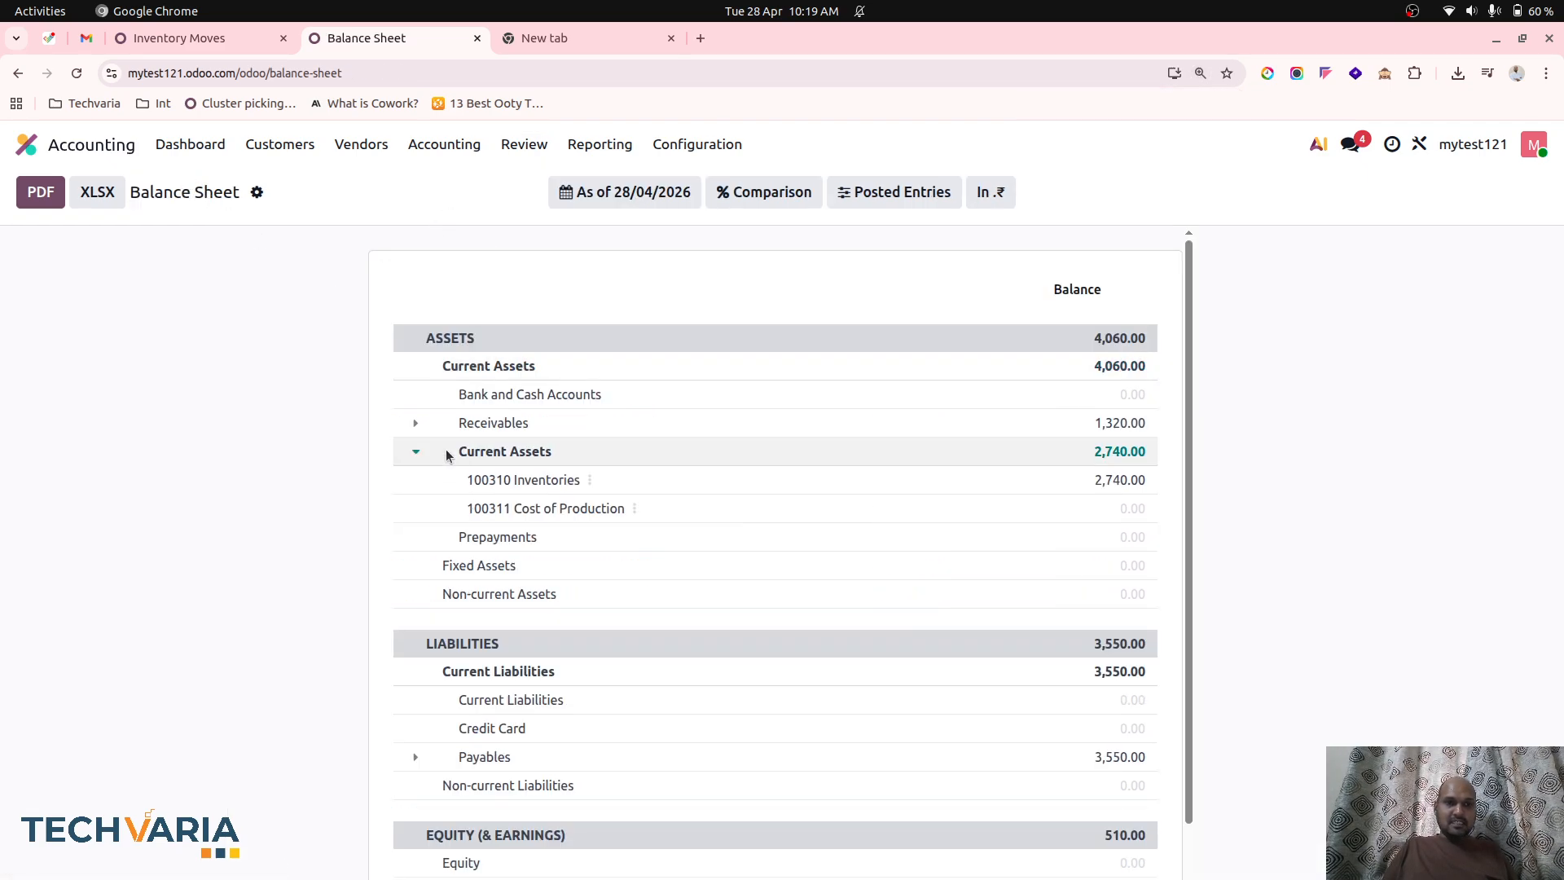
left_click(593, 480)
left_click(653, 497)
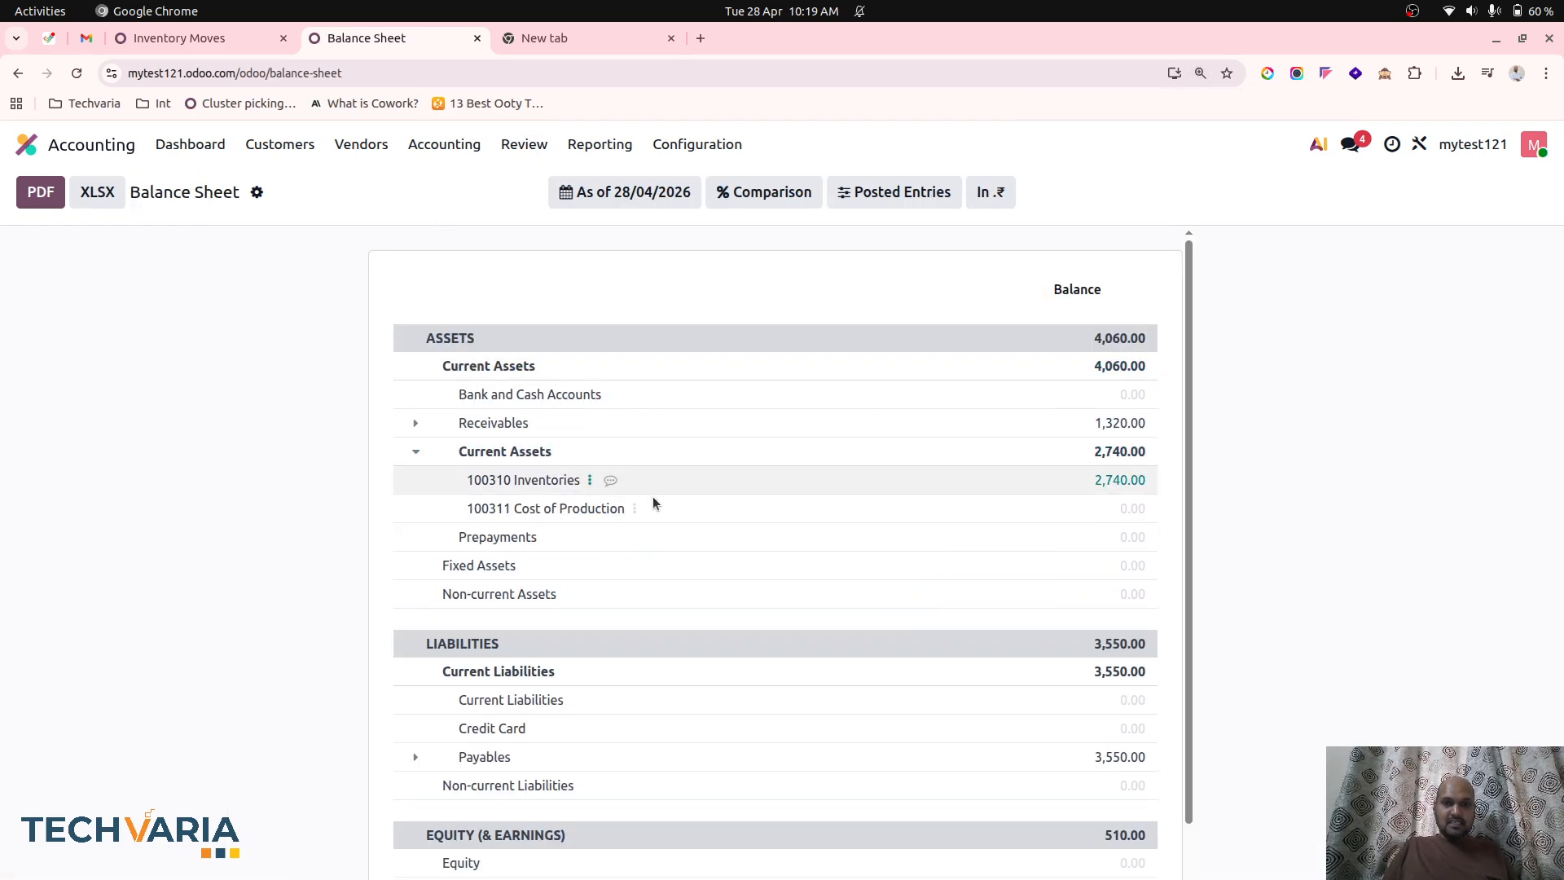
scroll(857, 562, "down", 3)
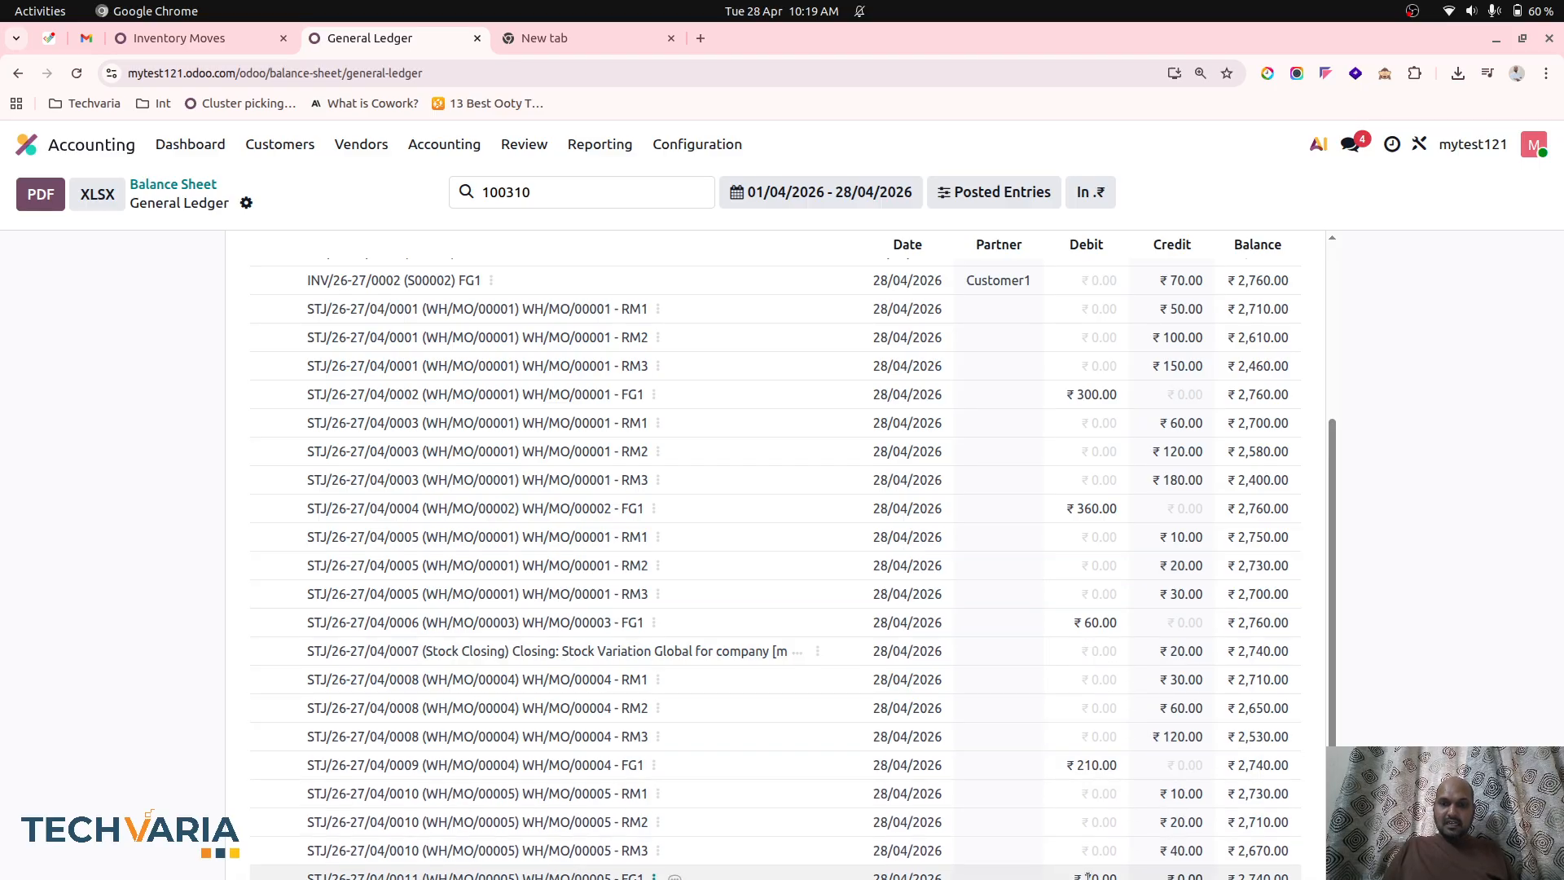
scroll(1059, 473, "up", 2)
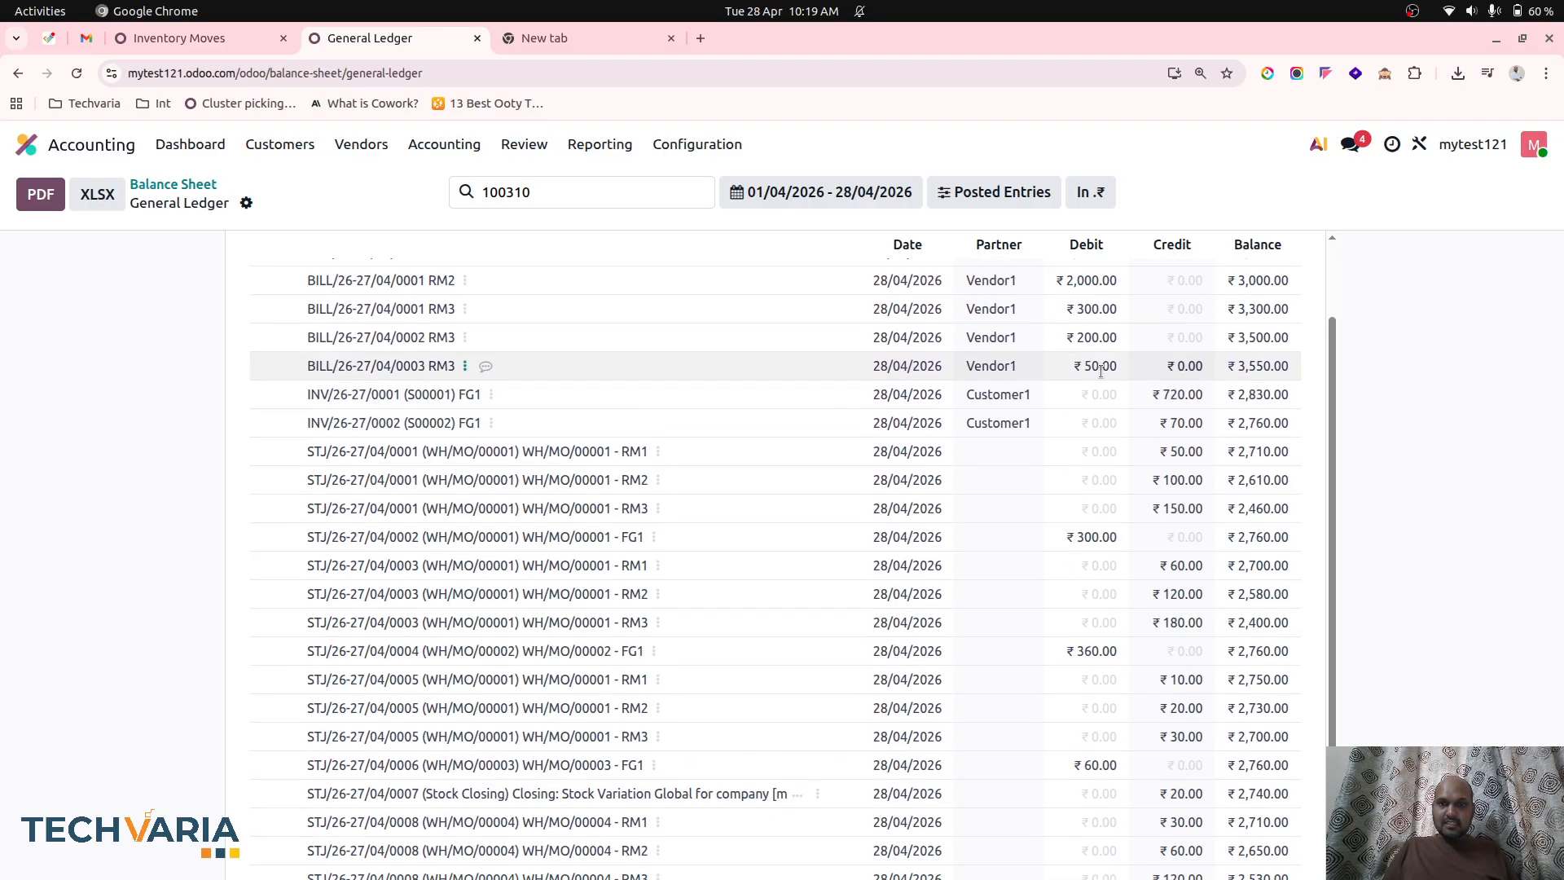
Review the Inventory Valuation report's stock variation and compare it with product values in the Inventory stock report.
left_click(527, 145)
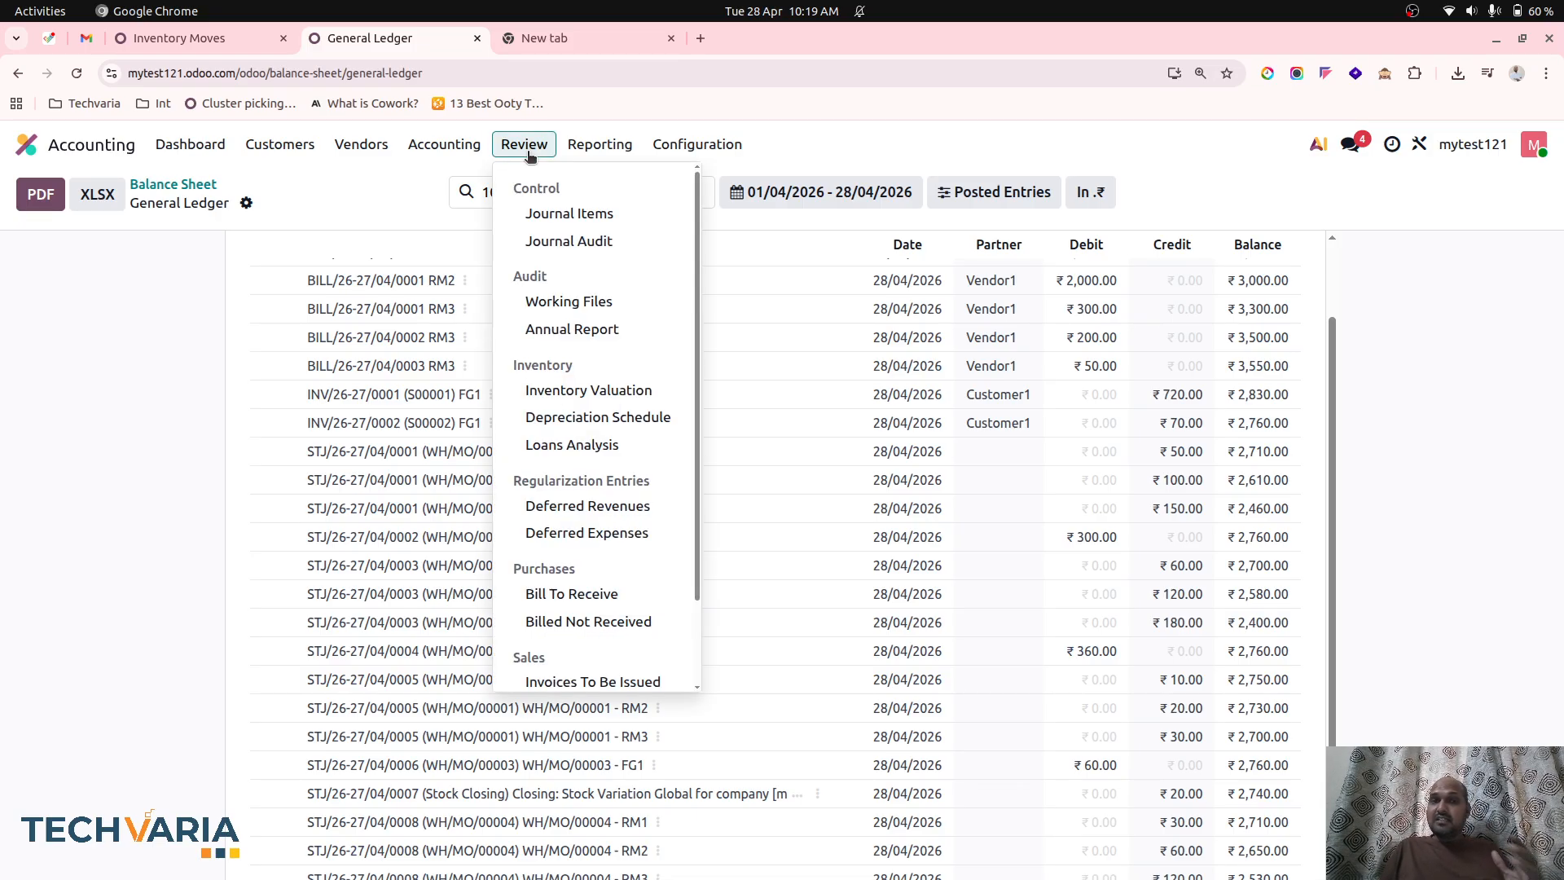
left_click(554, 390)
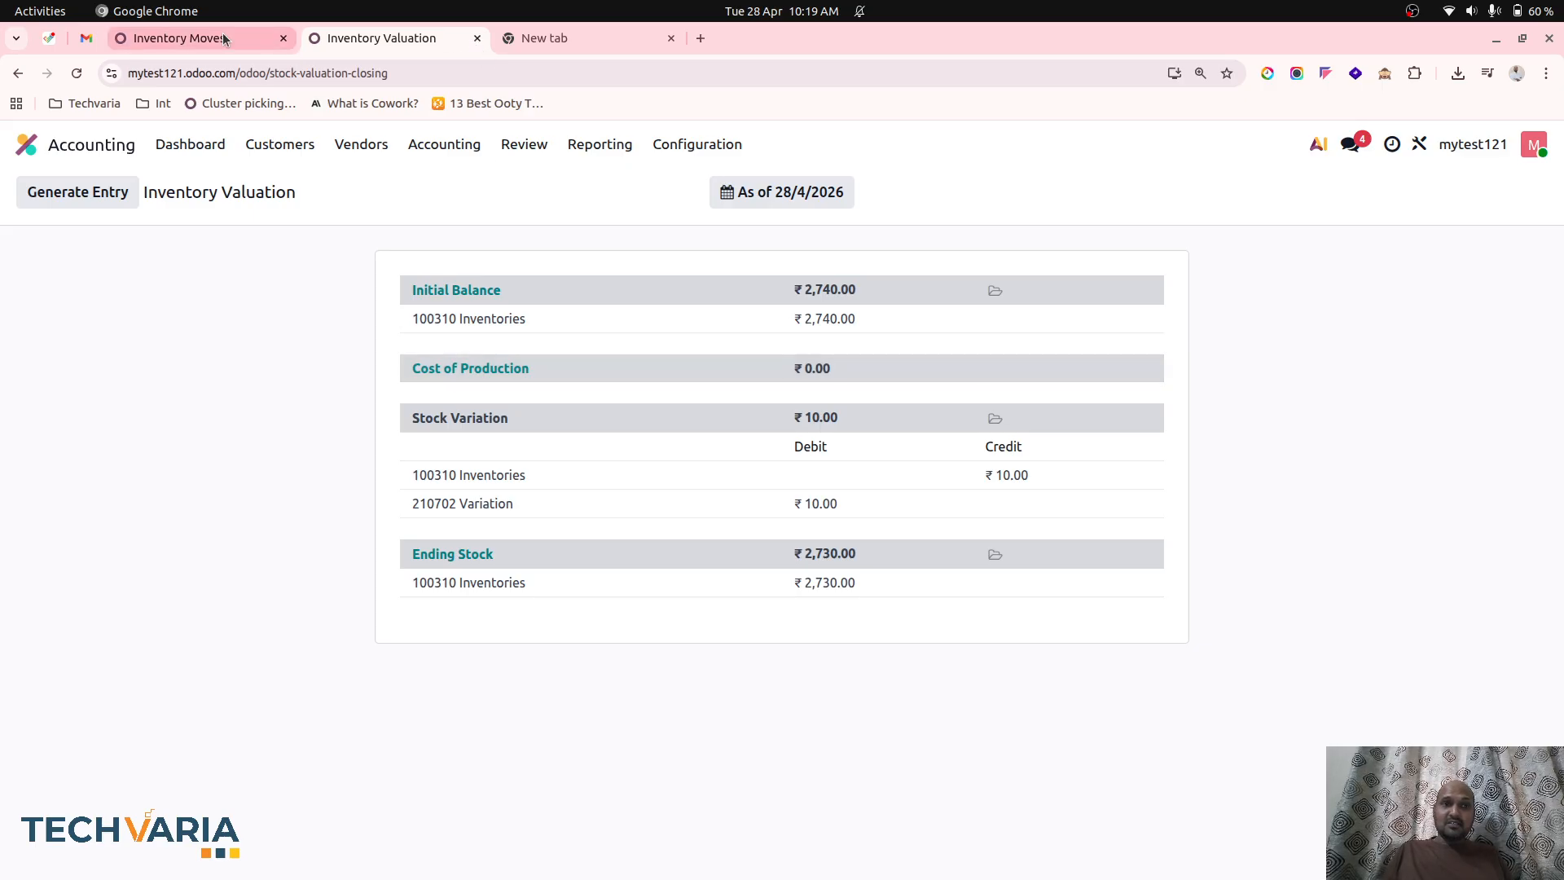
left_click(196, 38)
left_click(26, 144)
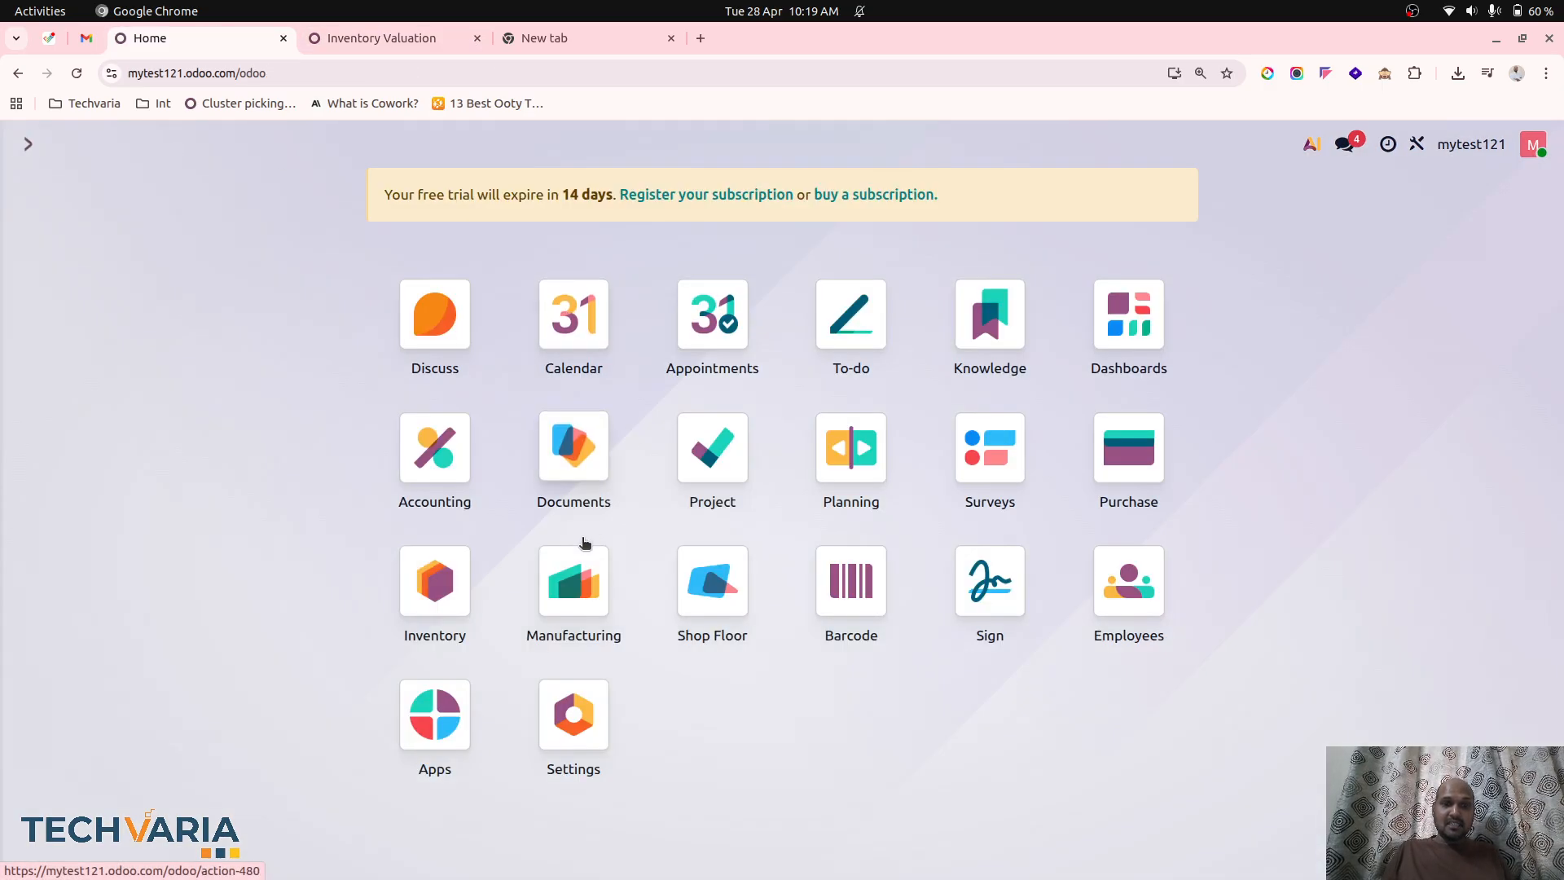
left_click(434, 607)
left_click(430, 144)
left_click(425, 184)
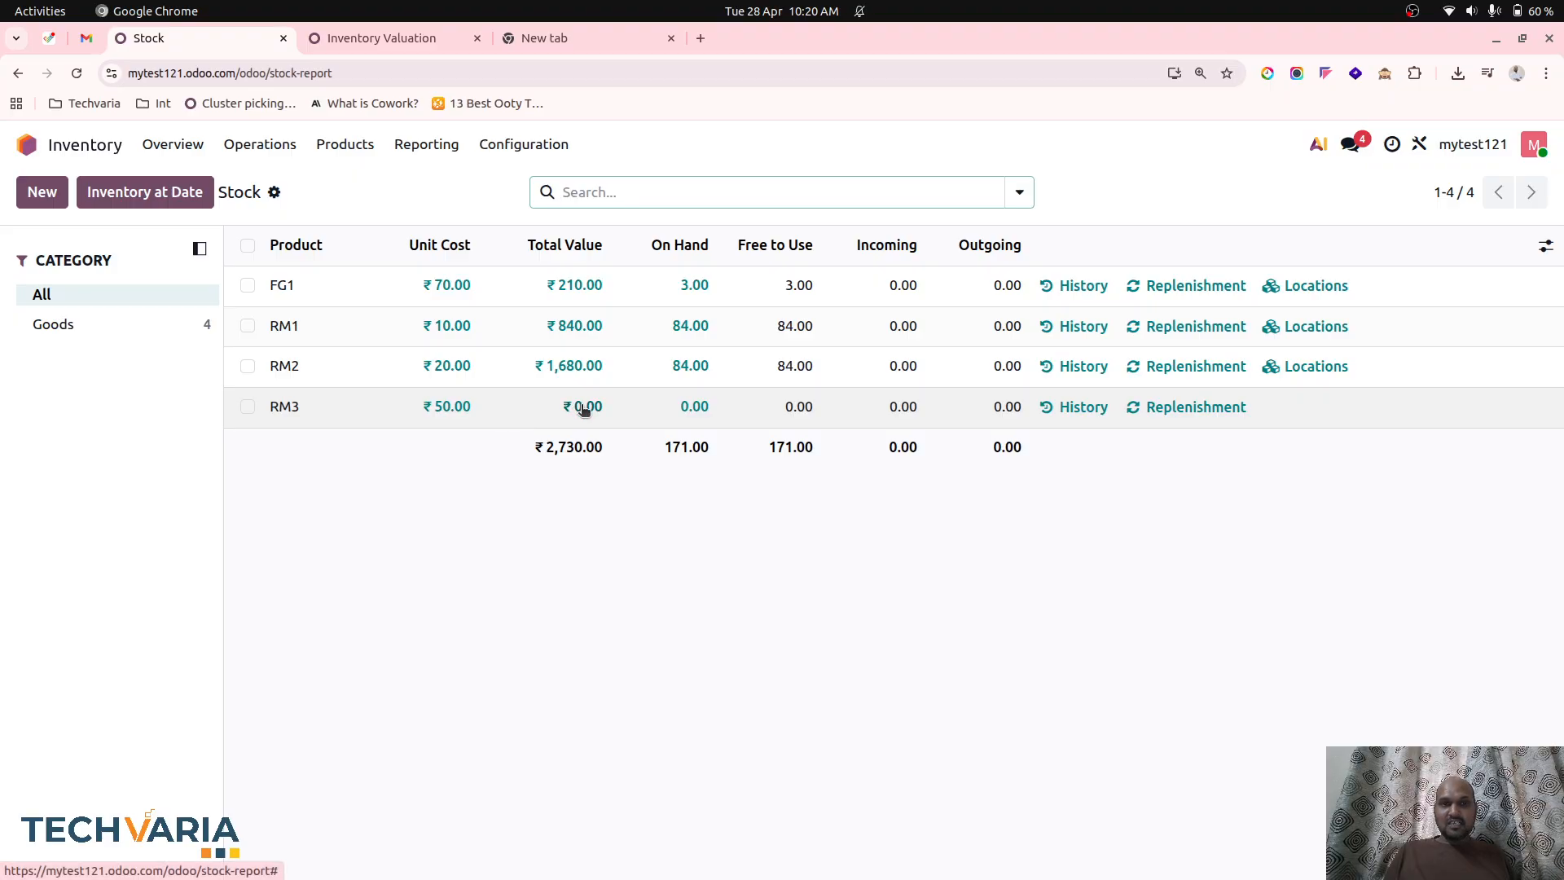
Open RM3's stock history from the stock report, clear its filters to review all product moves, and return to the report.
left_click(698, 408)
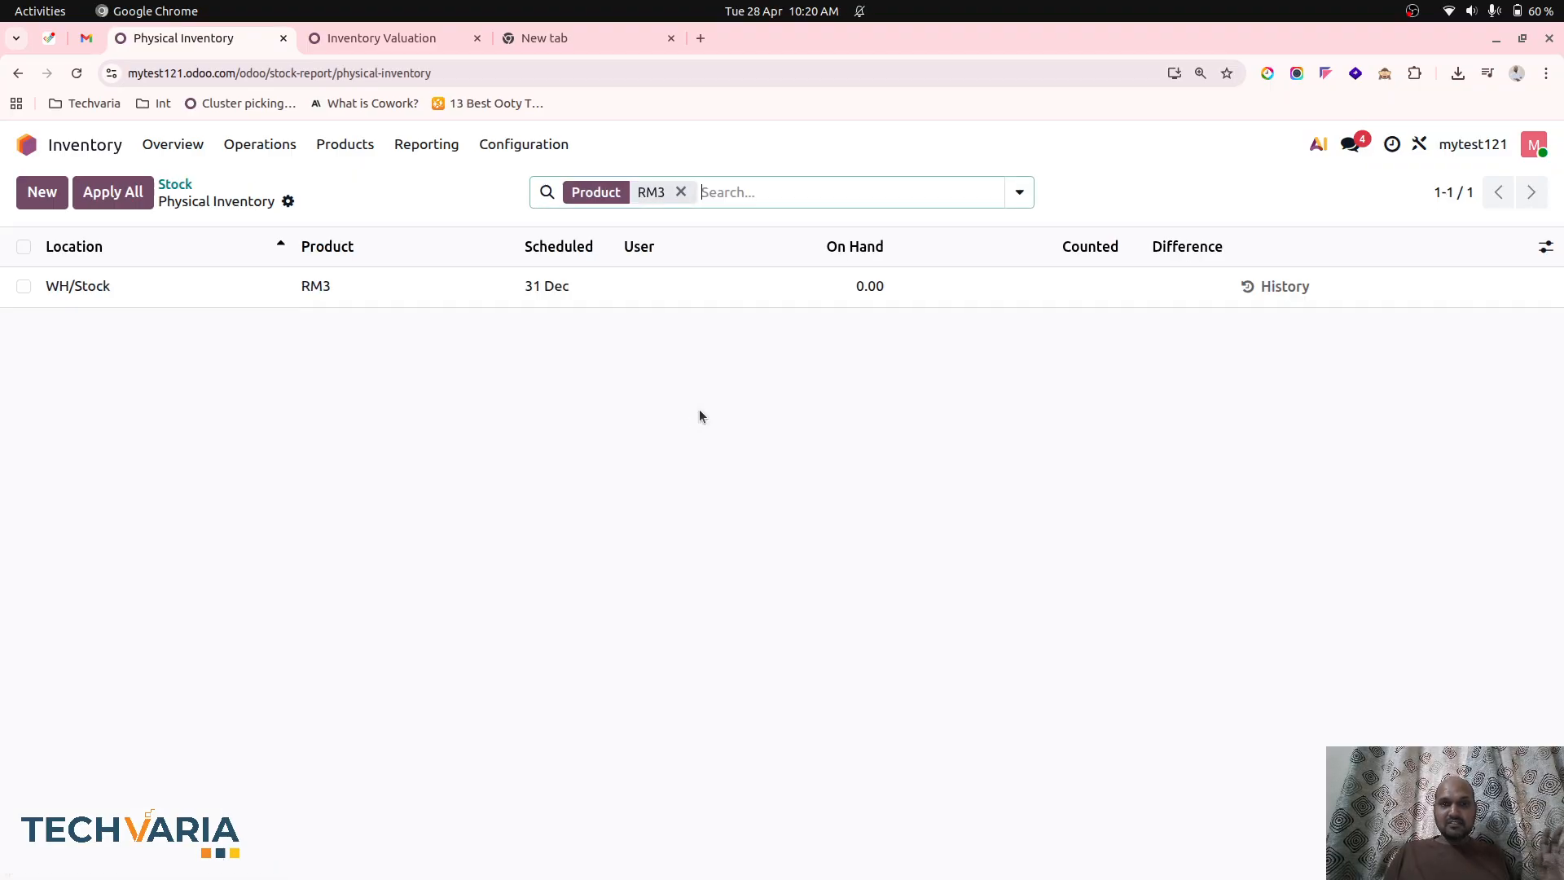
left_click(1273, 285)
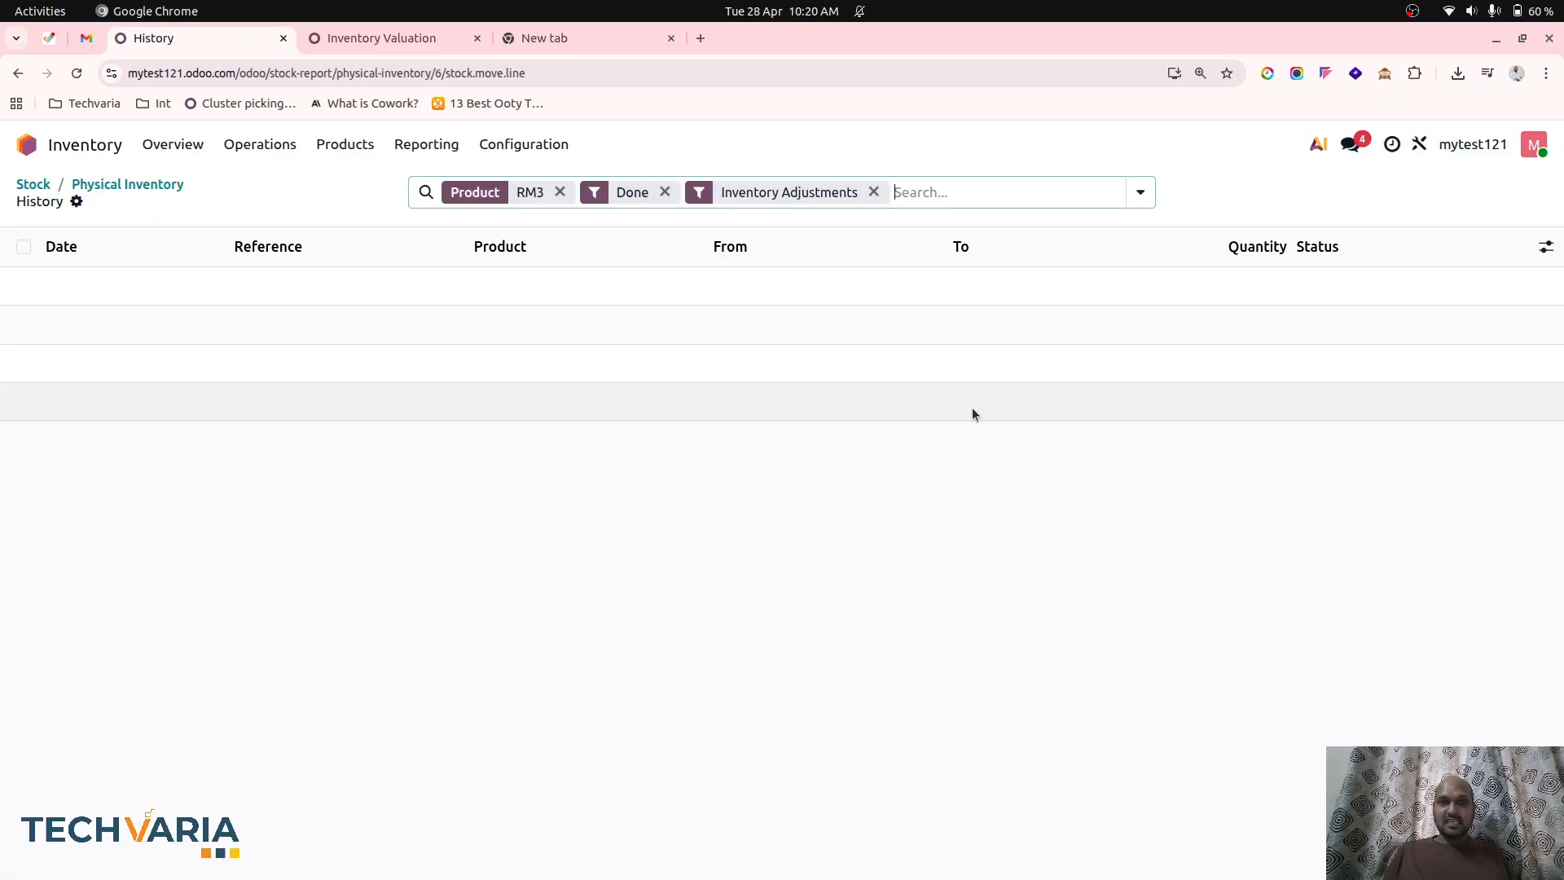
left_click(664, 191)
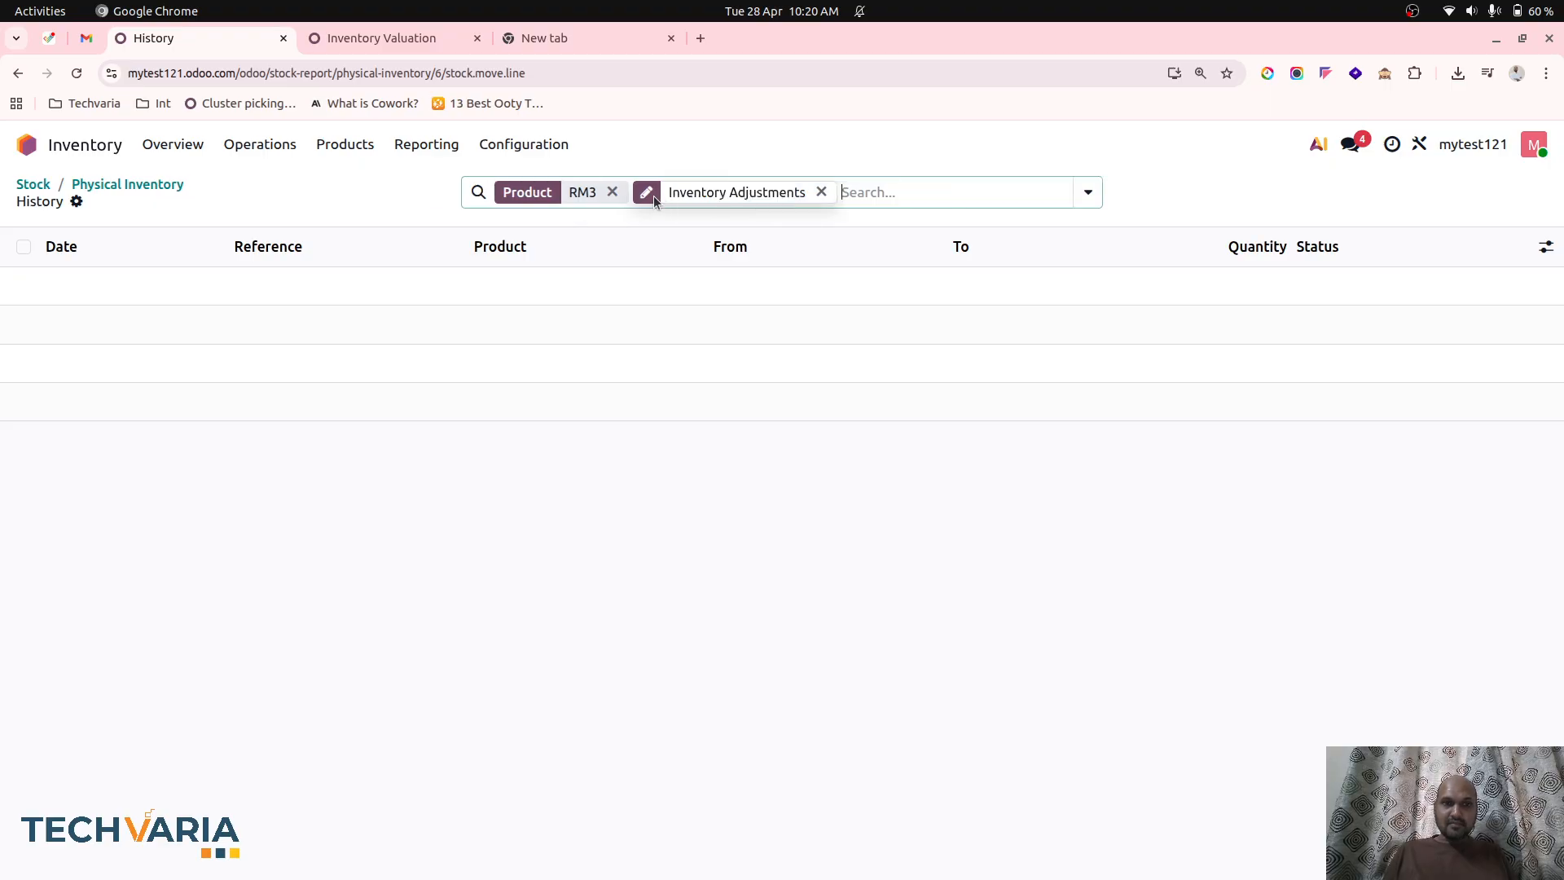
left_click(610, 193)
left_click(751, 191)
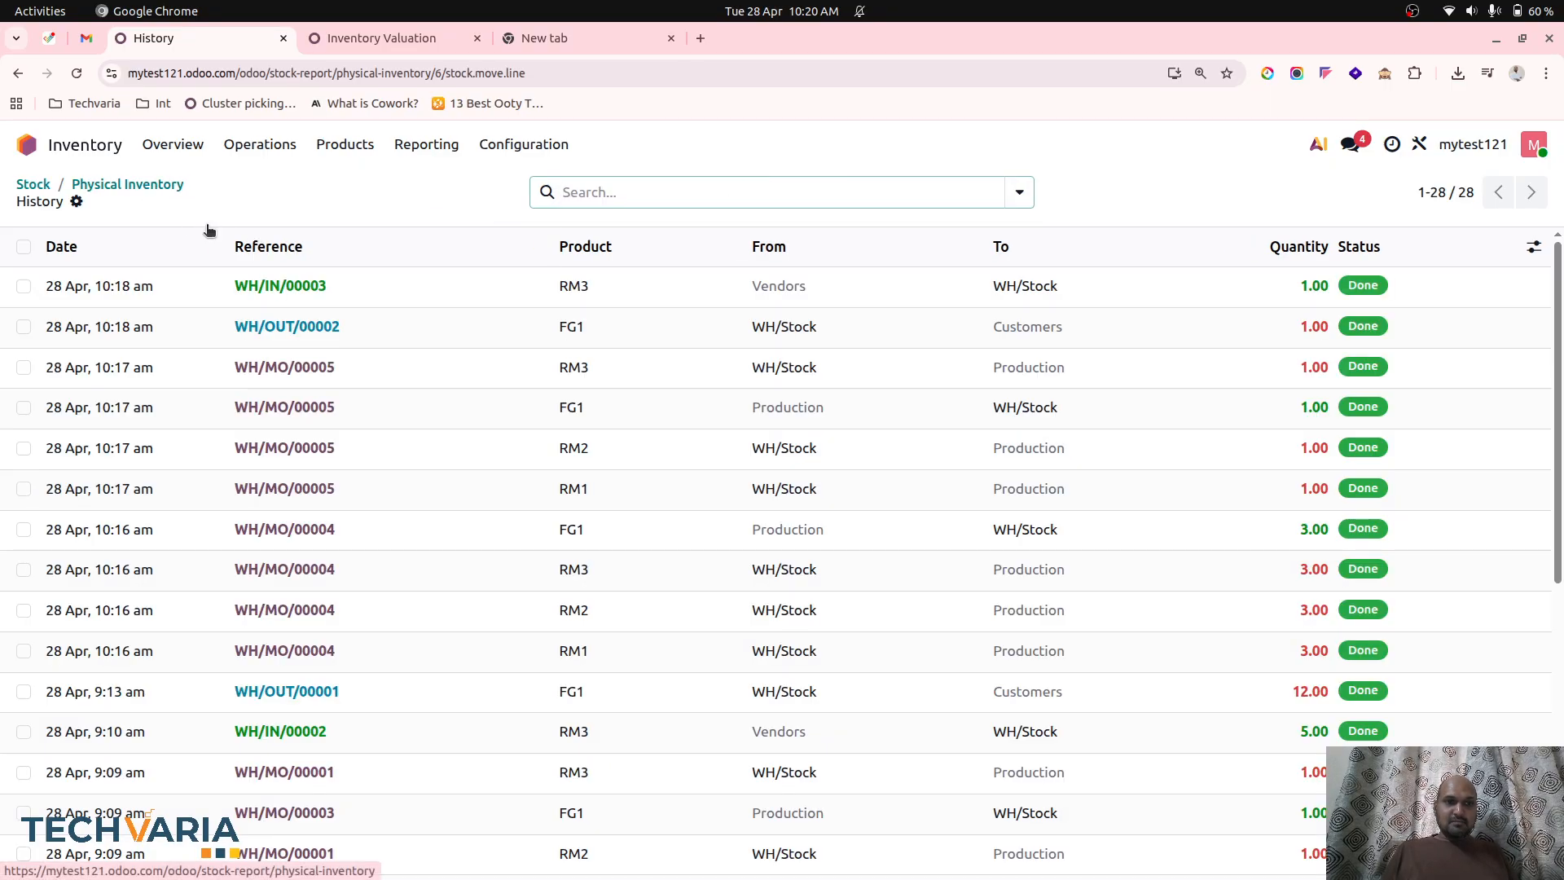
left_click(127, 184)
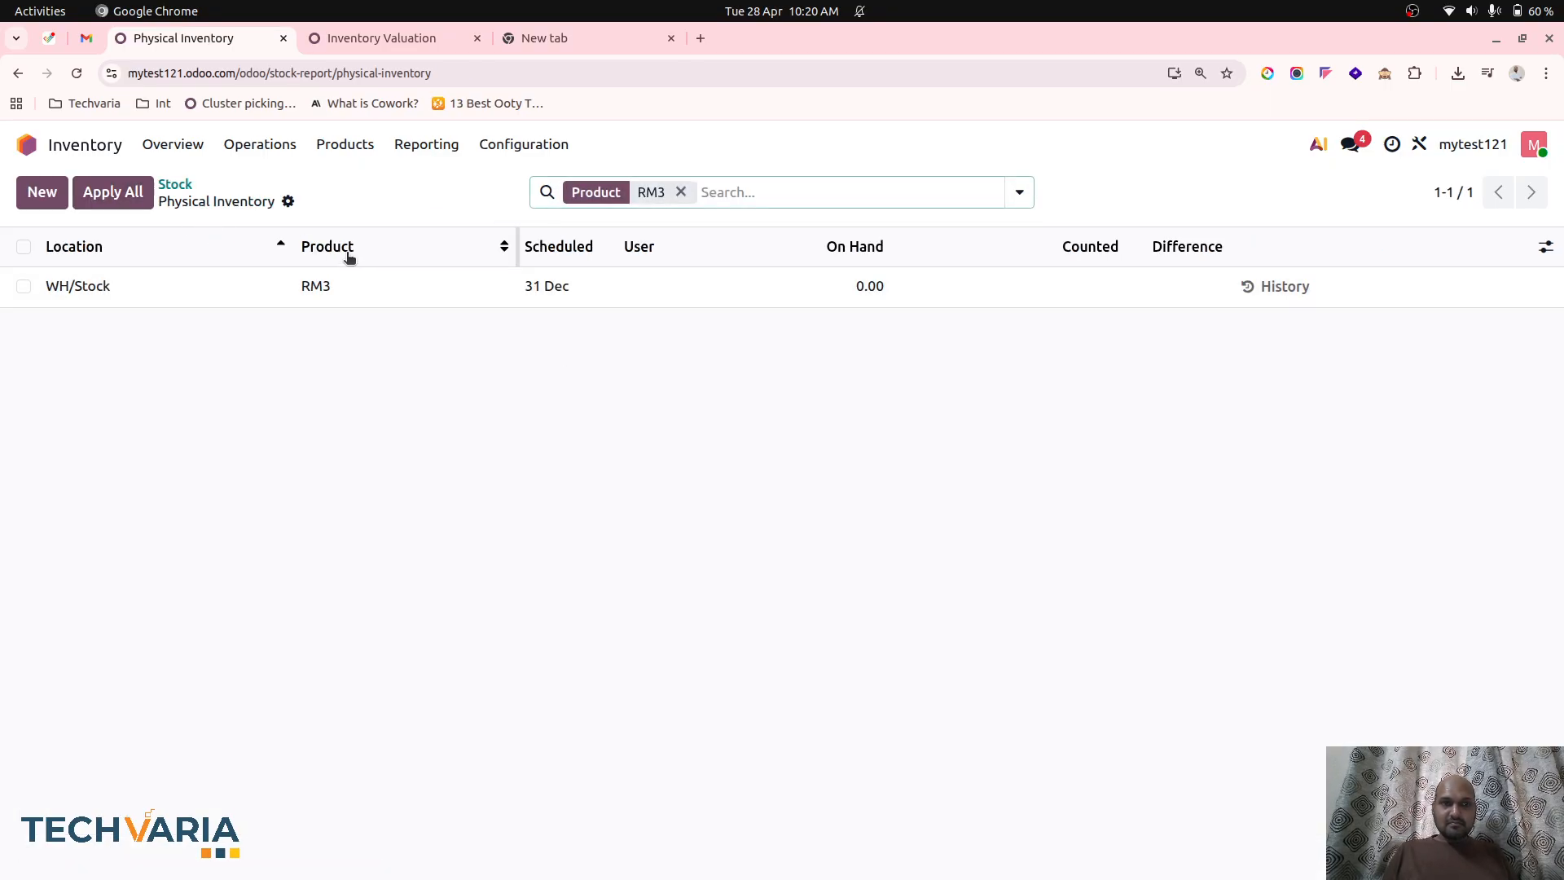
left_click(174, 186)
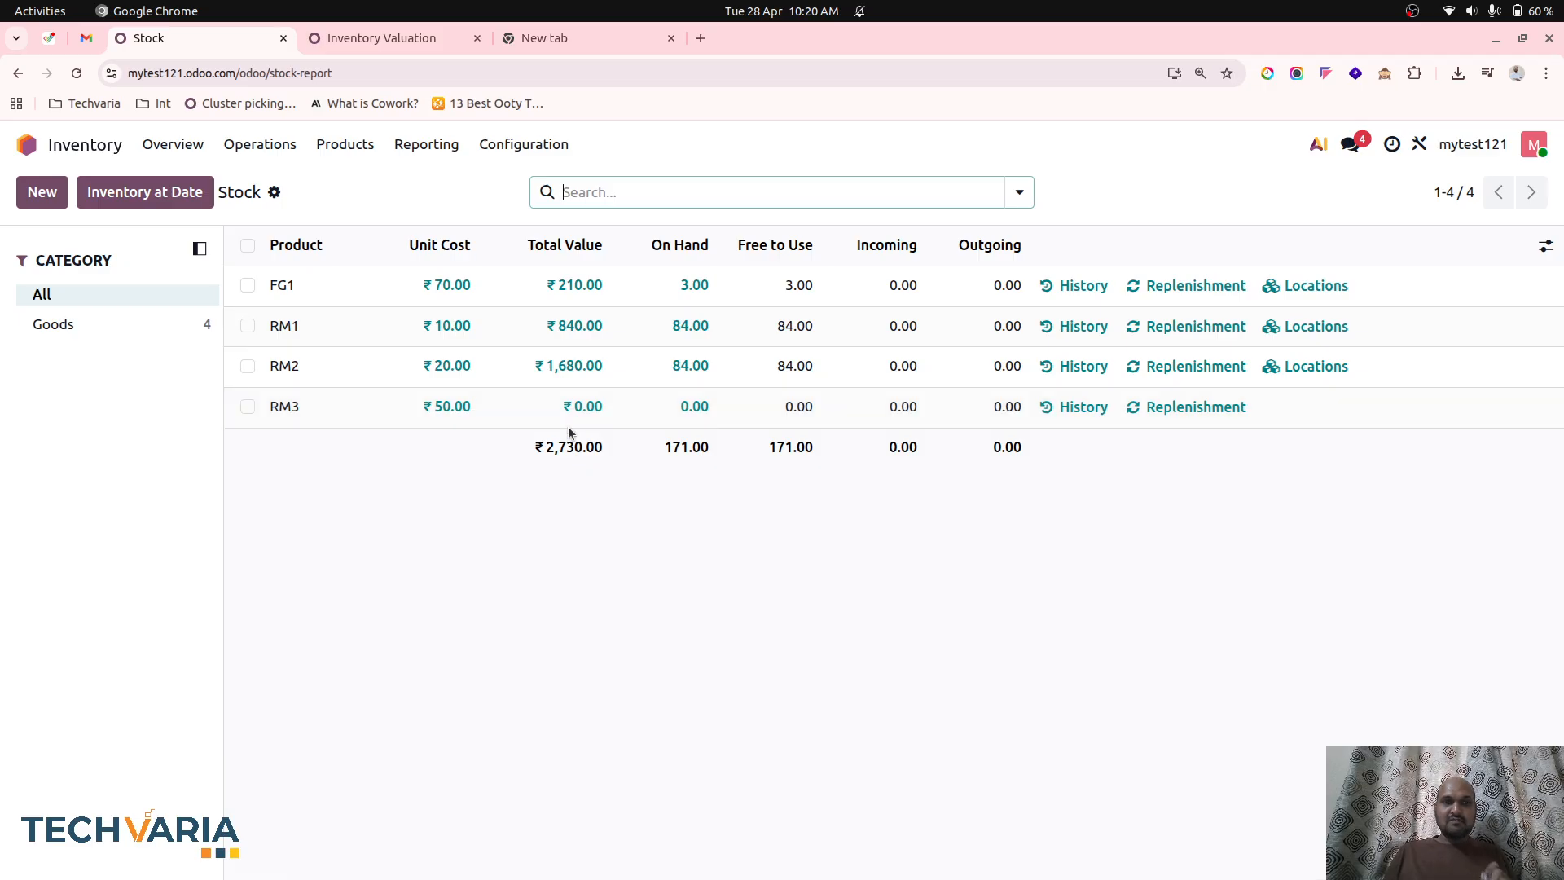
Open Accounting's Balance Sheet and compare its 100310 Inventories balance with the total value in the Inventory stock report.
left_click(387, 37)
left_click(578, 147)
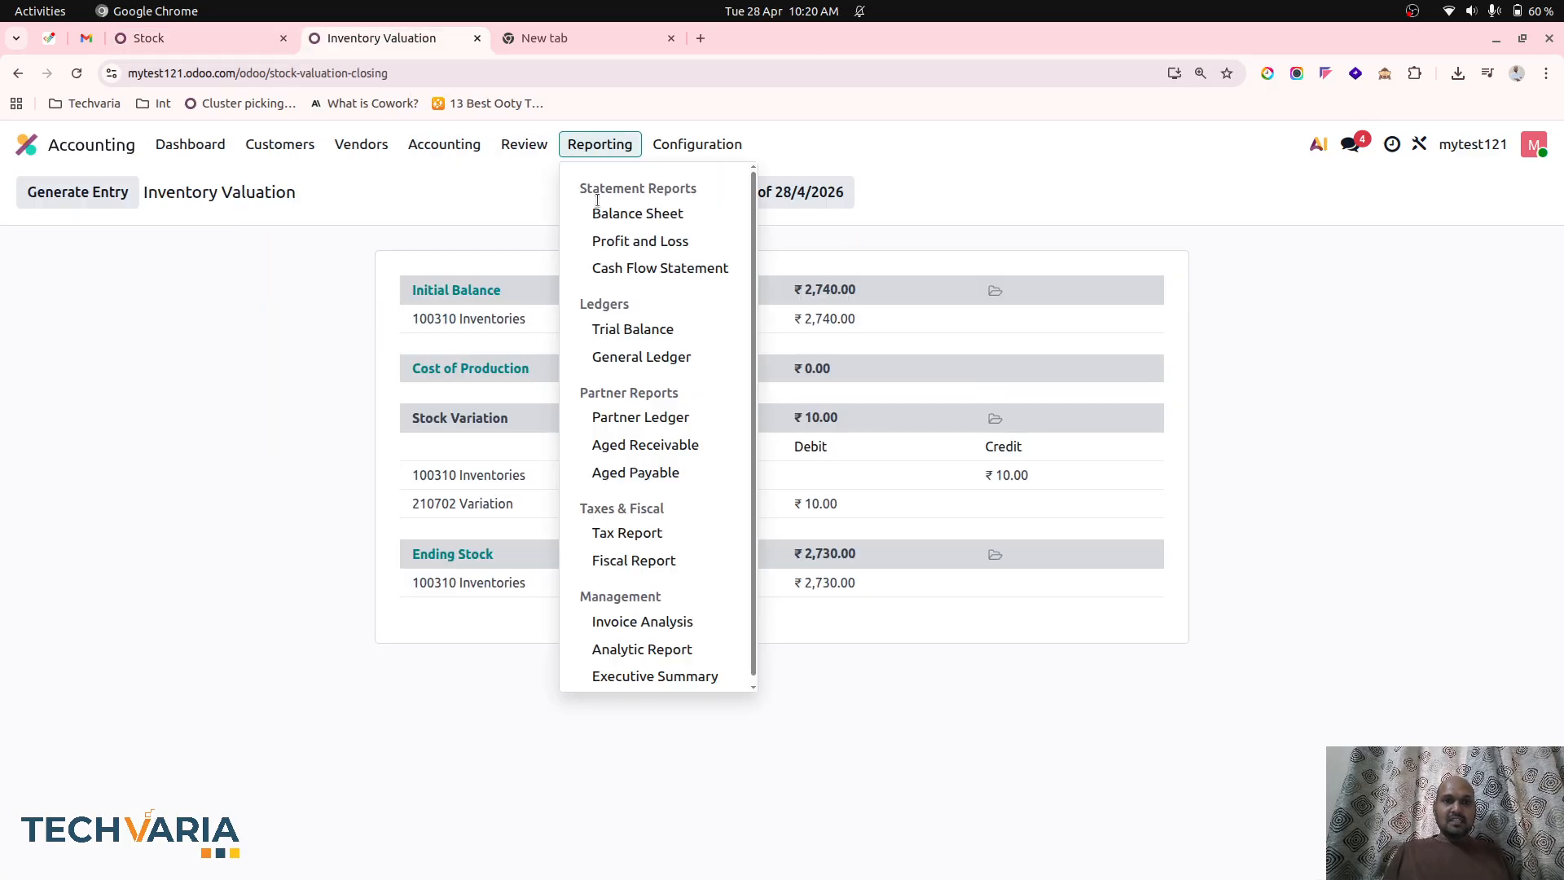
left_click(608, 213)
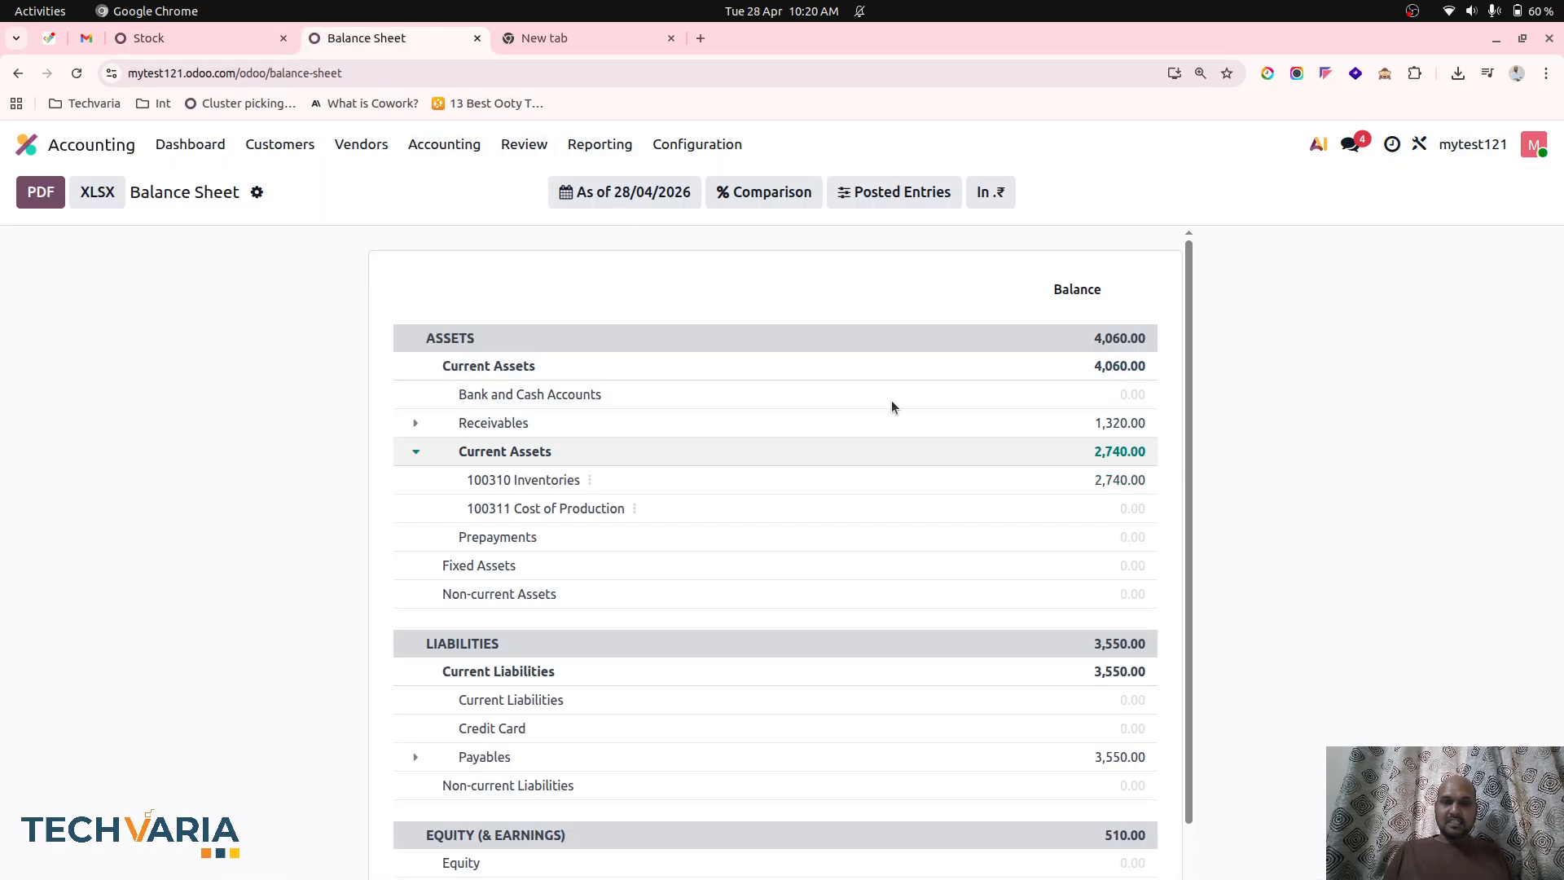
left_click(213, 38)
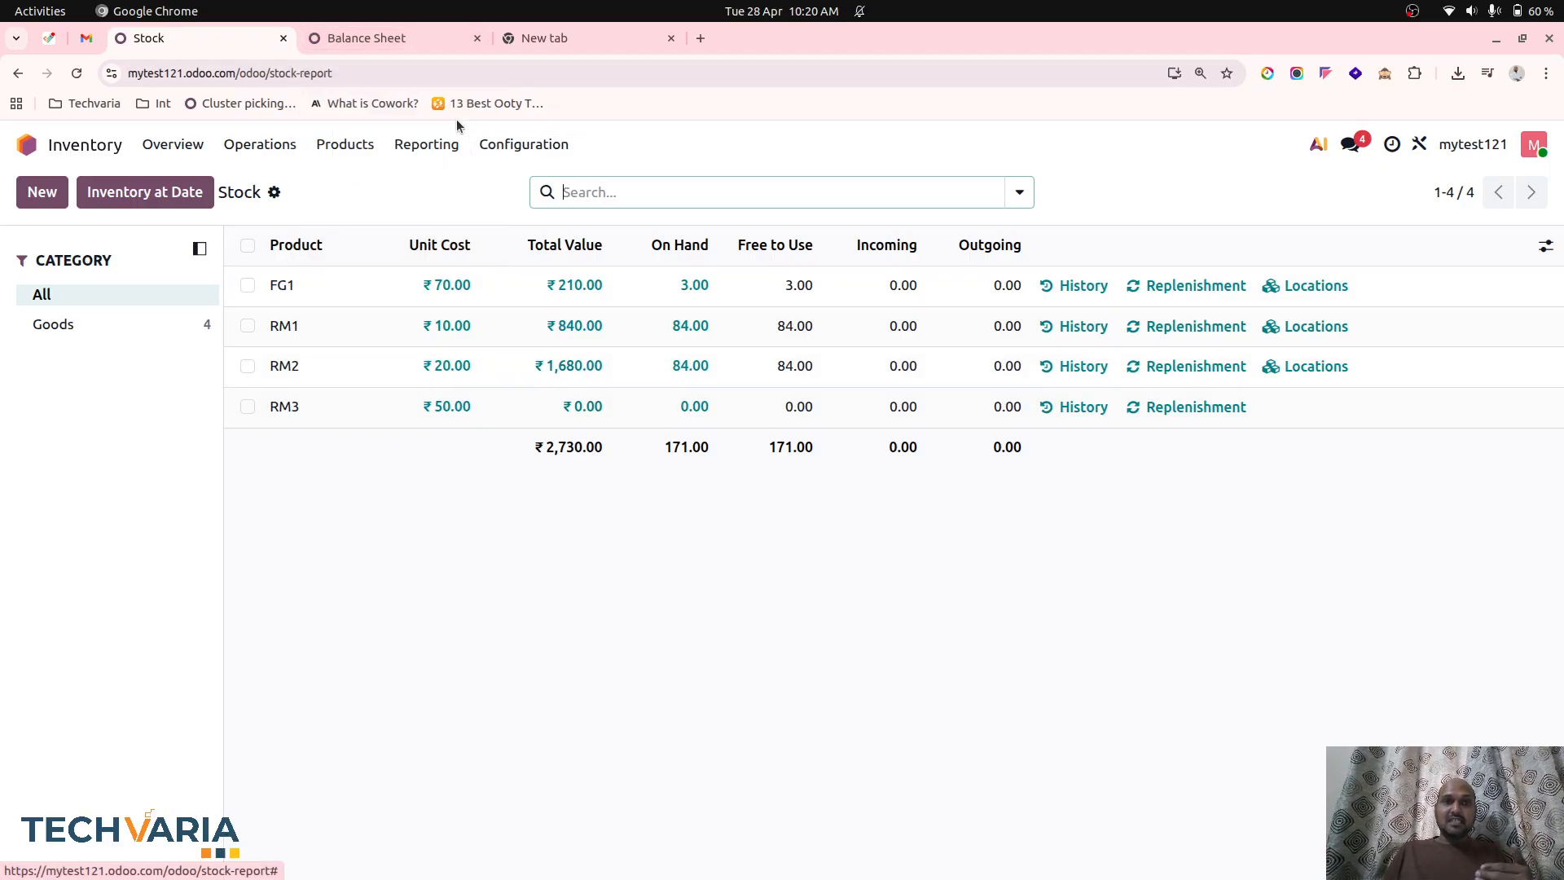
left_click(417, 37)
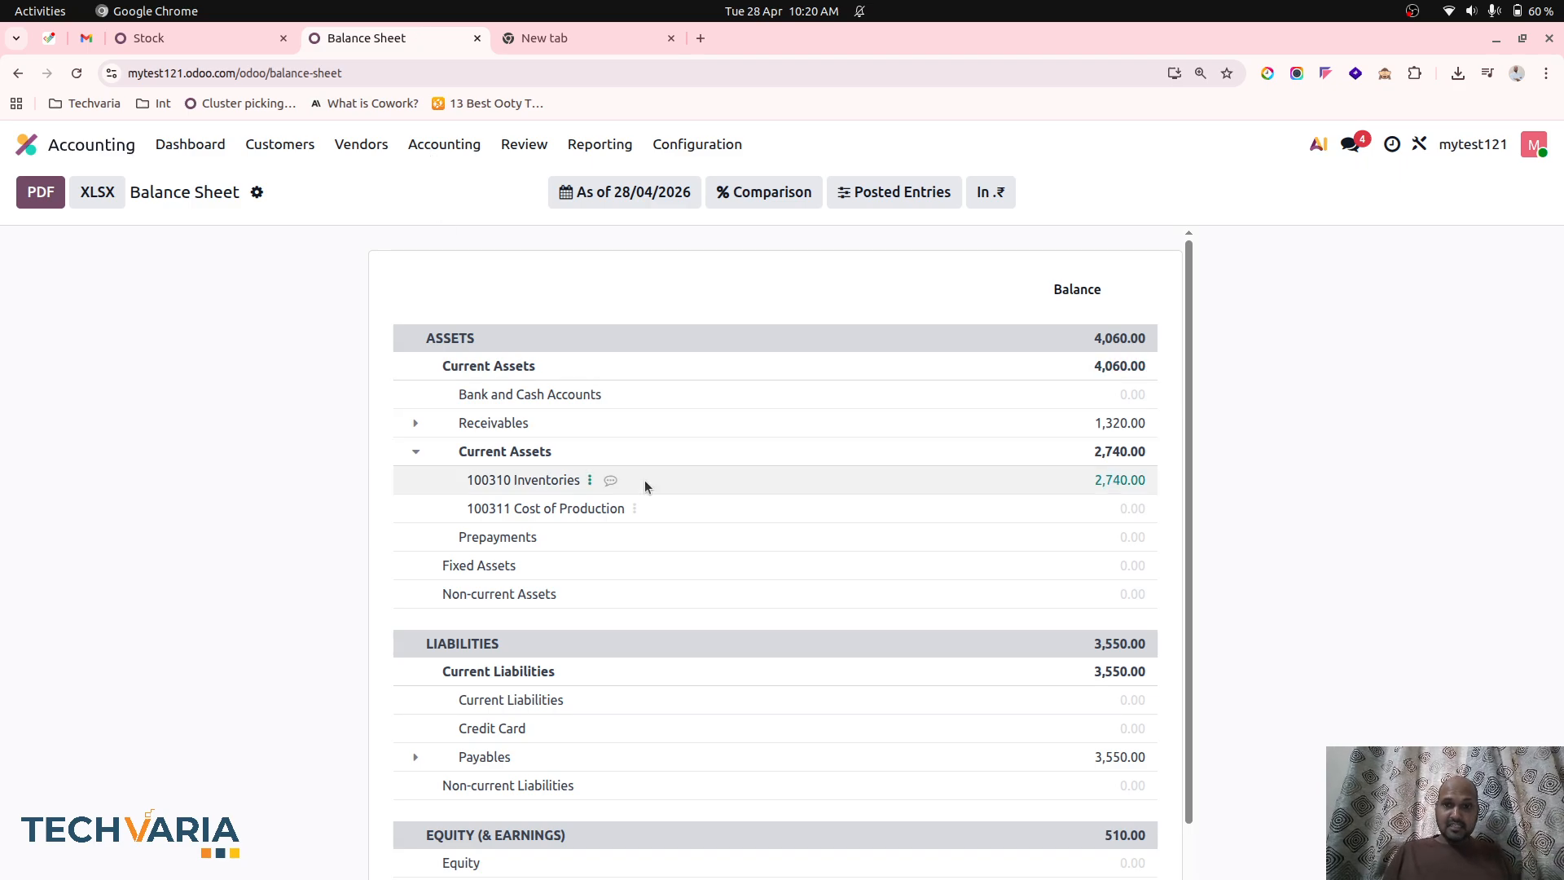
Generate the stock variation closing entry from the Inventory Valuation report and post it.
left_click(524, 144)
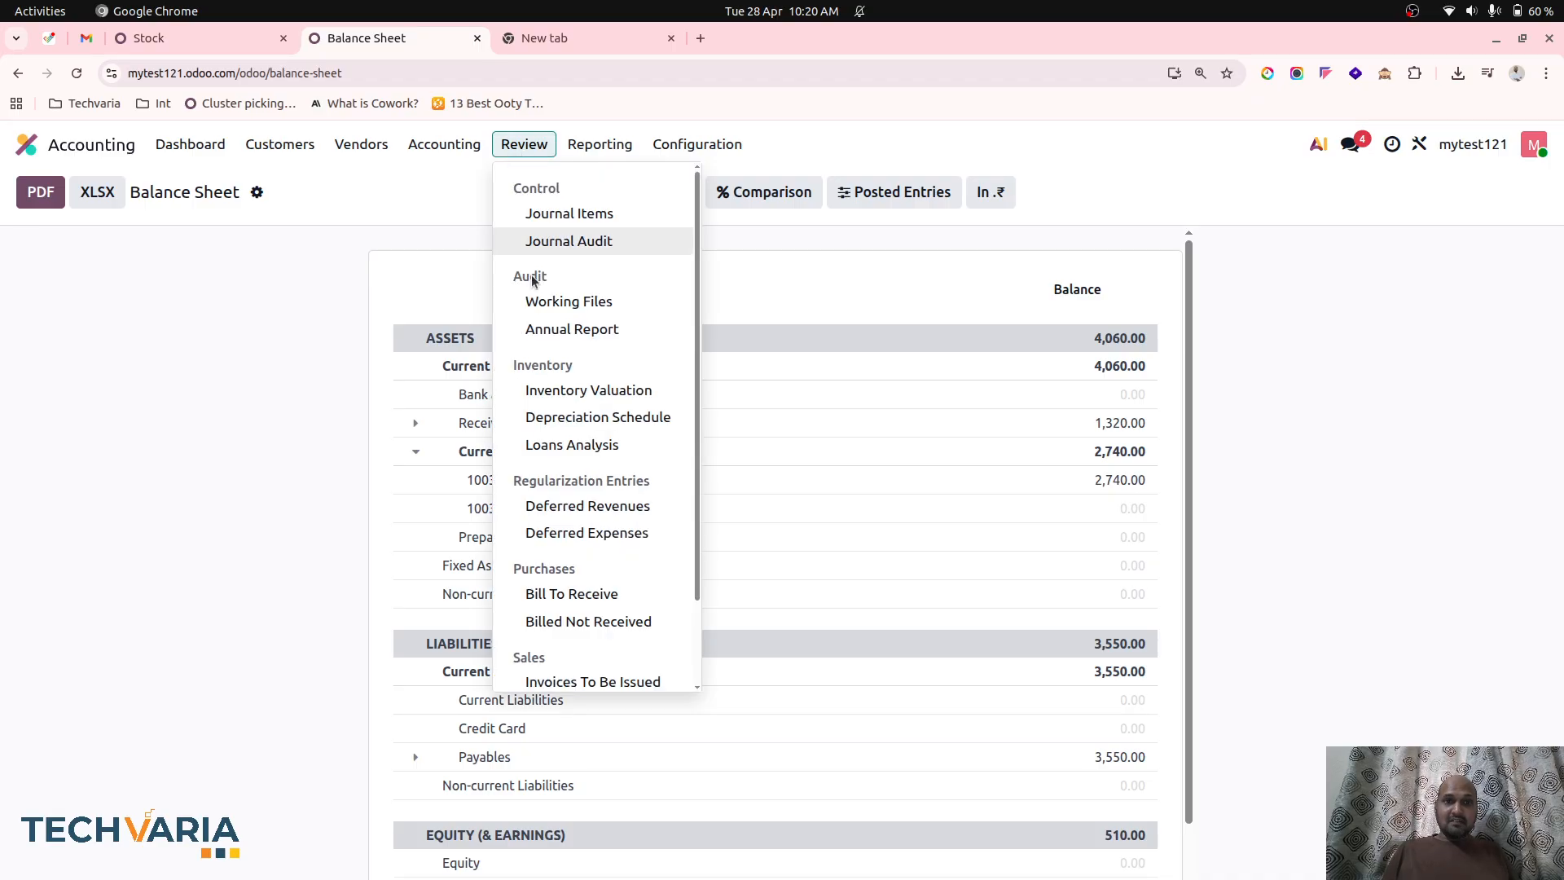
left_click(575, 390)
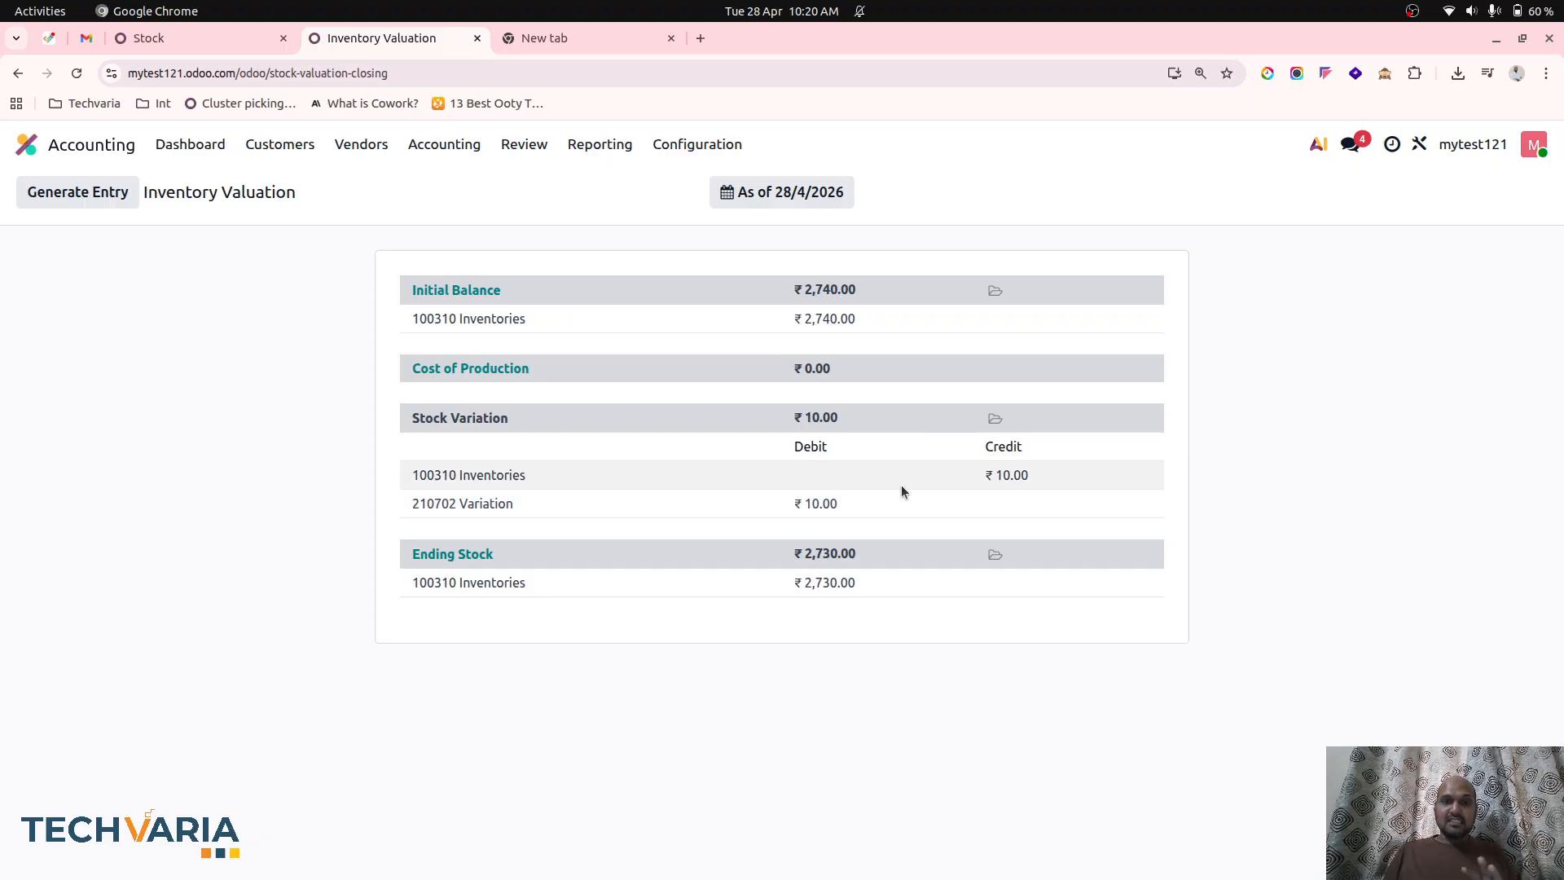
left_click(90, 210)
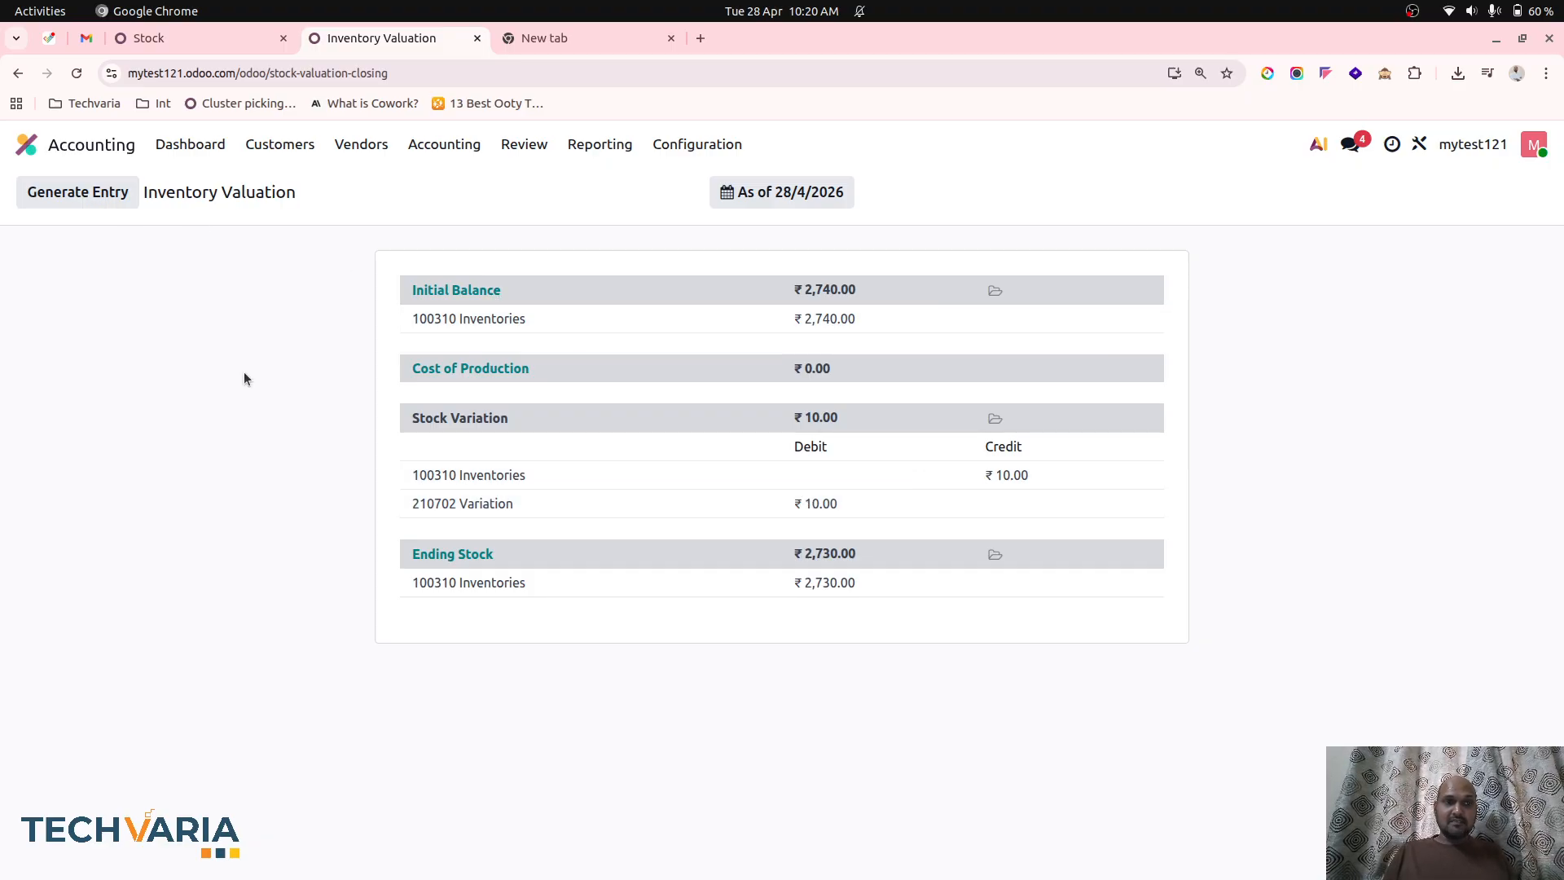
left_click(41, 251)
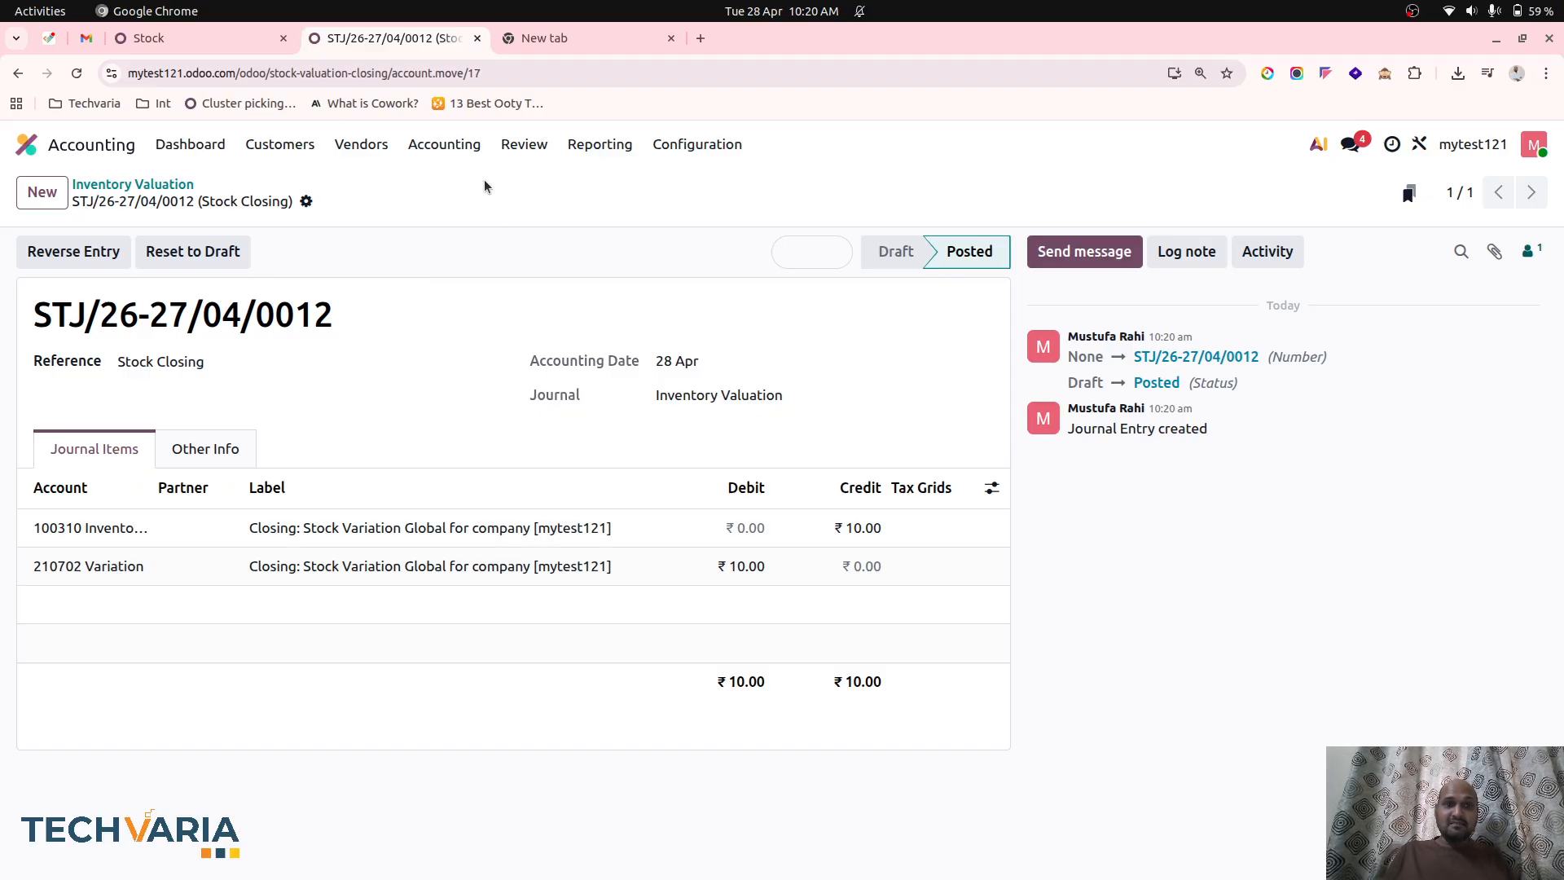
Open the Profit and Loss report to check cost of goods and variation after the stock closing entry.
left_click(521, 144)
mouse_move(600, 145)
left_click(624, 238)
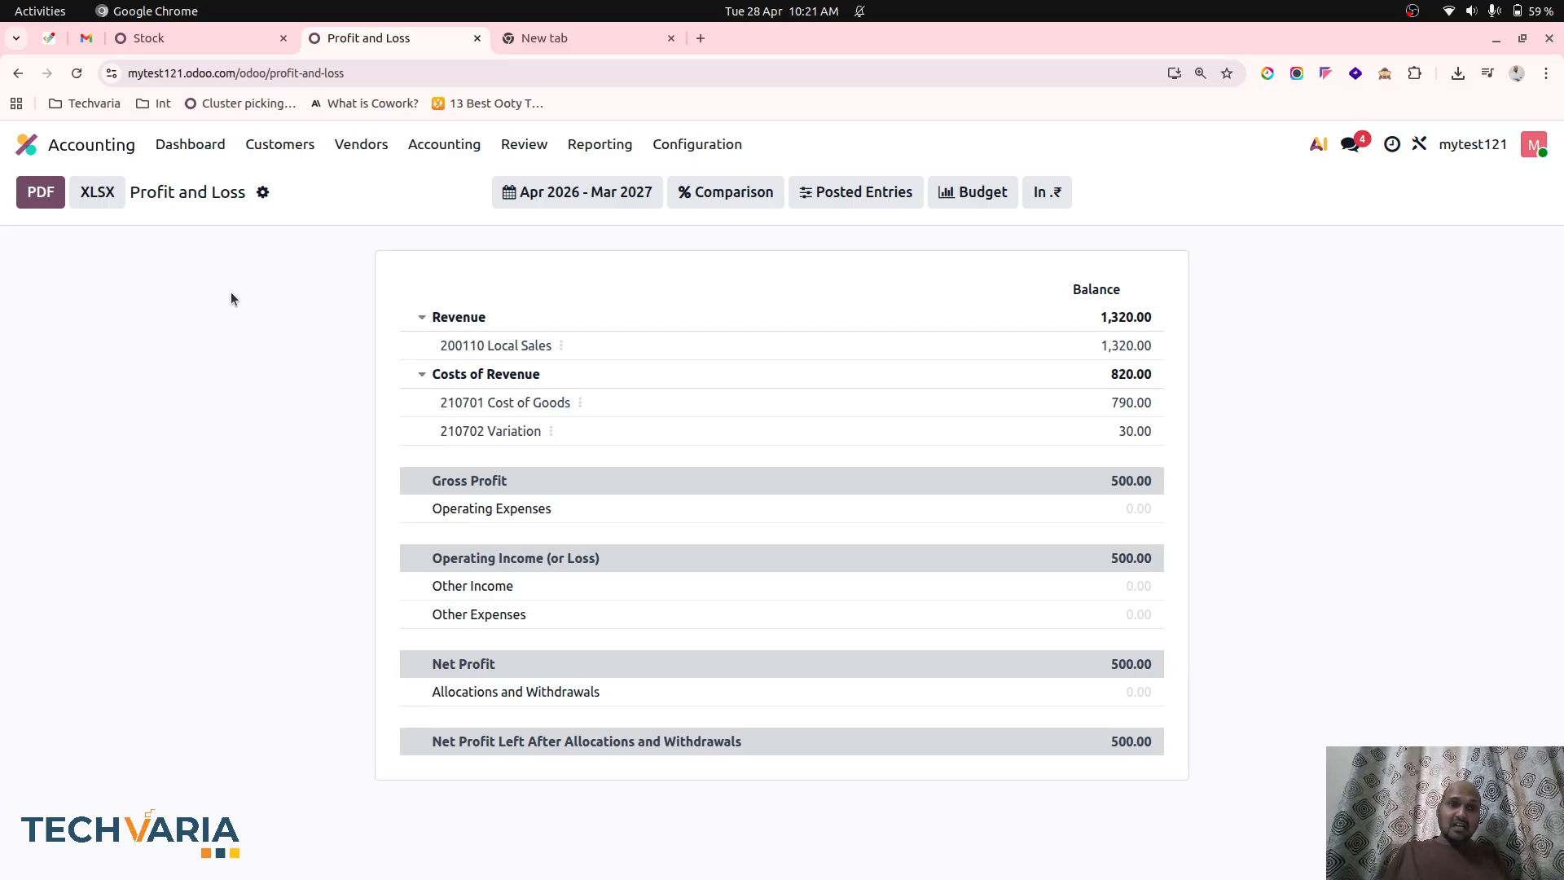
Duplicate product RM3 in the Inventory app, rename the copy RM4 and save it.
left_click(27, 145)
left_click(576, 576)
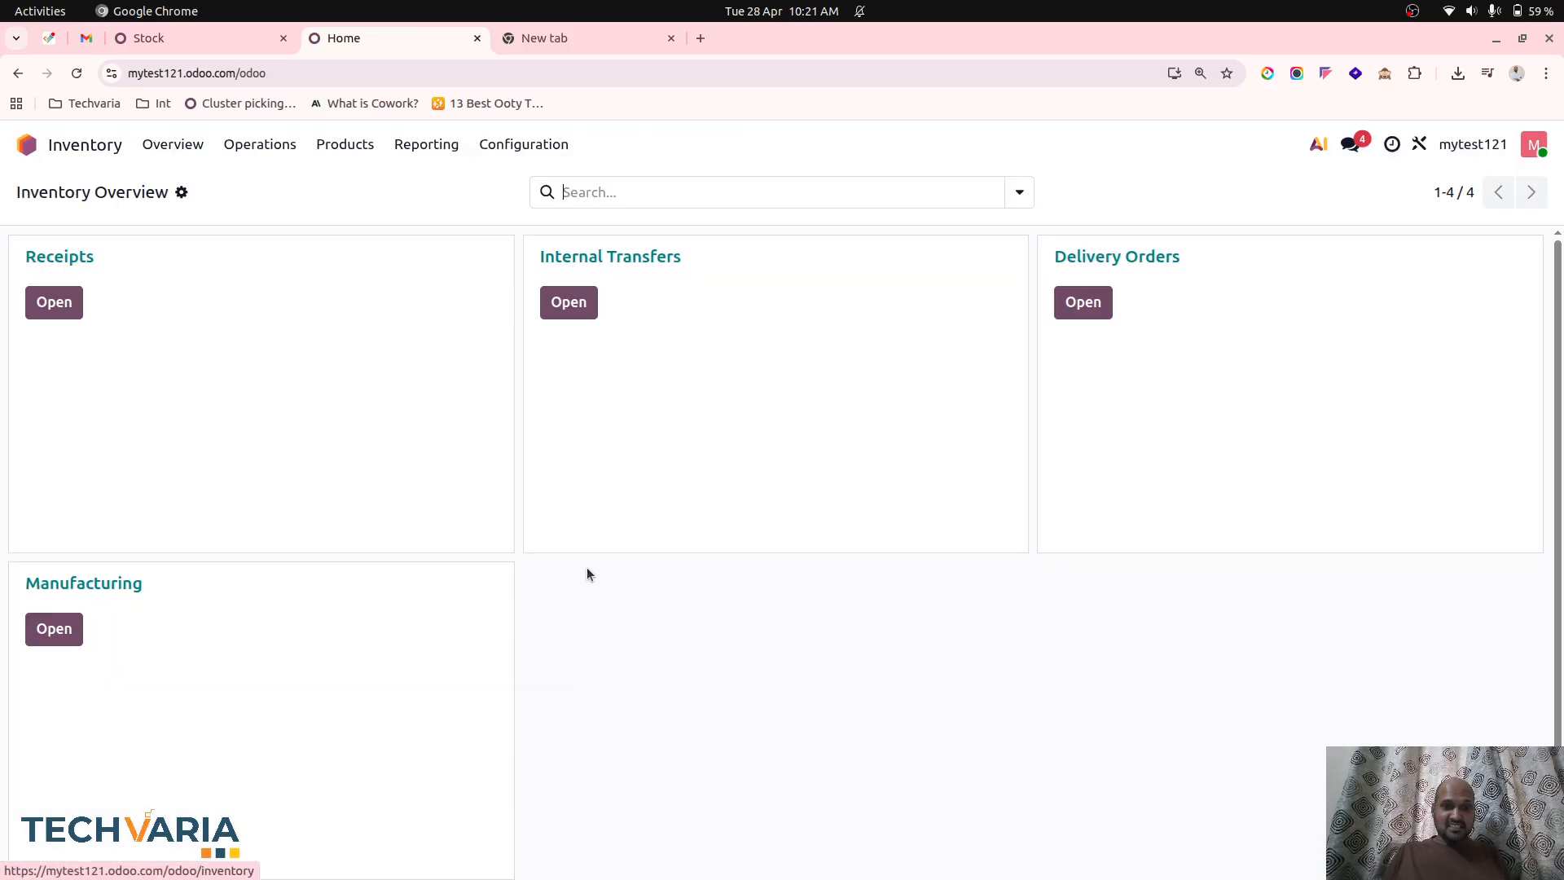
left_click(345, 144)
left_click(346, 193)
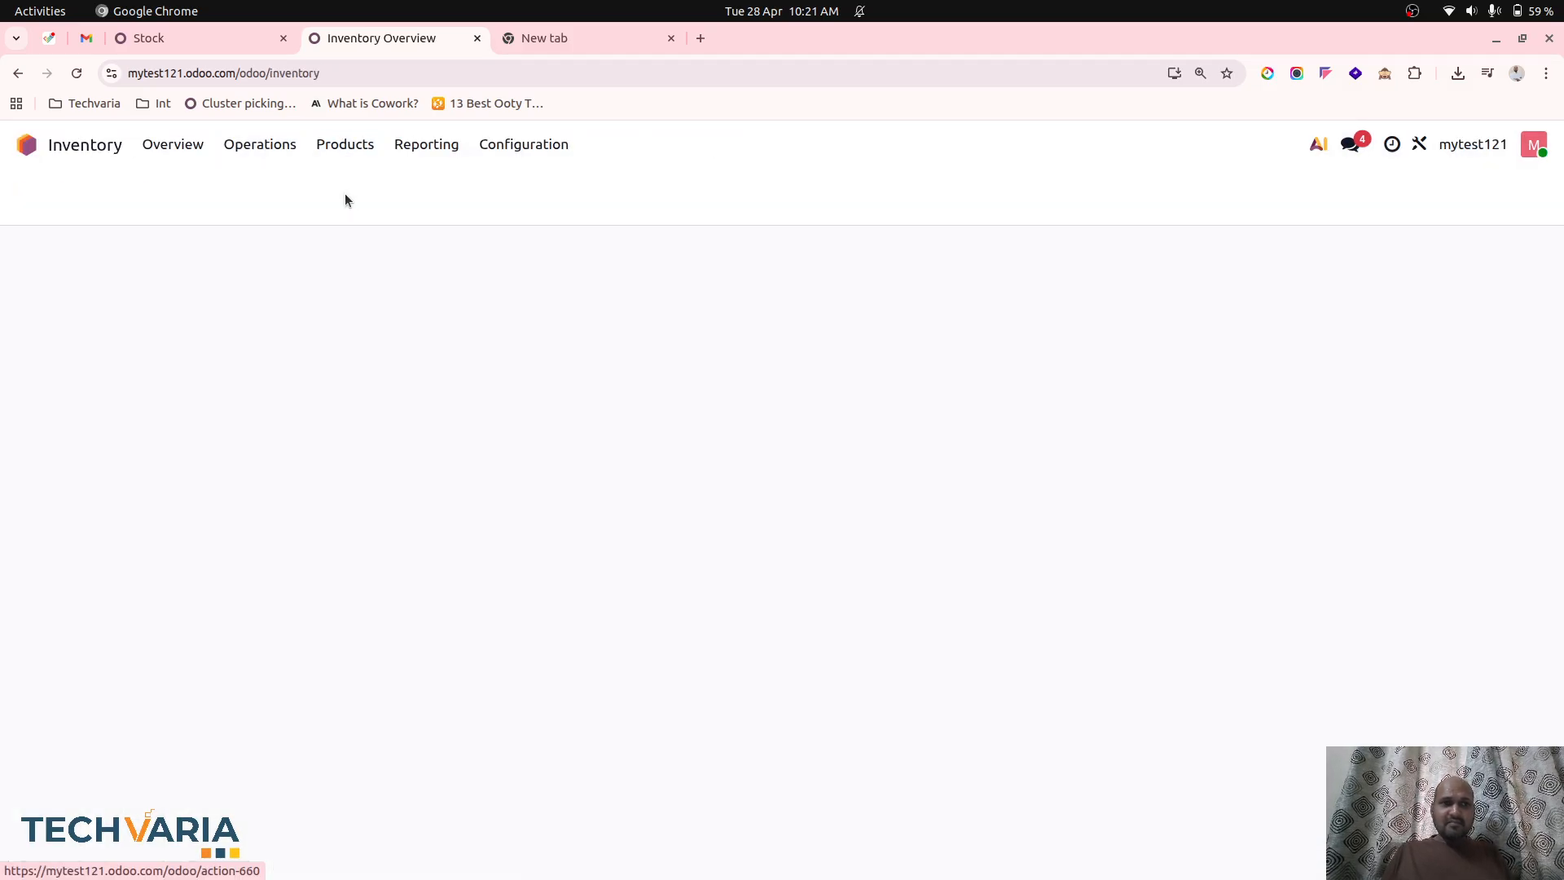
left_click(1383, 302)
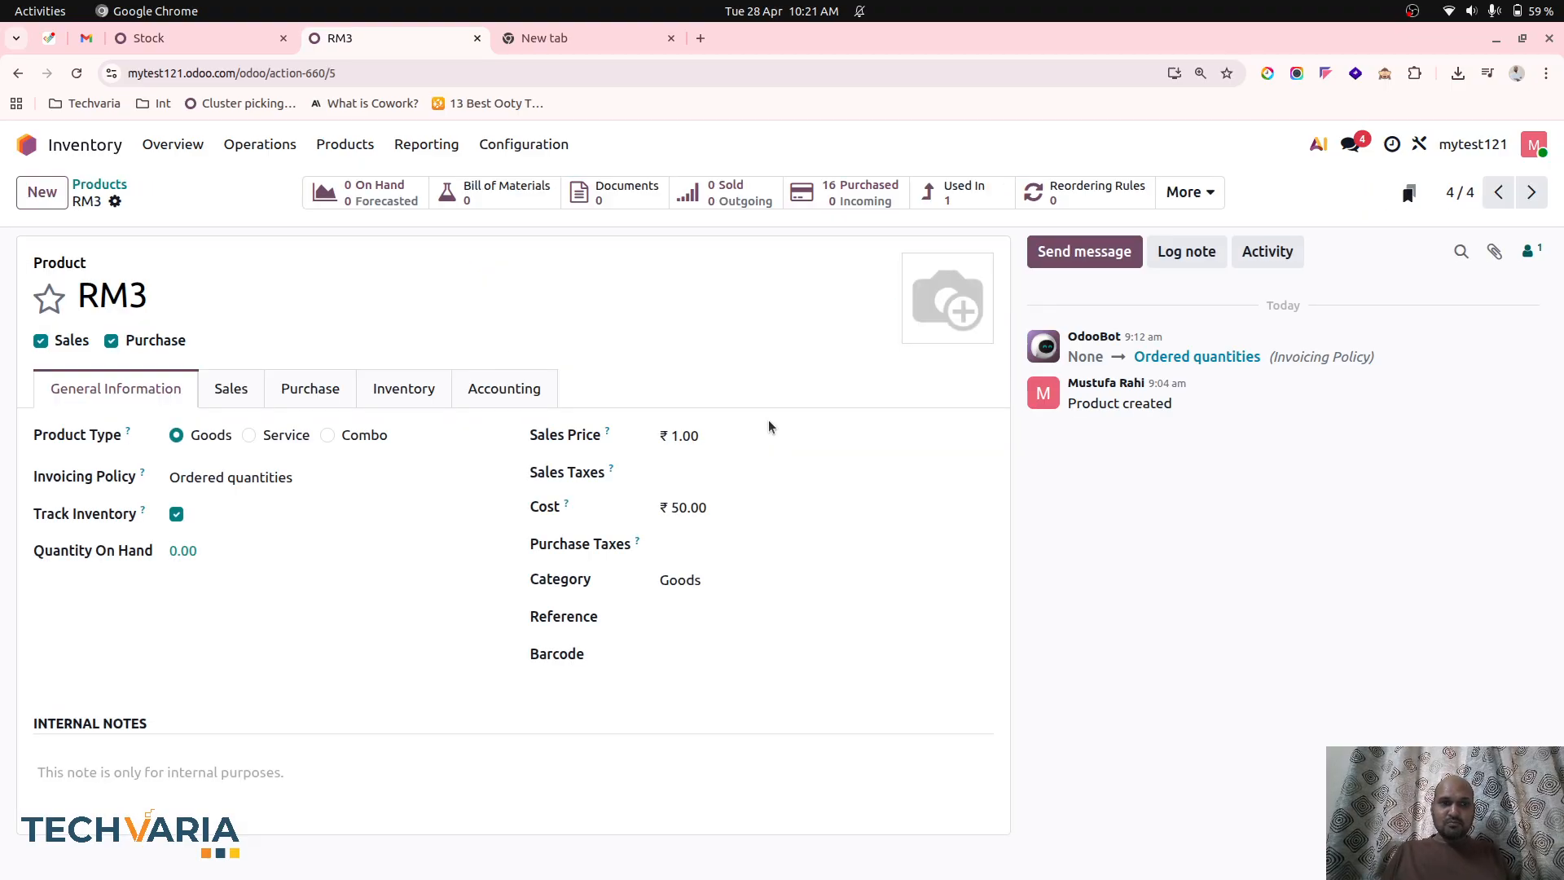
left_click(115, 202)
left_click(154, 262)
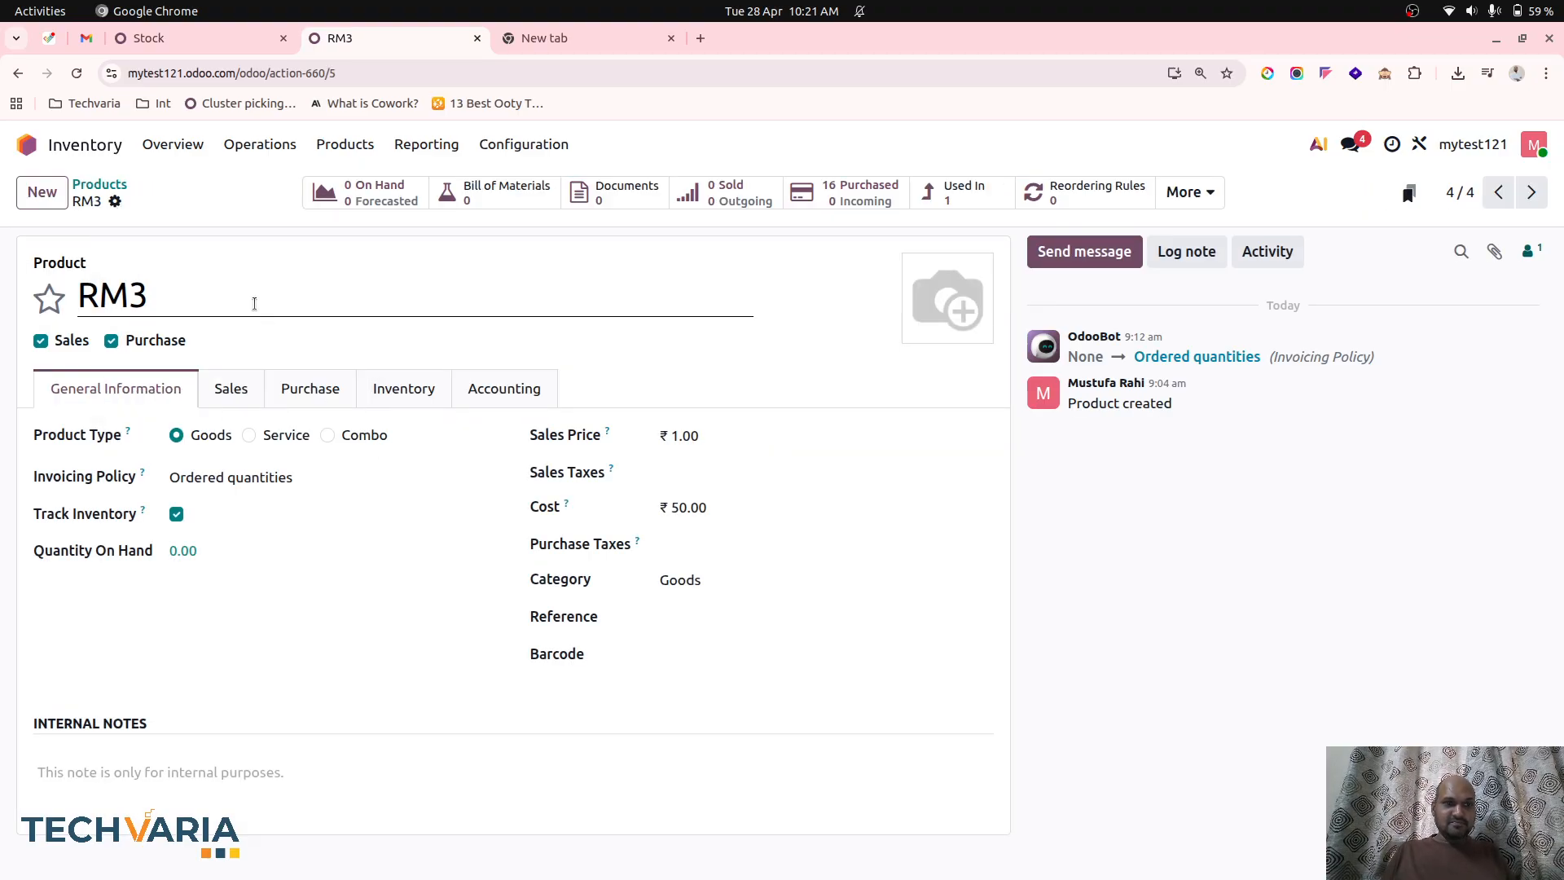
left_click_drag(258, 295, 124, 286)
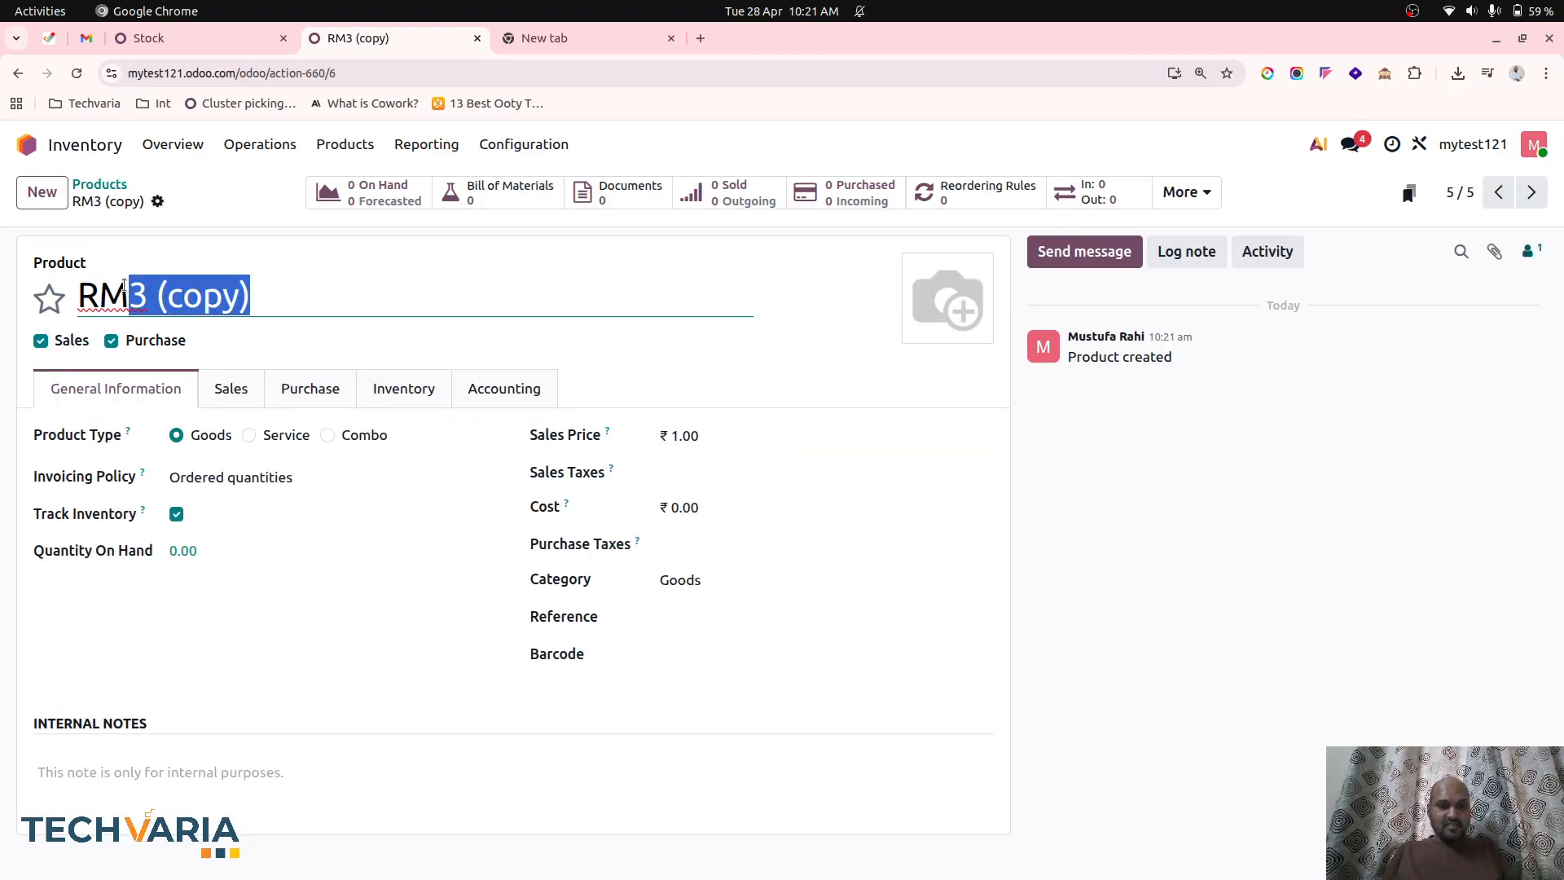
type("4")
left_click(190, 202)
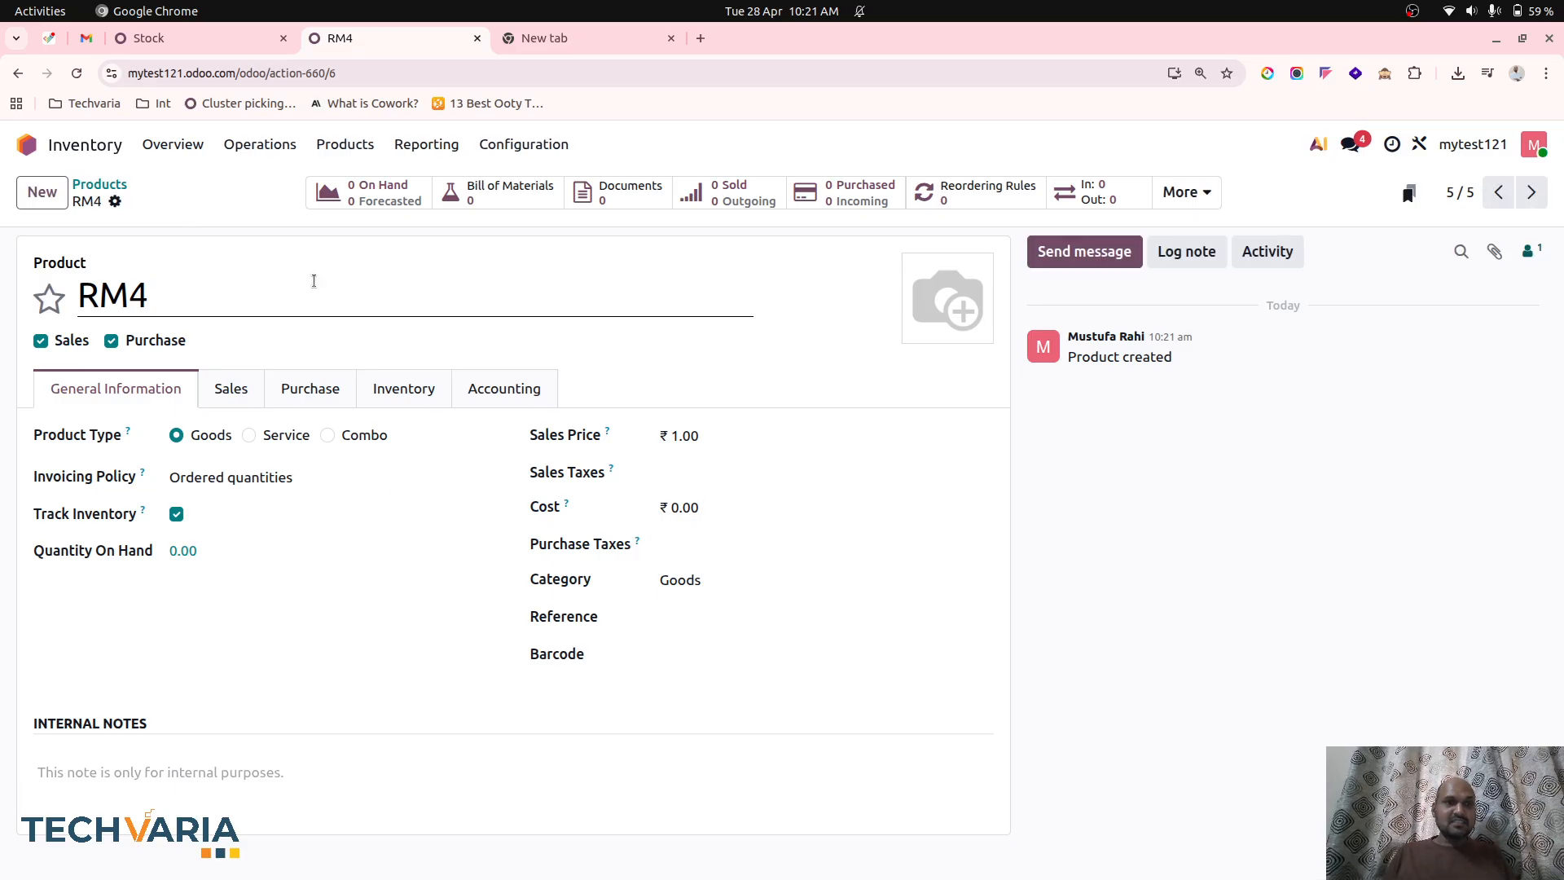
Add RM4 as a component with quantity 1 to FG1's bill of materials in Manufacturing and save it.
left_click(168, 41)
left_click(26, 144)
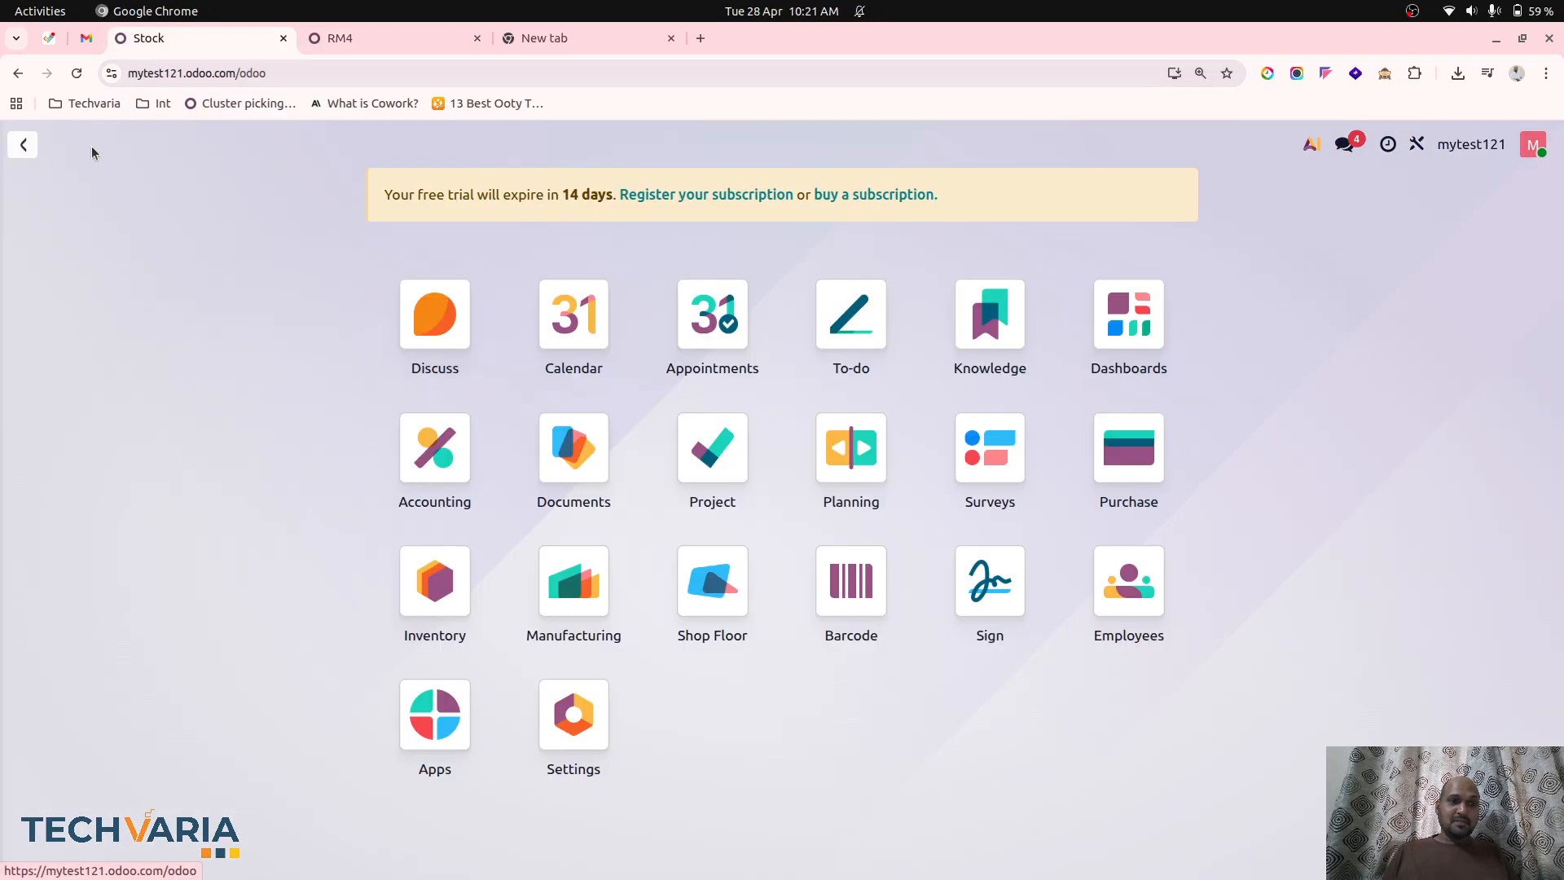
left_click(567, 595)
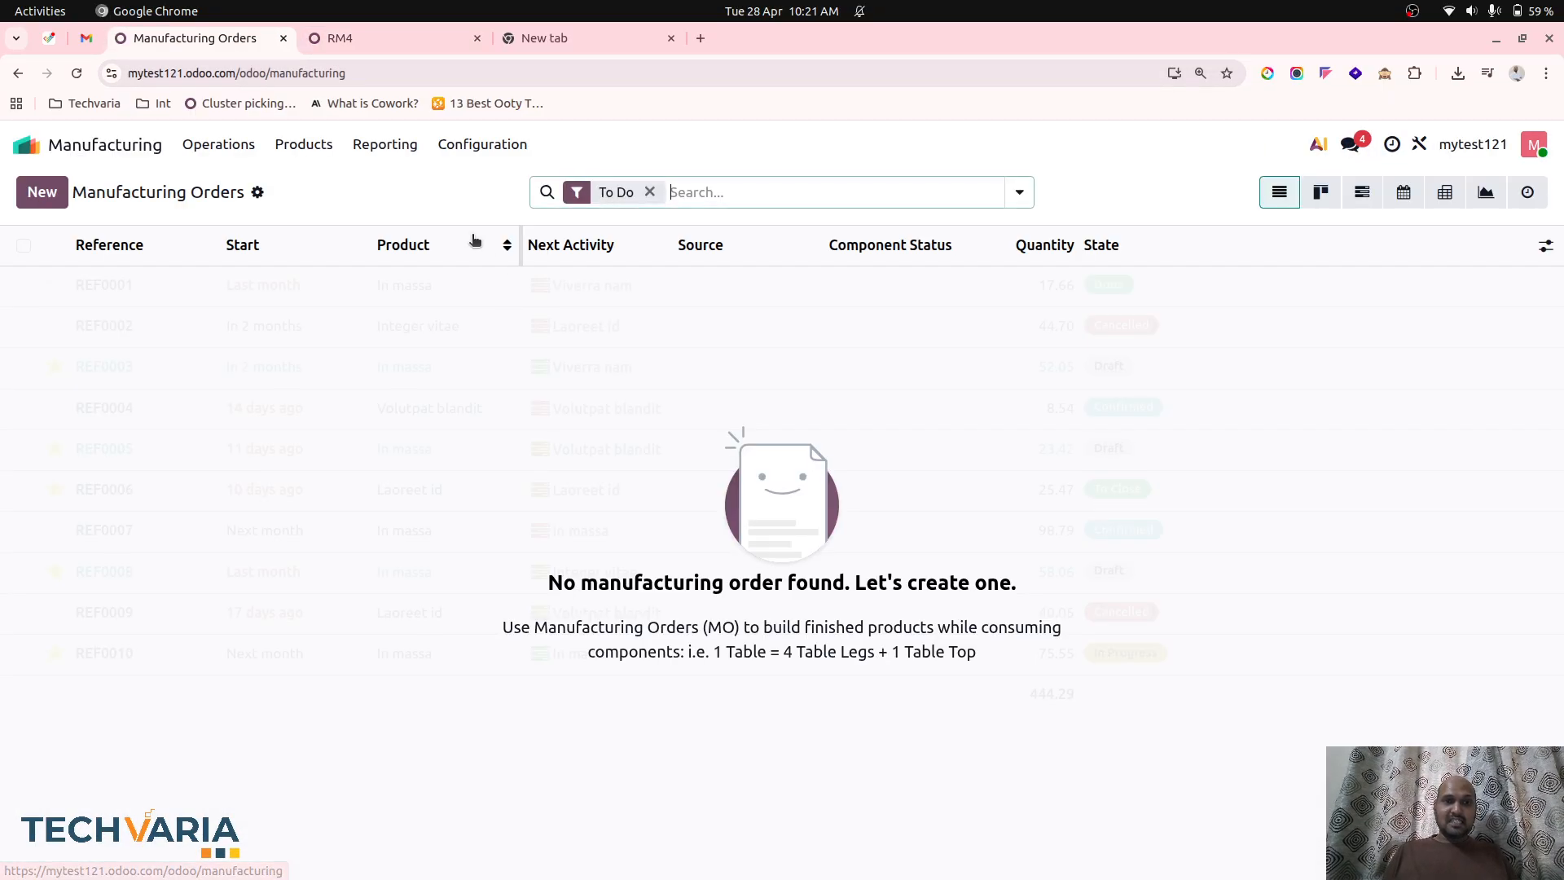
left_click(386, 146)
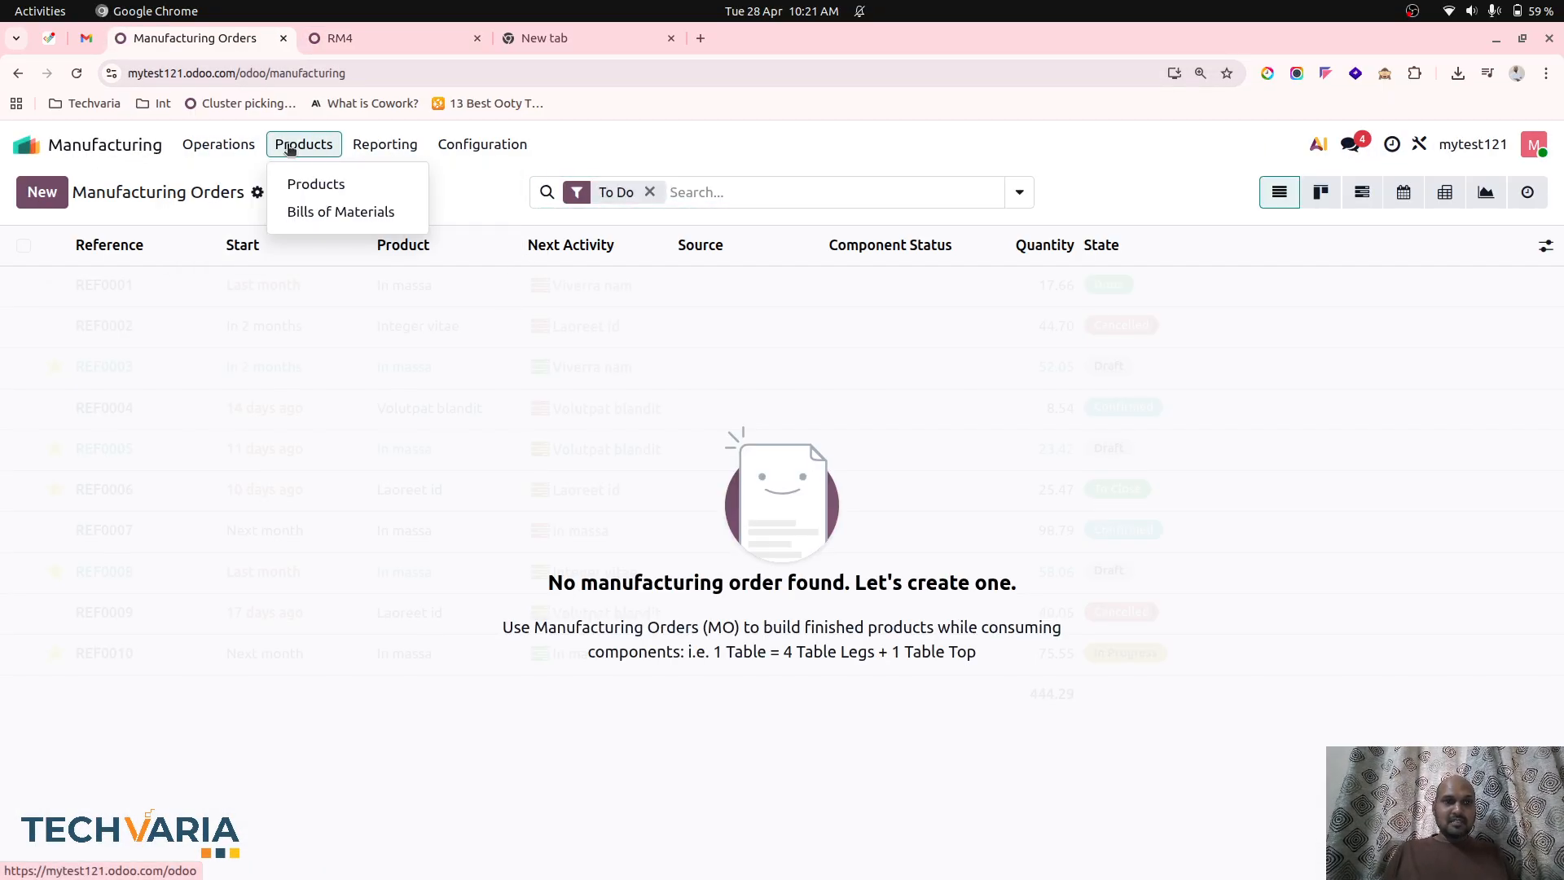
left_click(321, 210)
left_click(182, 300)
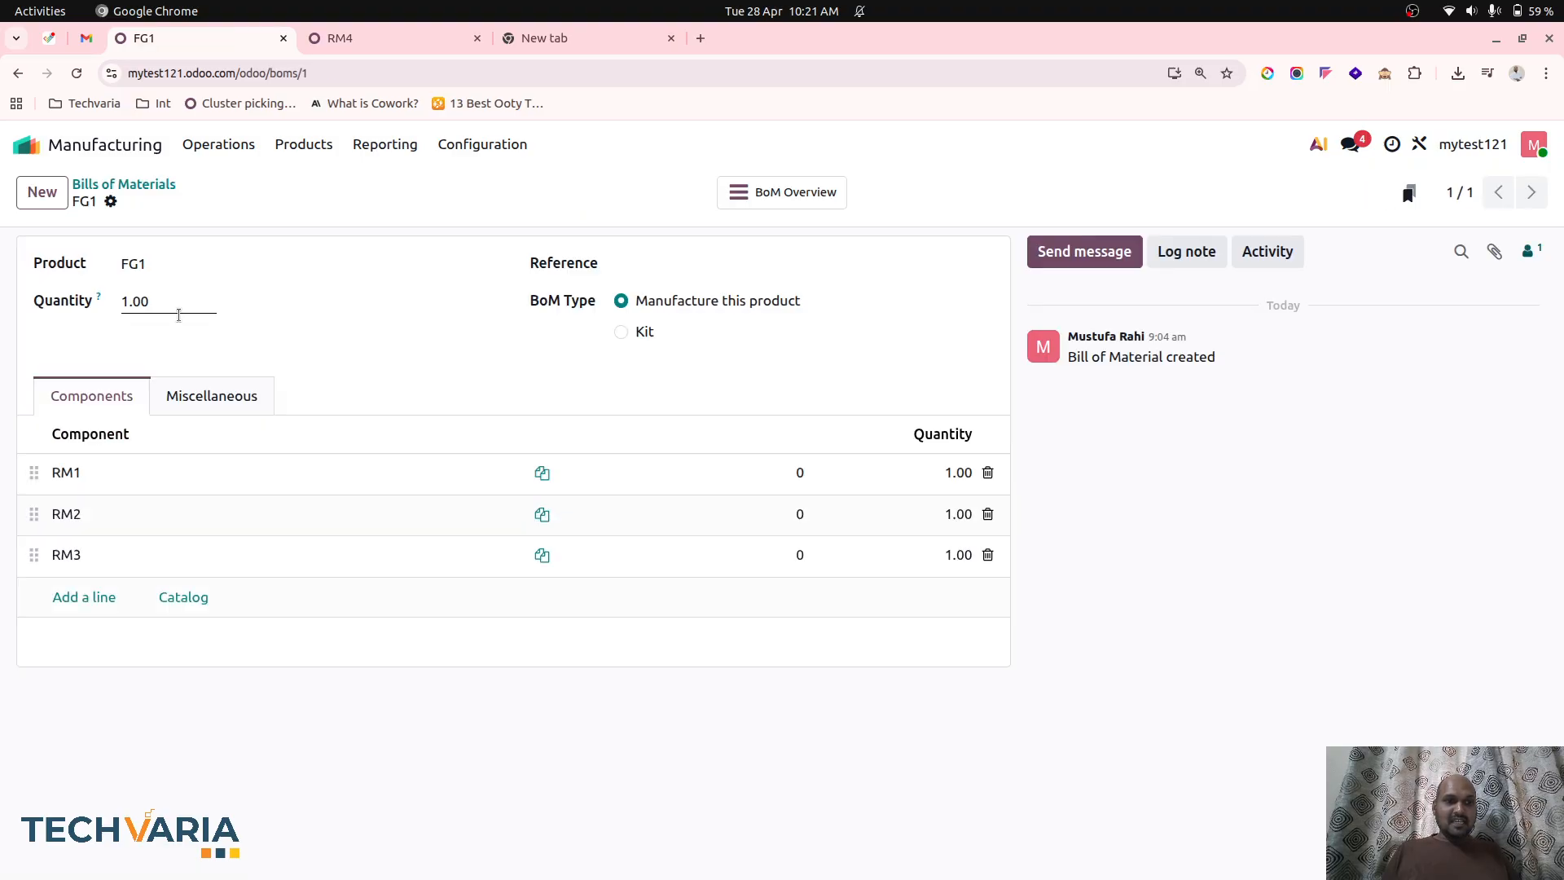
left_click(90, 600)
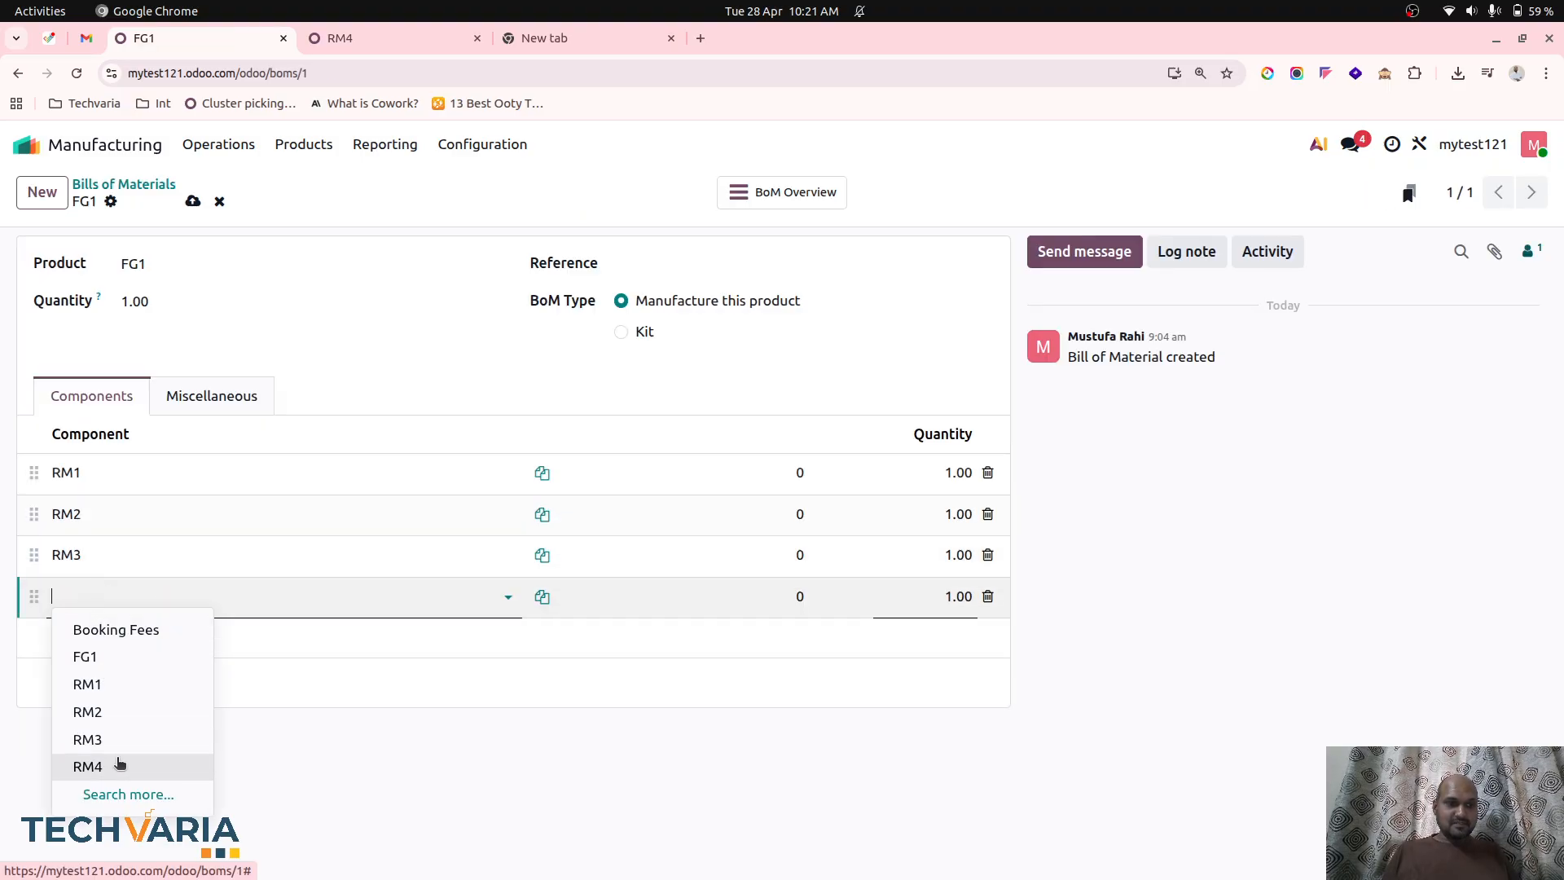
left_click(116, 766)
left_click(192, 202)
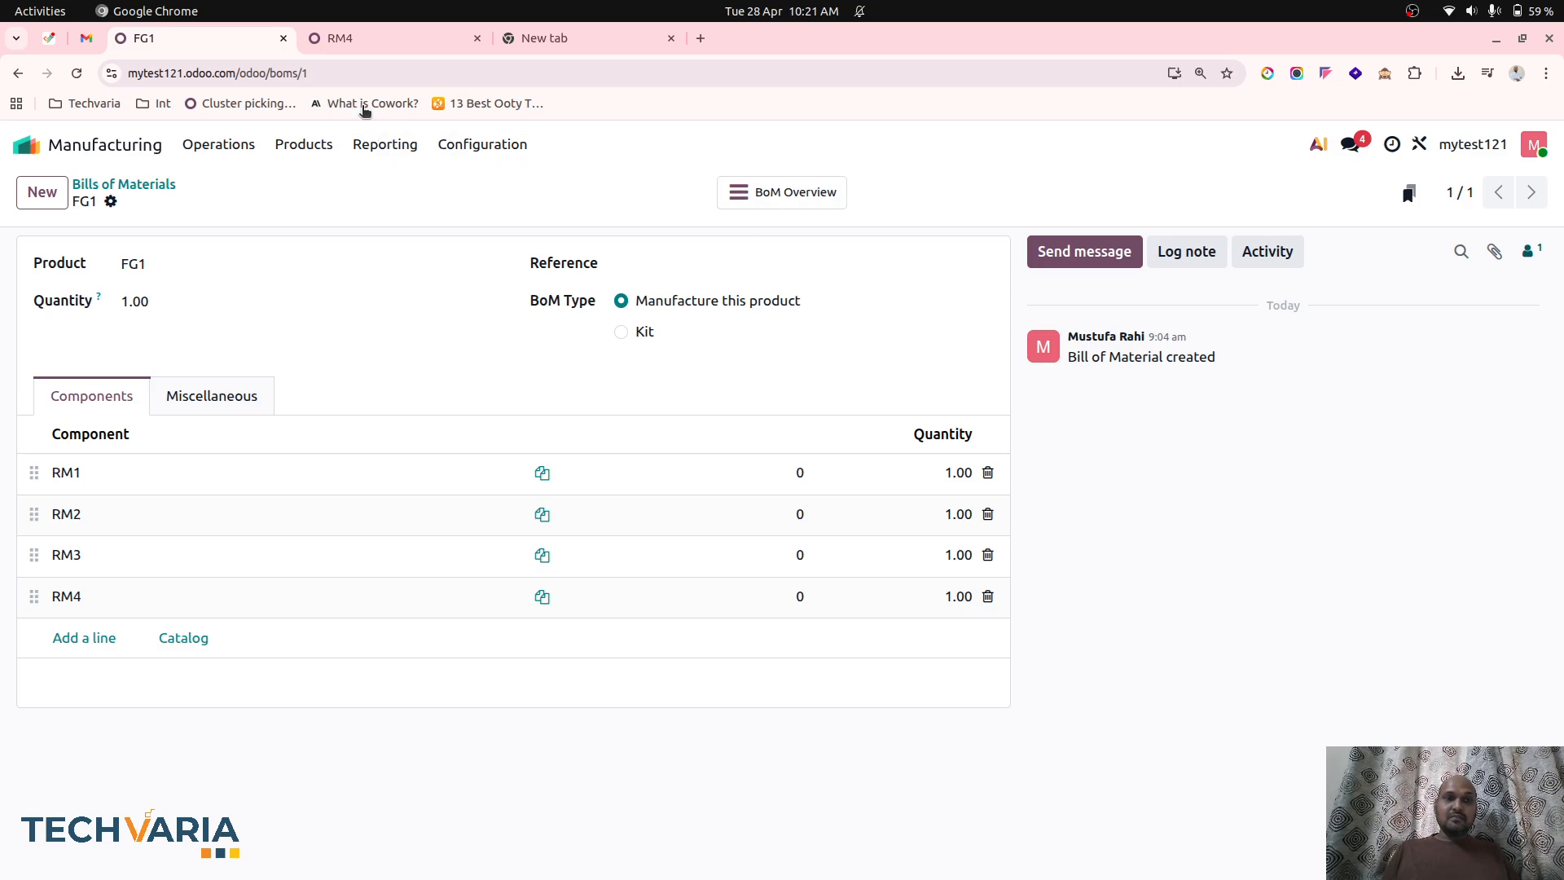
Set RM4's cost to 10 and save it, and review the component costs in FG1's BoM Overview.
left_click(354, 35)
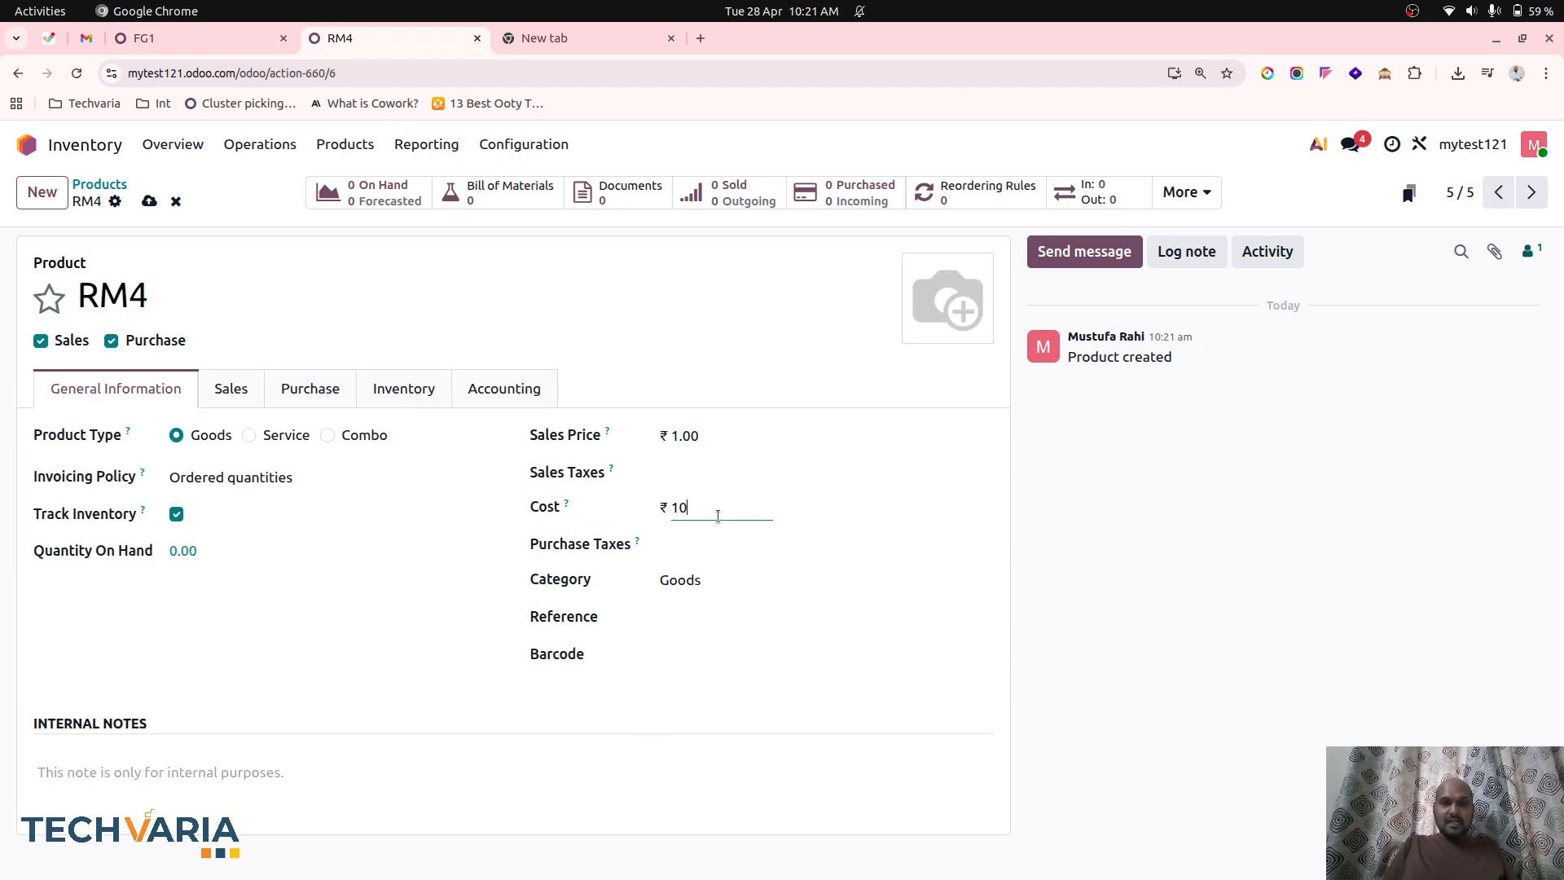
left_click(149, 201)
left_click(162, 38)
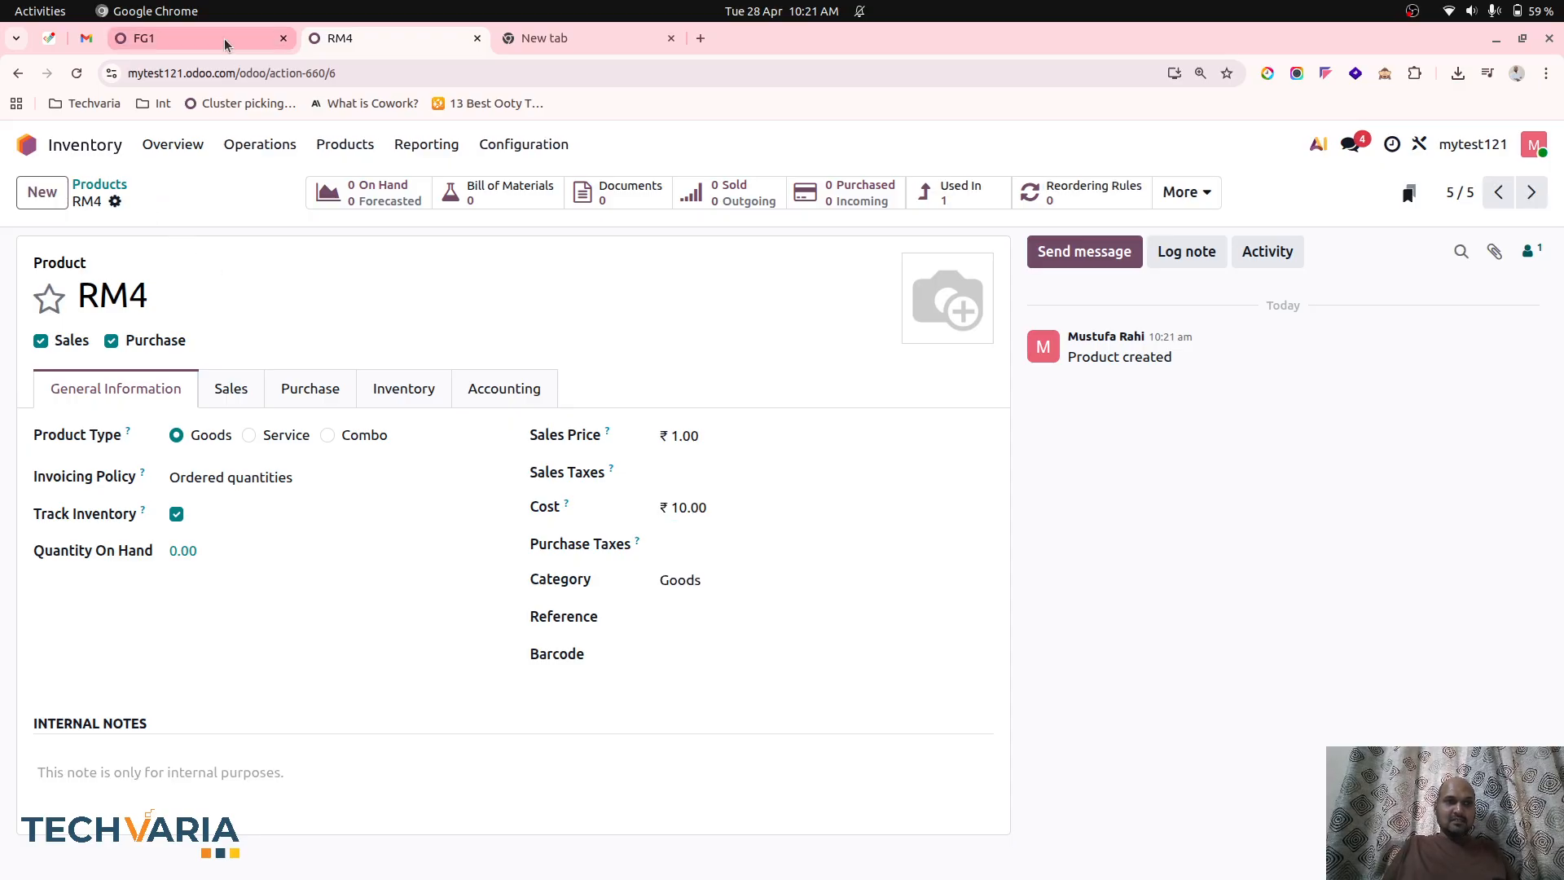
left_click(769, 192)
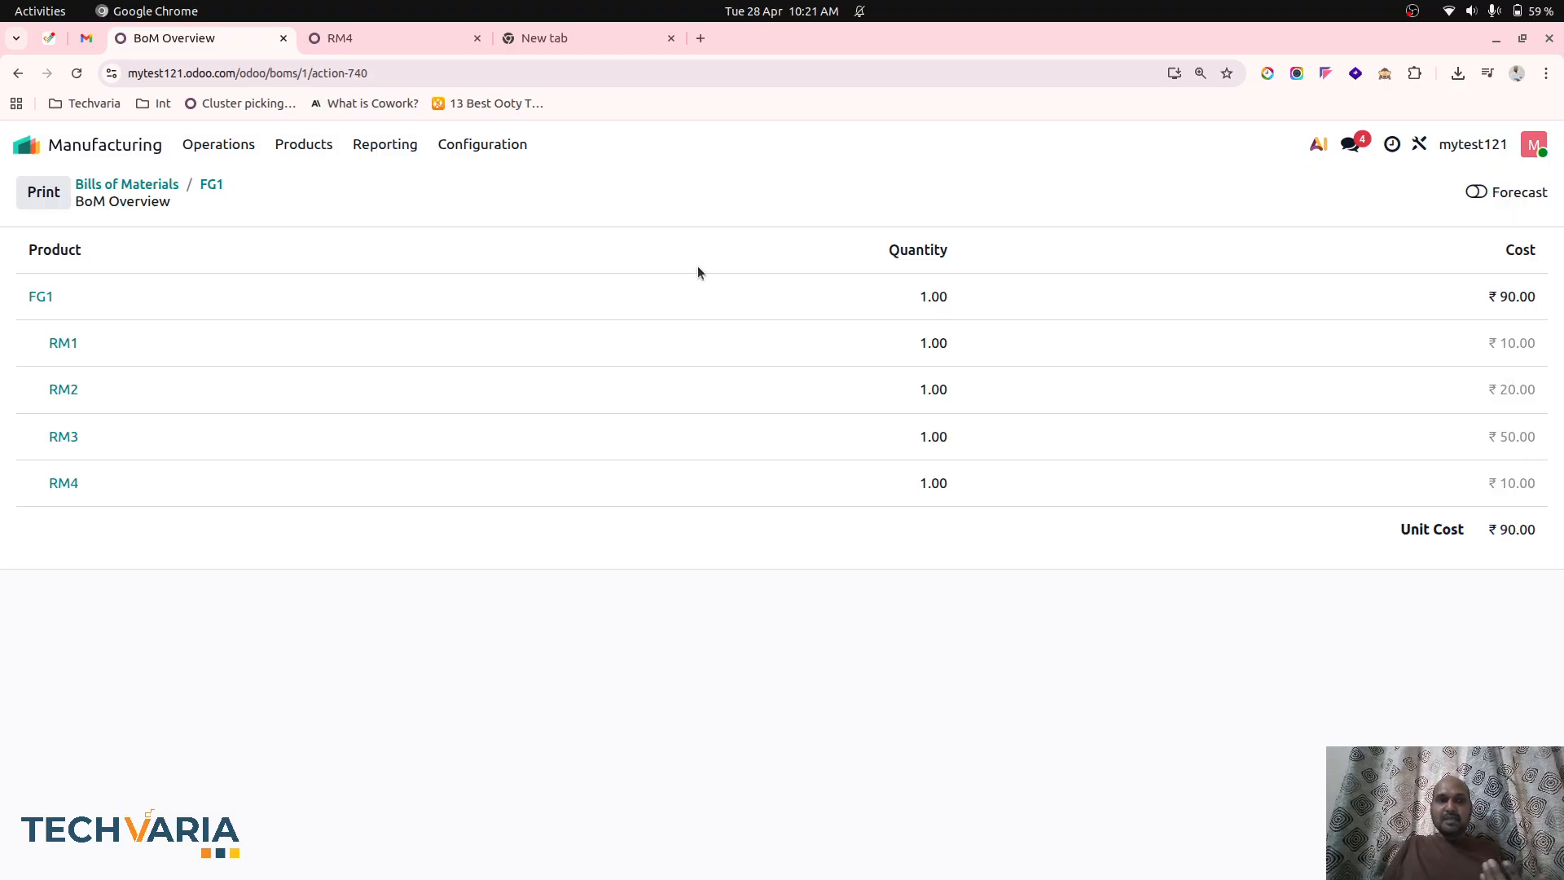
left_click(163, 184)
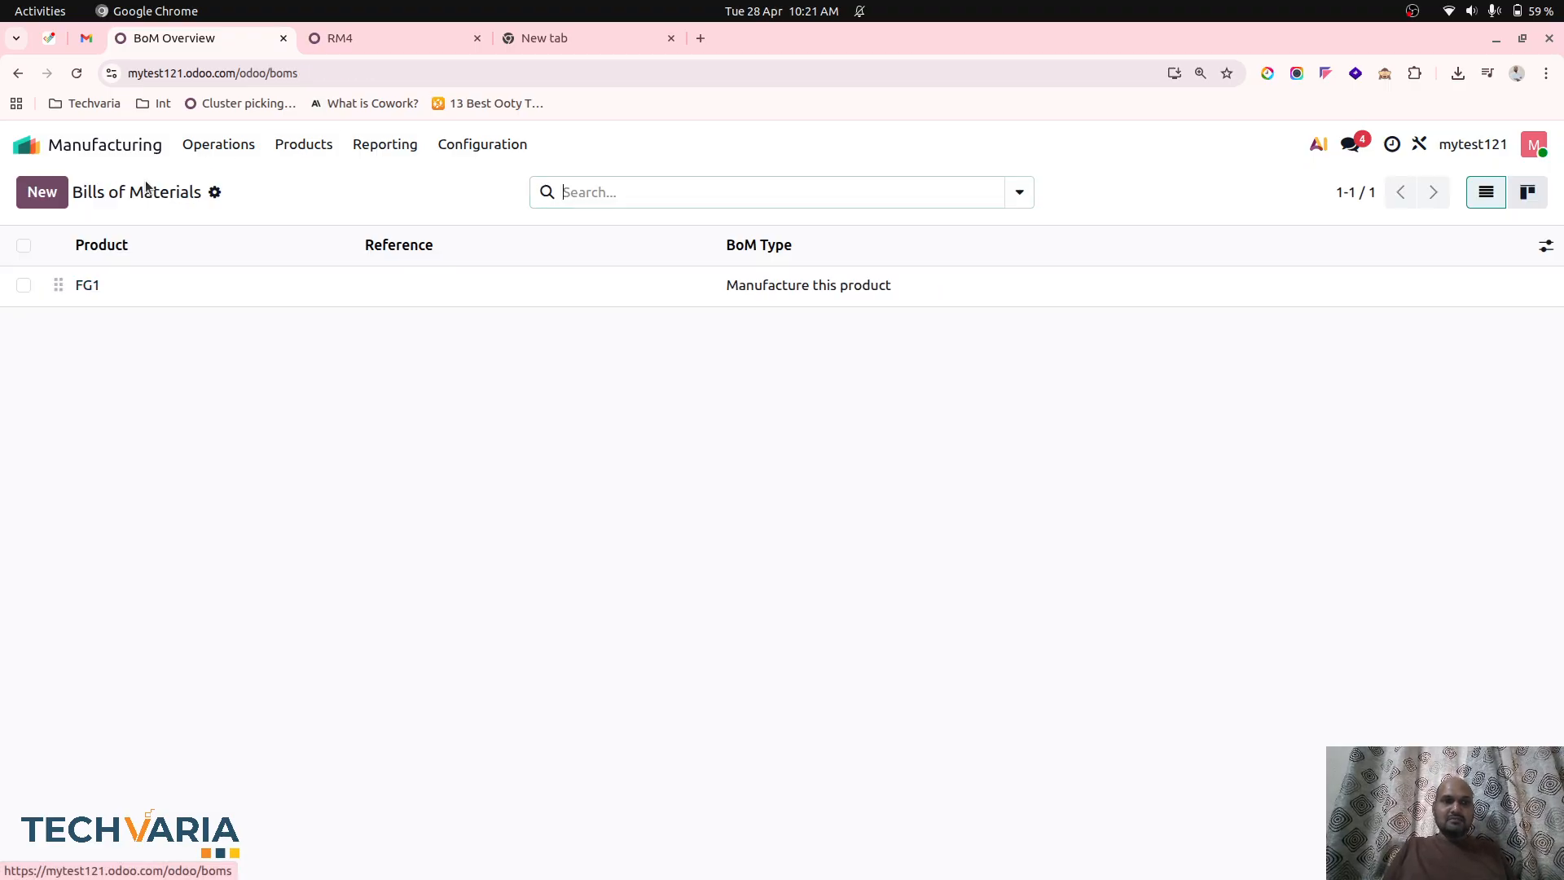
Check the on-hand quantities of FG1 and its raw materials in the Inventory product list, and return to Bills of Materials.
left_click(214, 146)
left_click(367, 41)
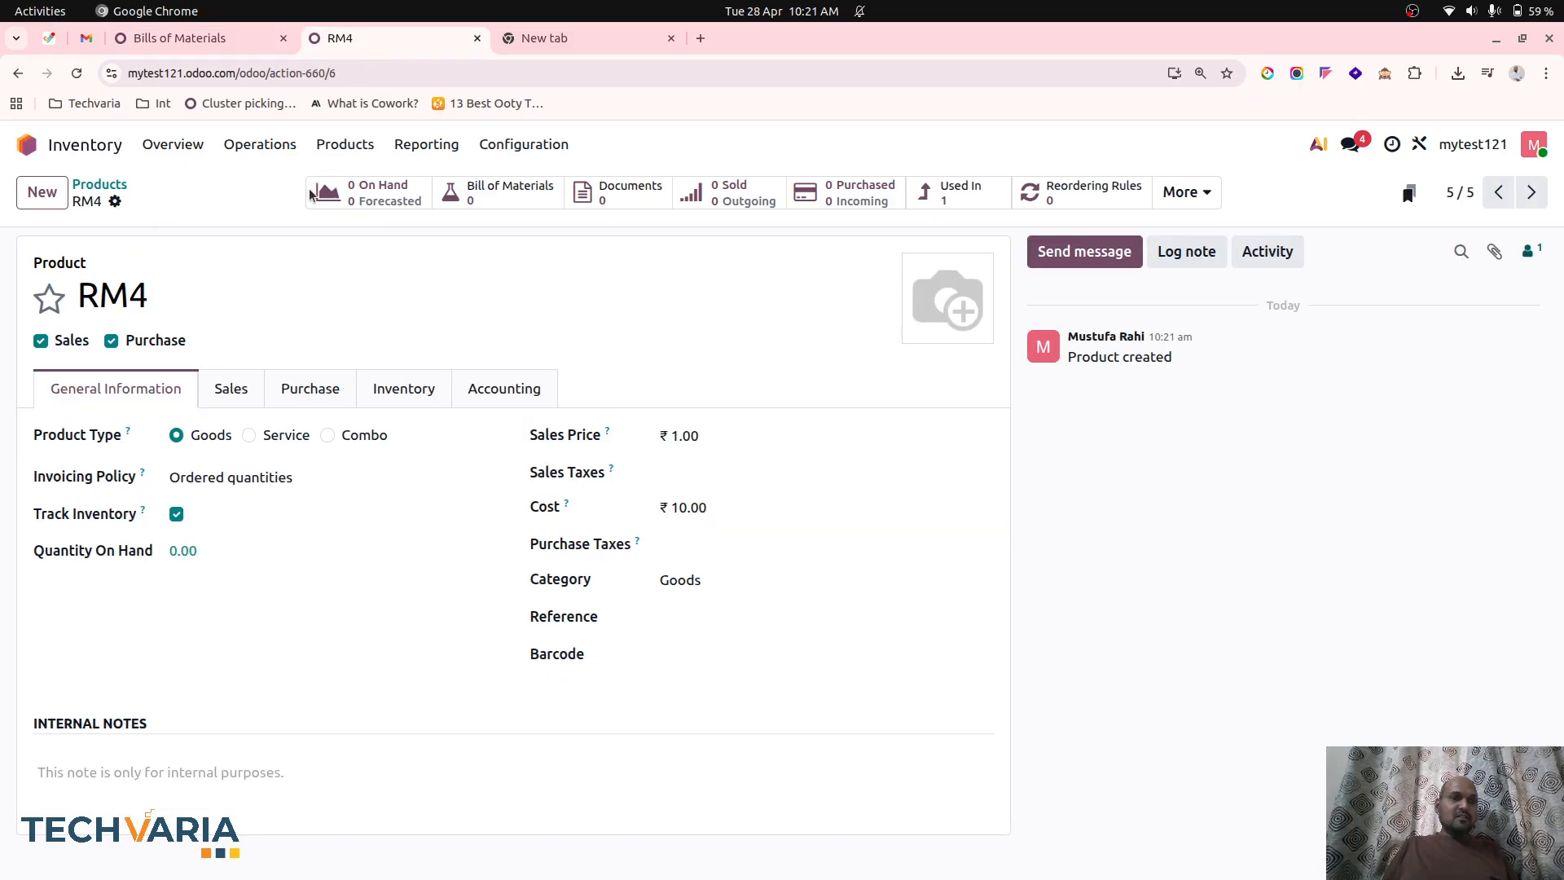
left_click(113, 183)
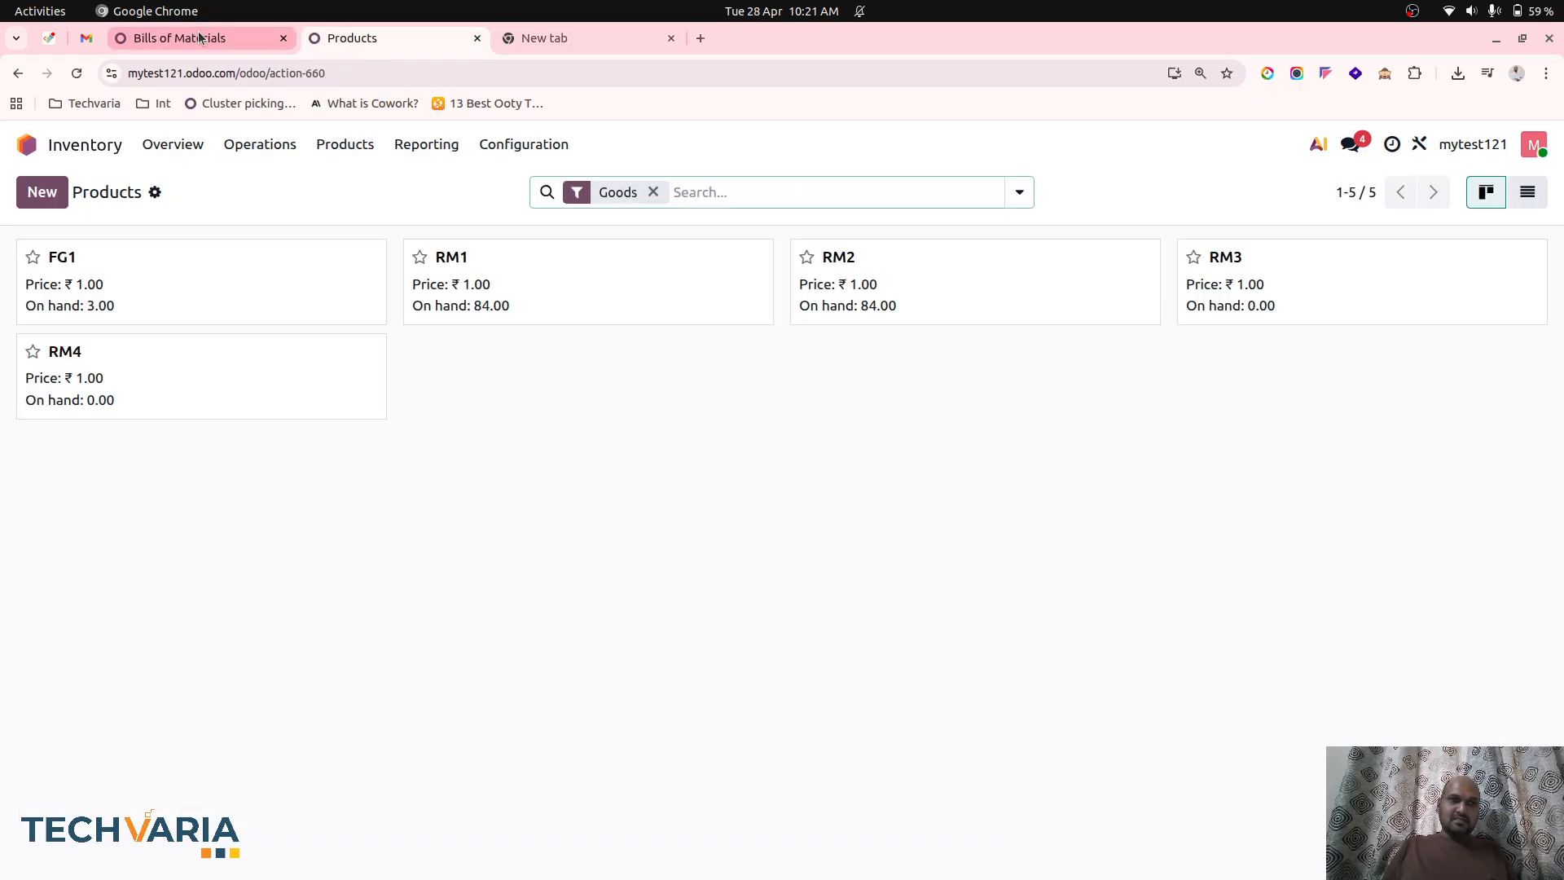
left_click(231, 42)
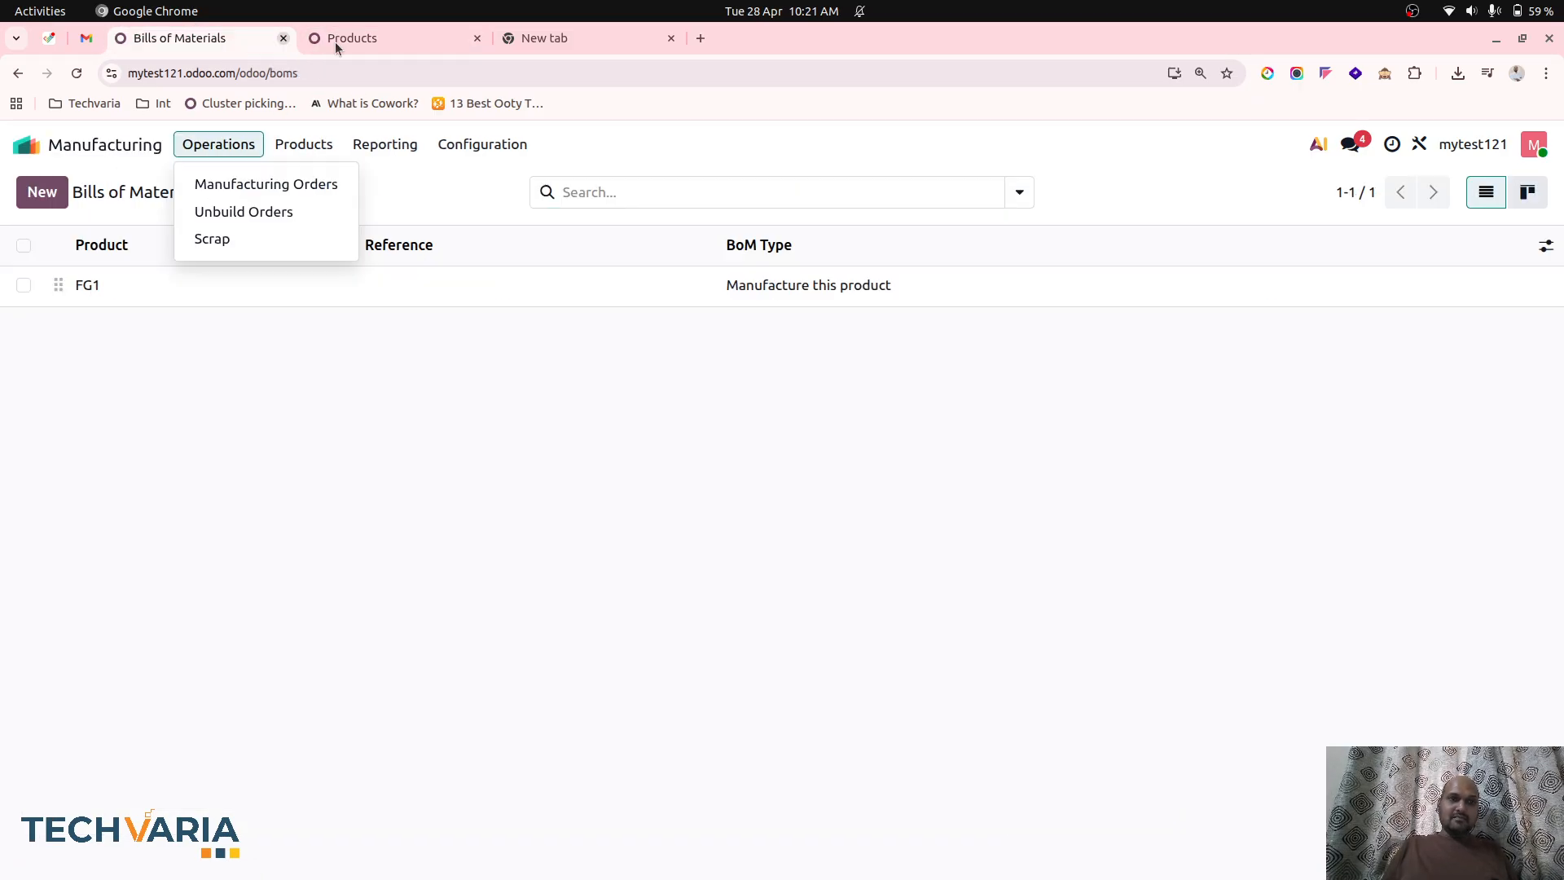
left_click(386, 43)
left_click(227, 45)
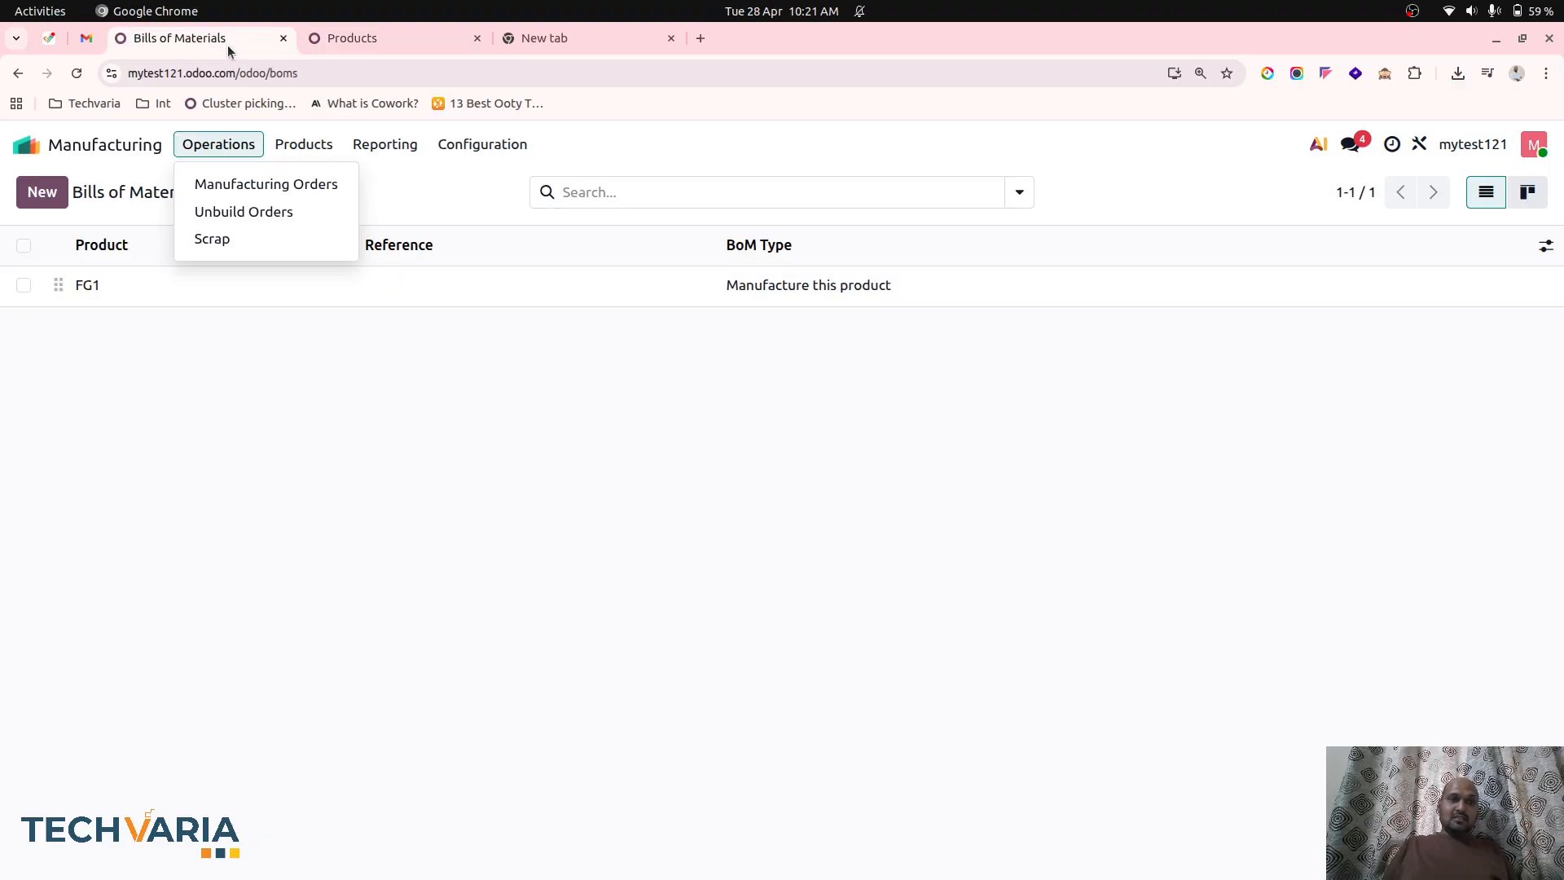
Set RM4's cost to 0 in the Inventory app and save the product.
left_click(332, 46)
left_click(244, 391)
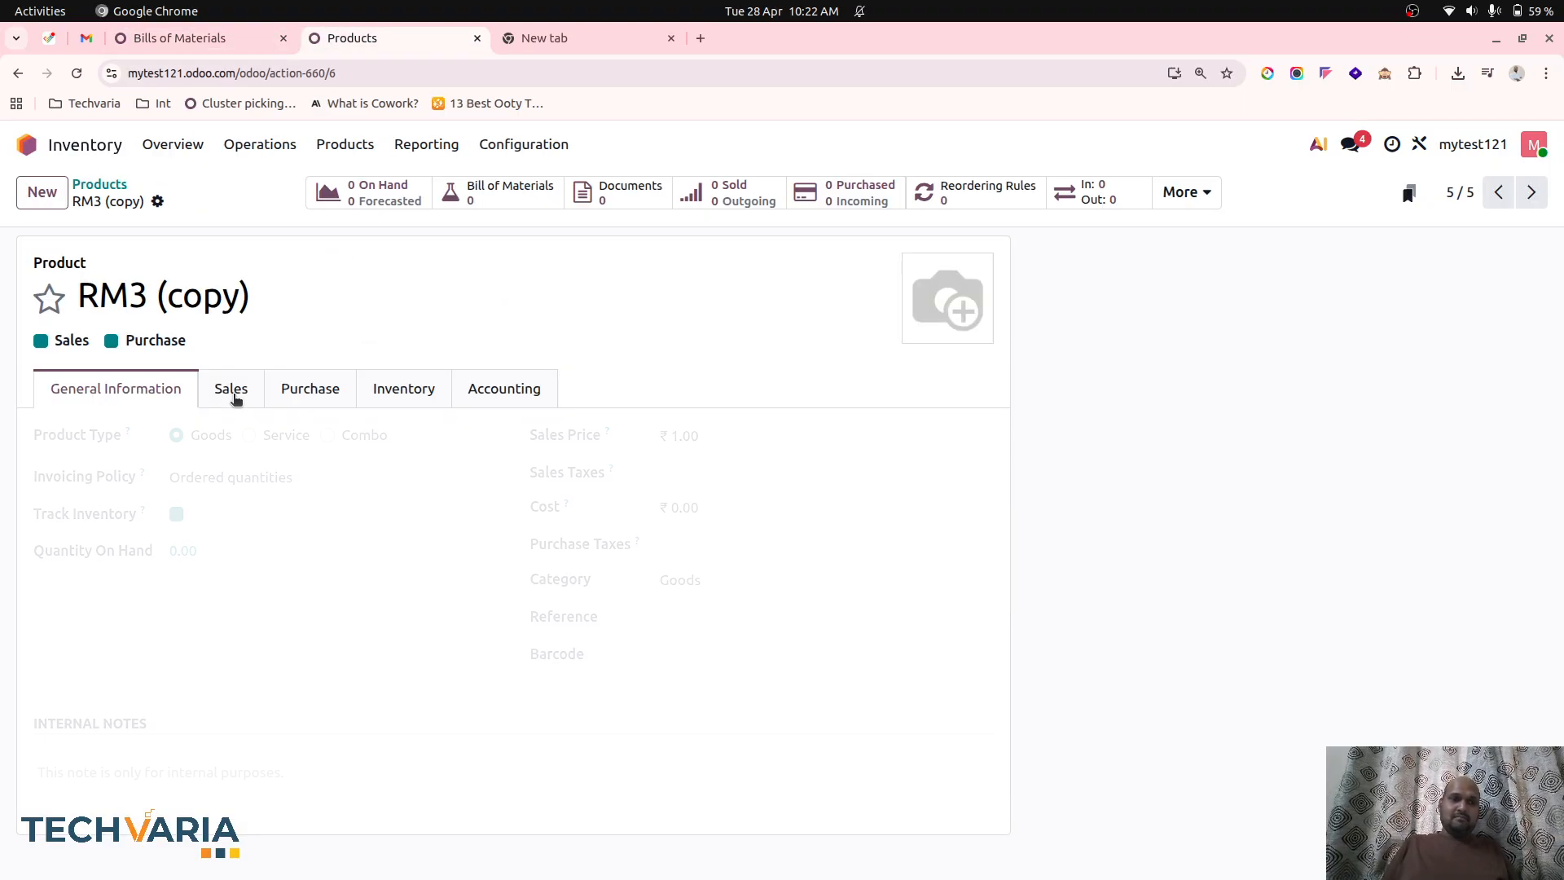
left_click(698, 508)
type("0")
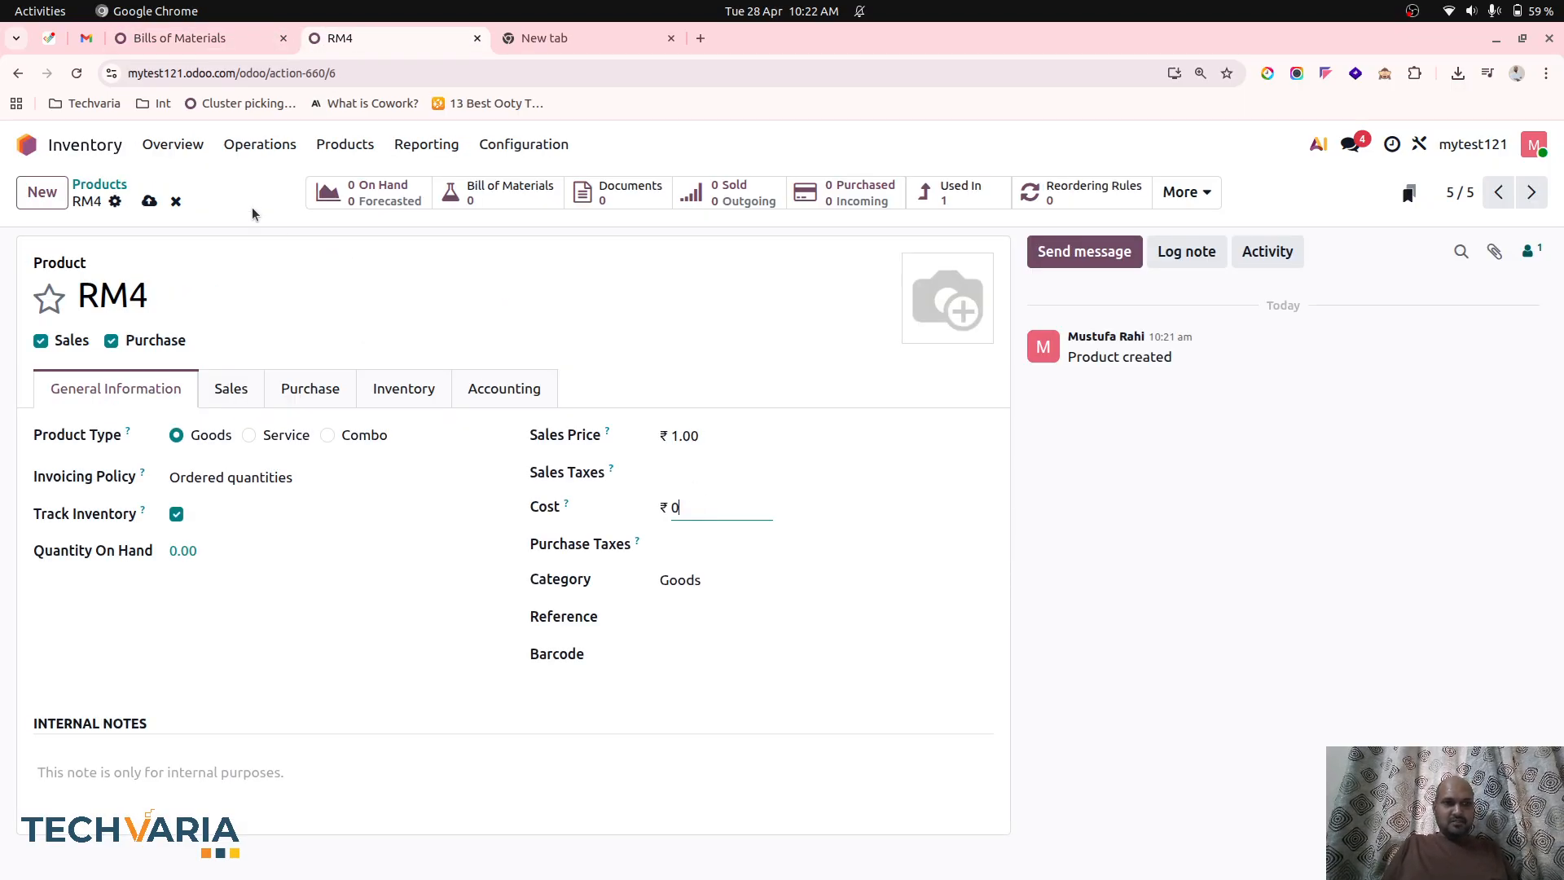
left_click(150, 201)
left_click(151, 11)
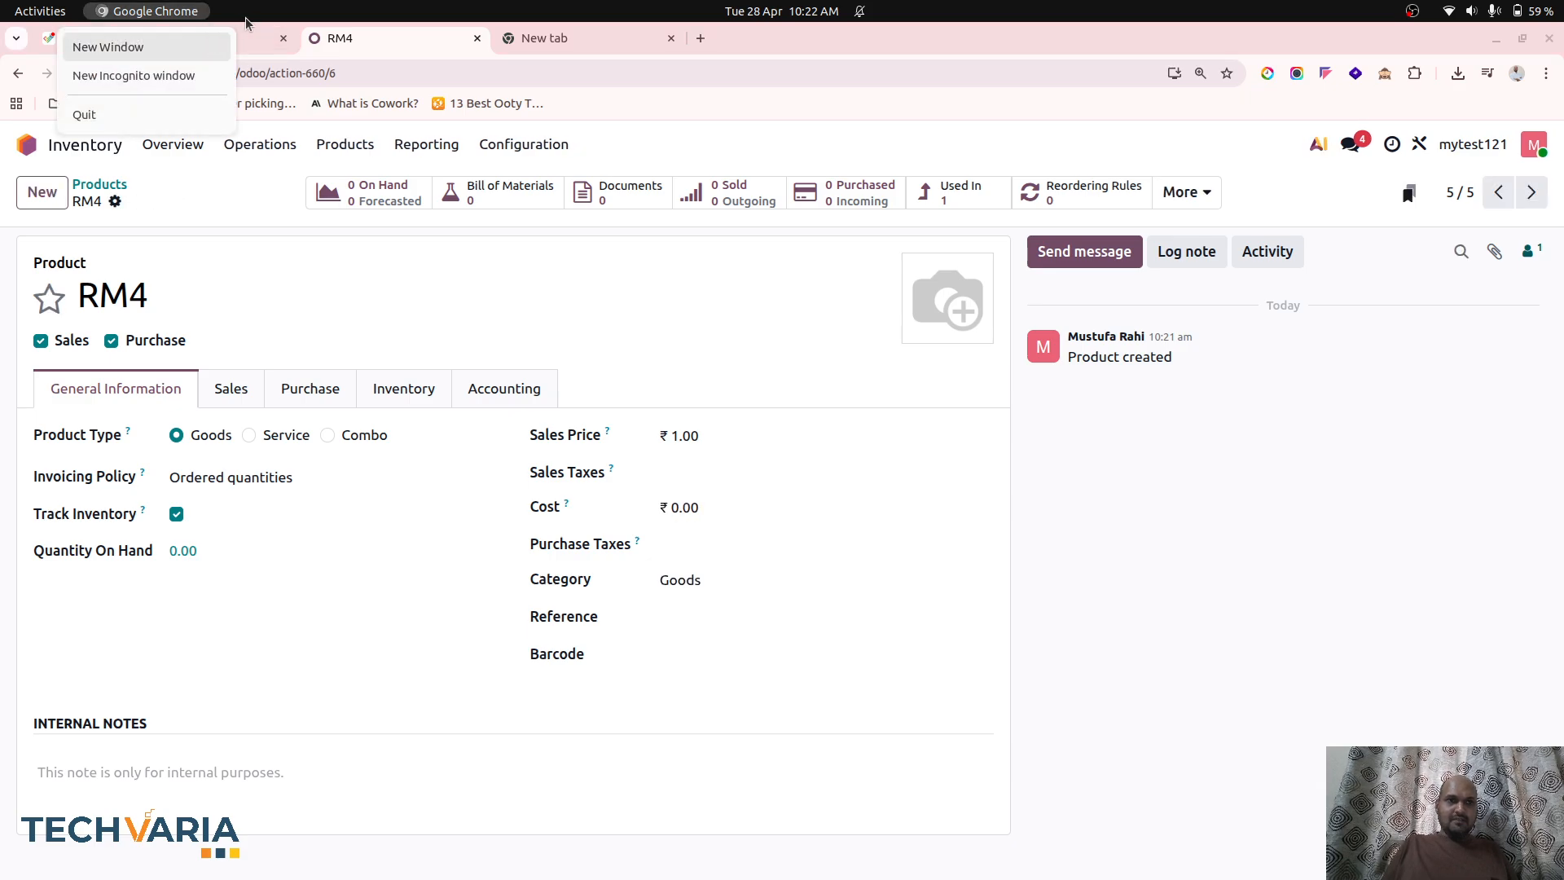
Review the component costs in the BoM Overview of FG1's bill of materials.
left_click(248, 39)
left_click(743, 287)
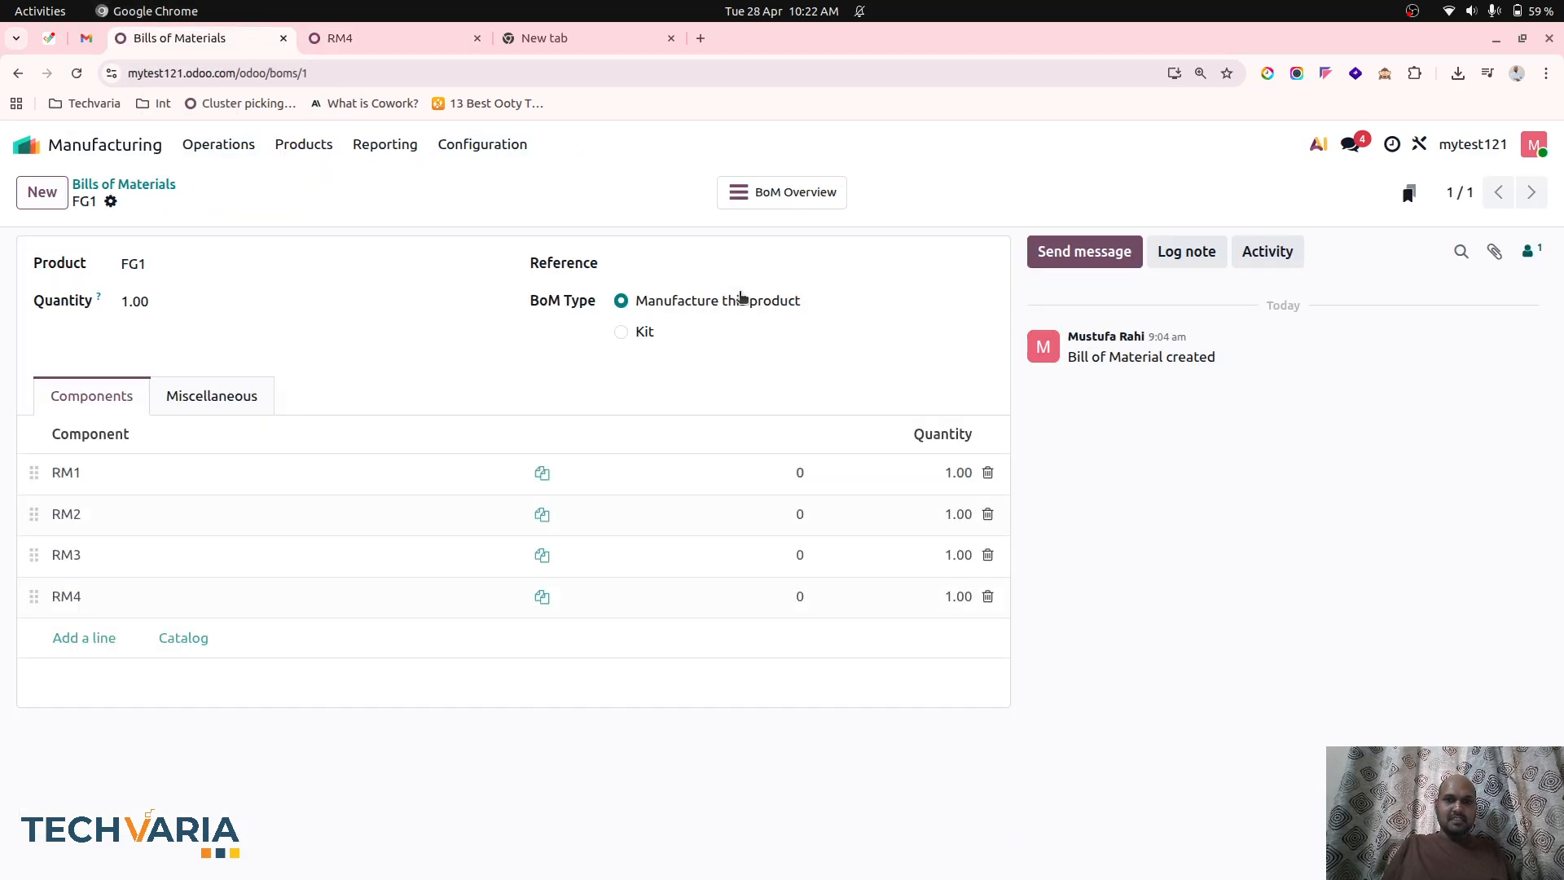
left_click(790, 194)
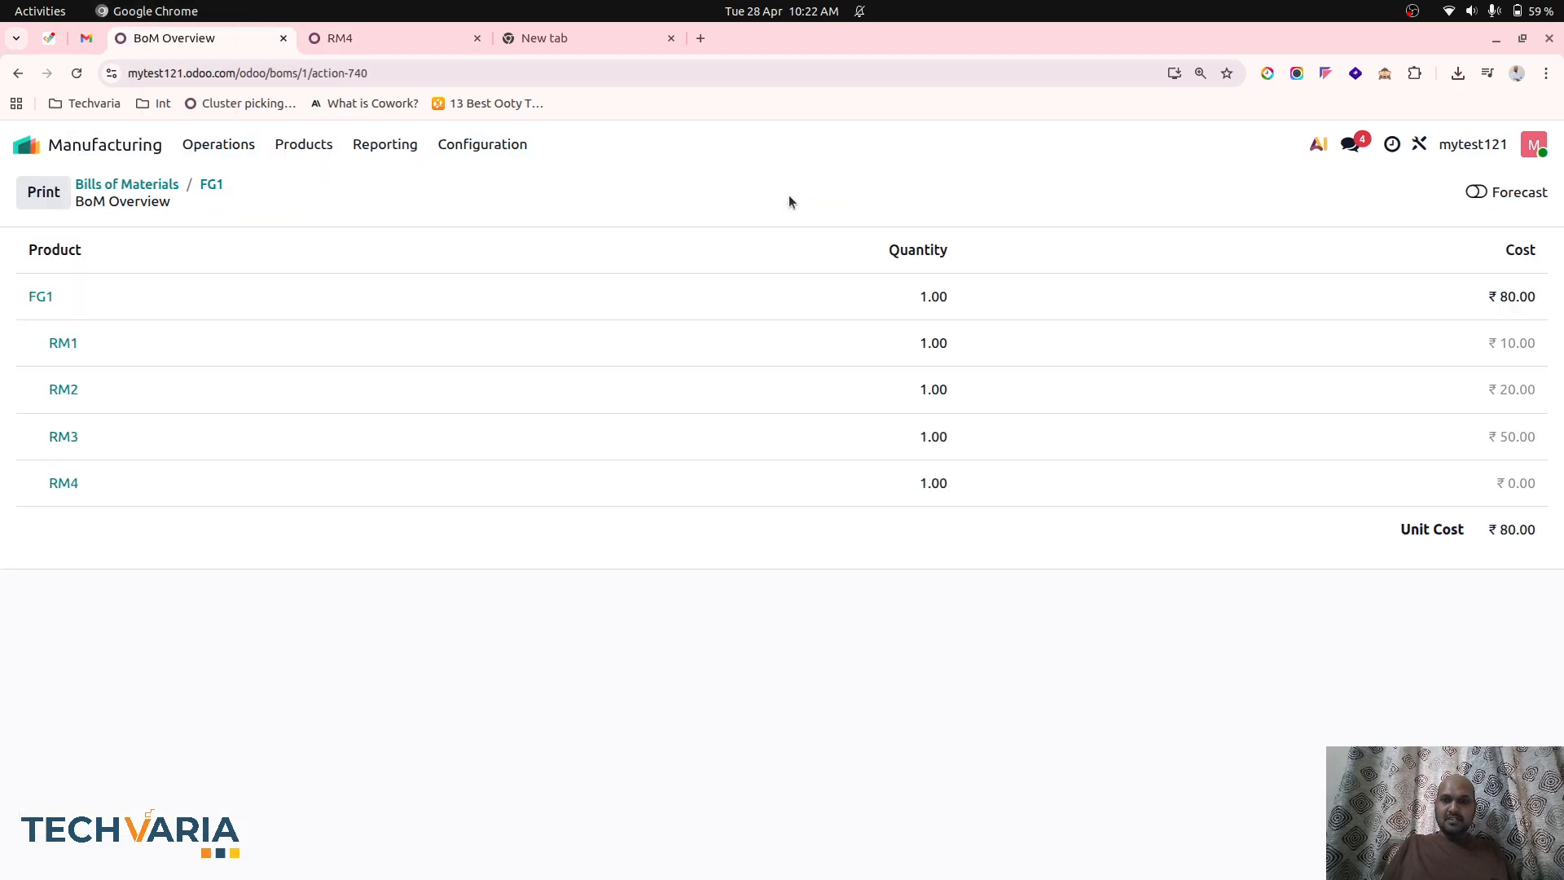
left_click(323, 45)
left_click(174, 38)
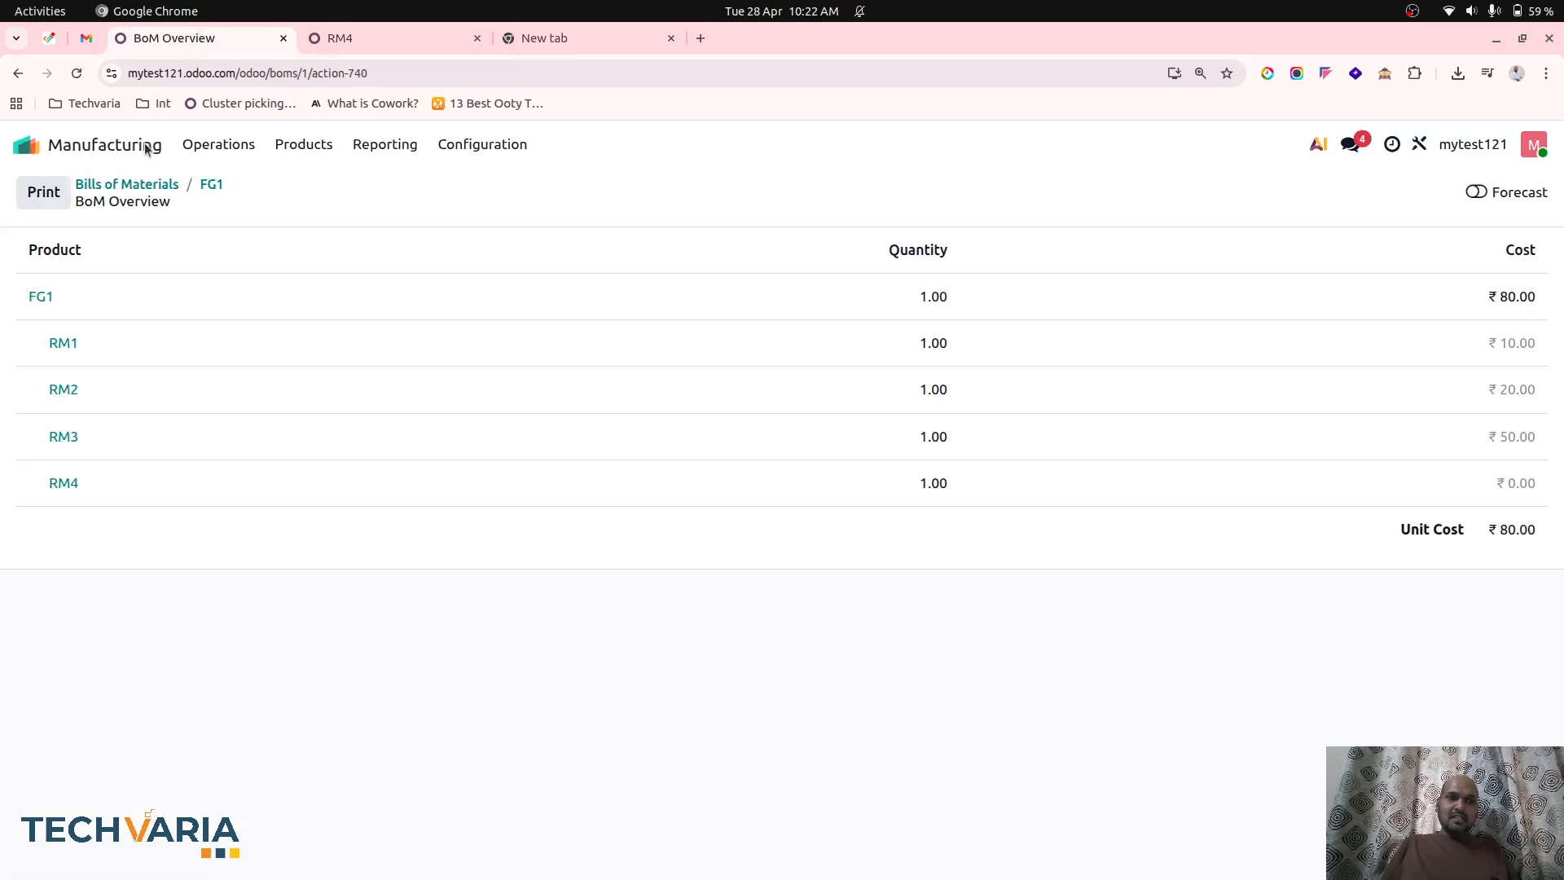
Create a manufacturing order for 1 unit of FG1, save and confirm it, and produce the full quantity.
left_click(237, 143)
left_click(255, 186)
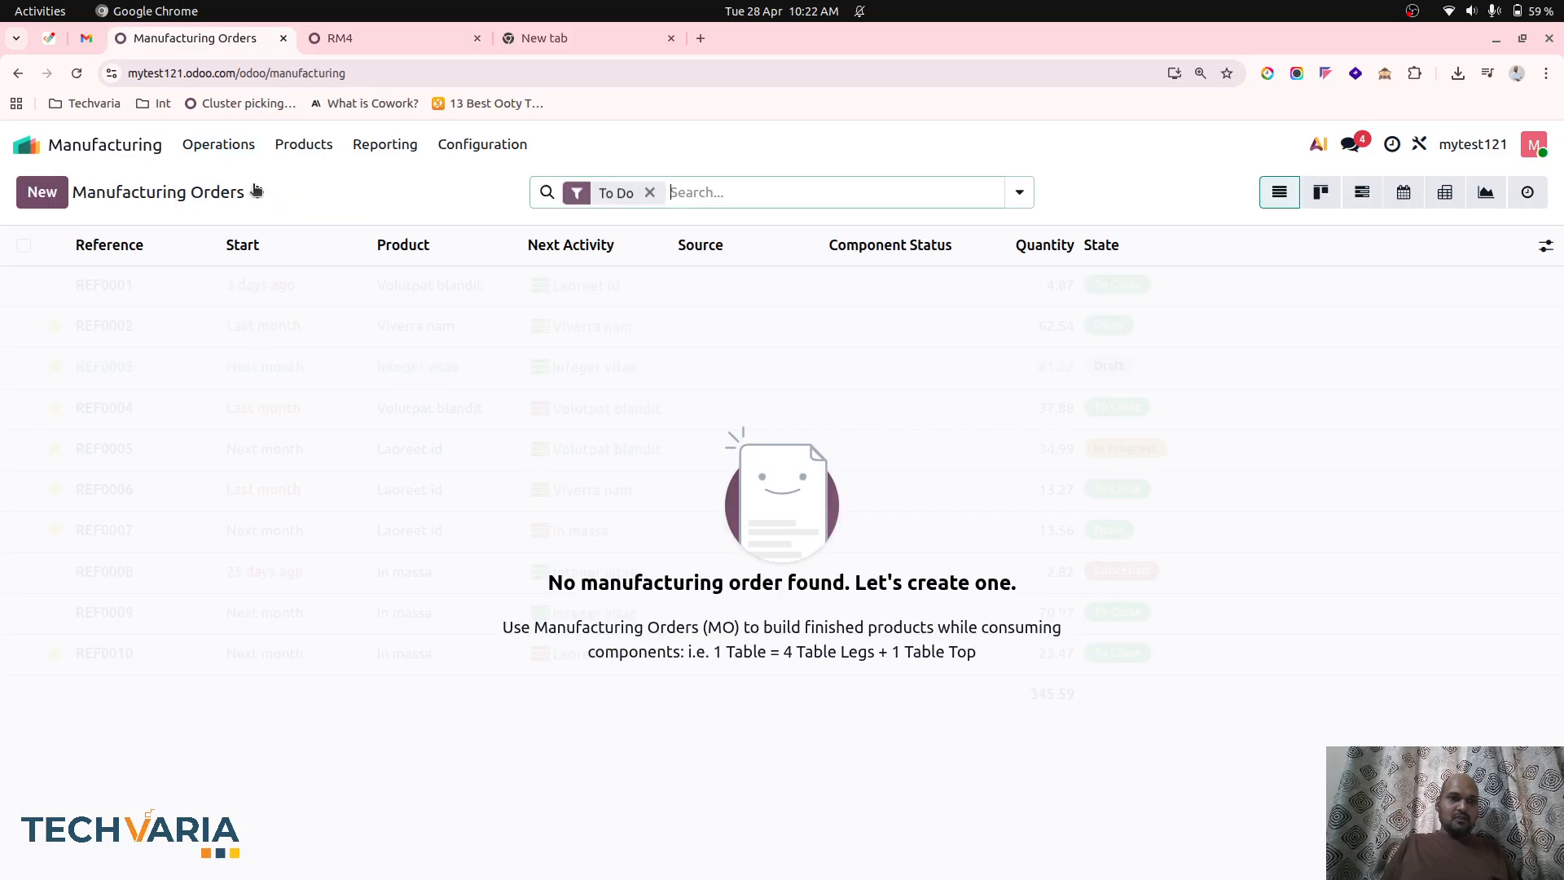
left_click(42, 192)
left_click(290, 359)
left_click(244, 396)
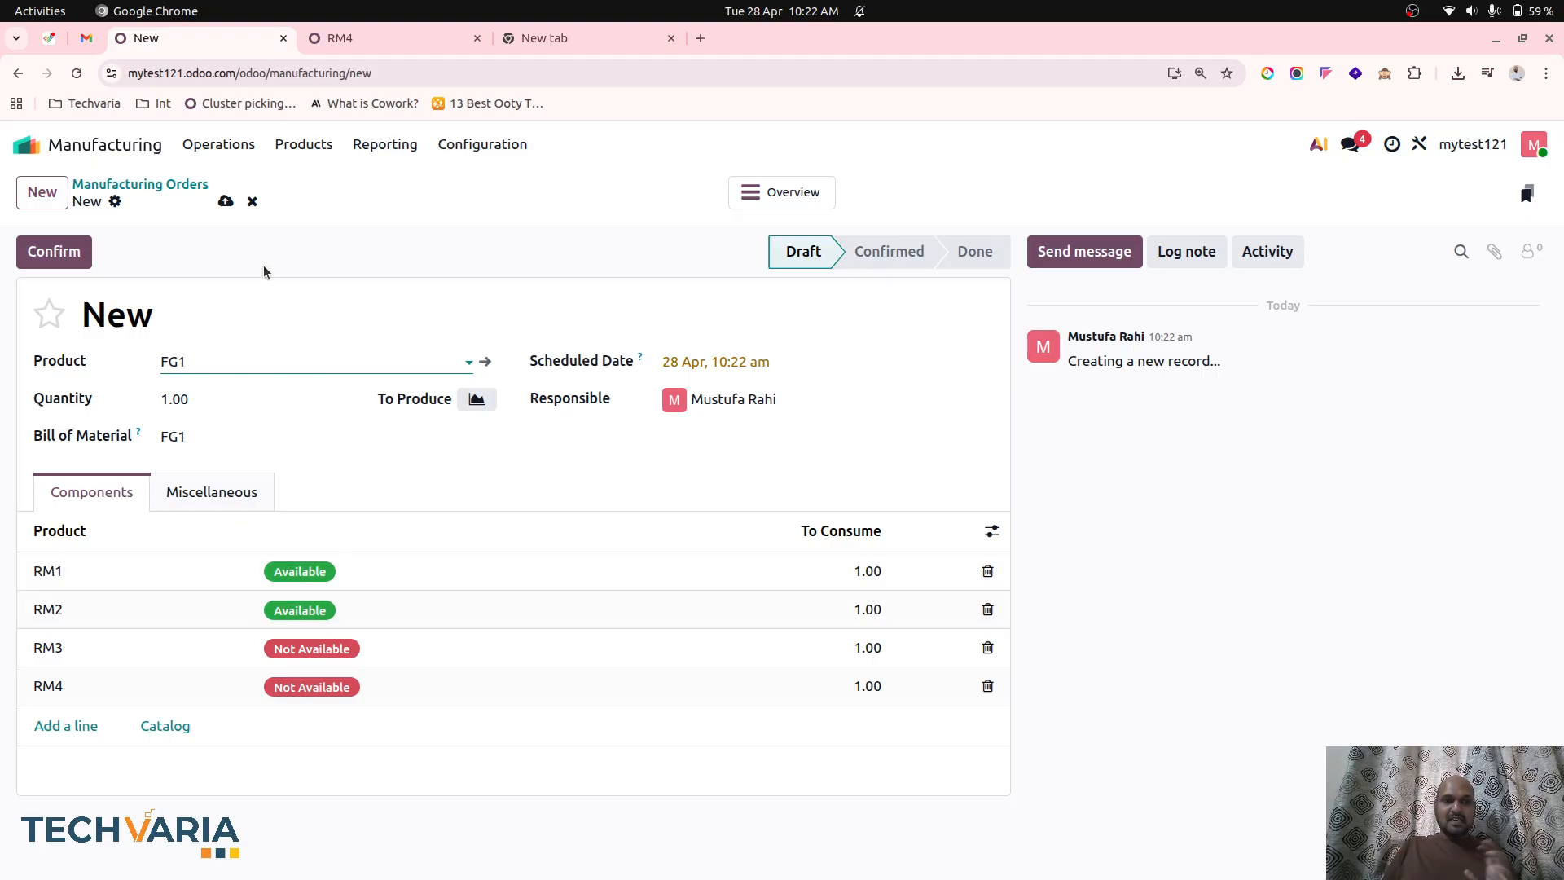
left_click(231, 199)
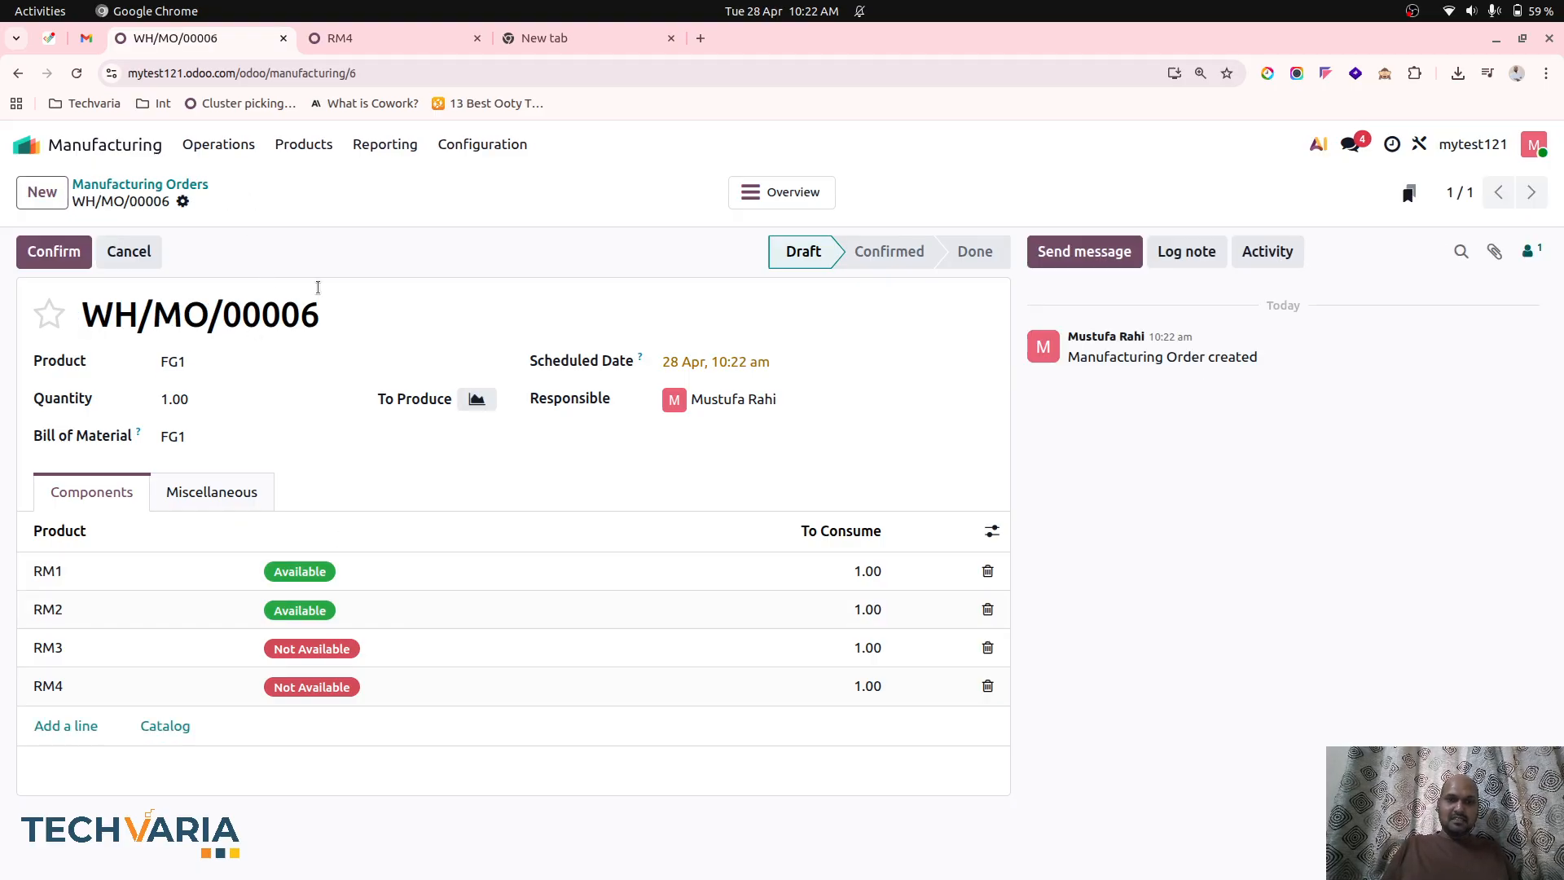
left_click(61, 250)
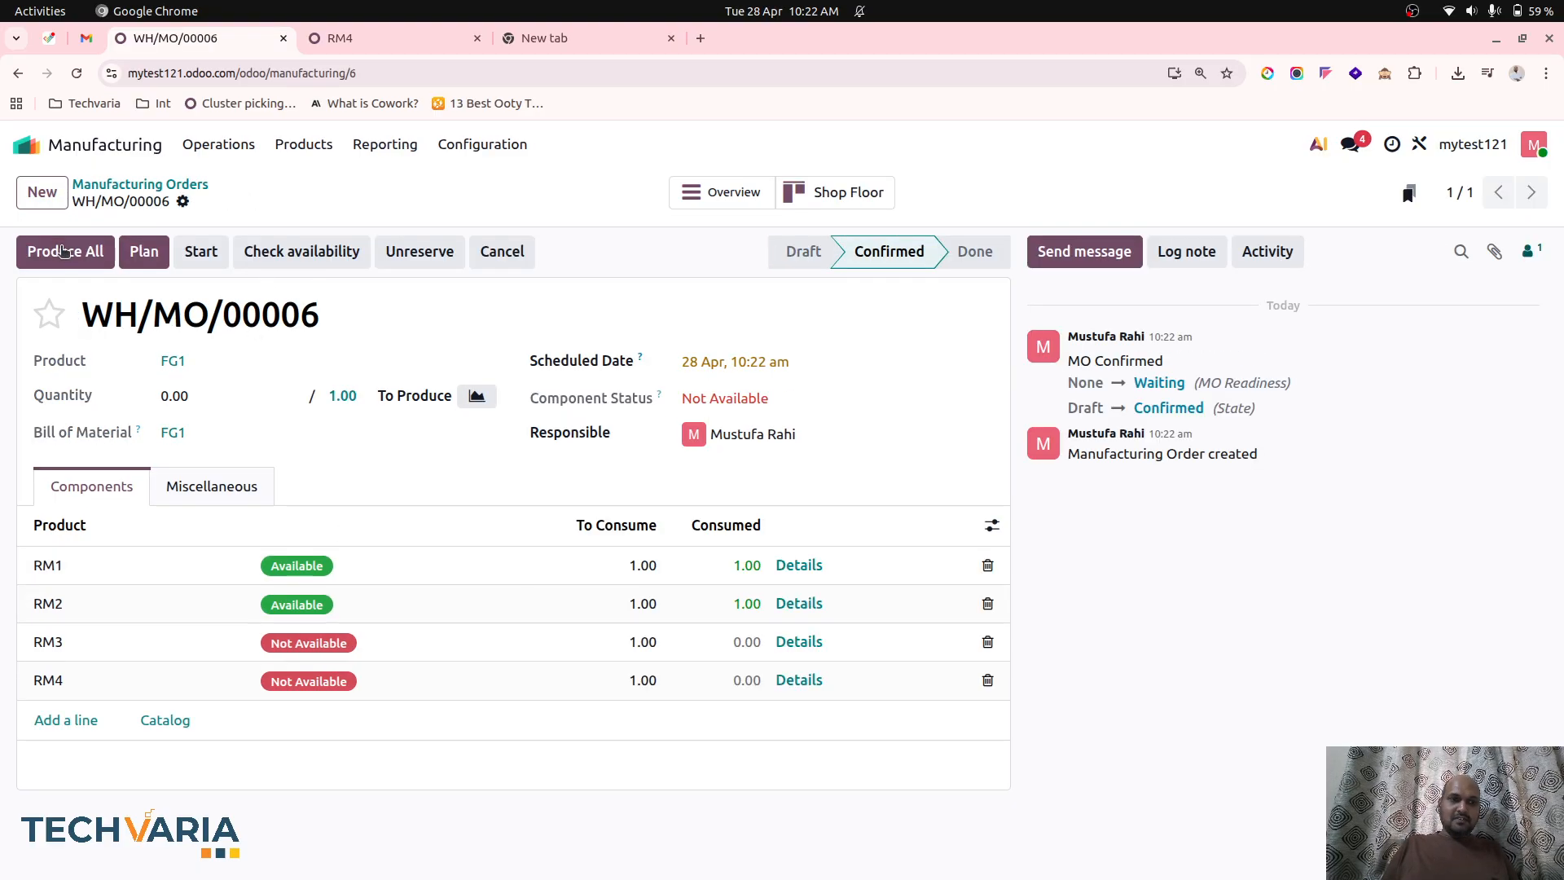
left_click(71, 259)
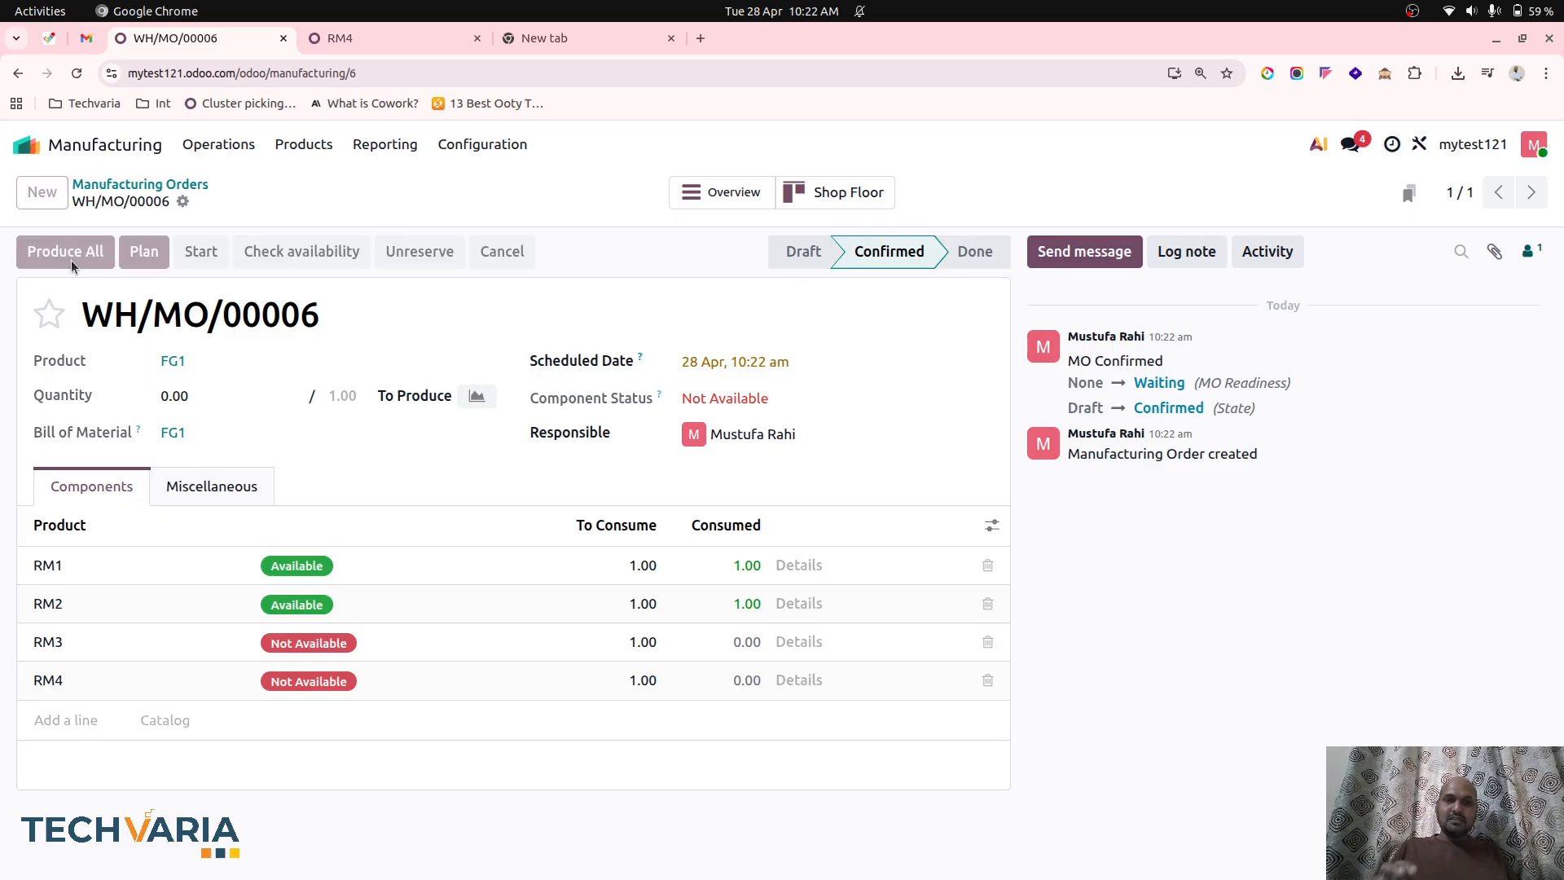
Check the on-hand quantities in the Inventory product list and the cost on the FG1 product record.
left_click(350, 39)
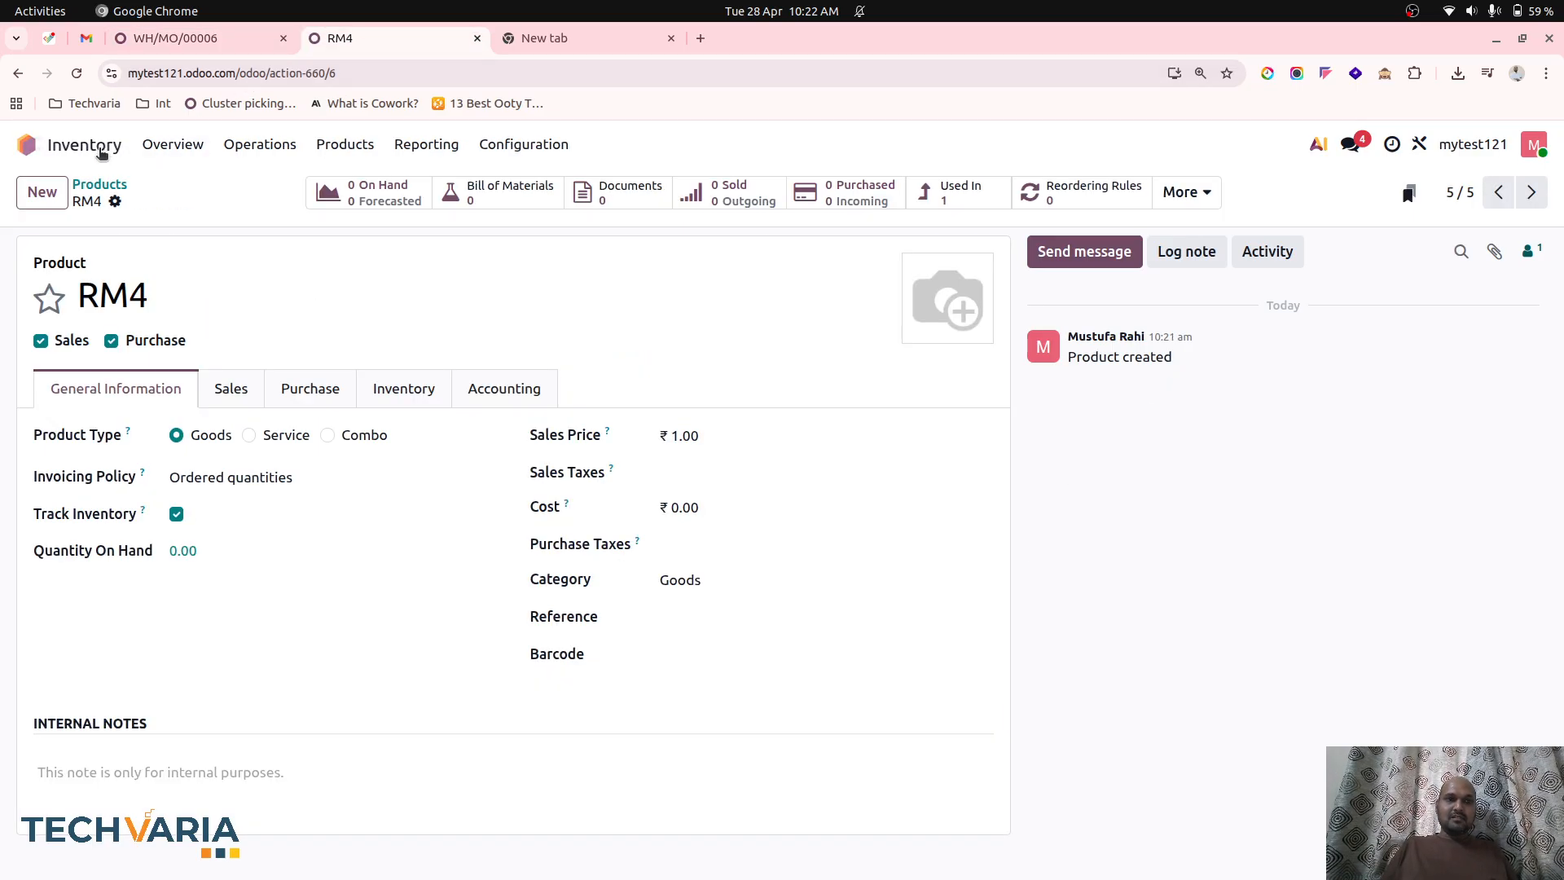
left_click(357, 147)
left_click(362, 183)
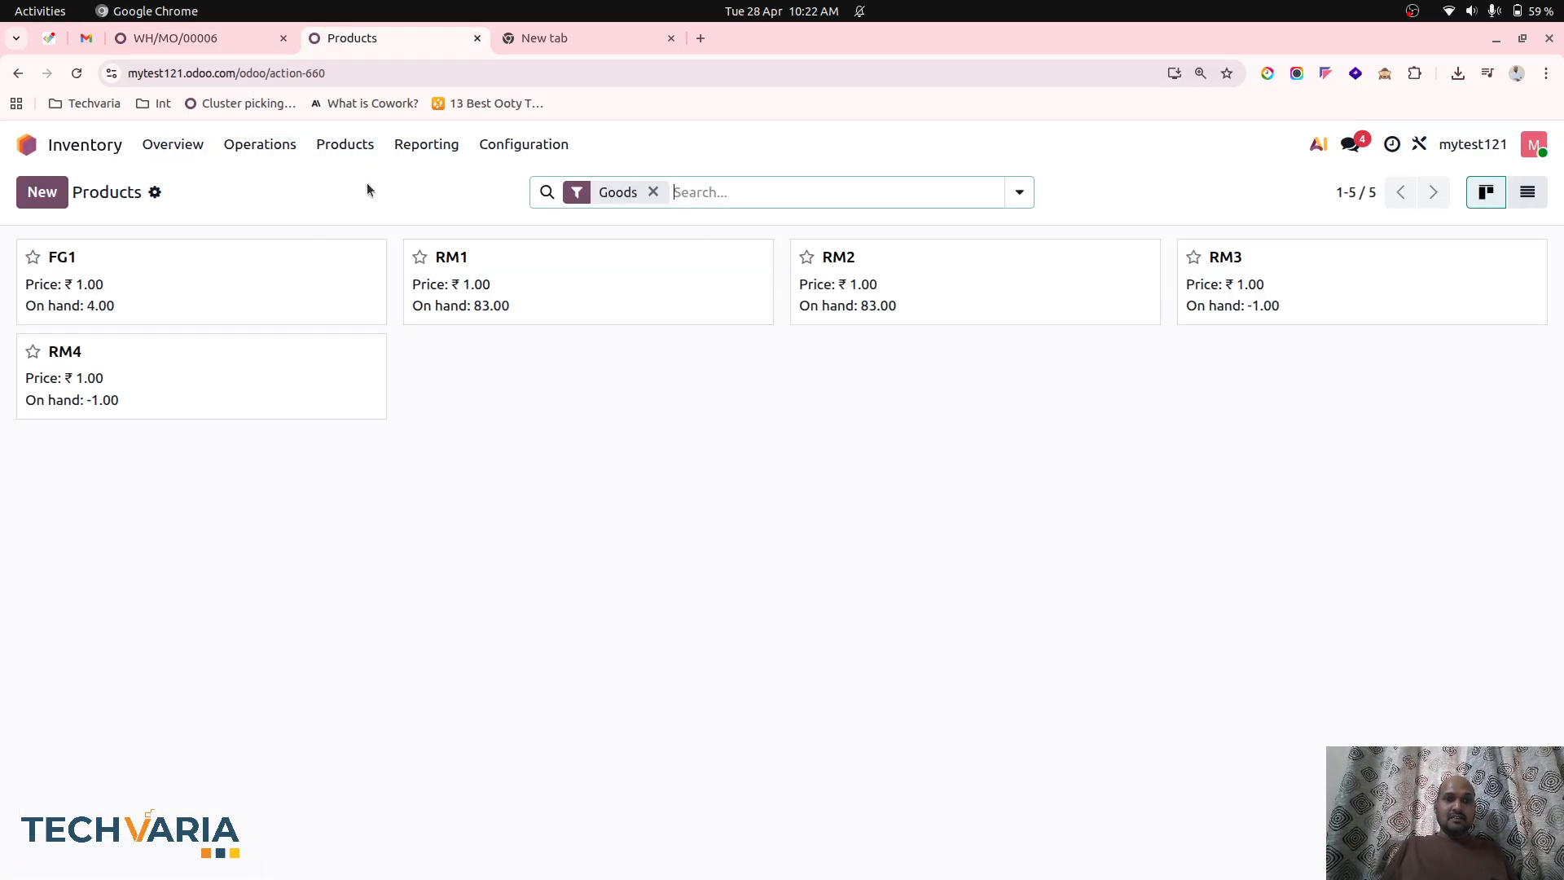
left_click(180, 287)
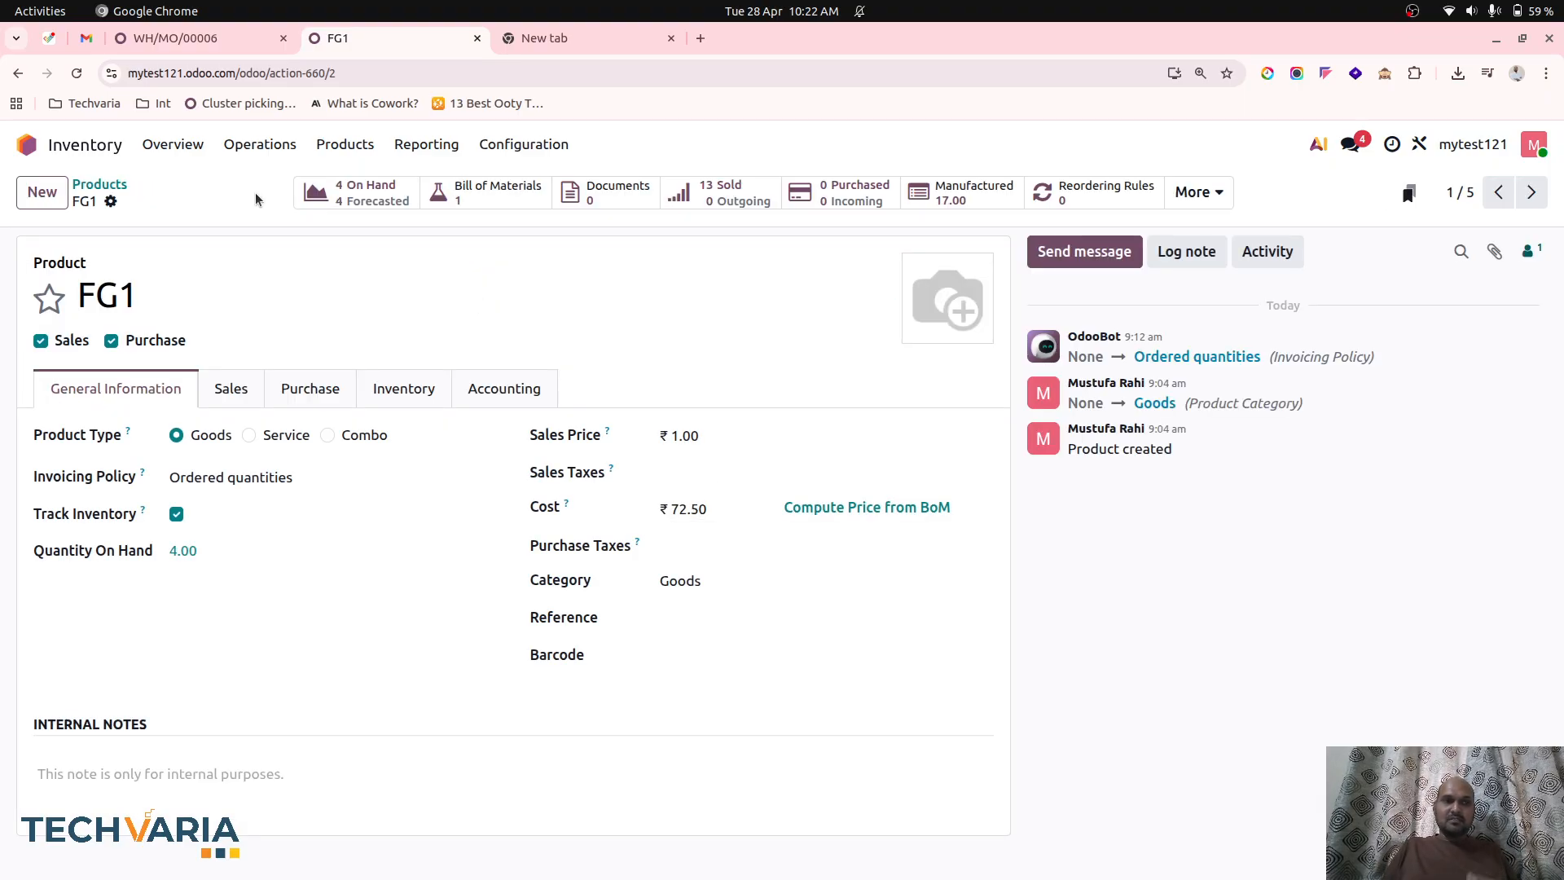
Examine the new manufacturing entries in the General Ledger of account 100310 Inventories, opened from the Balance Sheet in Accounting.
left_click(95, 140)
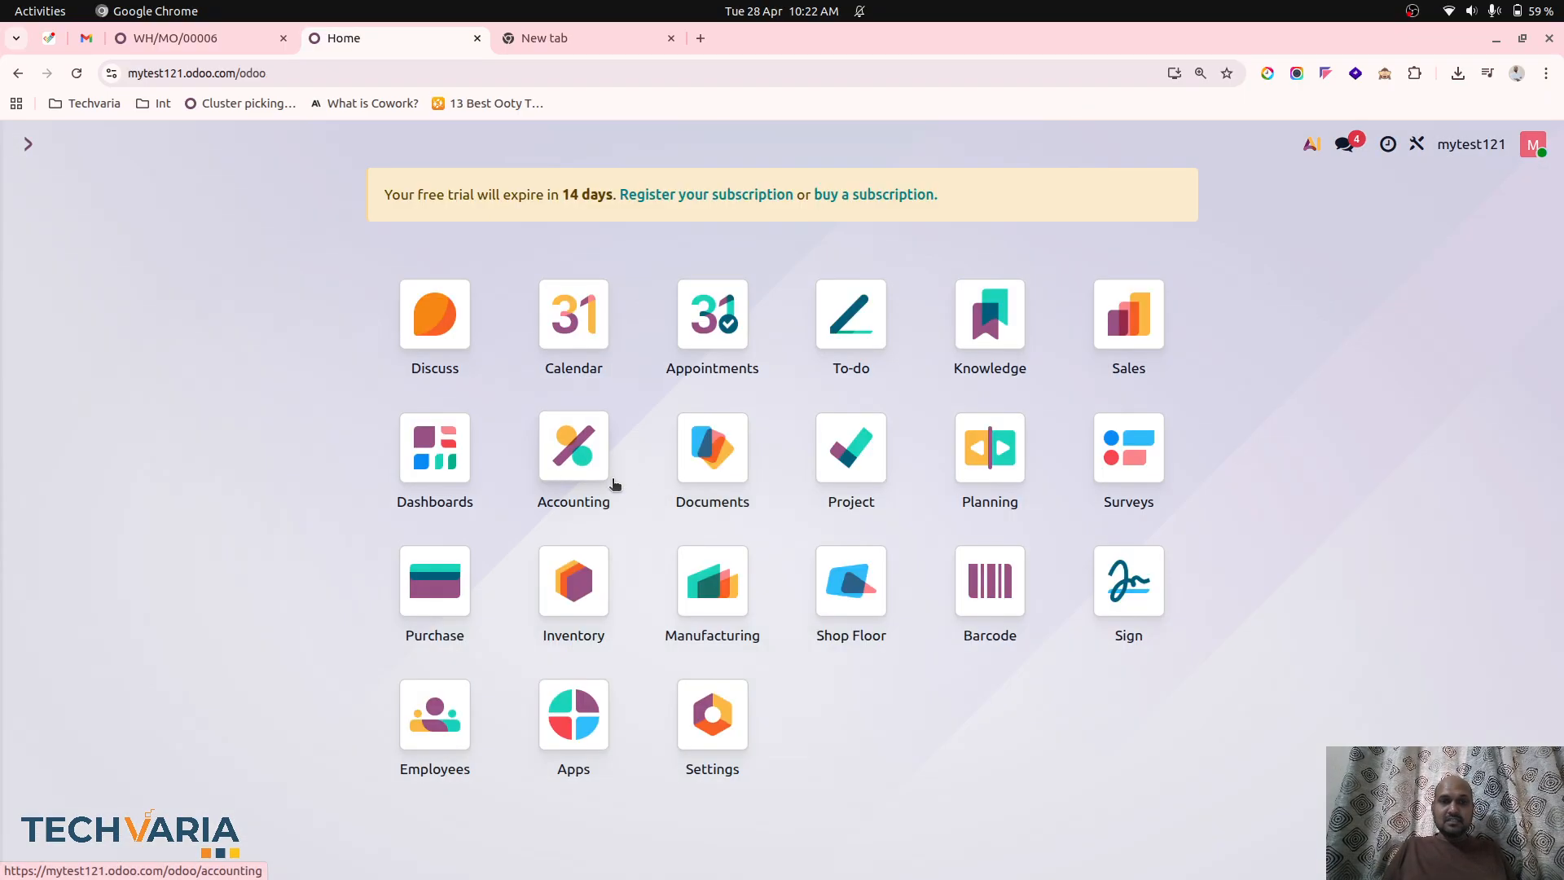
left_click(570, 471)
left_click(590, 152)
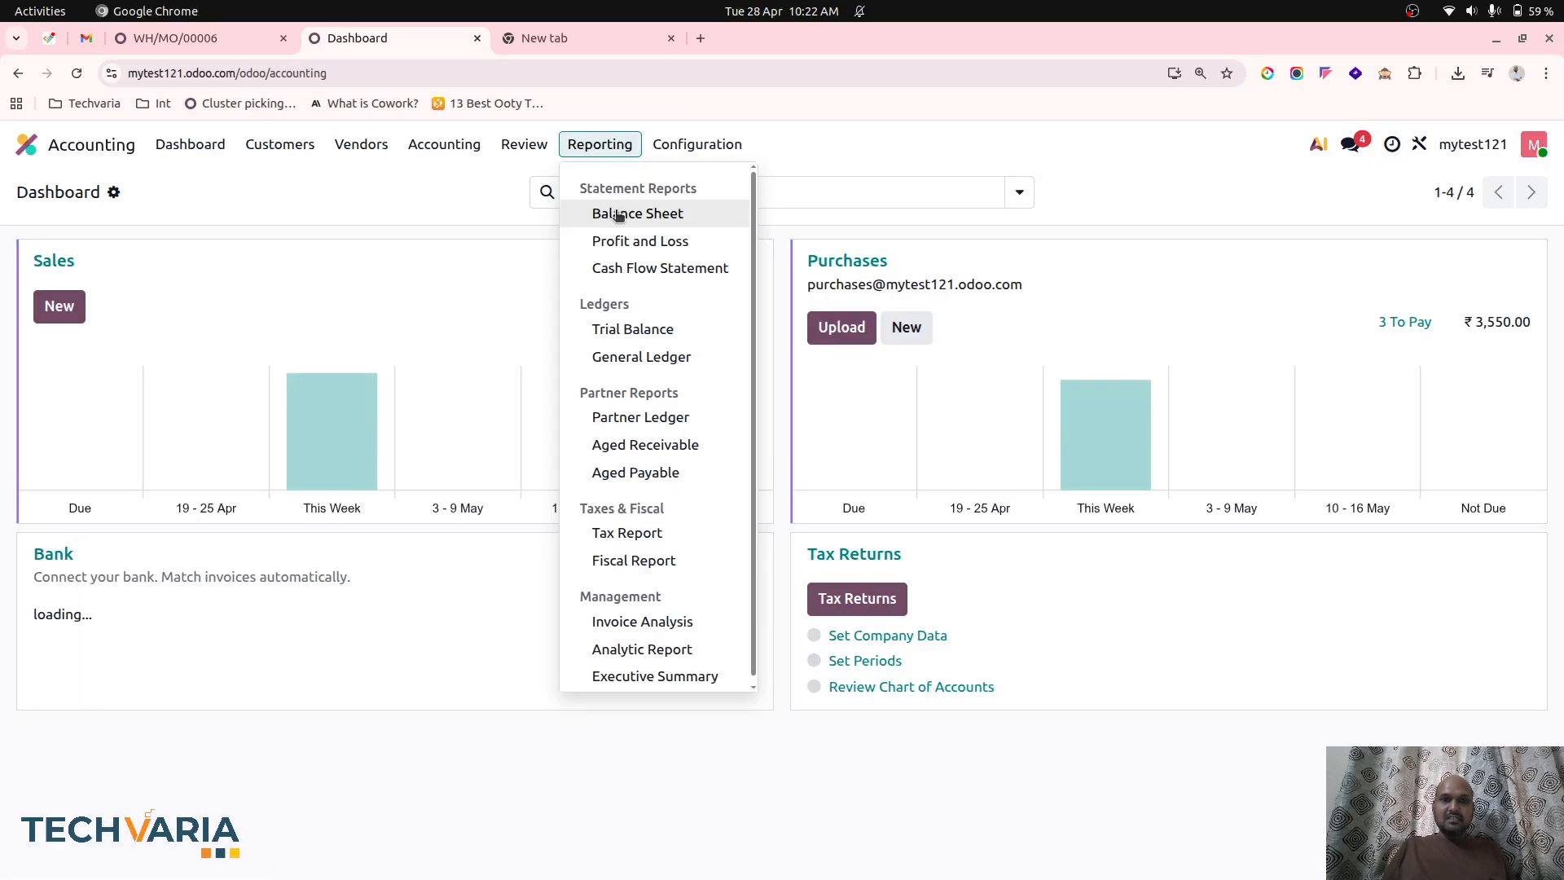
left_click(641, 213)
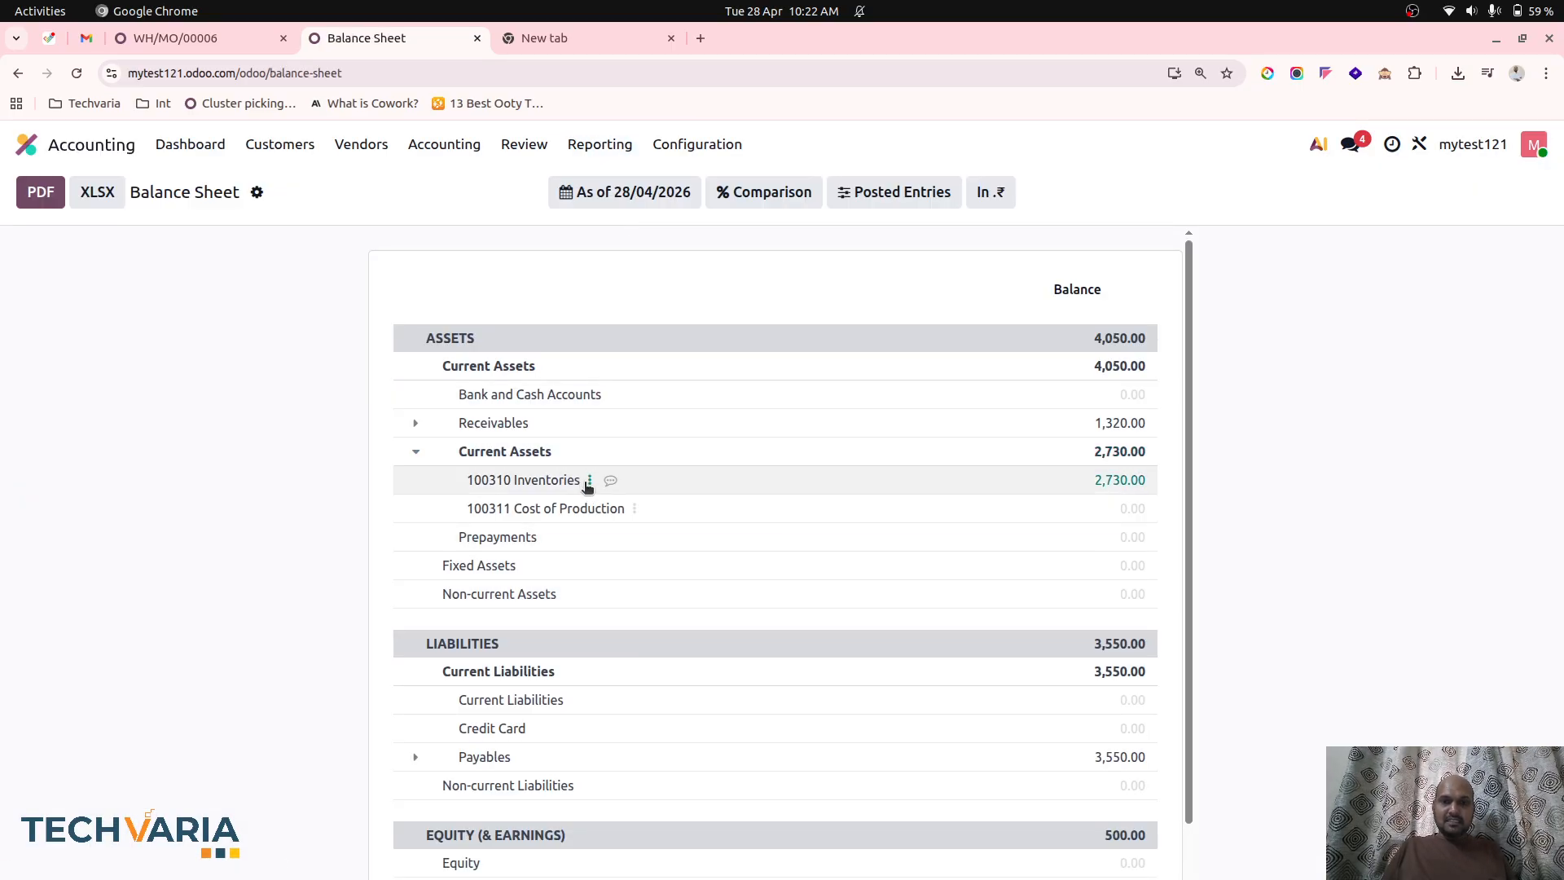
left_click(588, 481)
left_click(656, 496)
scroll(896, 676, "down", 5)
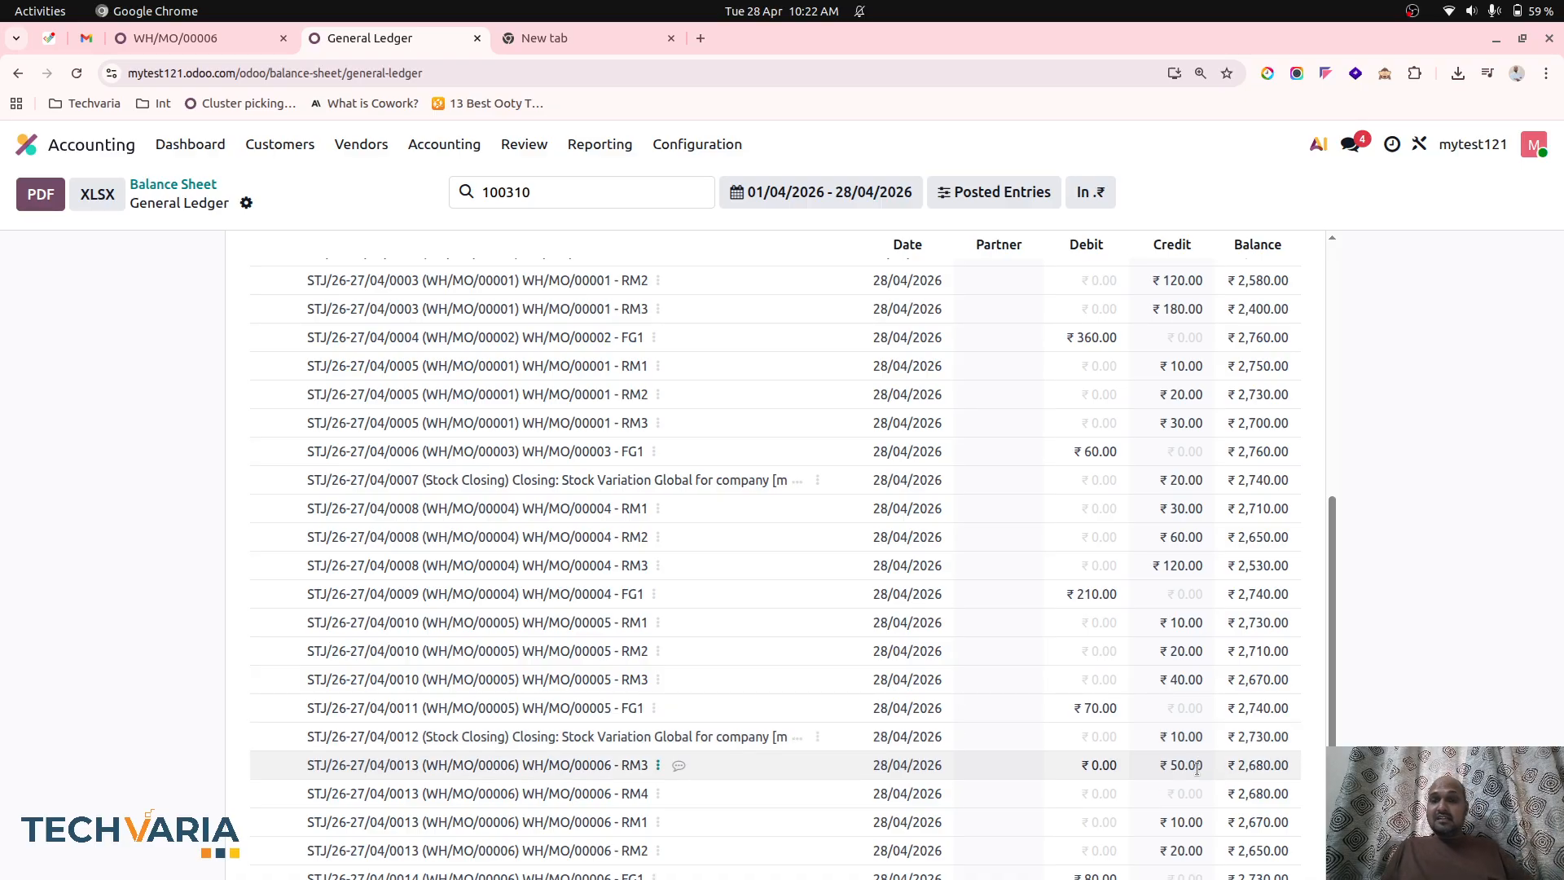
Create a new request for quotation for Vendor1 in the Purchase app.
left_click(216, 37)
left_click(85, 140)
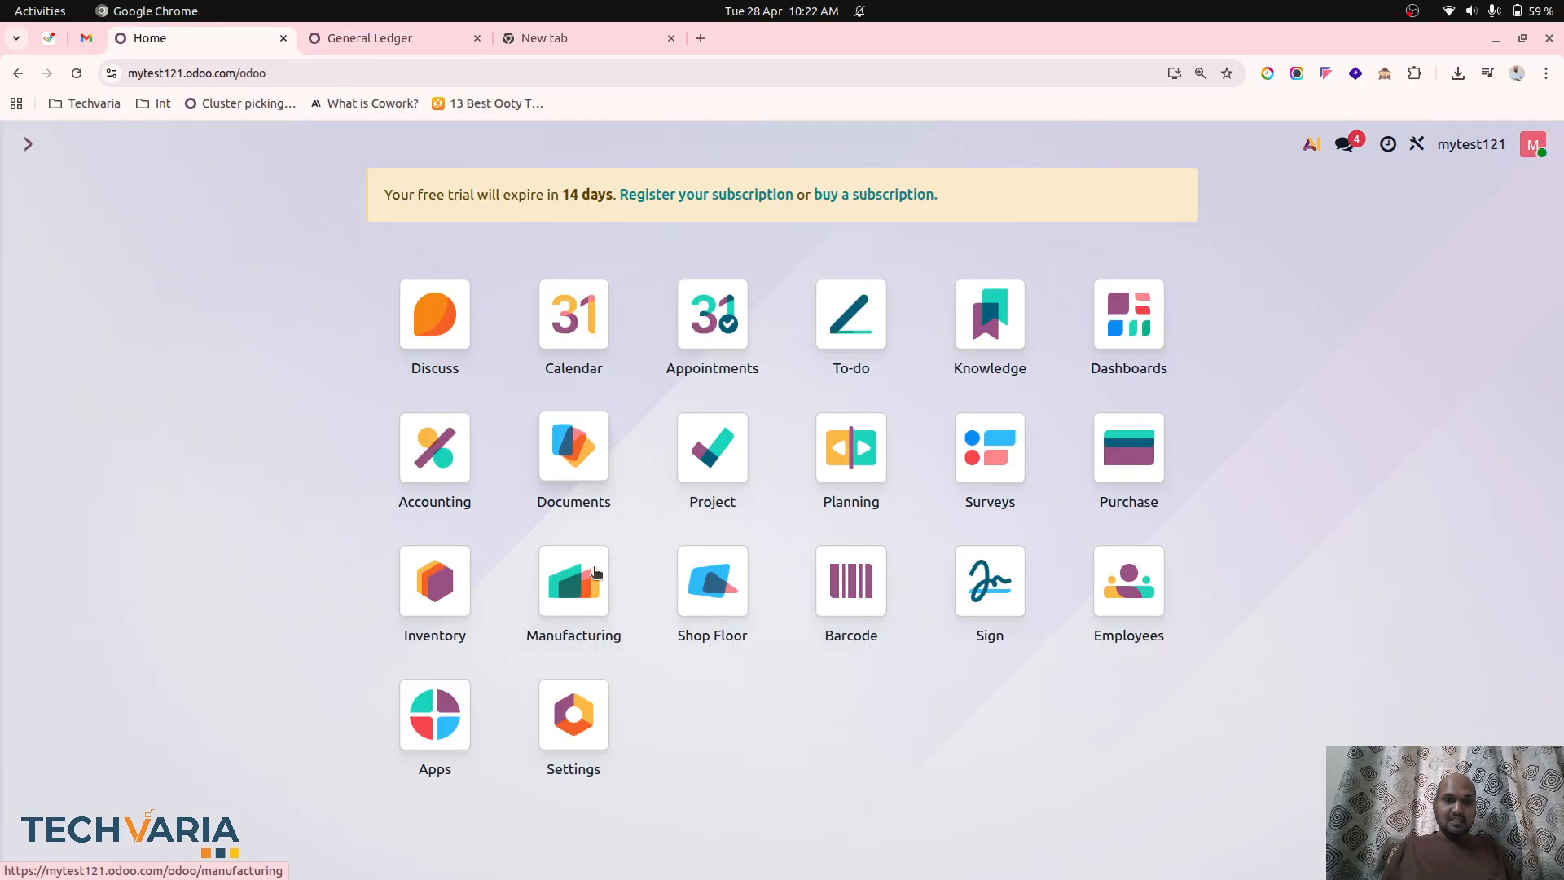
left_click(1128, 448)
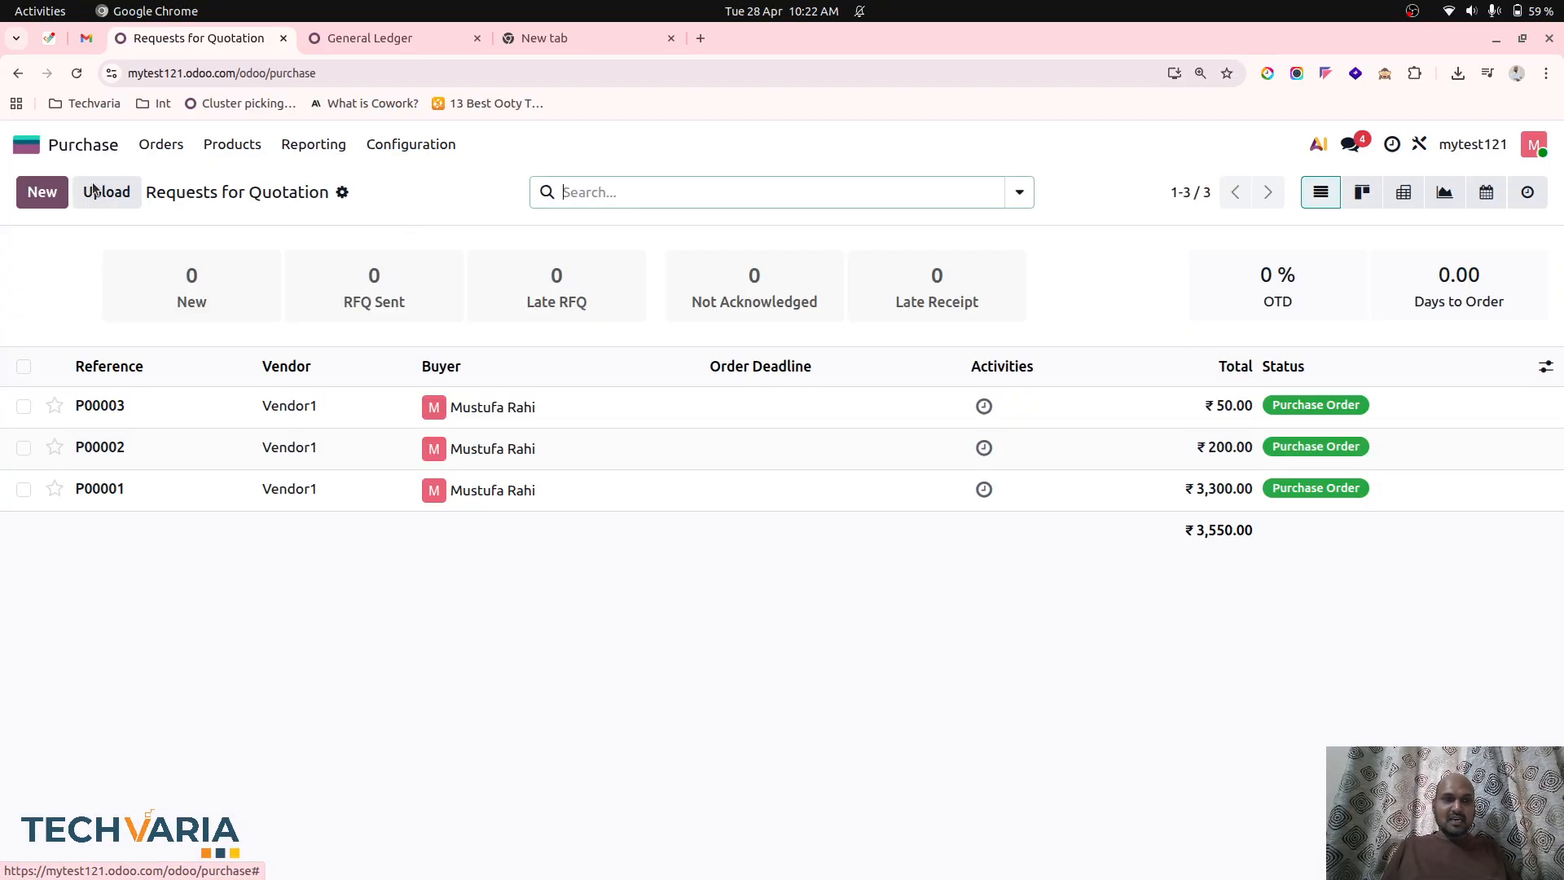
left_click(42, 191)
left_click(229, 376)
left_click(231, 417)
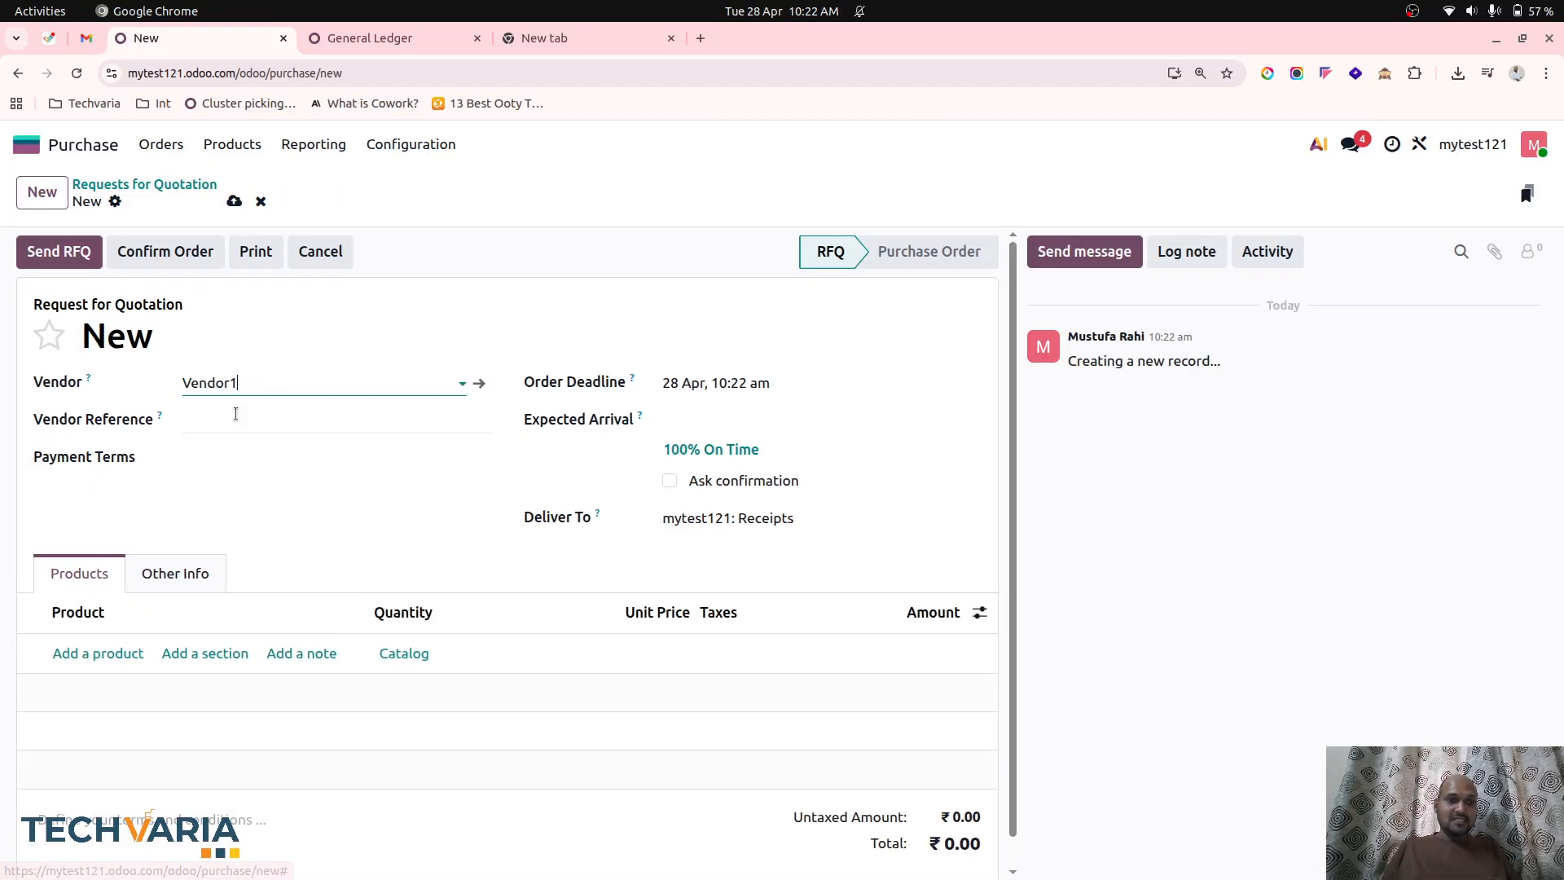
Add RM3 and RM4 with quantity 1 each at a unit price of 30 to the request for quotation and save it.
left_click(112, 651)
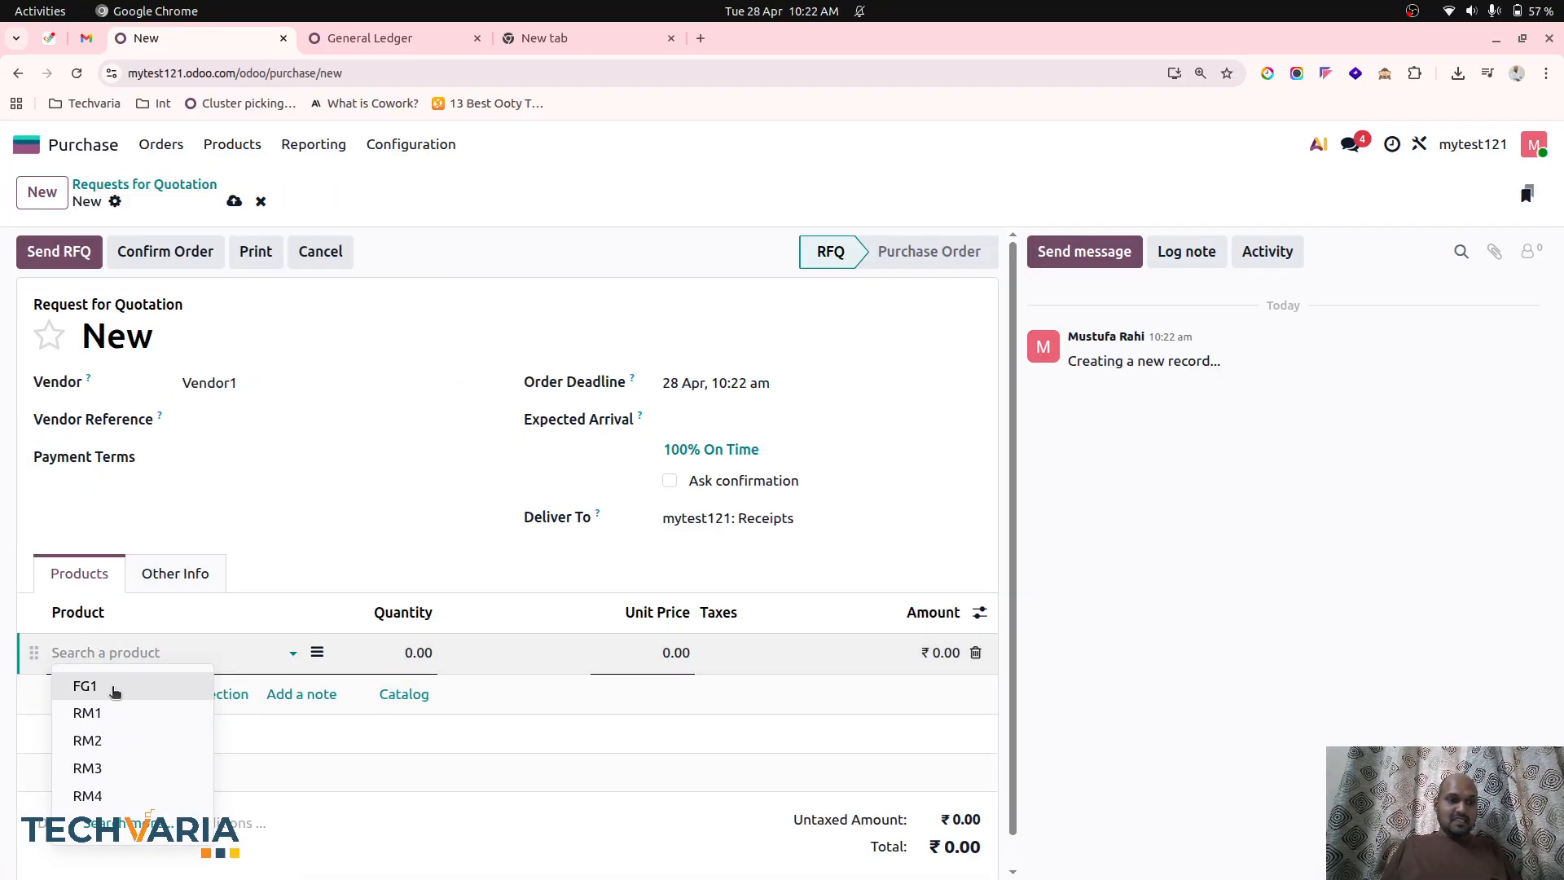
left_click(125, 761)
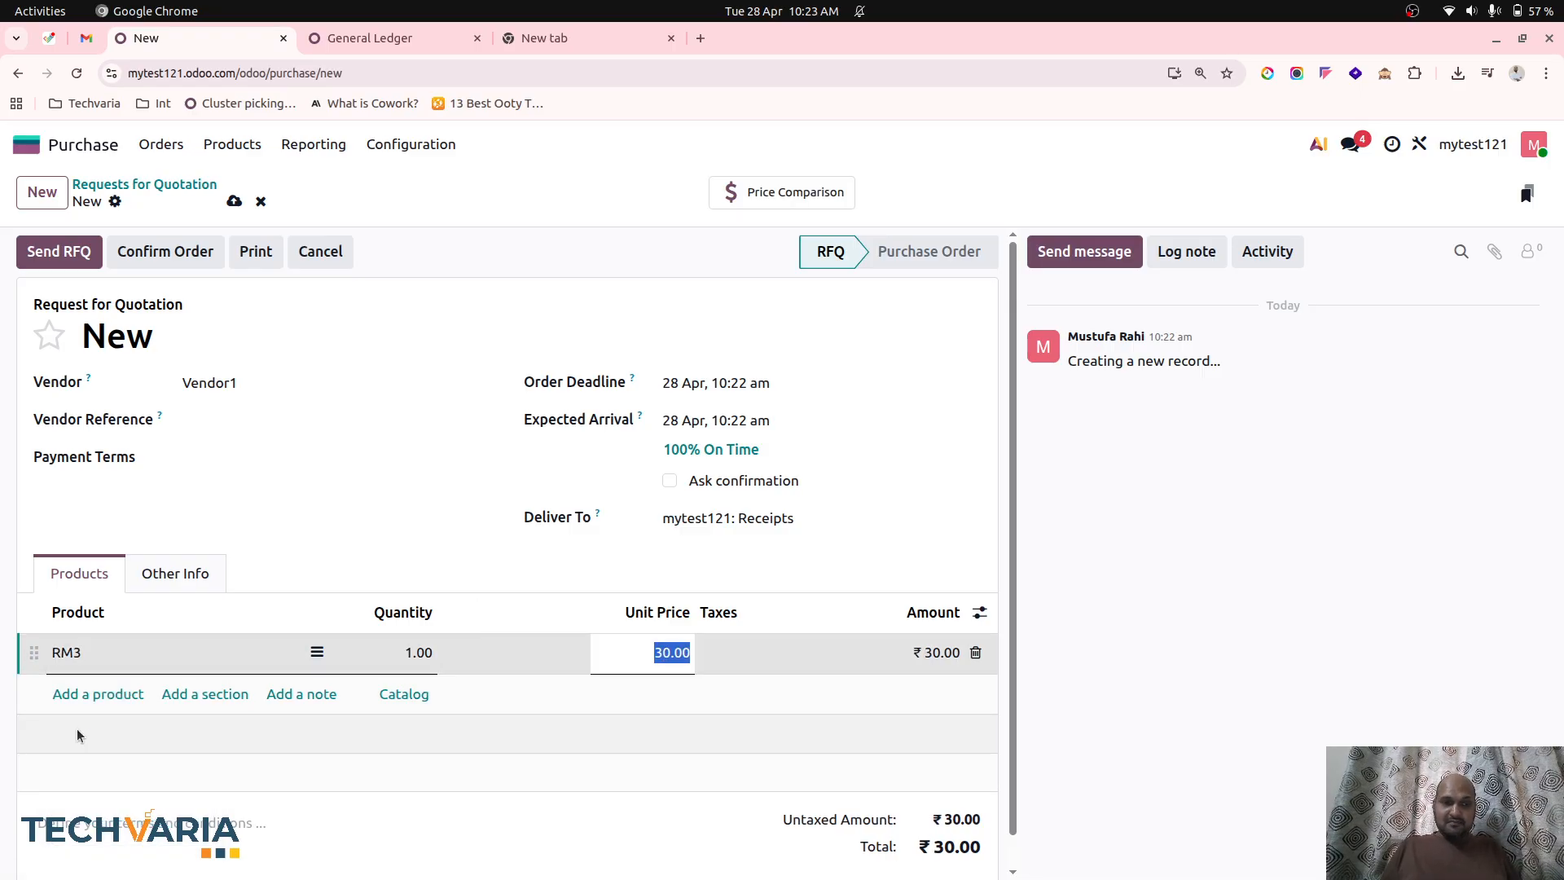
left_click(98, 694)
left_click(90, 632)
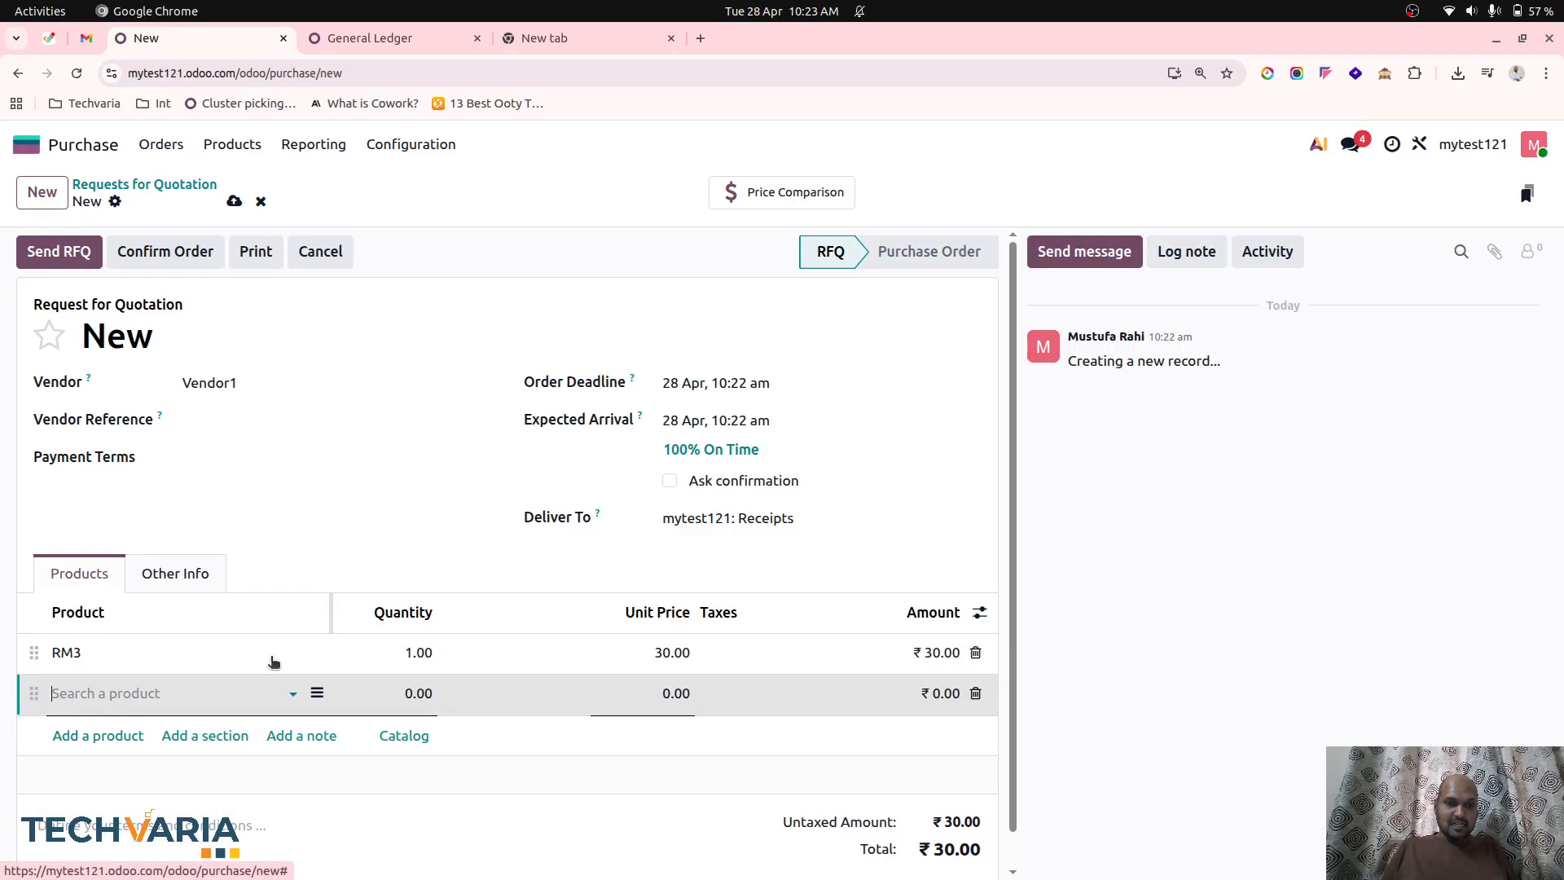
left_click(636, 693)
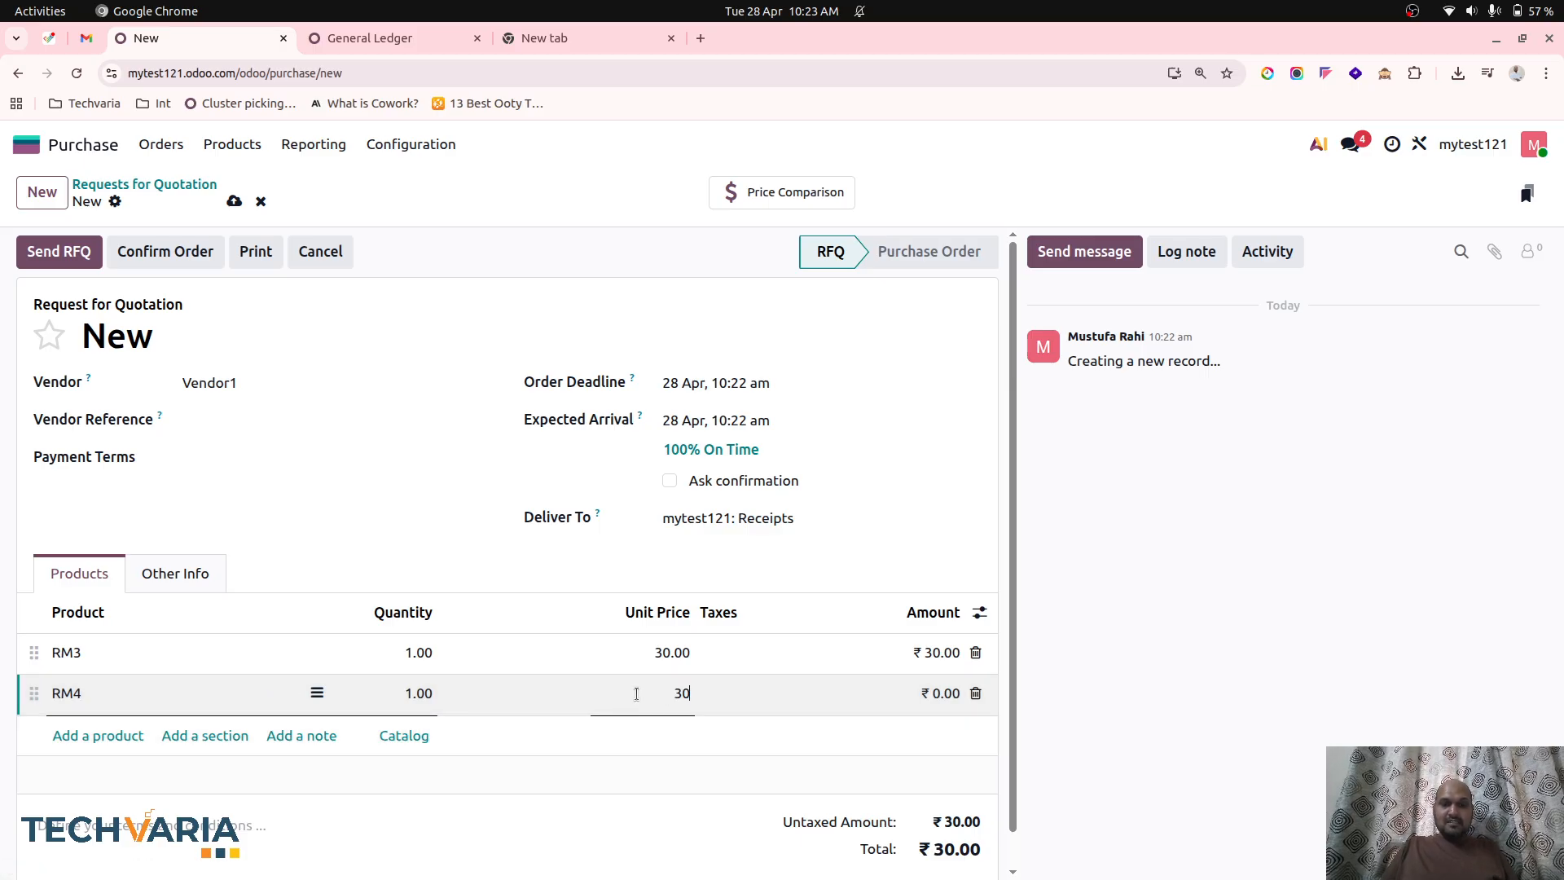
left_click(520, 569)
left_click(233, 203)
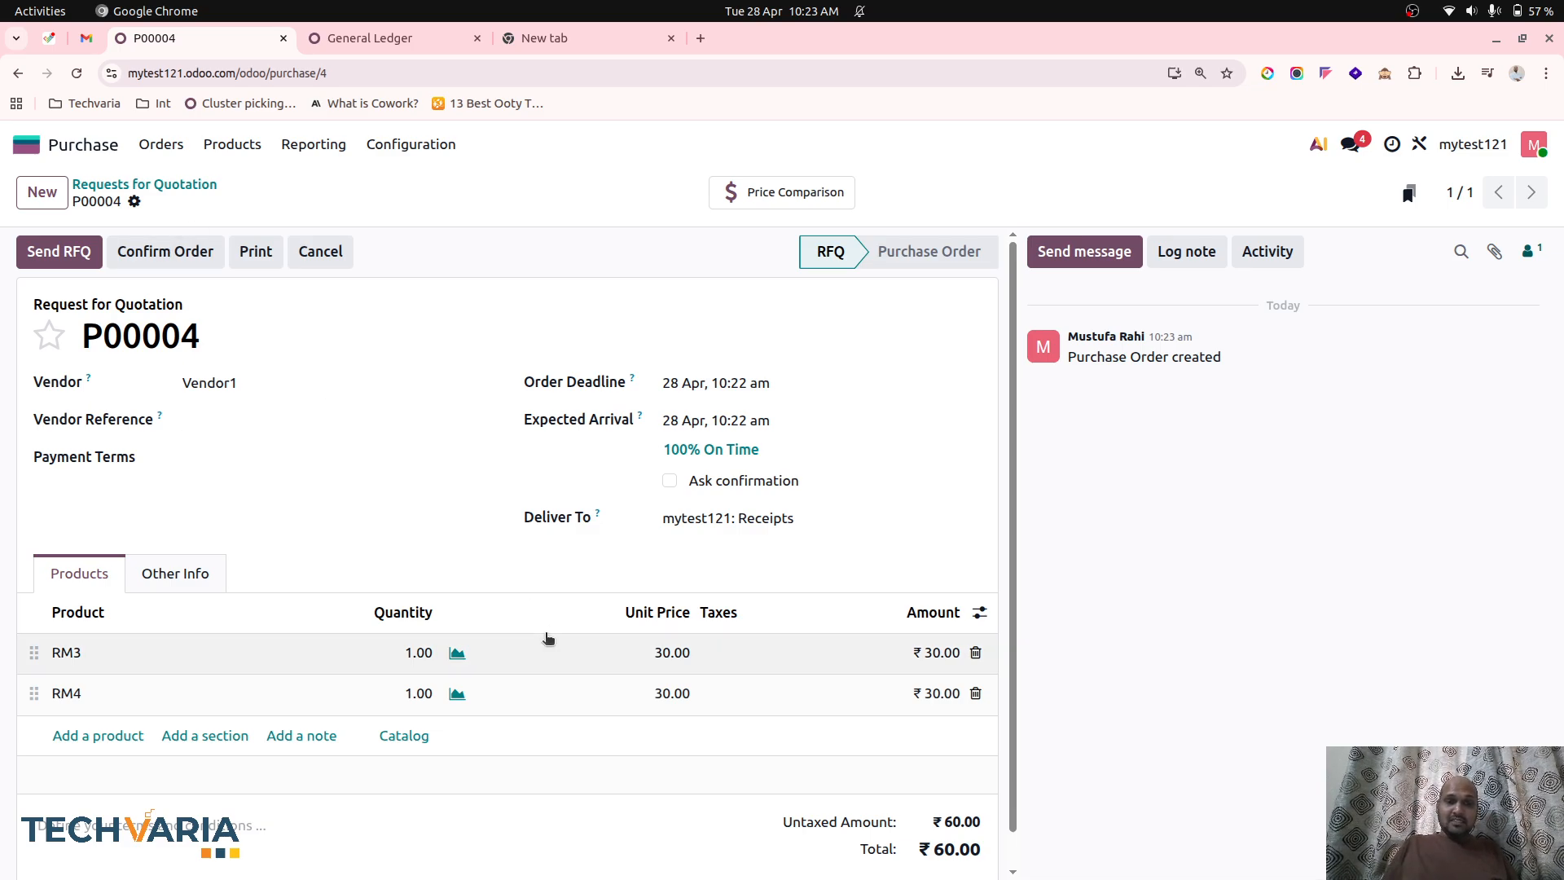
Set the unit price of the RM4 line to 50 and save the request for quotation.
left_click(659, 692)
type("50")
left_click(518, 578)
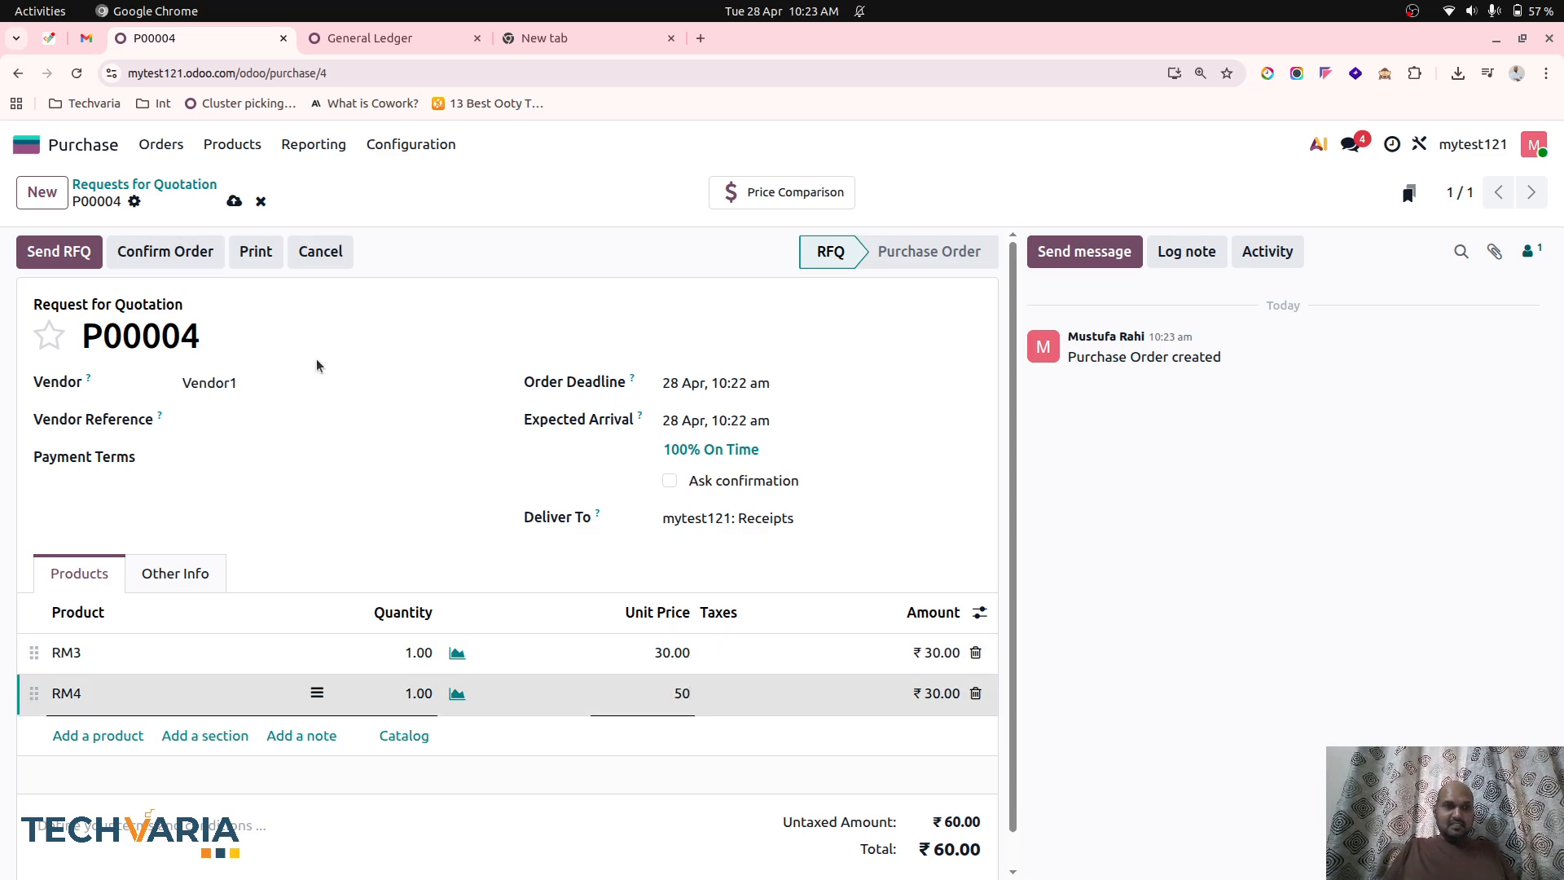
left_click(236, 203)
Confirm the purchase order and validate the receipt of RM3 and RM4.
left_click(150, 250)
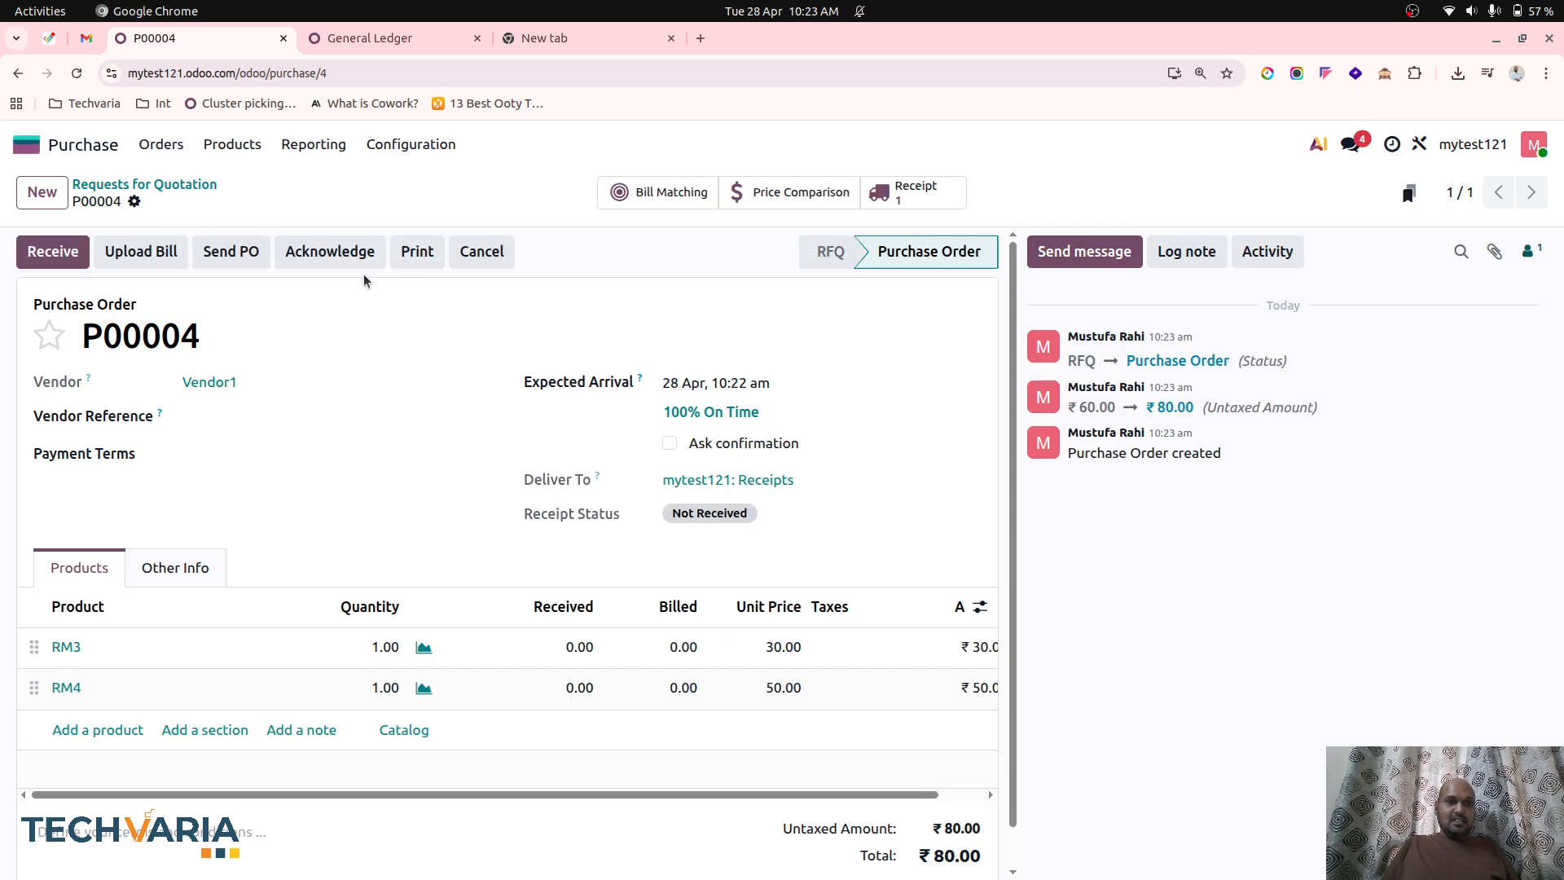
left_click(53, 251)
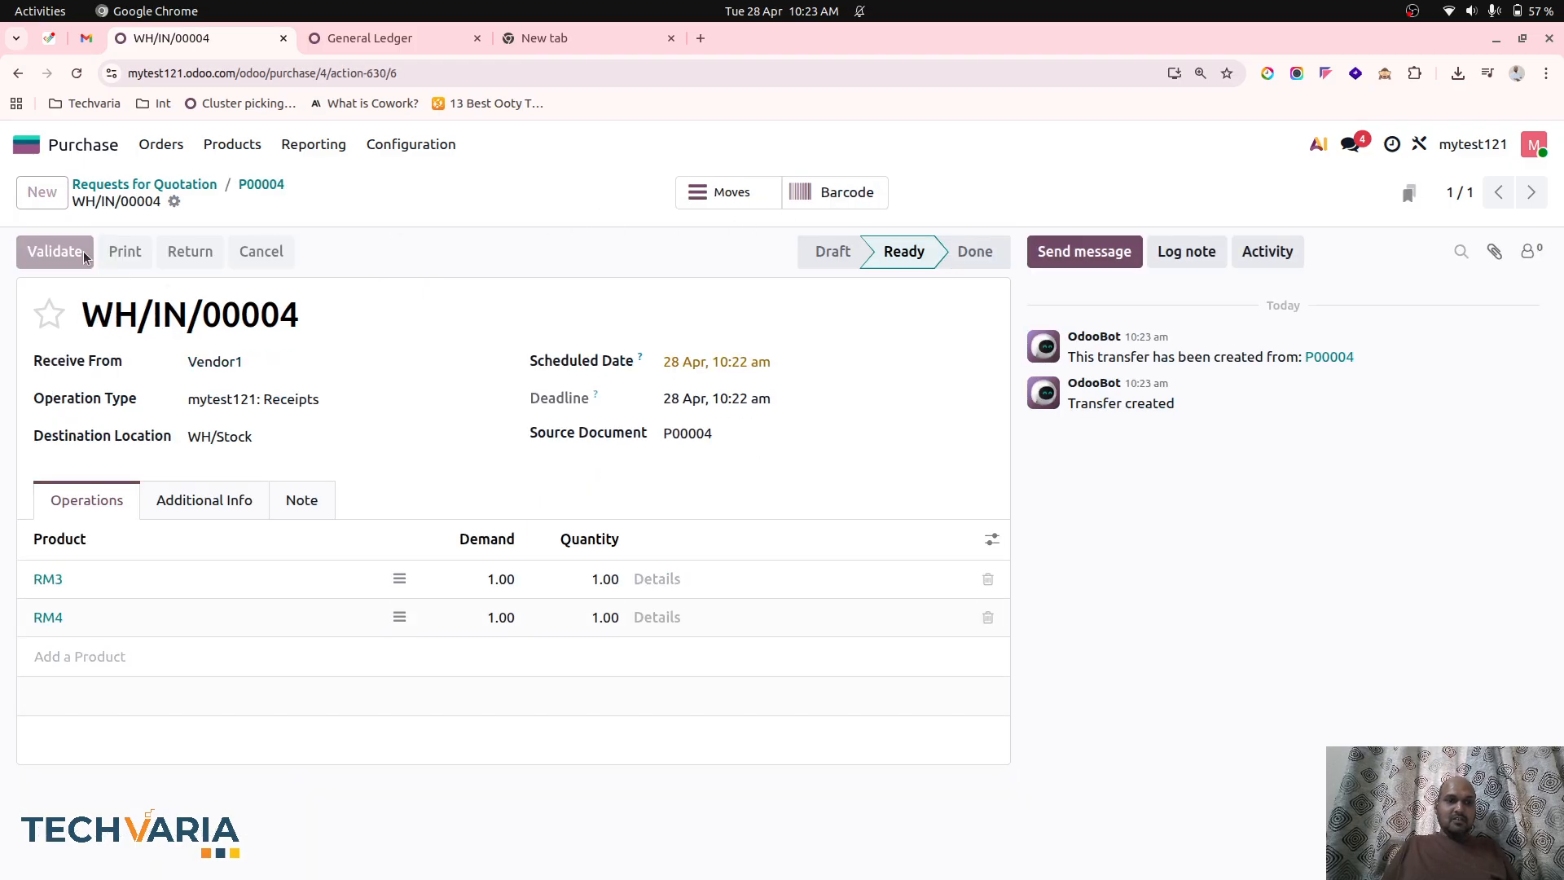
left_click(80, 250)
Create a vendor bill from the new purchase order, date it 28 April, review its journal items and confirm it.
left_click(185, 186)
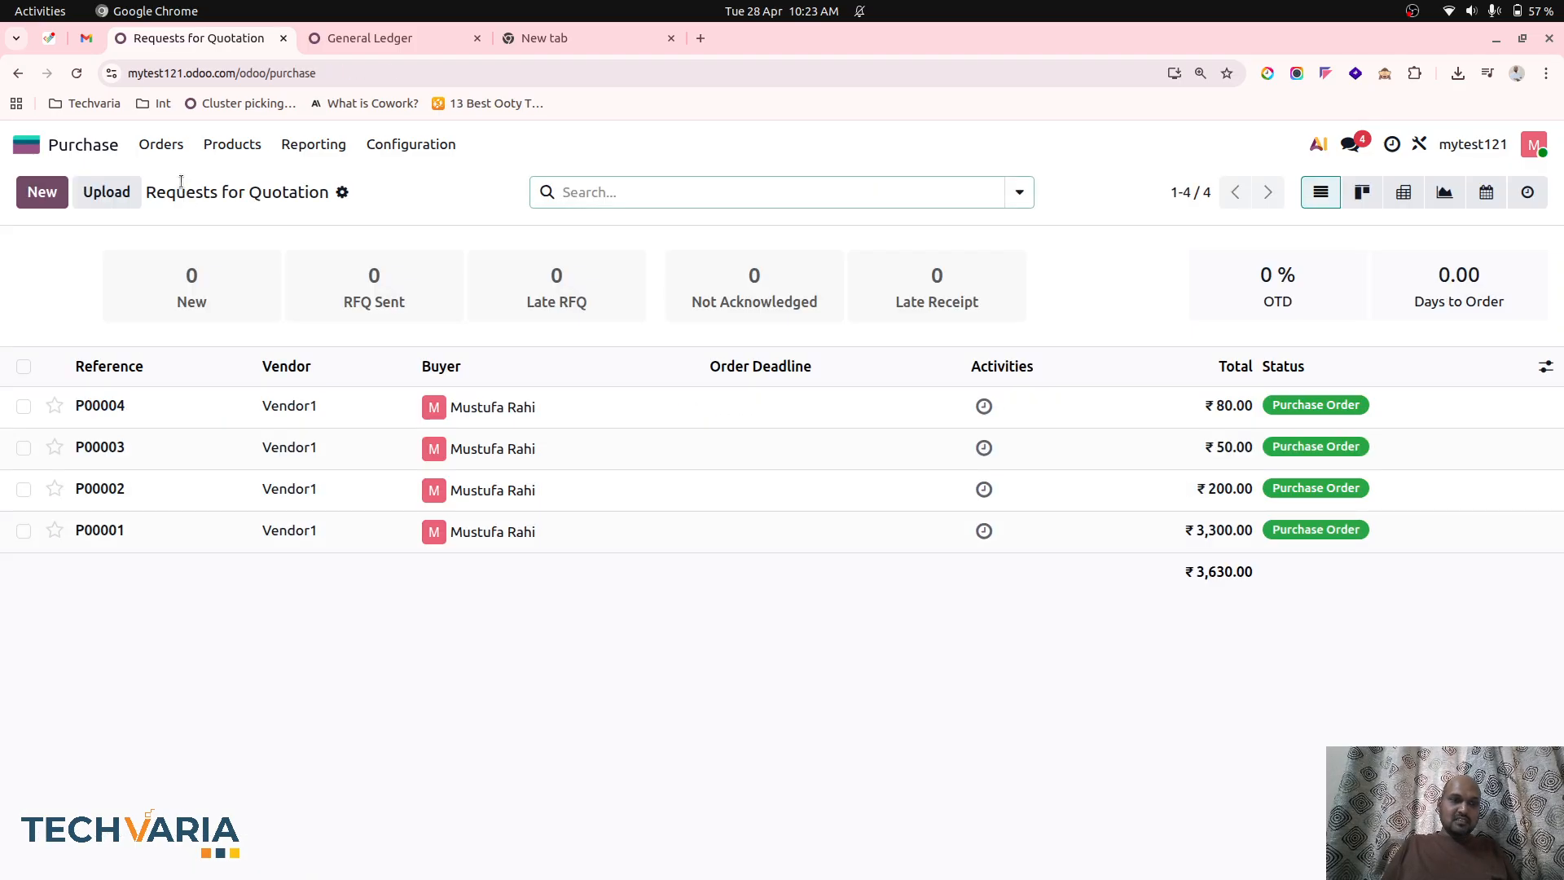
left_click(160, 144)
left_click(199, 209)
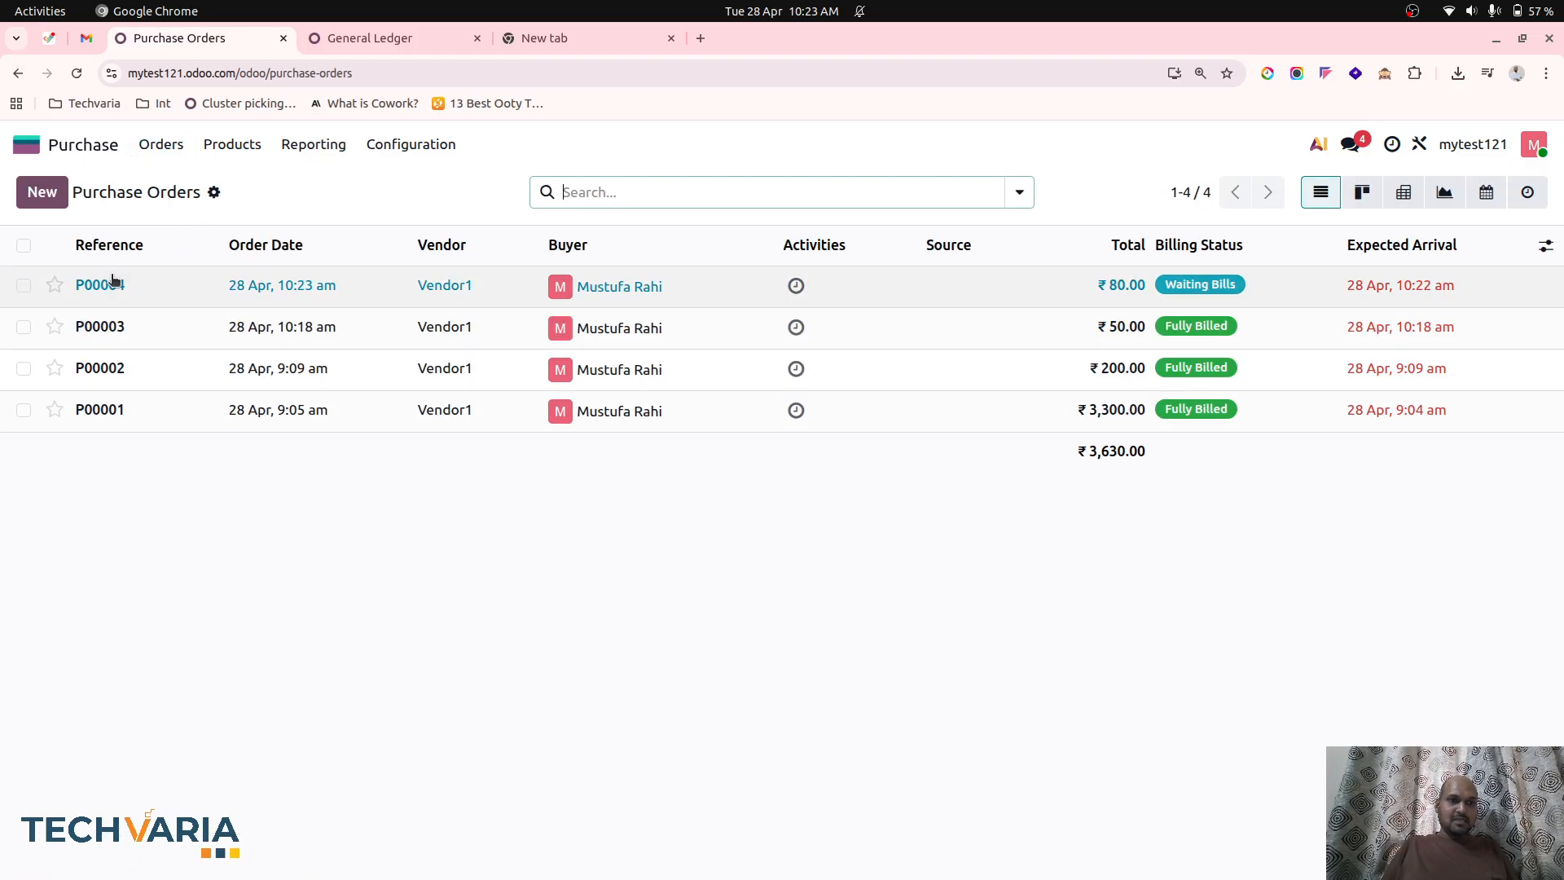
left_click(23, 285)
left_click(723, 192)
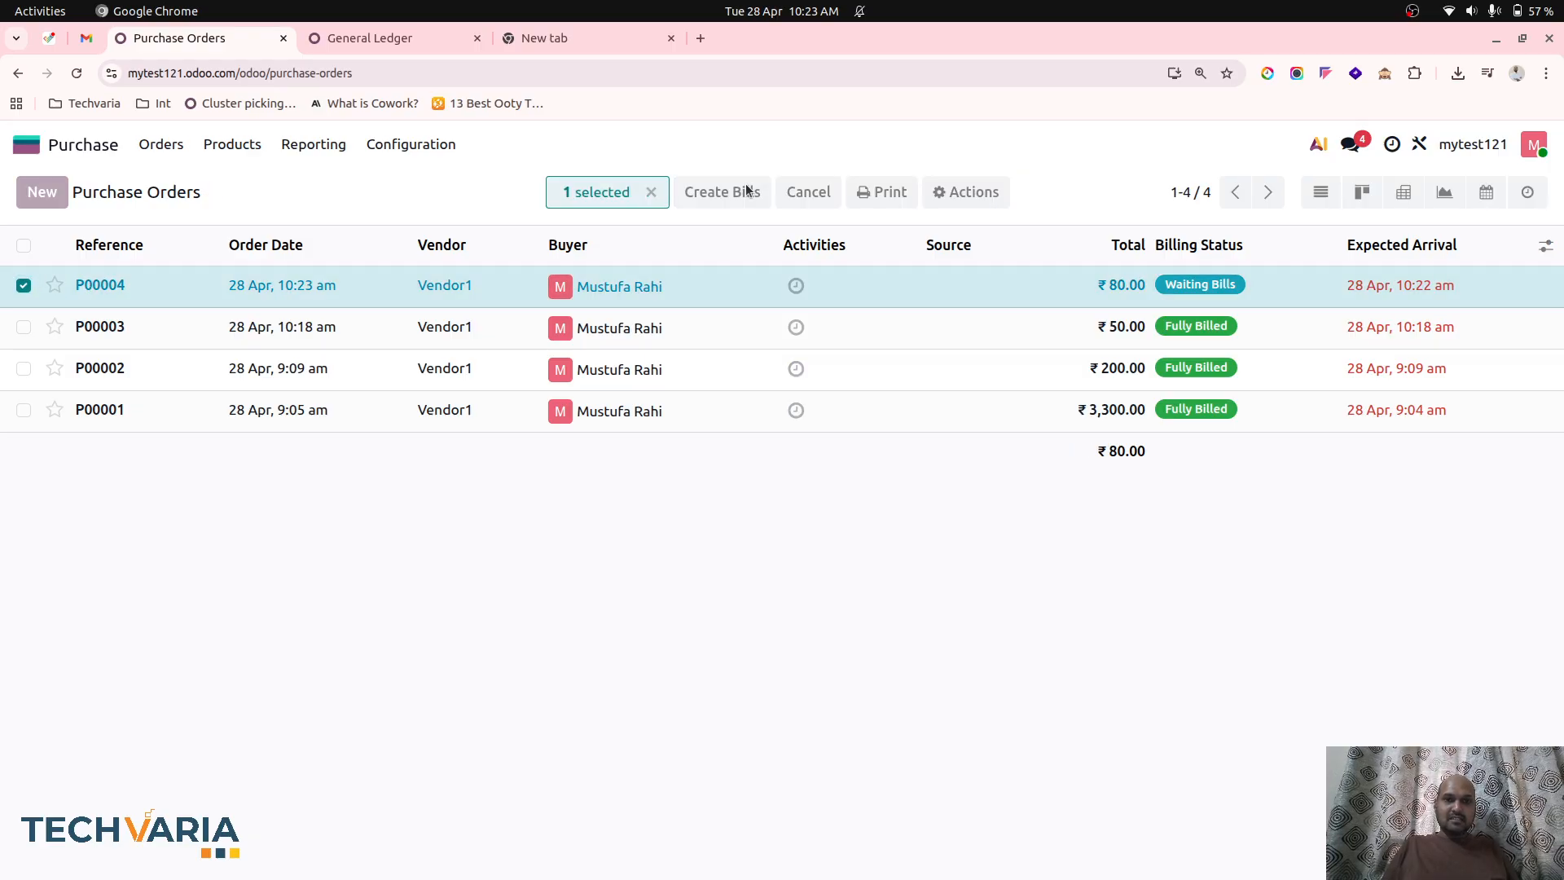
left_click(747, 391)
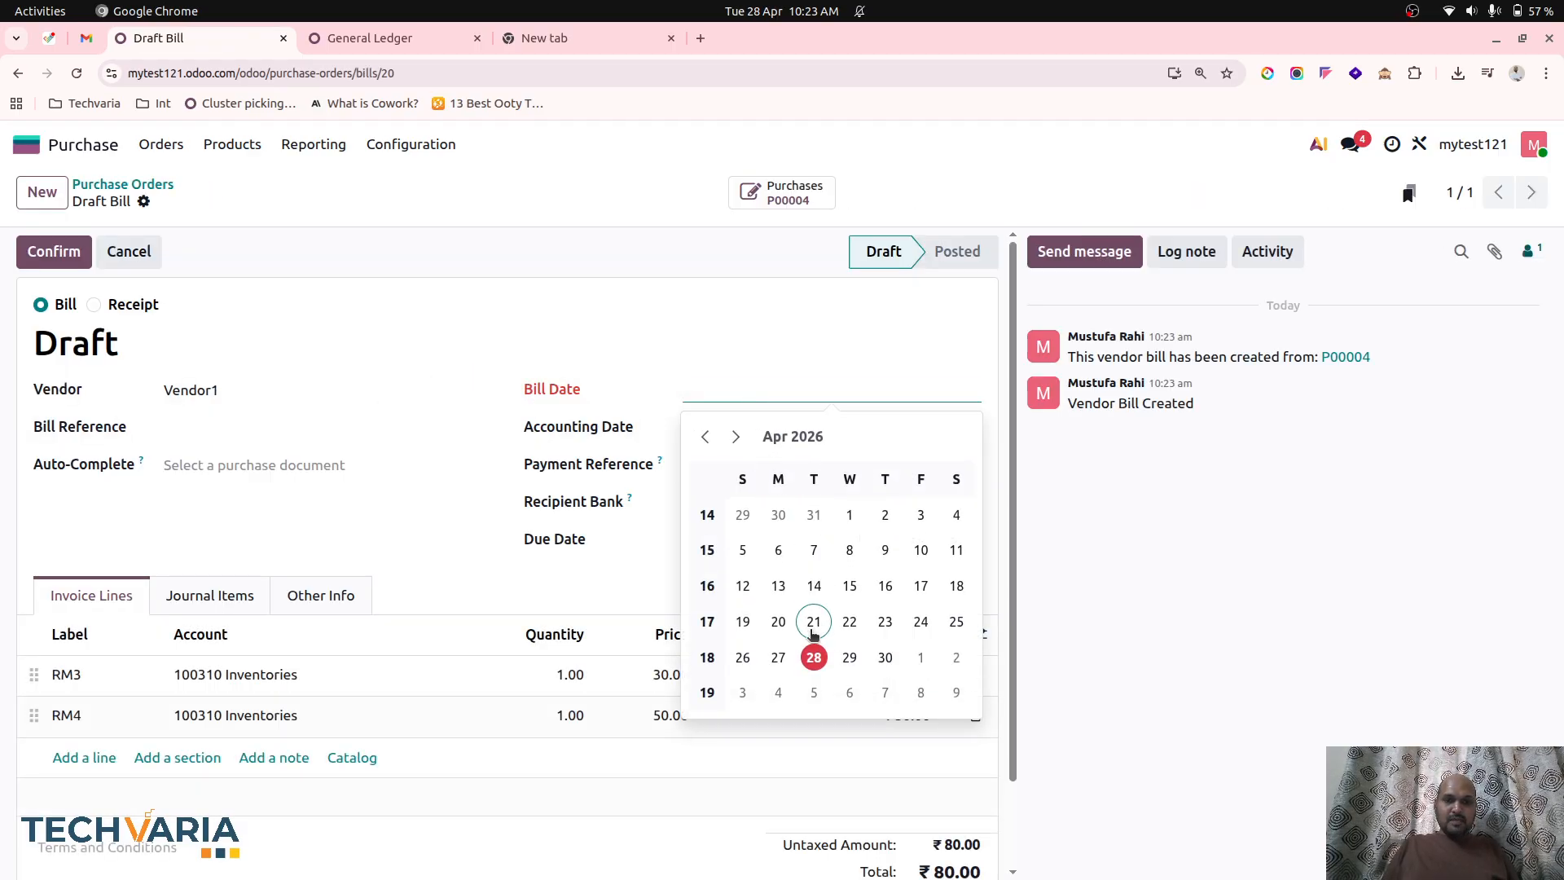
left_click(813, 655)
left_click(244, 594)
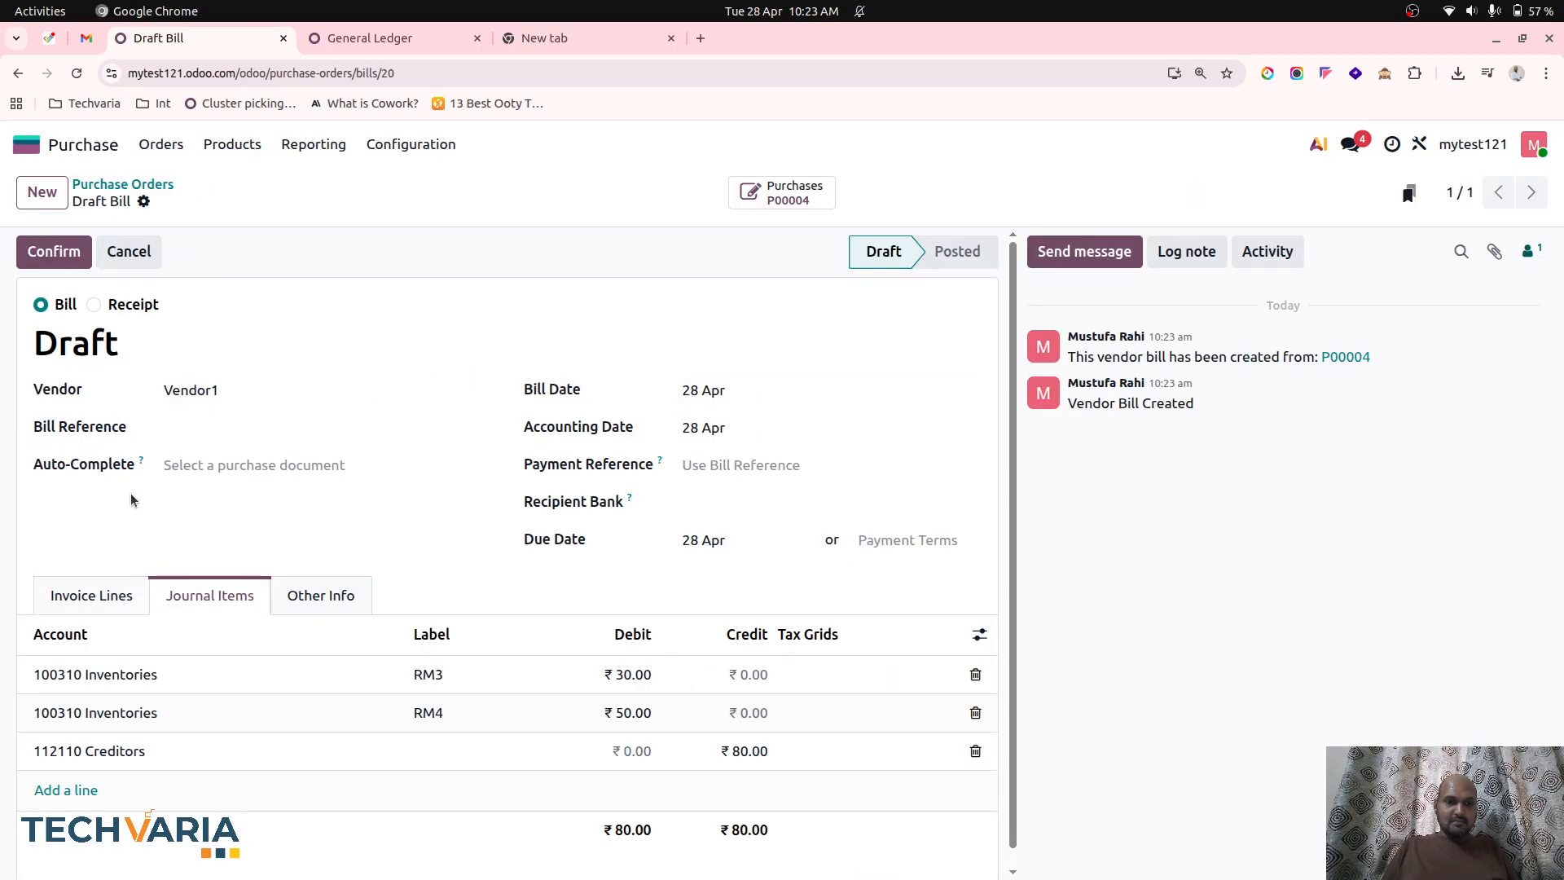
left_click(69, 259)
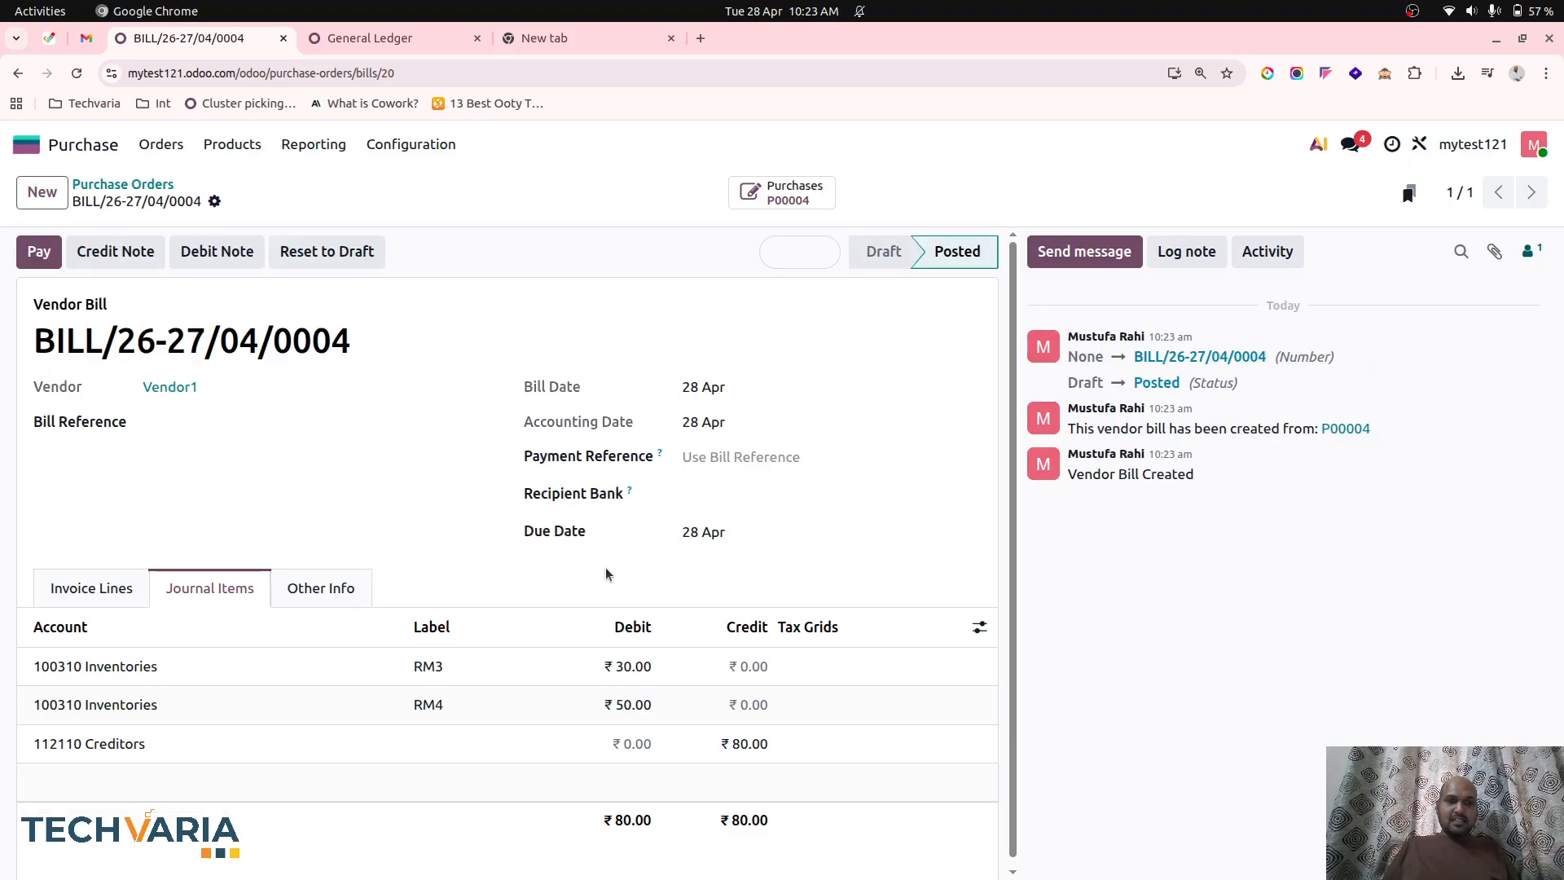
Open the RM3 and RM4 product records in Inventory to check their cost and quantity on hand.
left_click(370, 38)
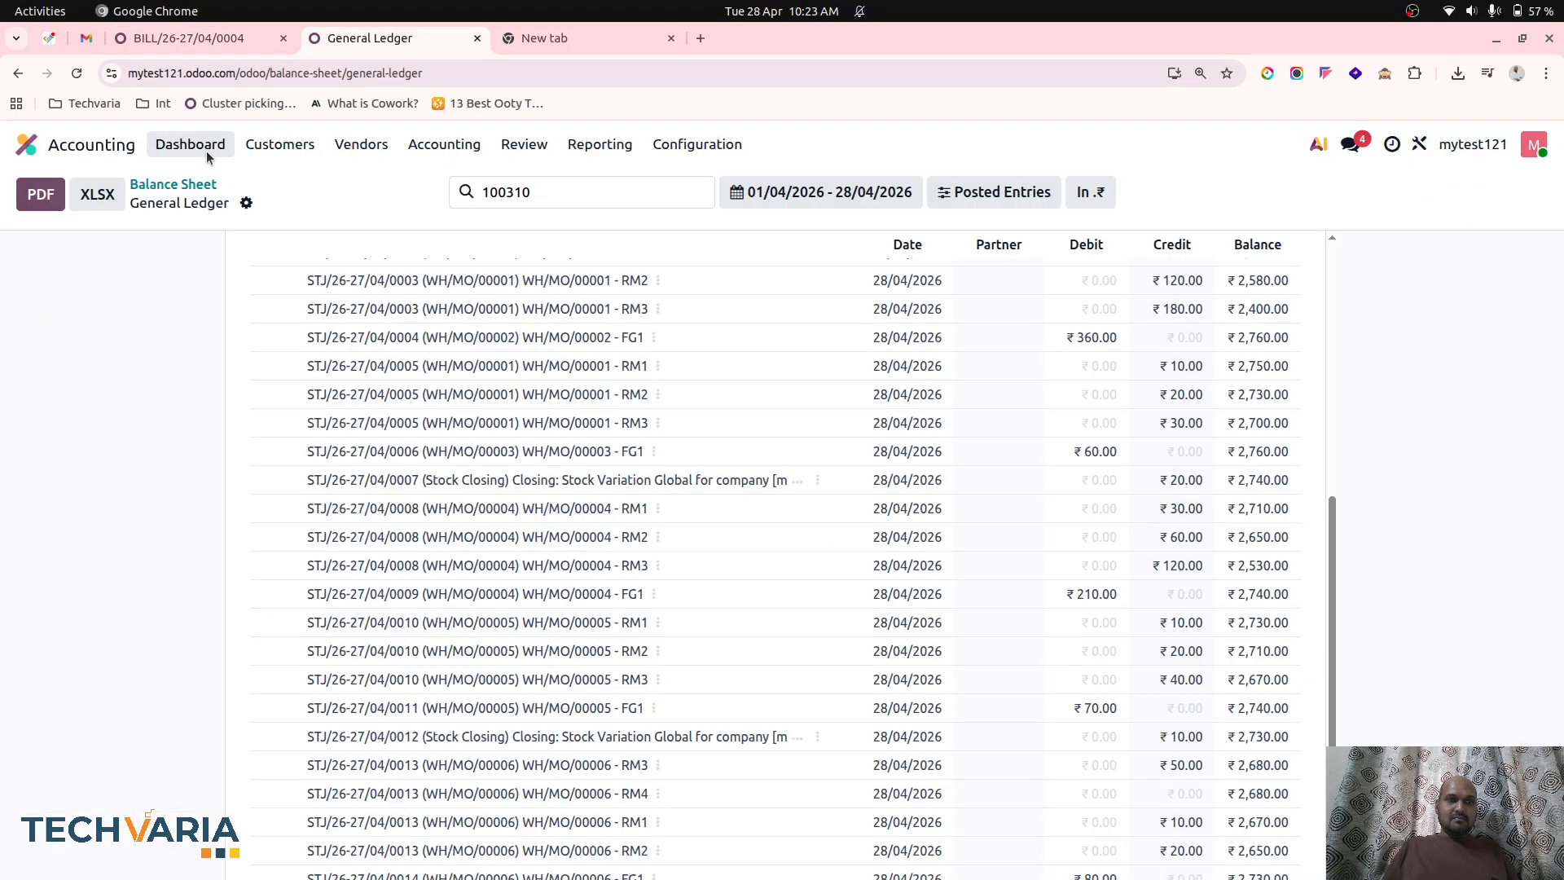
left_click(114, 144)
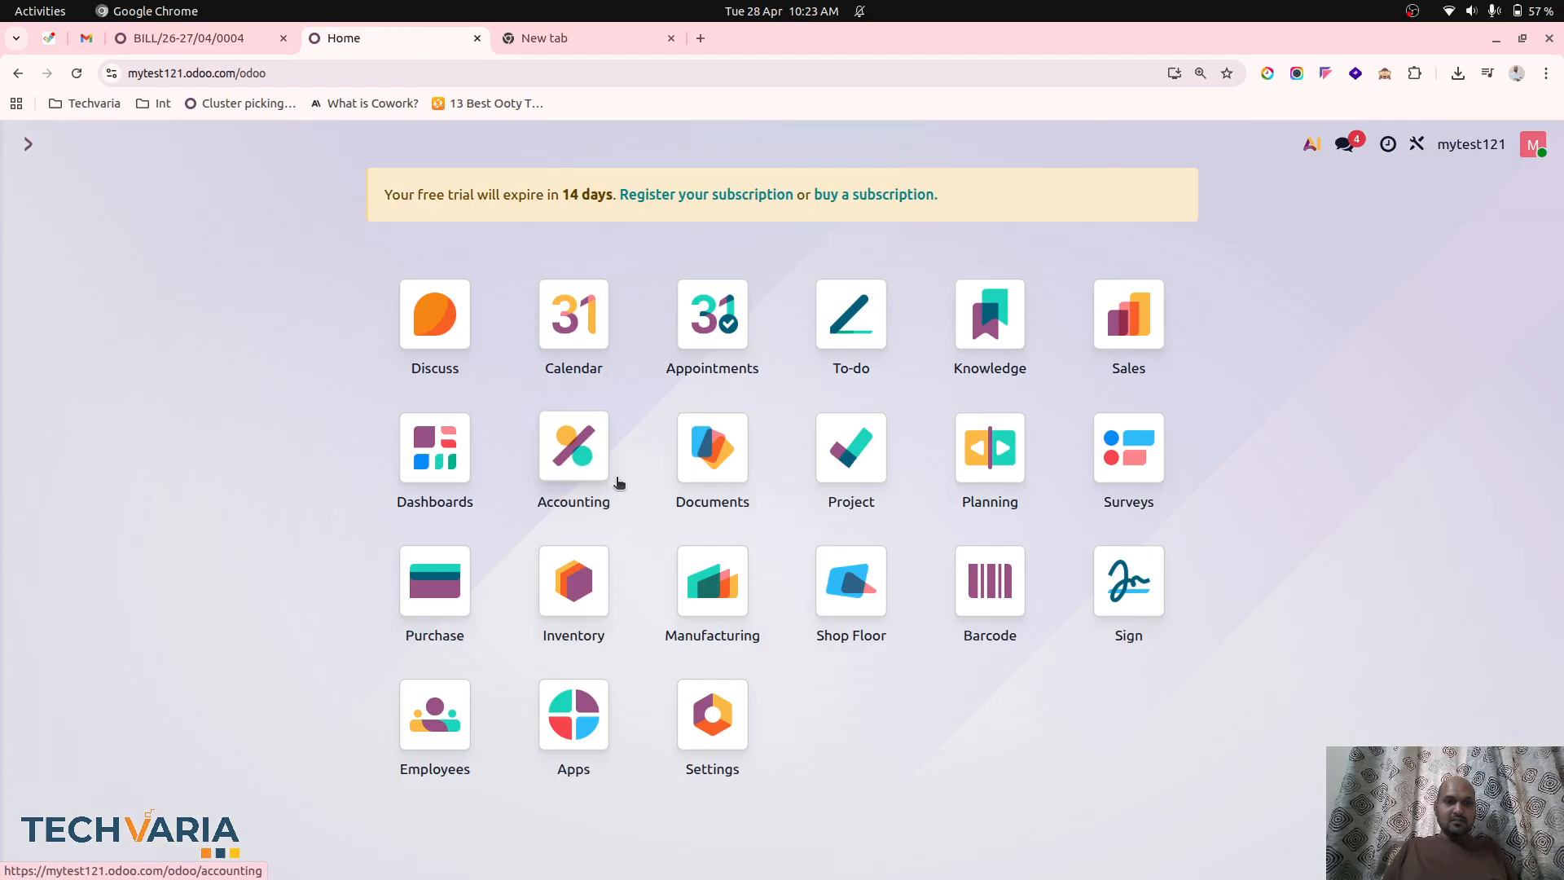
left_click(579, 560)
left_click(362, 146)
left_click(363, 189)
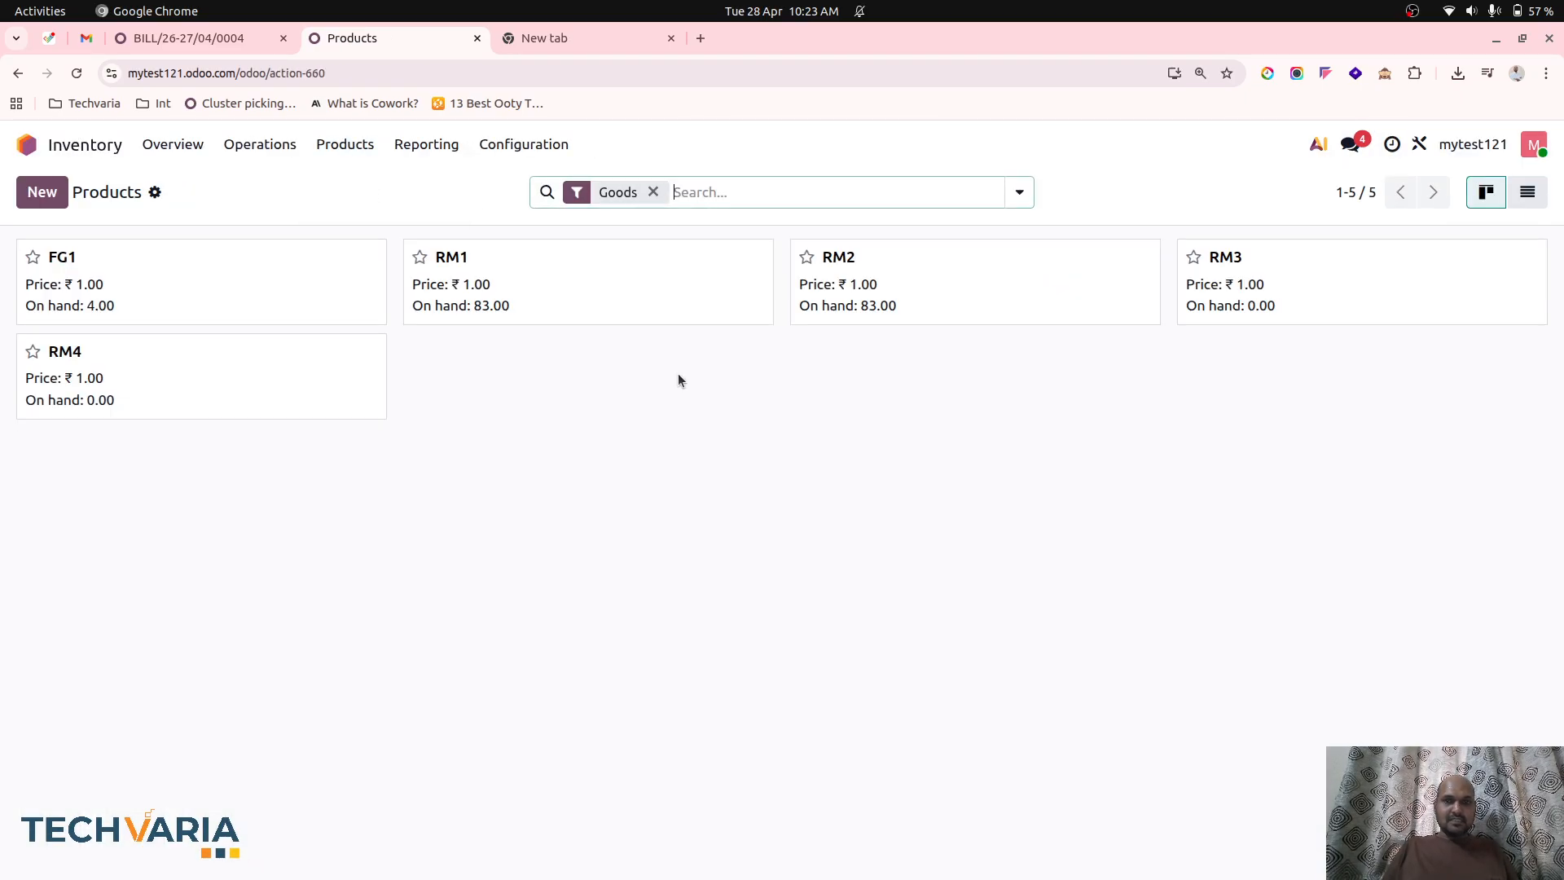
left_click(1318, 295)
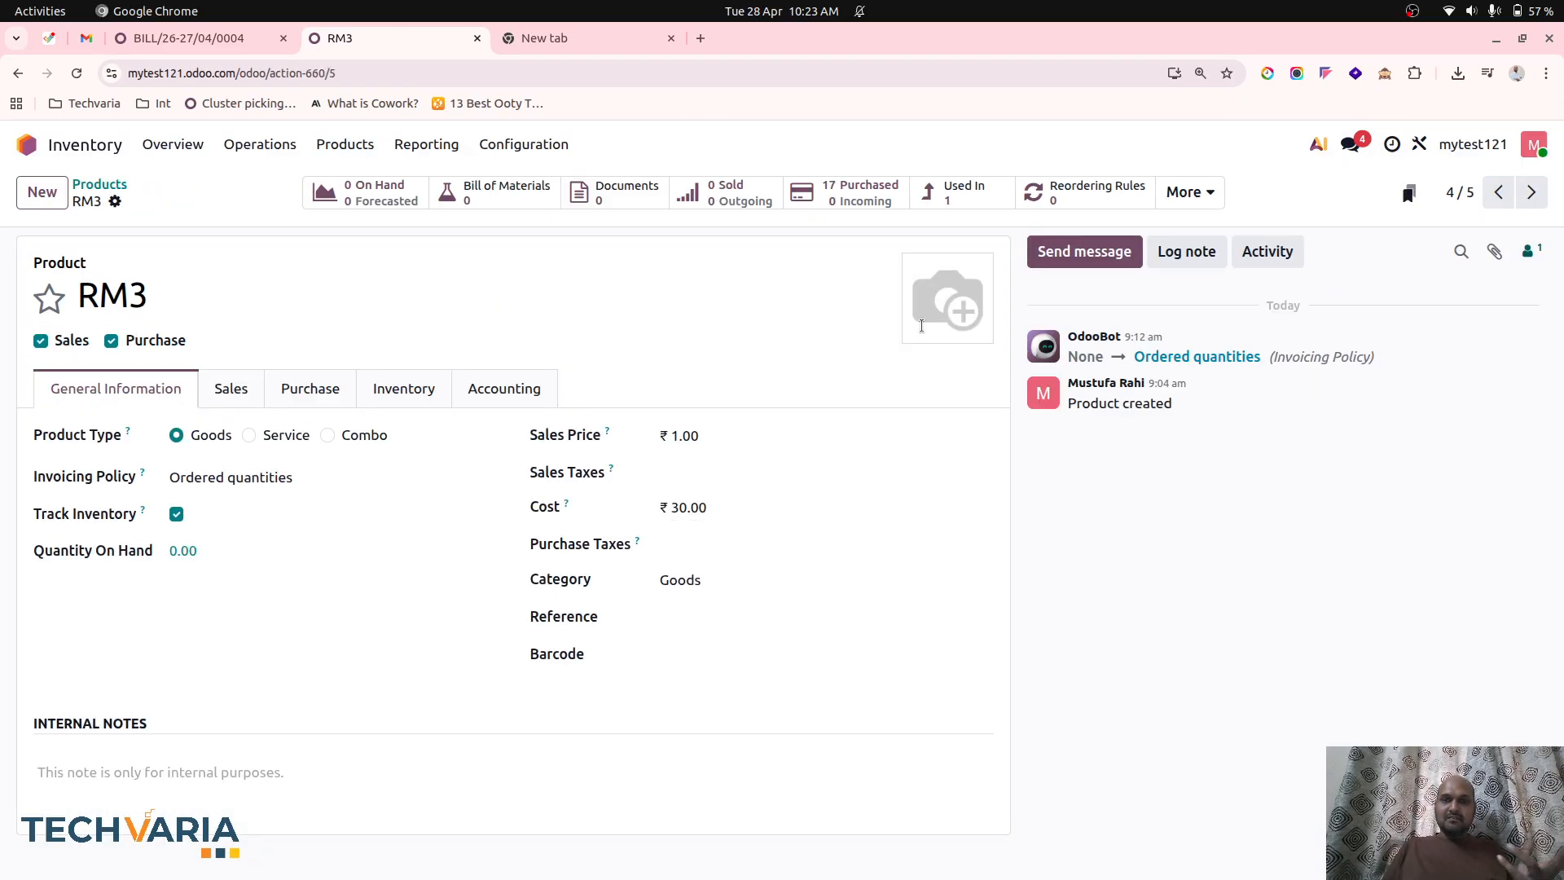
left_click(1531, 192)
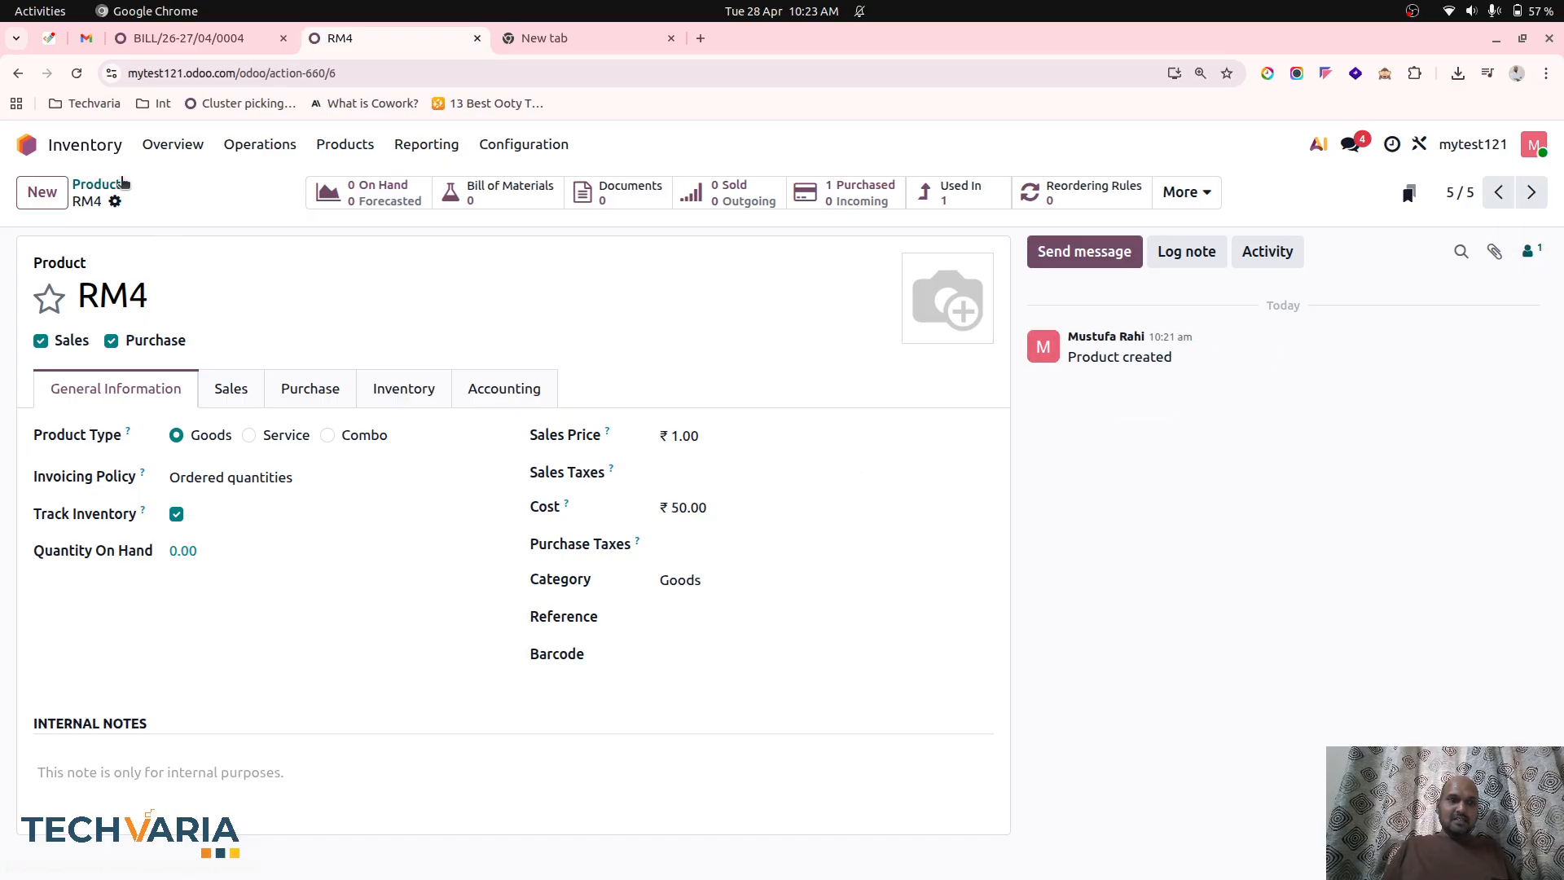
Open the Inventory stock report to review each product's unit cost, on-hand quantity and total value.
left_click(99, 185)
left_click(350, 151)
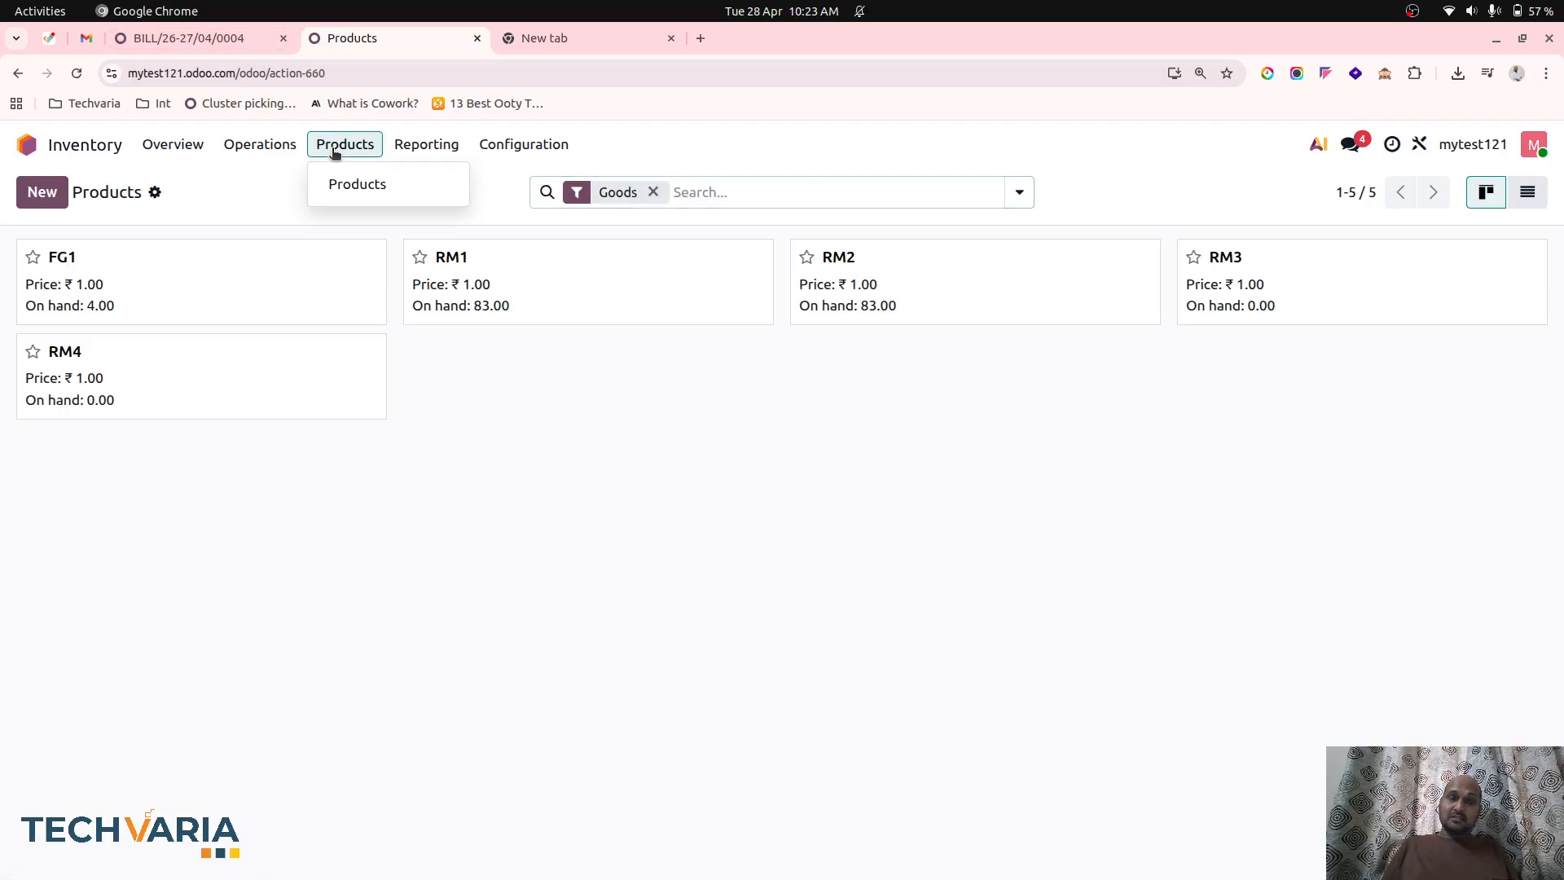
mouse_move(501, 158)
mouse_move(426, 145)
left_click(436, 181)
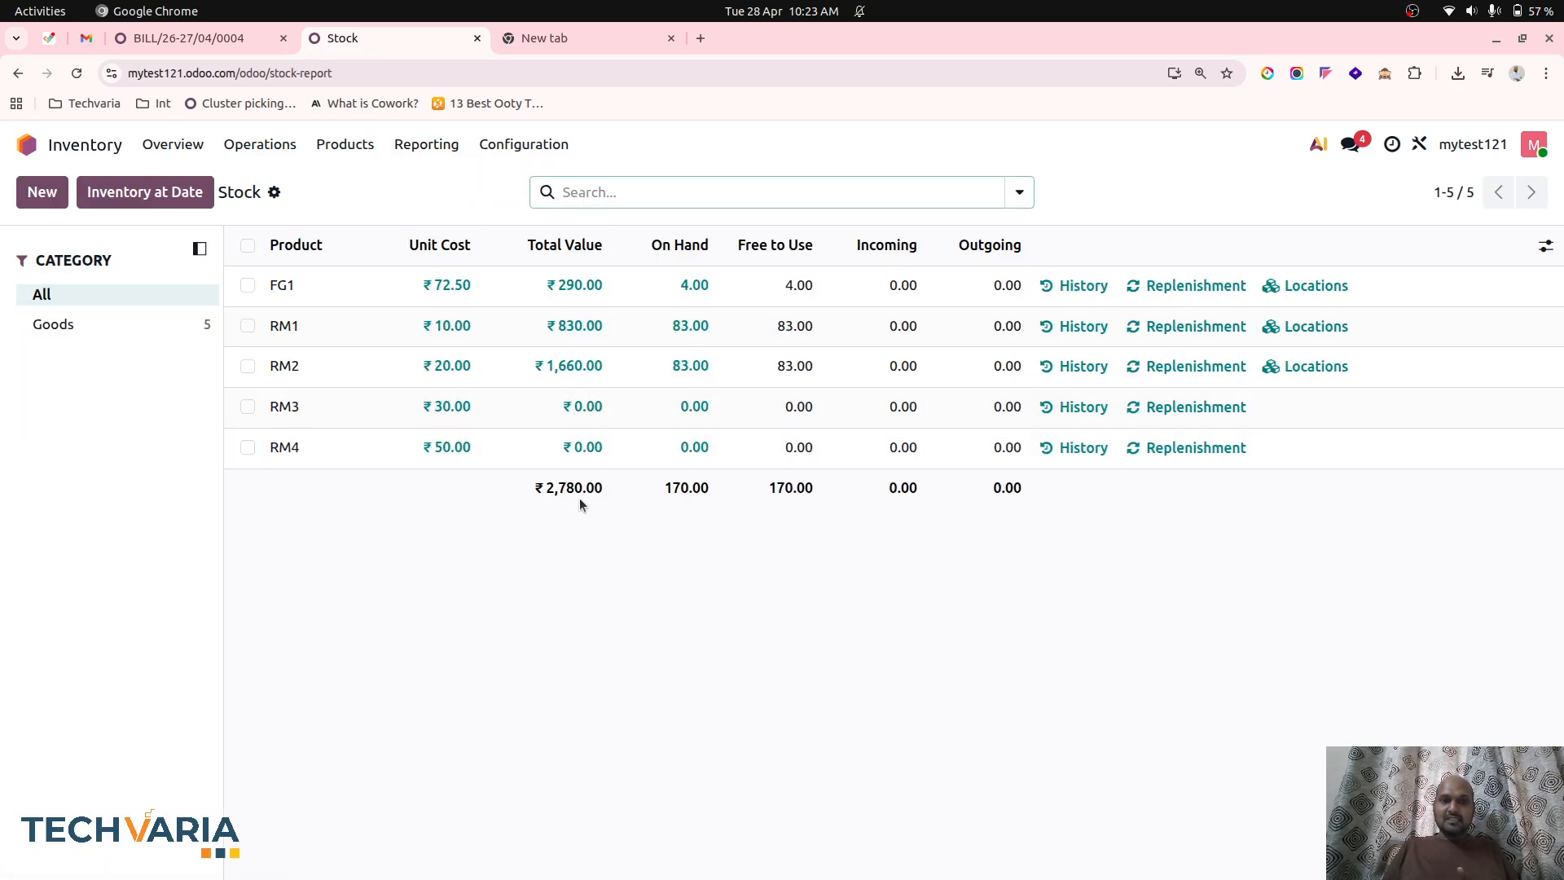
Open the Balance Sheet and compare the 100310 Inventories balance with the total value in the stock report.
left_click(238, 40)
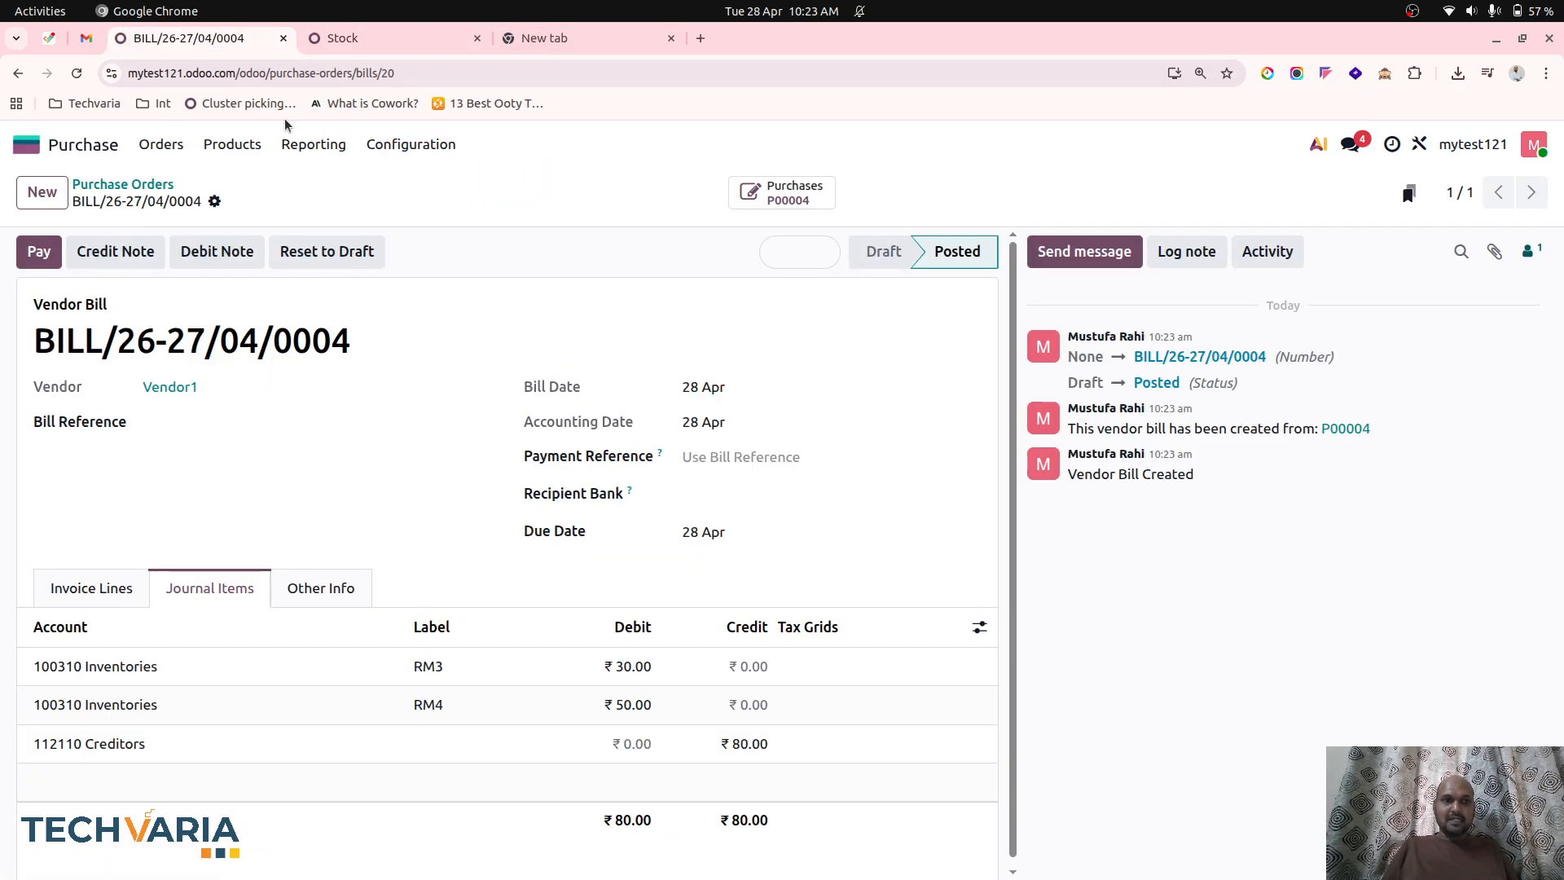
left_click(63, 151)
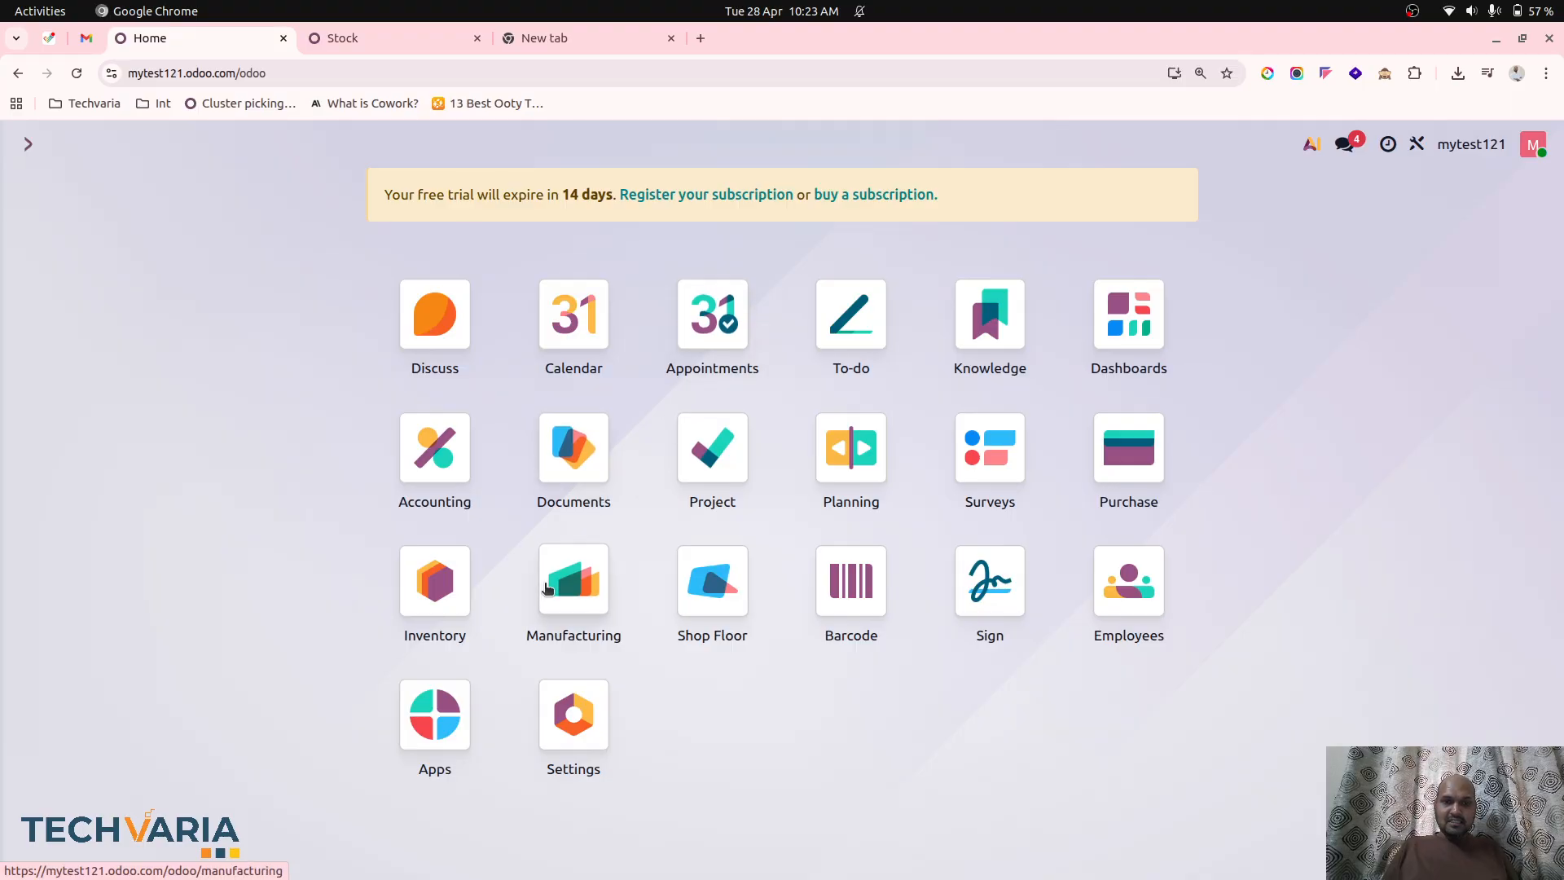
left_click(416, 484)
left_click(600, 144)
left_click(627, 212)
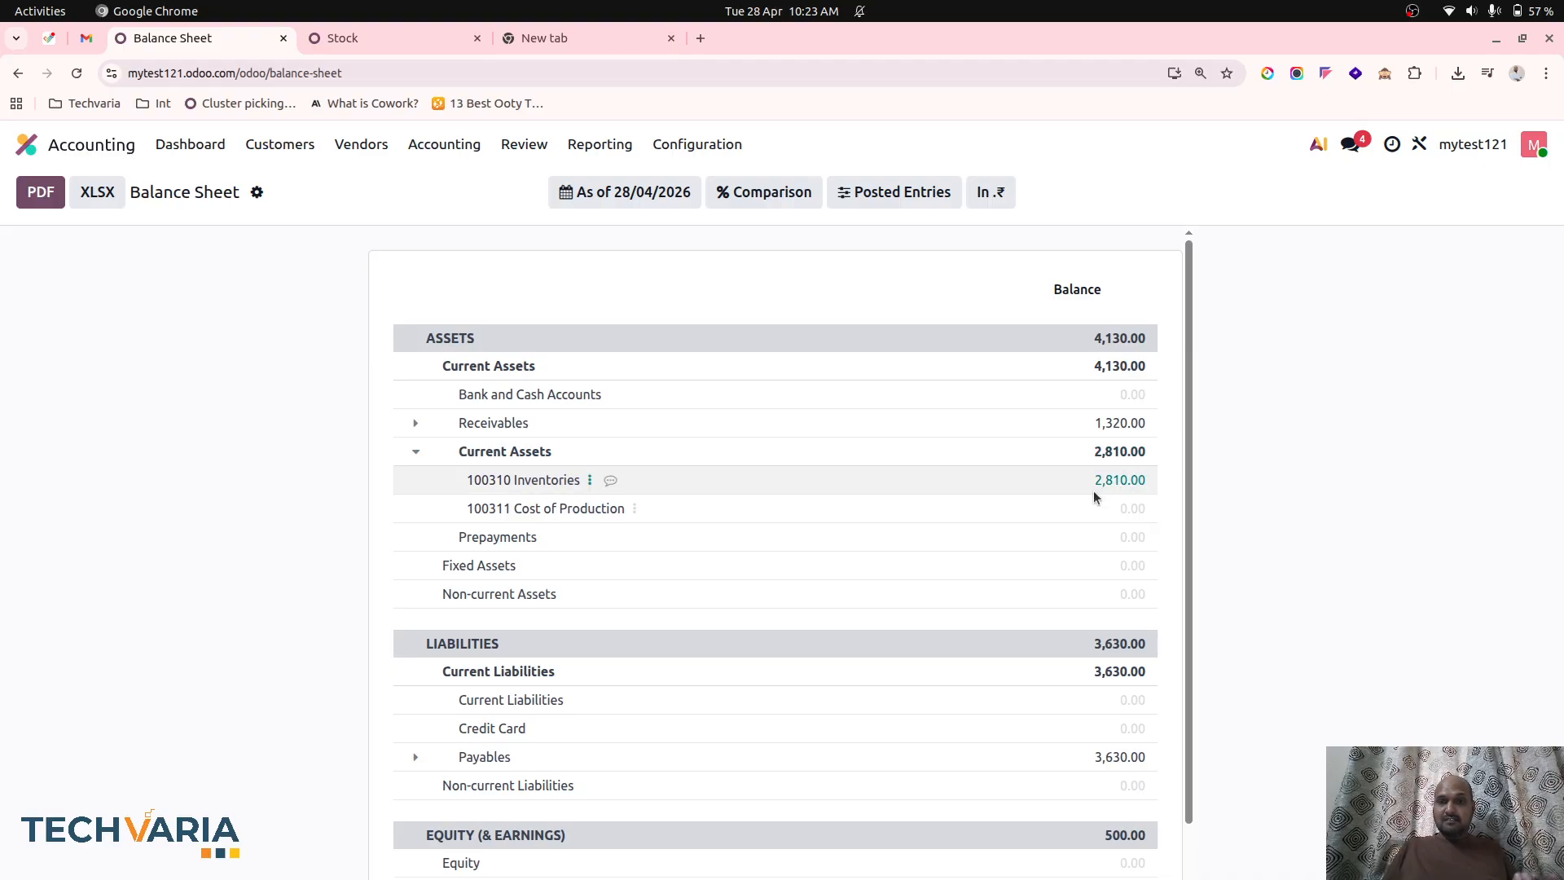
left_click(336, 38)
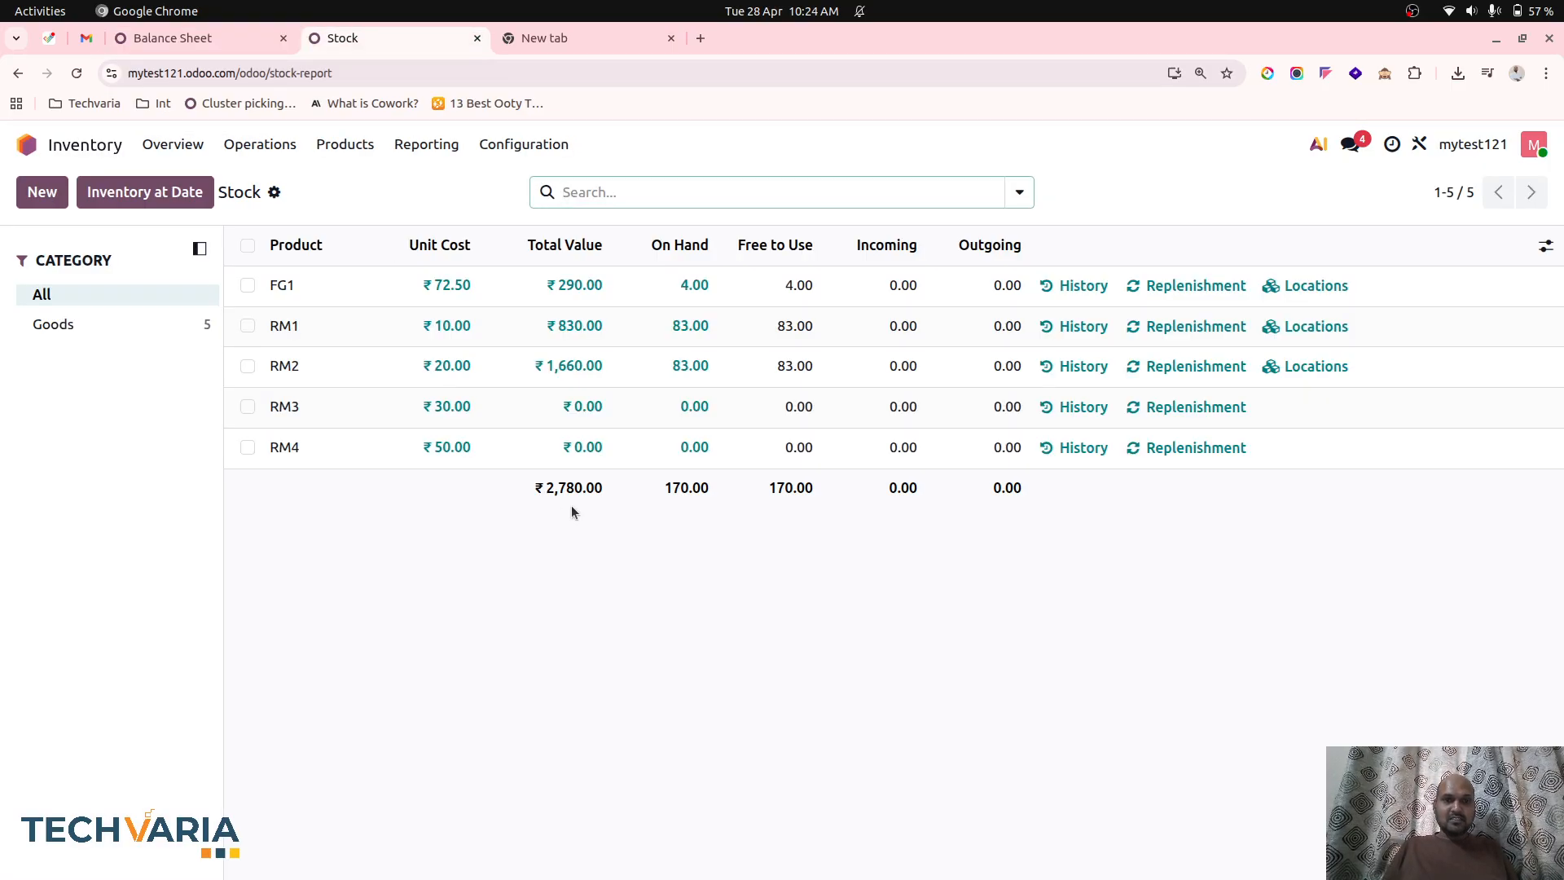
left_click(213, 38)
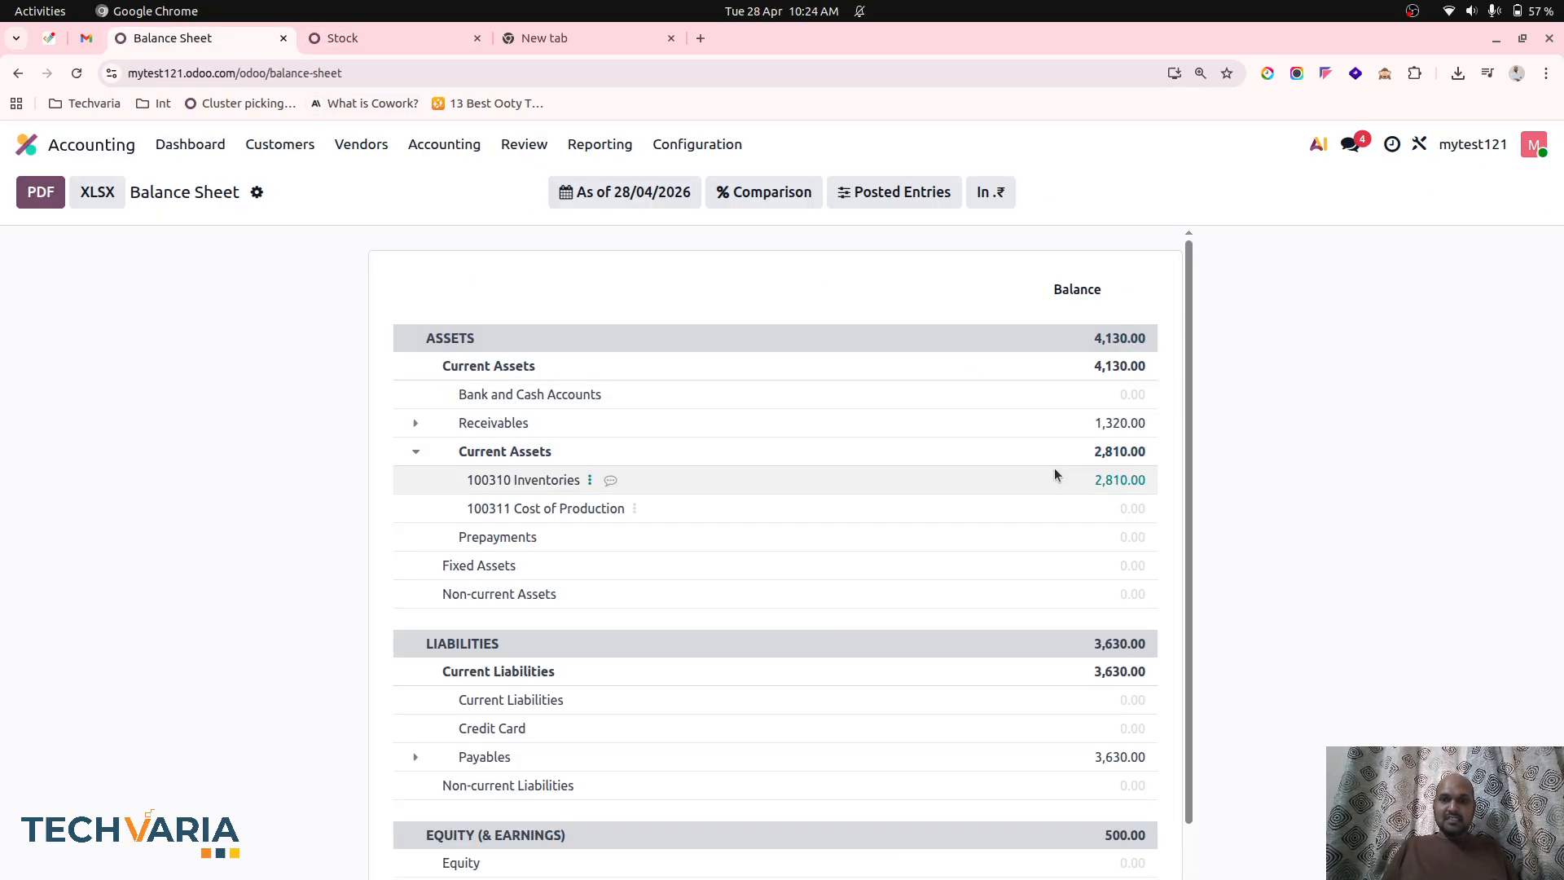
Open the general ledger for 100311 Cost of Production and review its manufacturing entries.
left_click(635, 508)
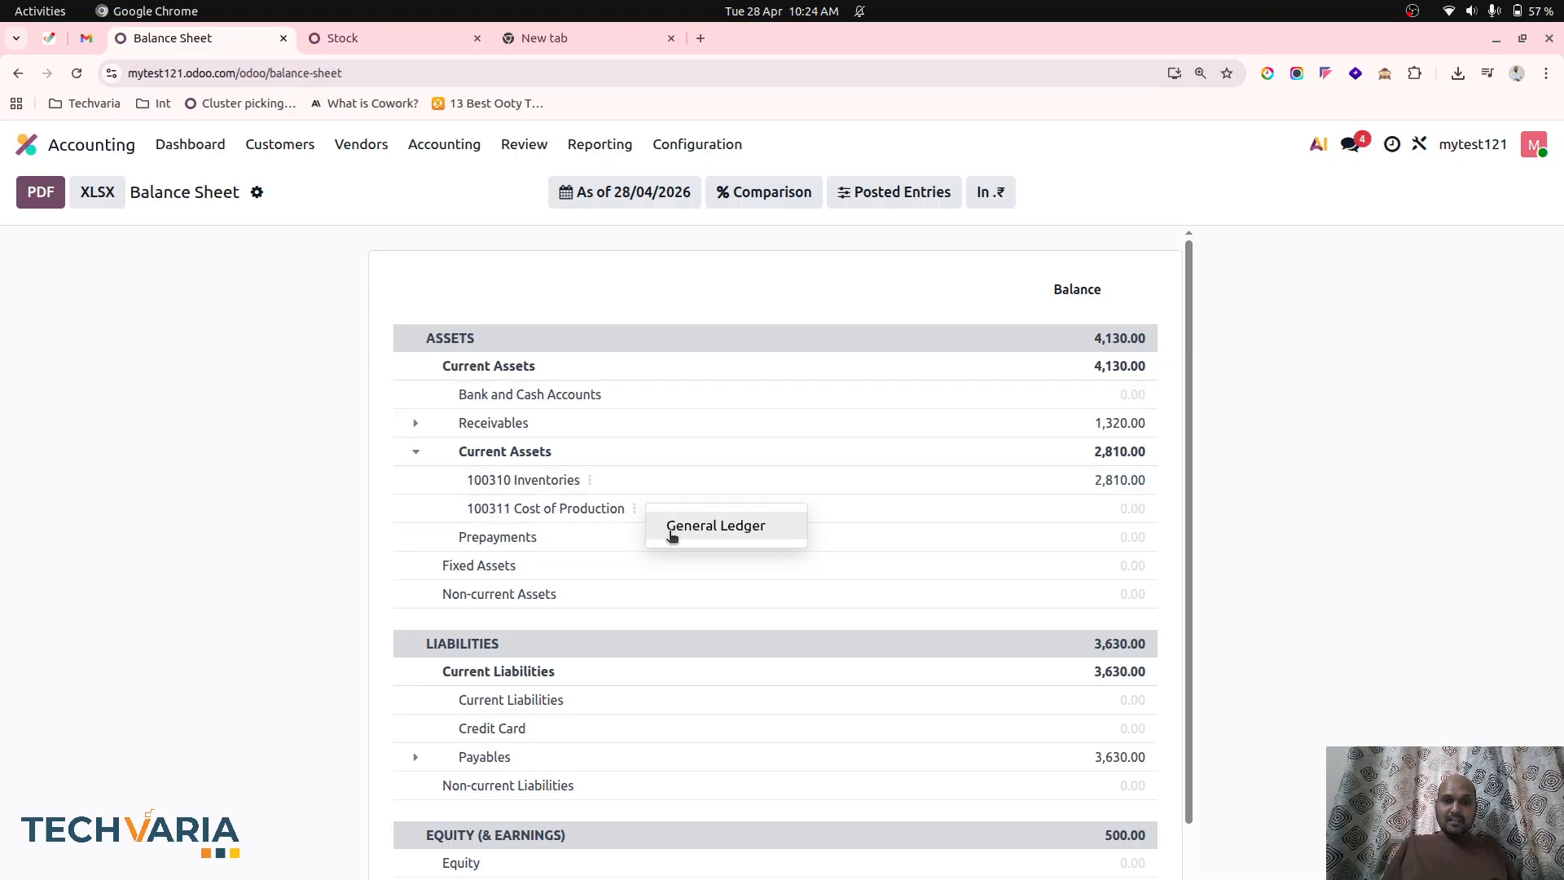
left_click(676, 531)
scroll(821, 720, "down", 3)
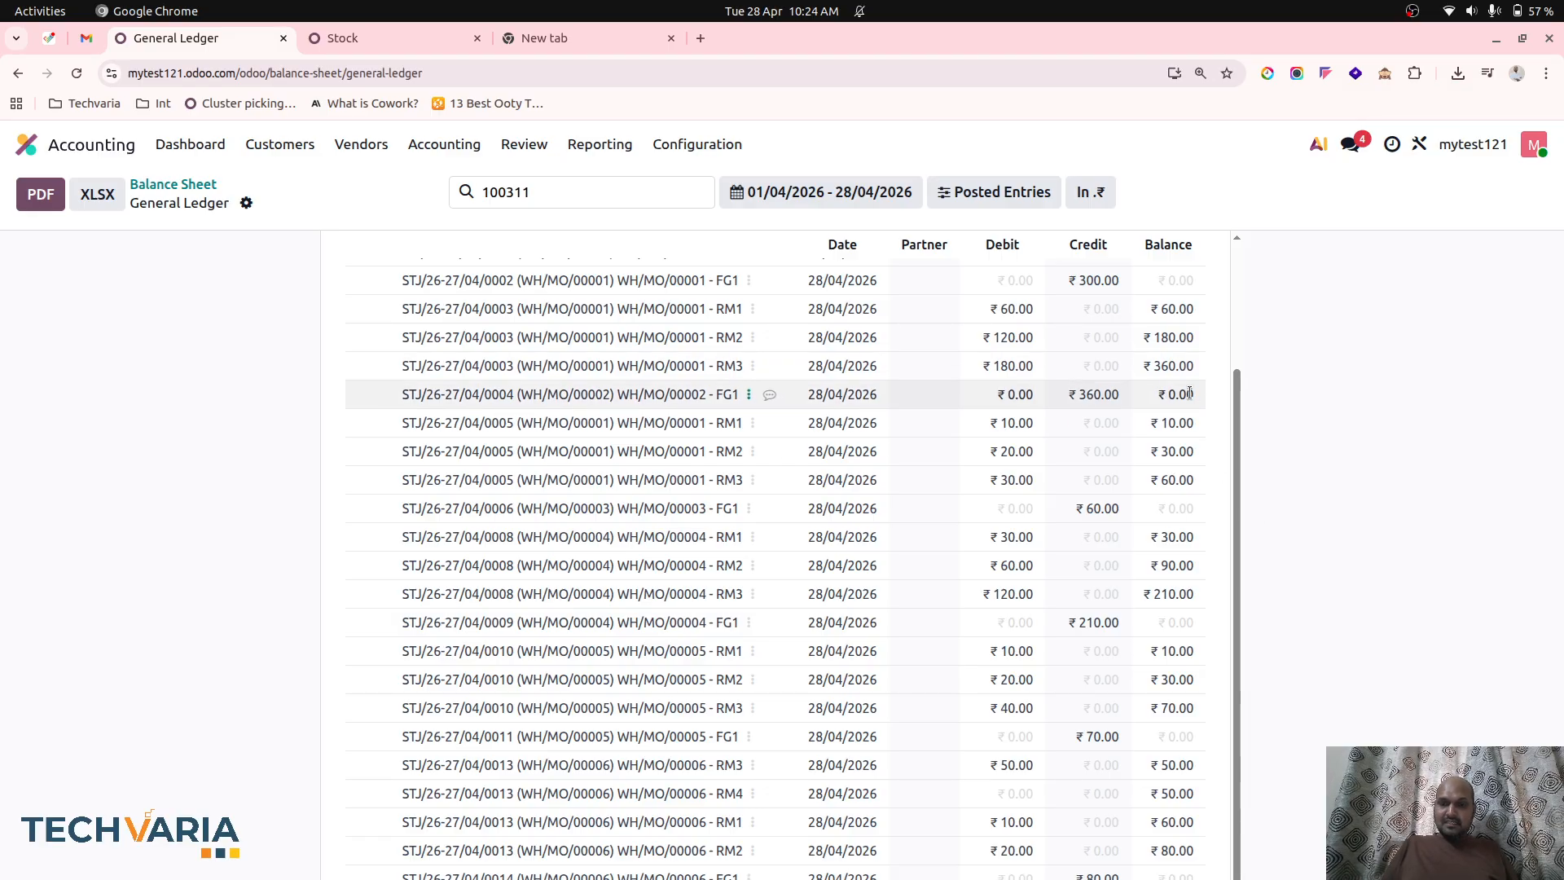
key("ctrl+0")
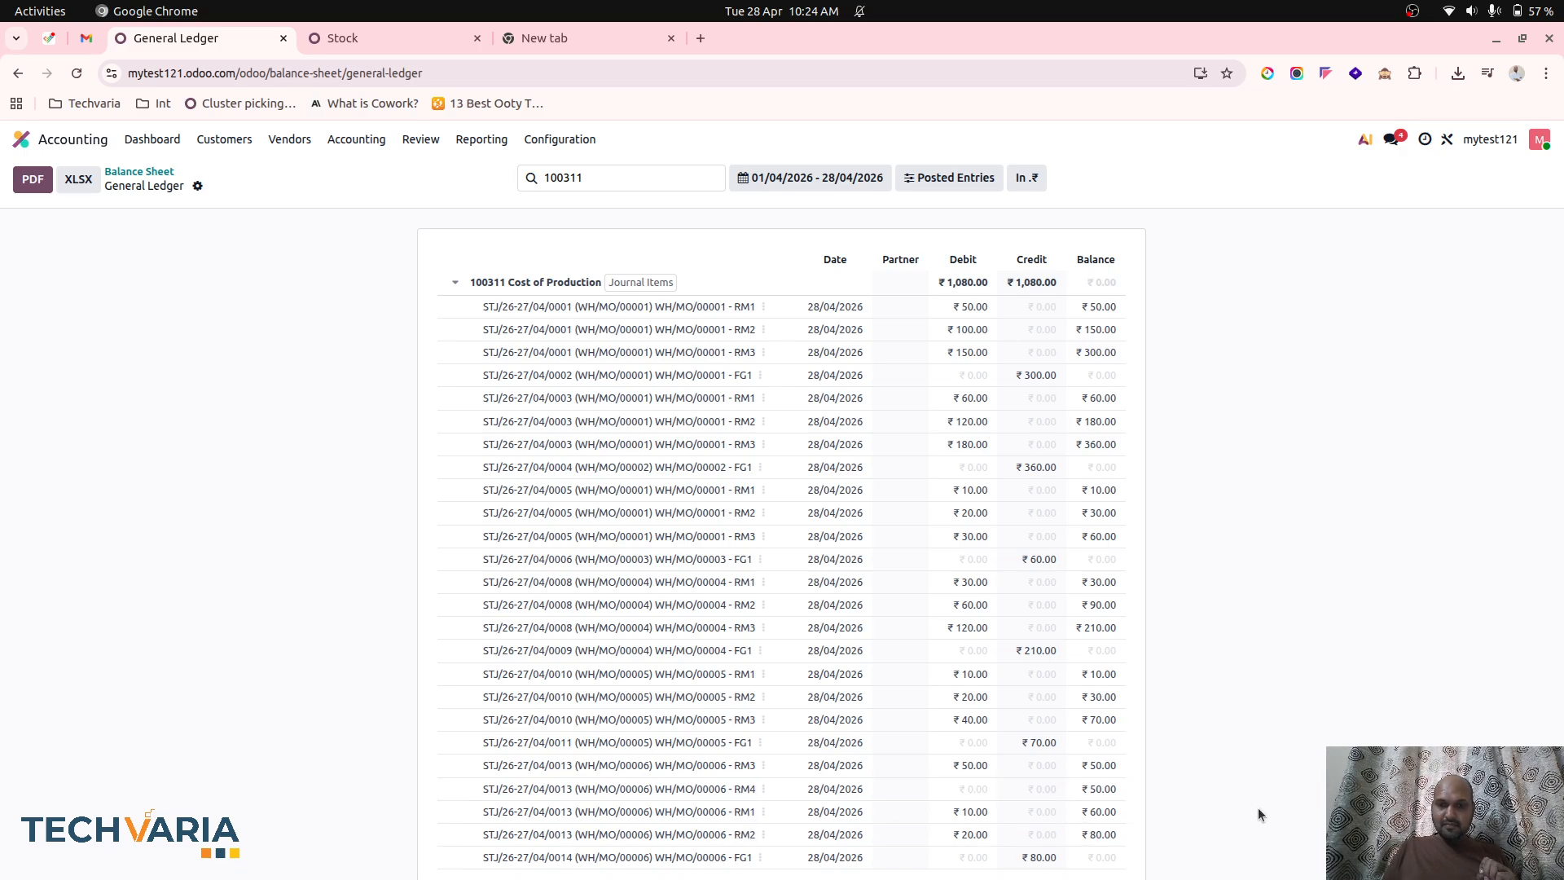
Open the accounting Inventory Valuation and compare its stock variation and ending stock with the stock report.
left_click(406, 41)
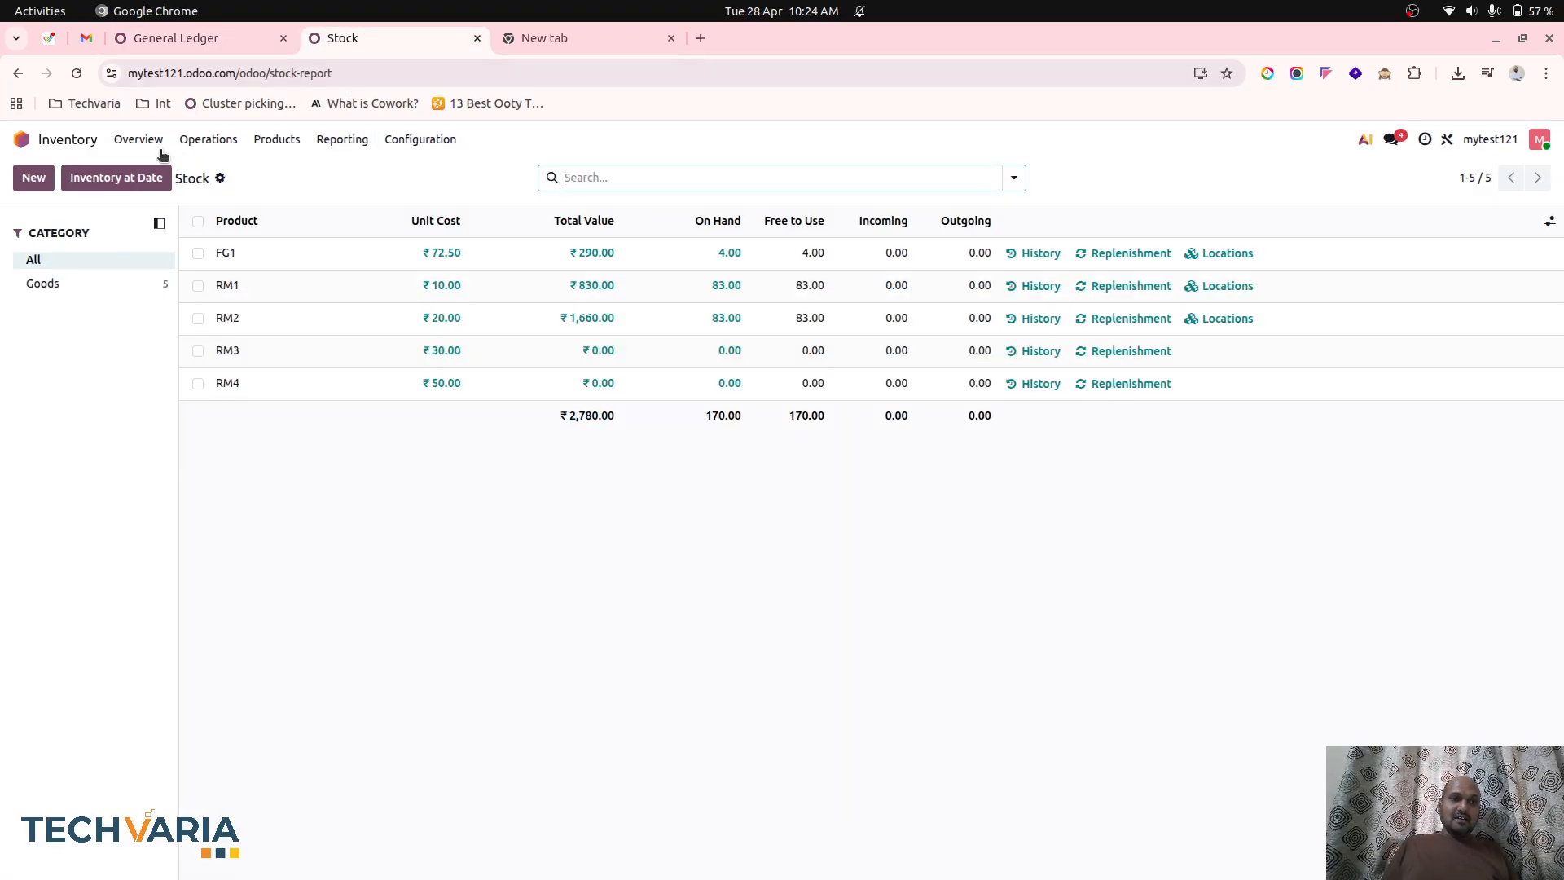
left_click(342, 139)
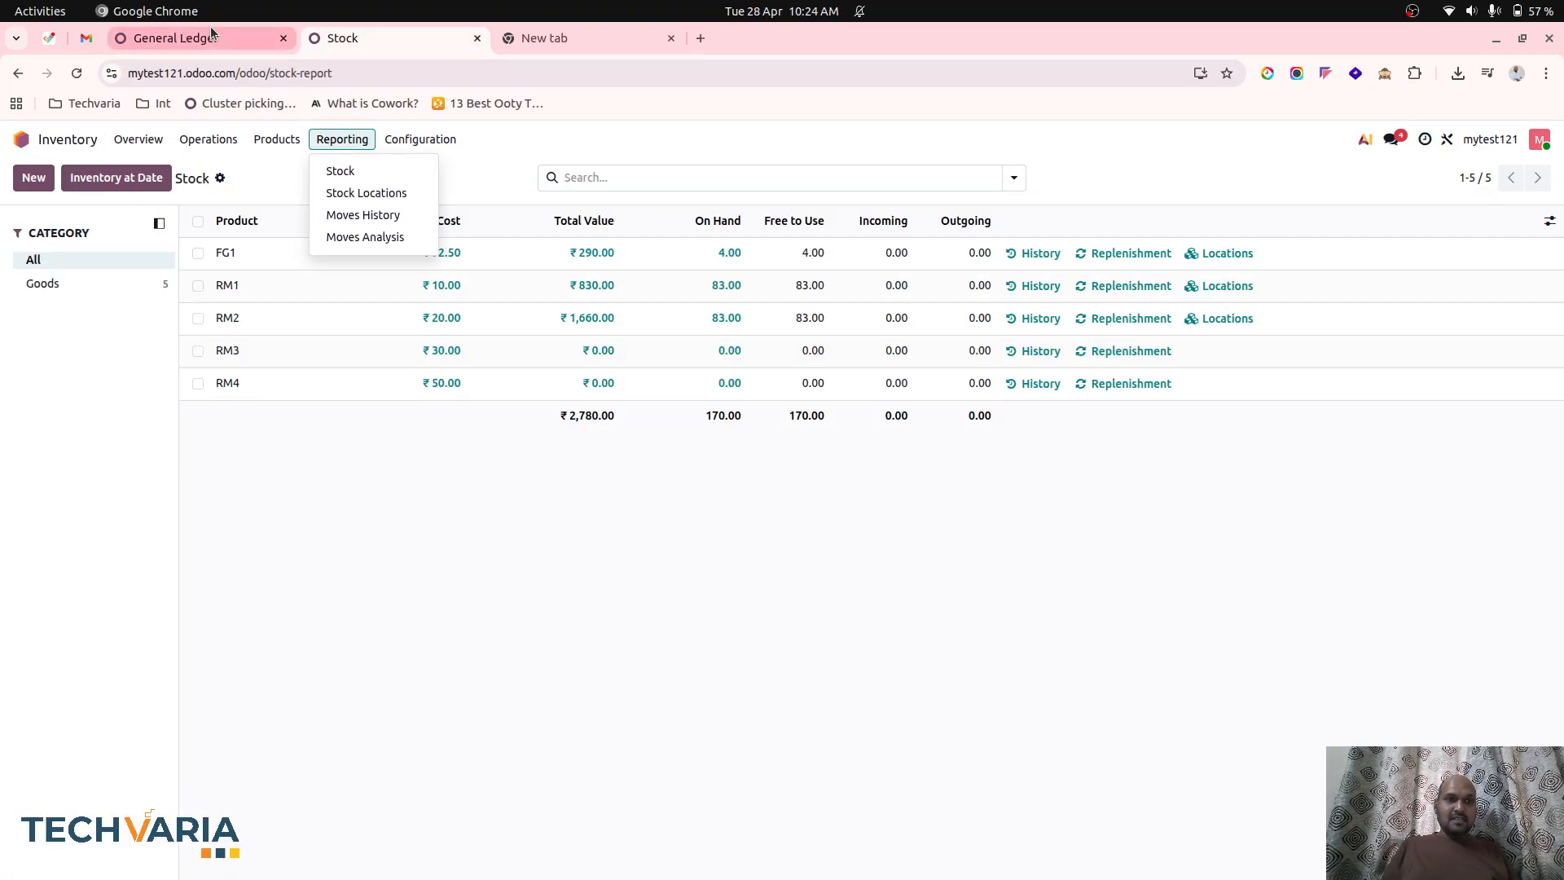
left_click(187, 39)
left_click(420, 139)
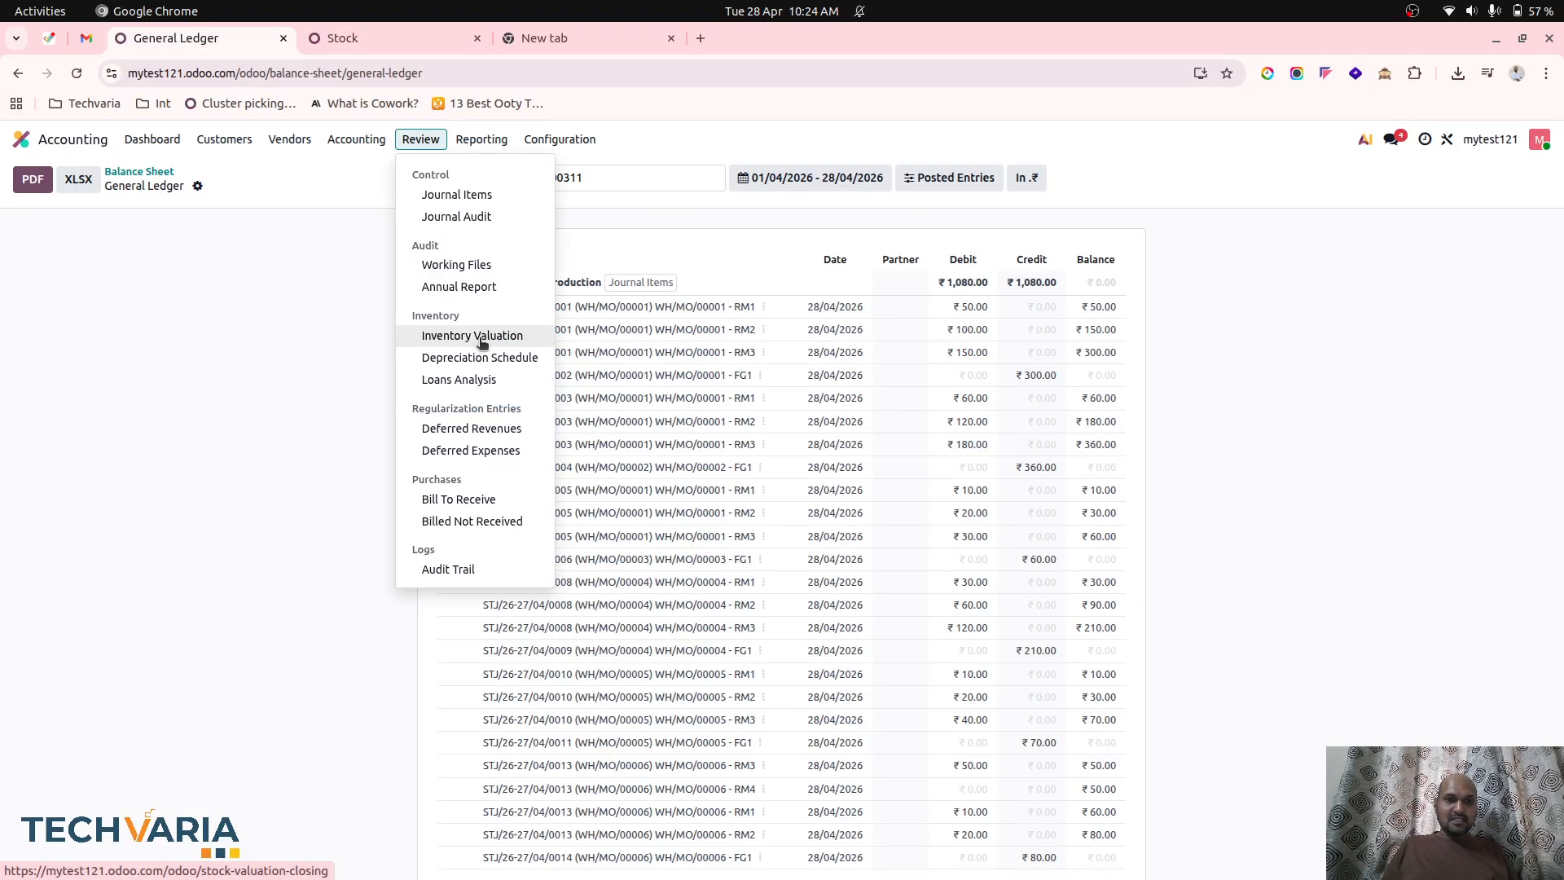
left_click(480, 338)
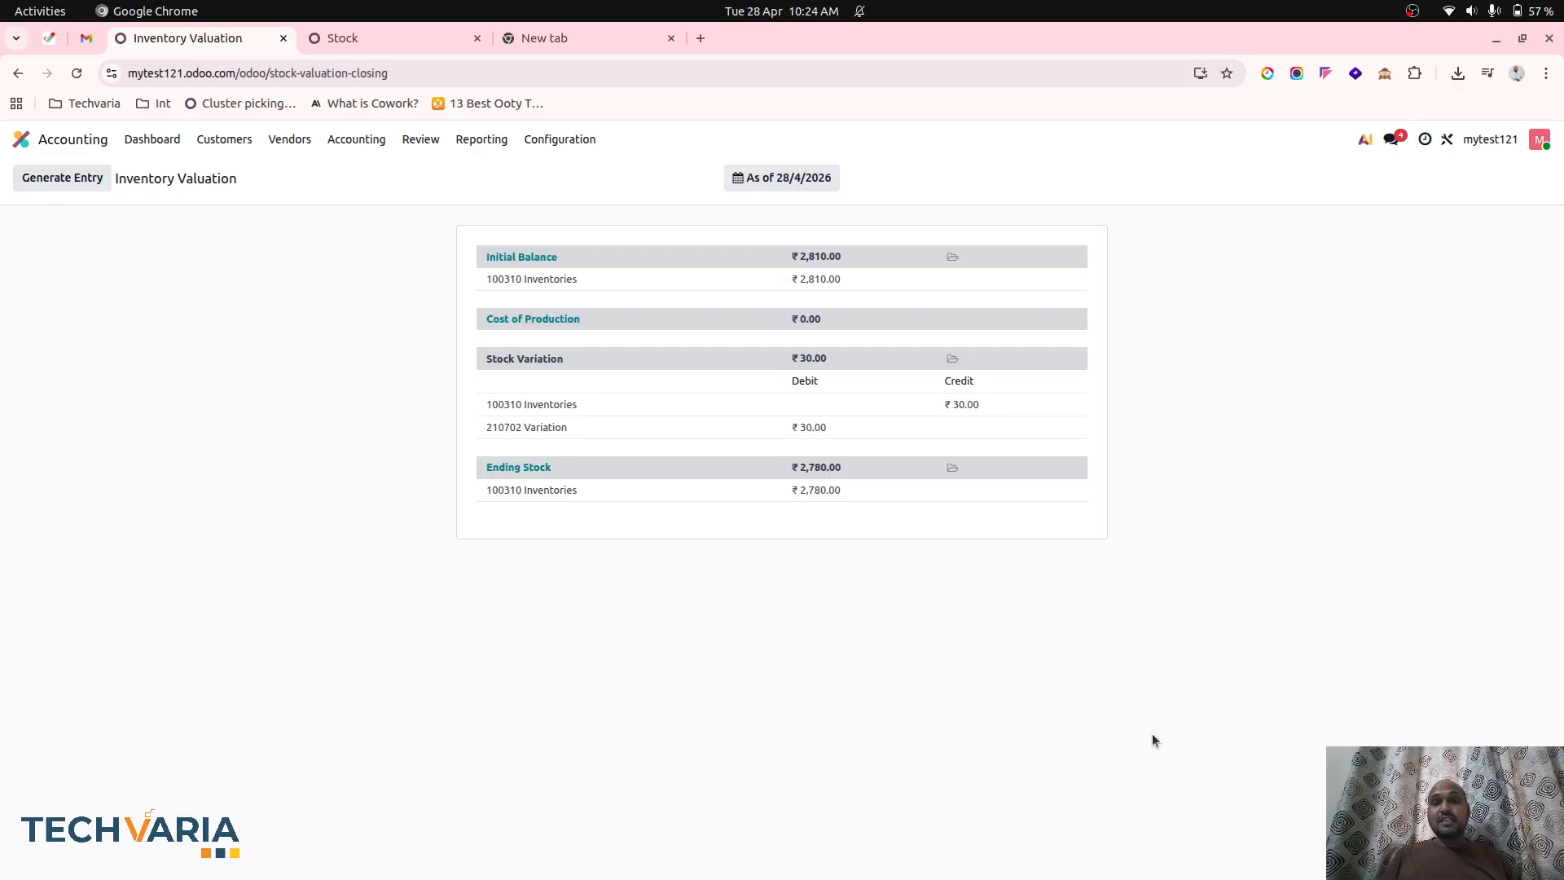
left_click(381, 38)
left_click(200, 35)
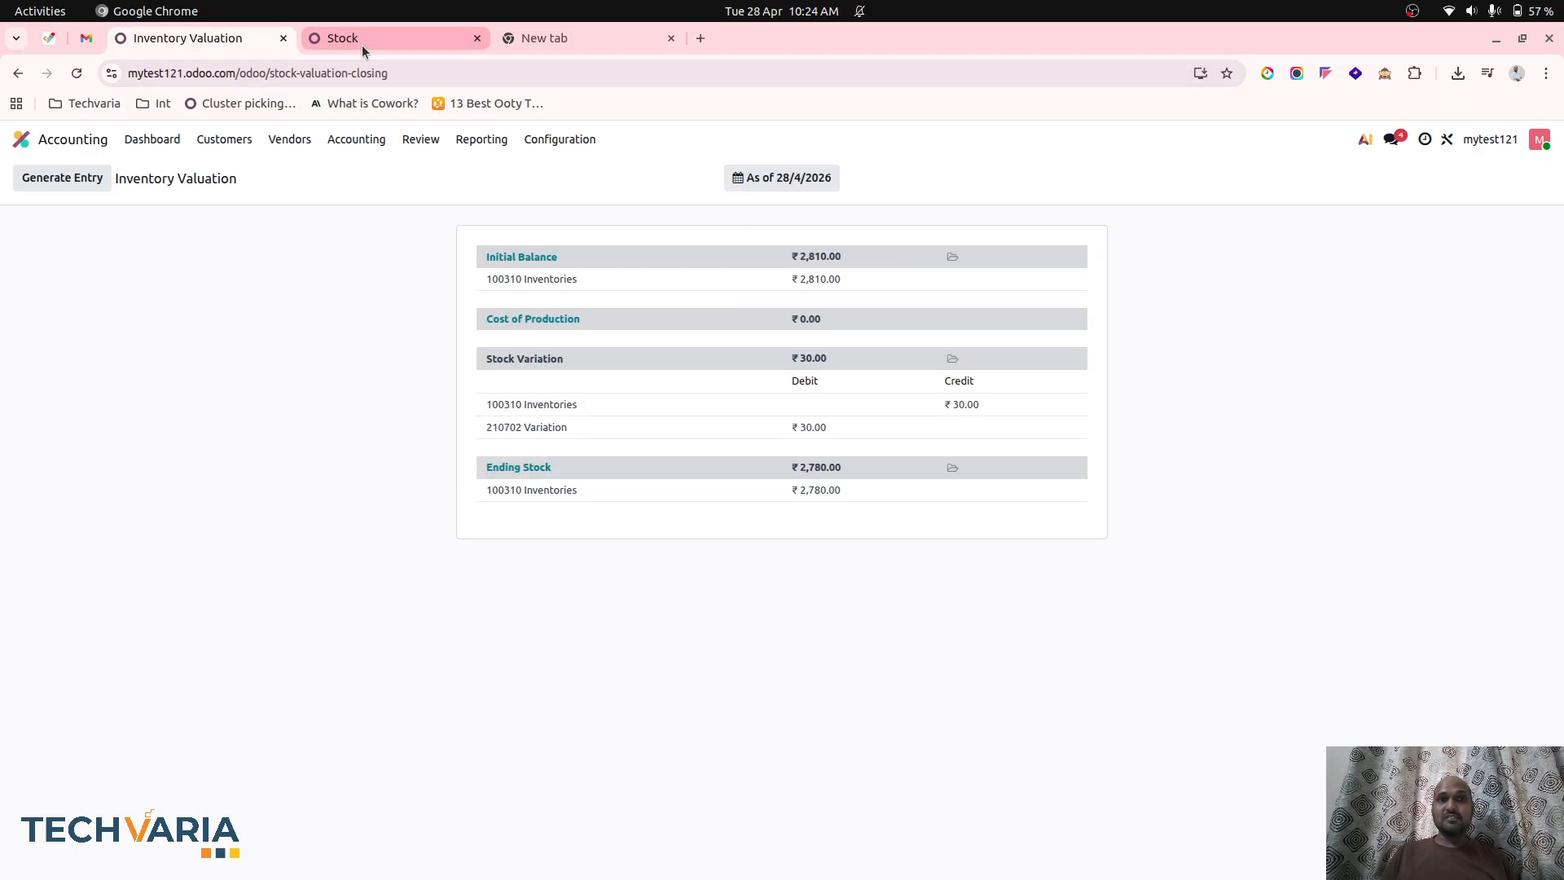
mouse_move(361, 46)
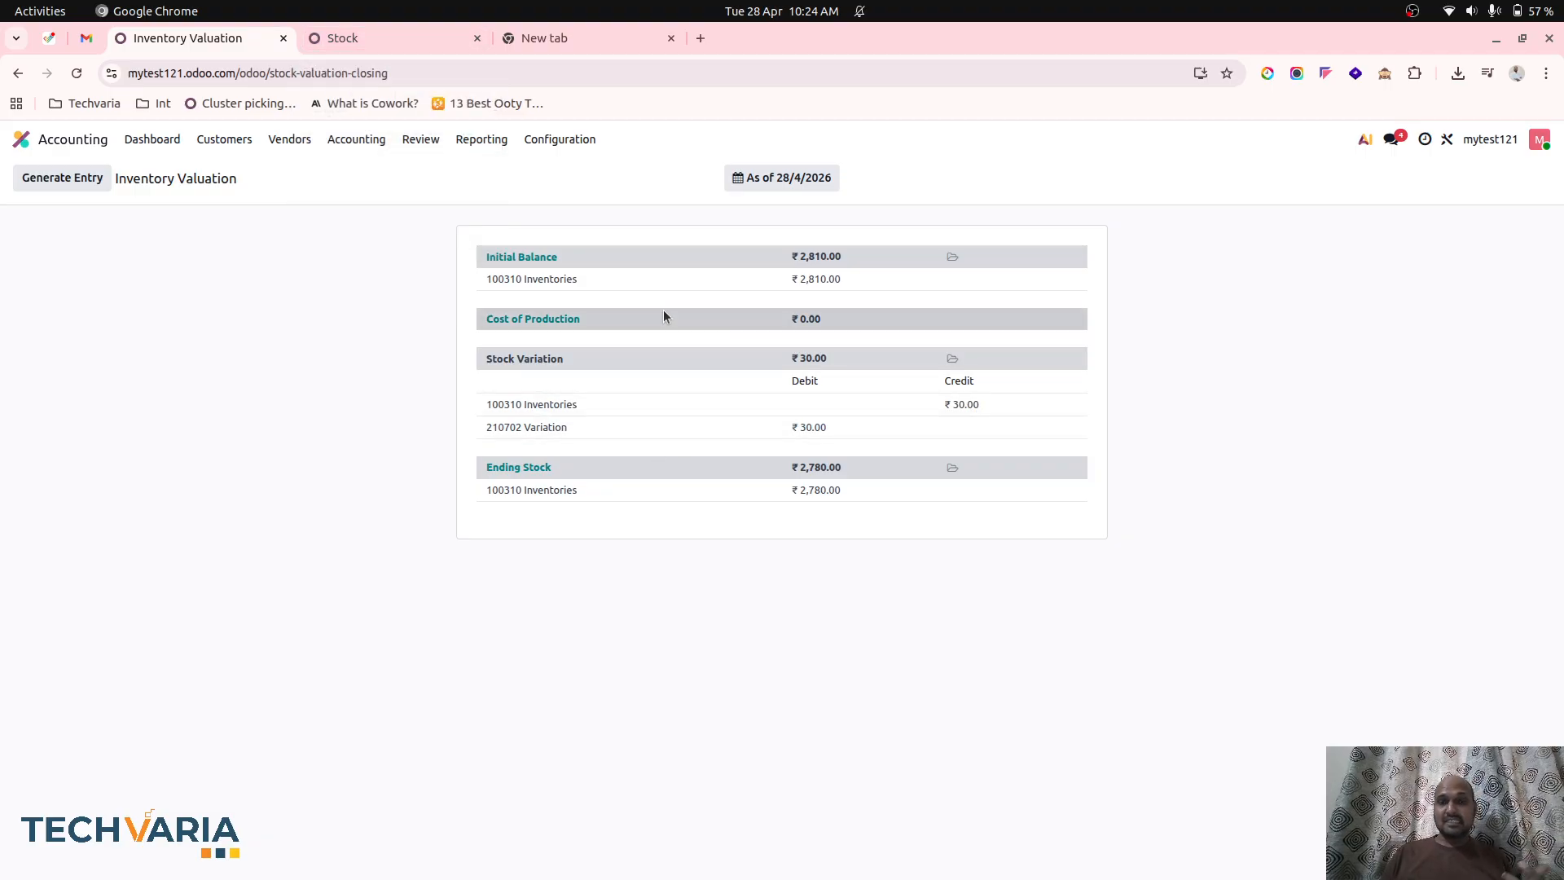
left_click(376, 38)
left_click(612, 585)
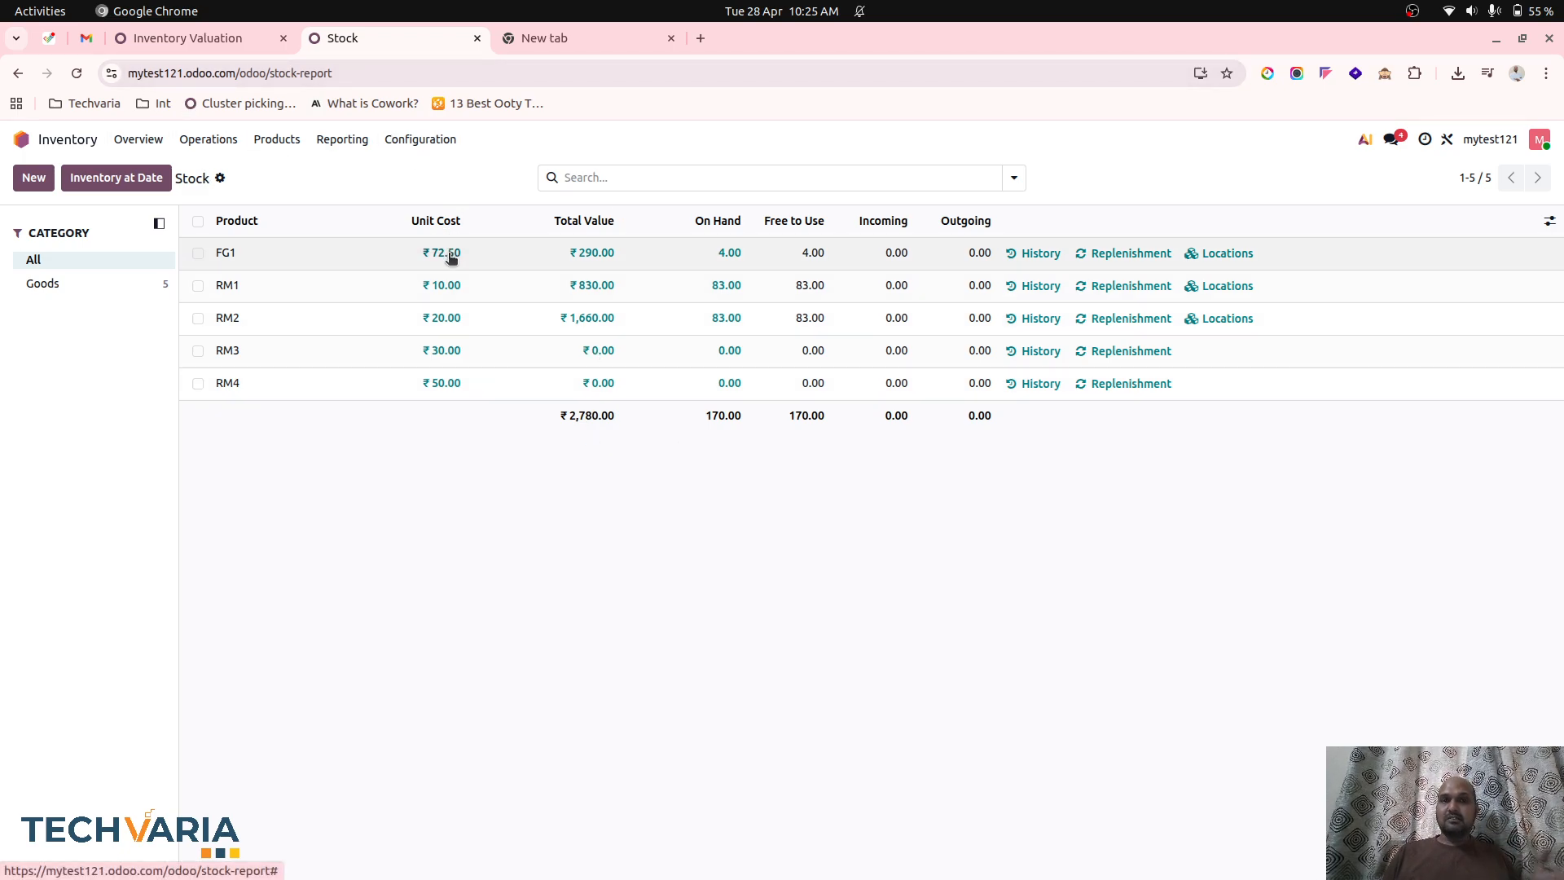
Generate the stock closing entry from the Inventory Valuation, post it and return to the valuation.
left_click(211, 39)
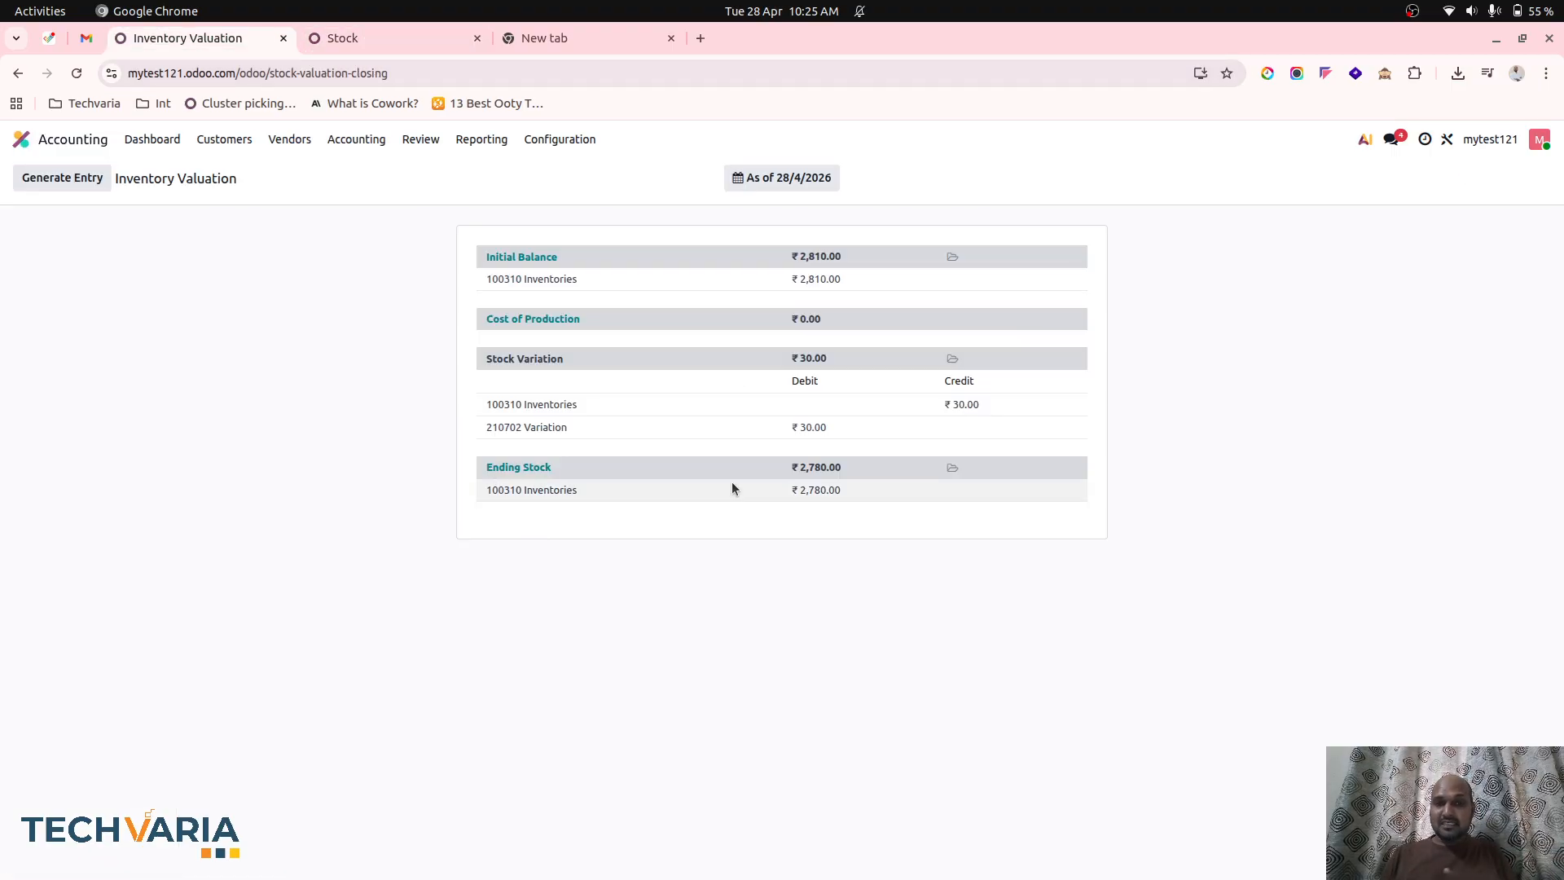
left_click(79, 180)
left_click(33, 226)
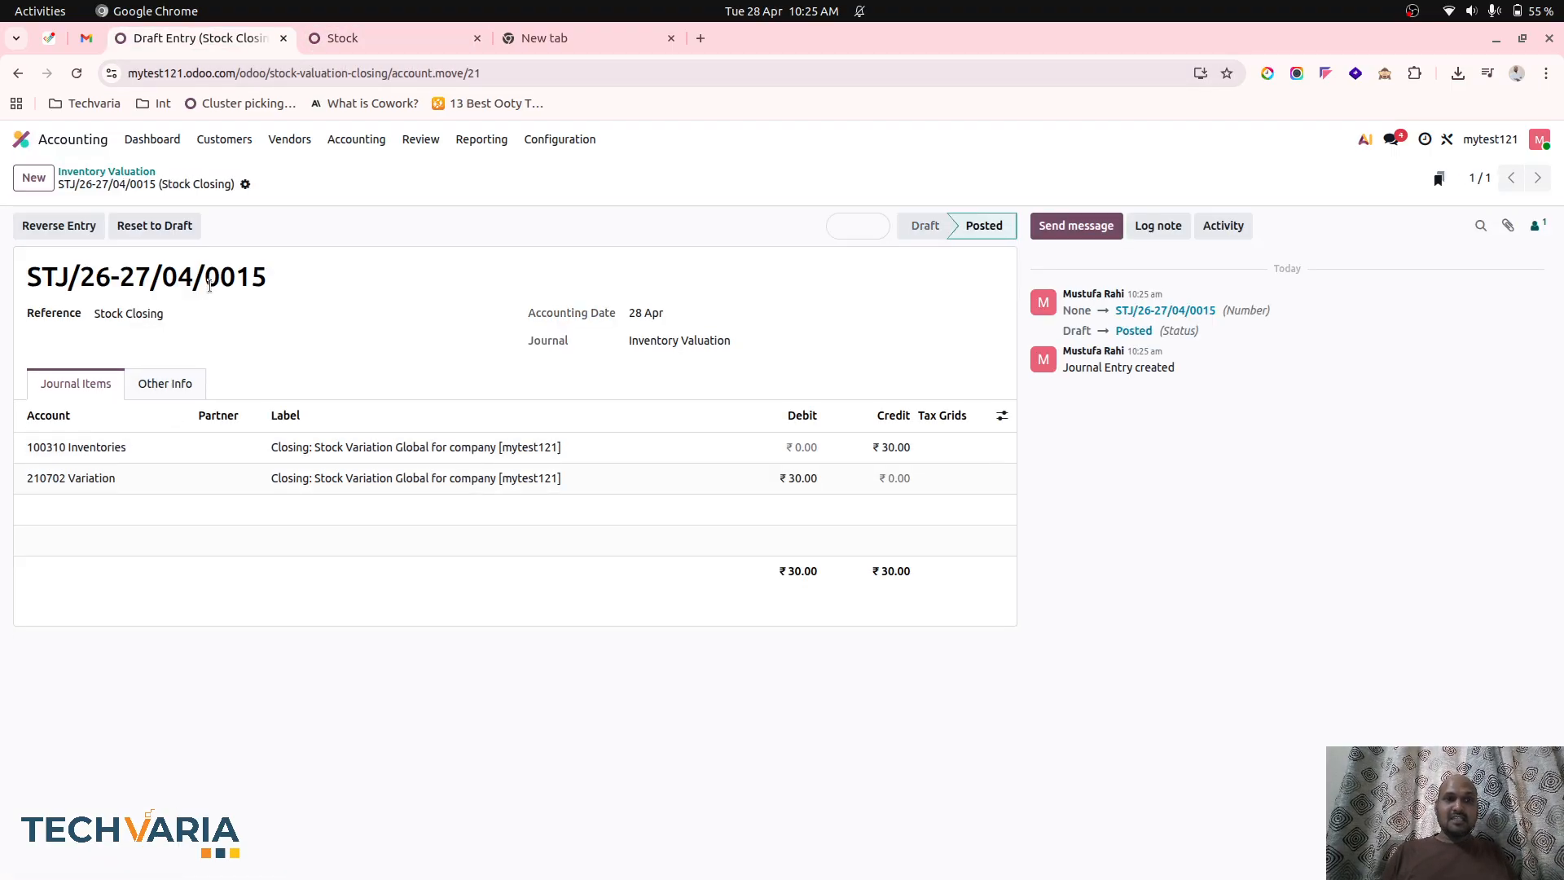
left_click(143, 172)
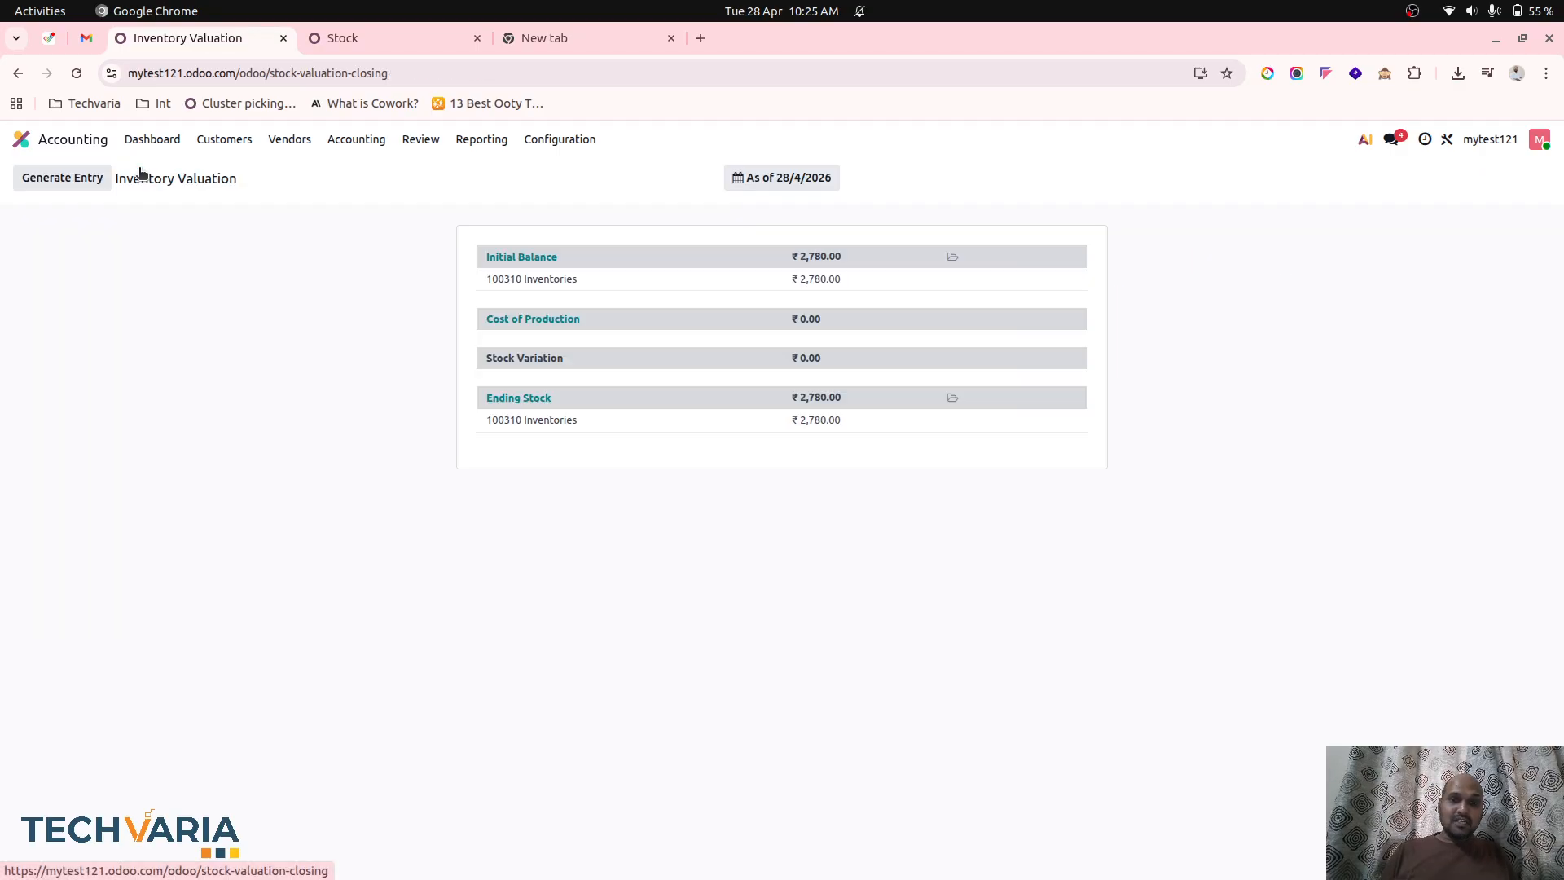
Recheck the stock report's total value and open the Profit and Loss report to review the costs of revenue.
left_click(422, 44)
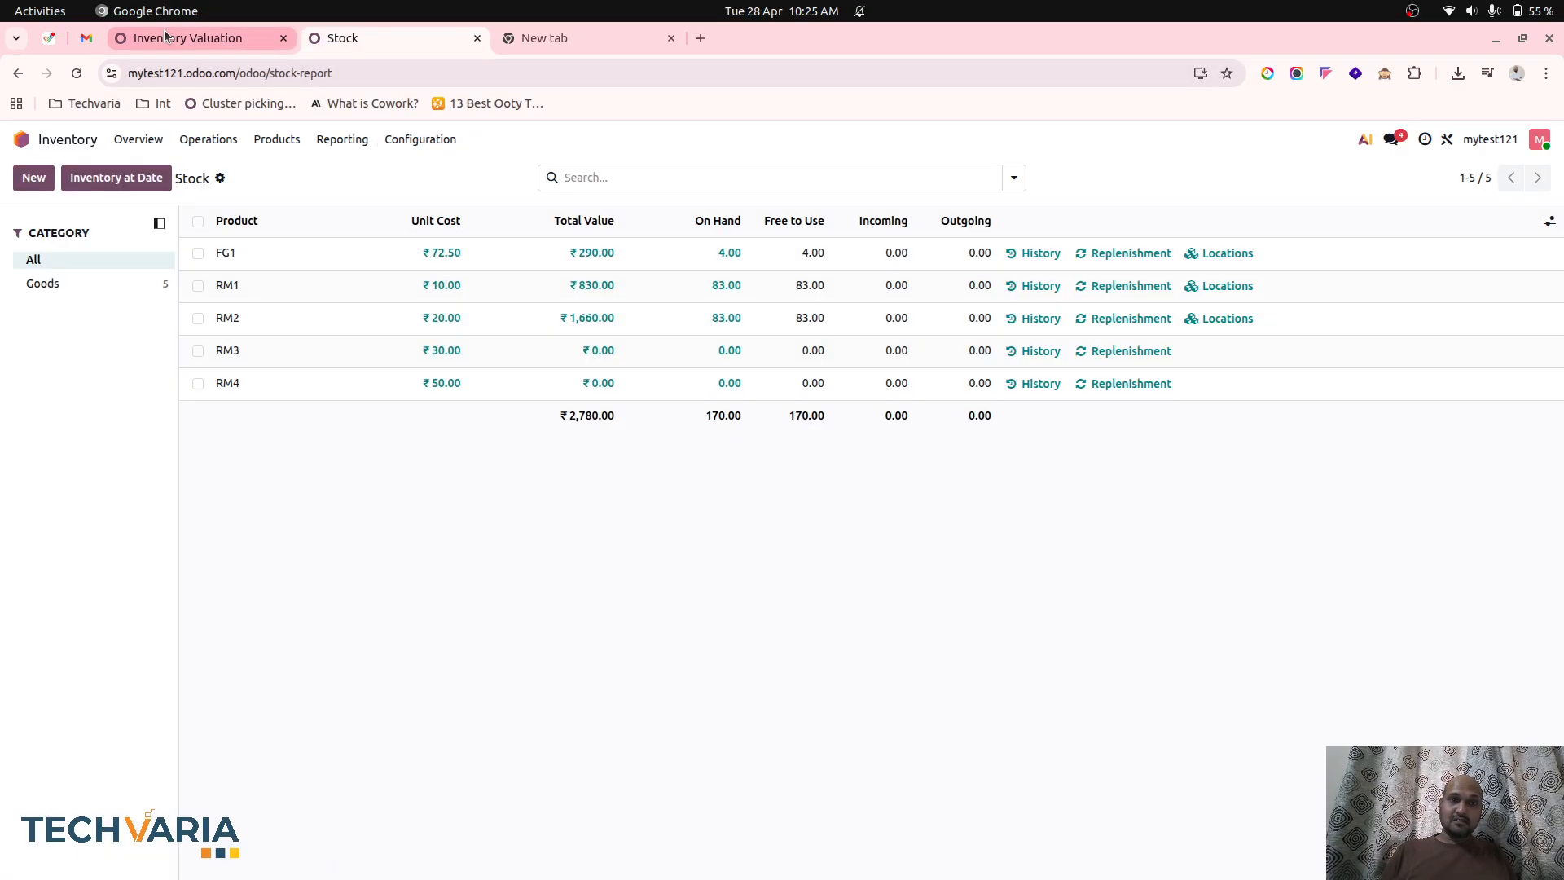
left_click(246, 39)
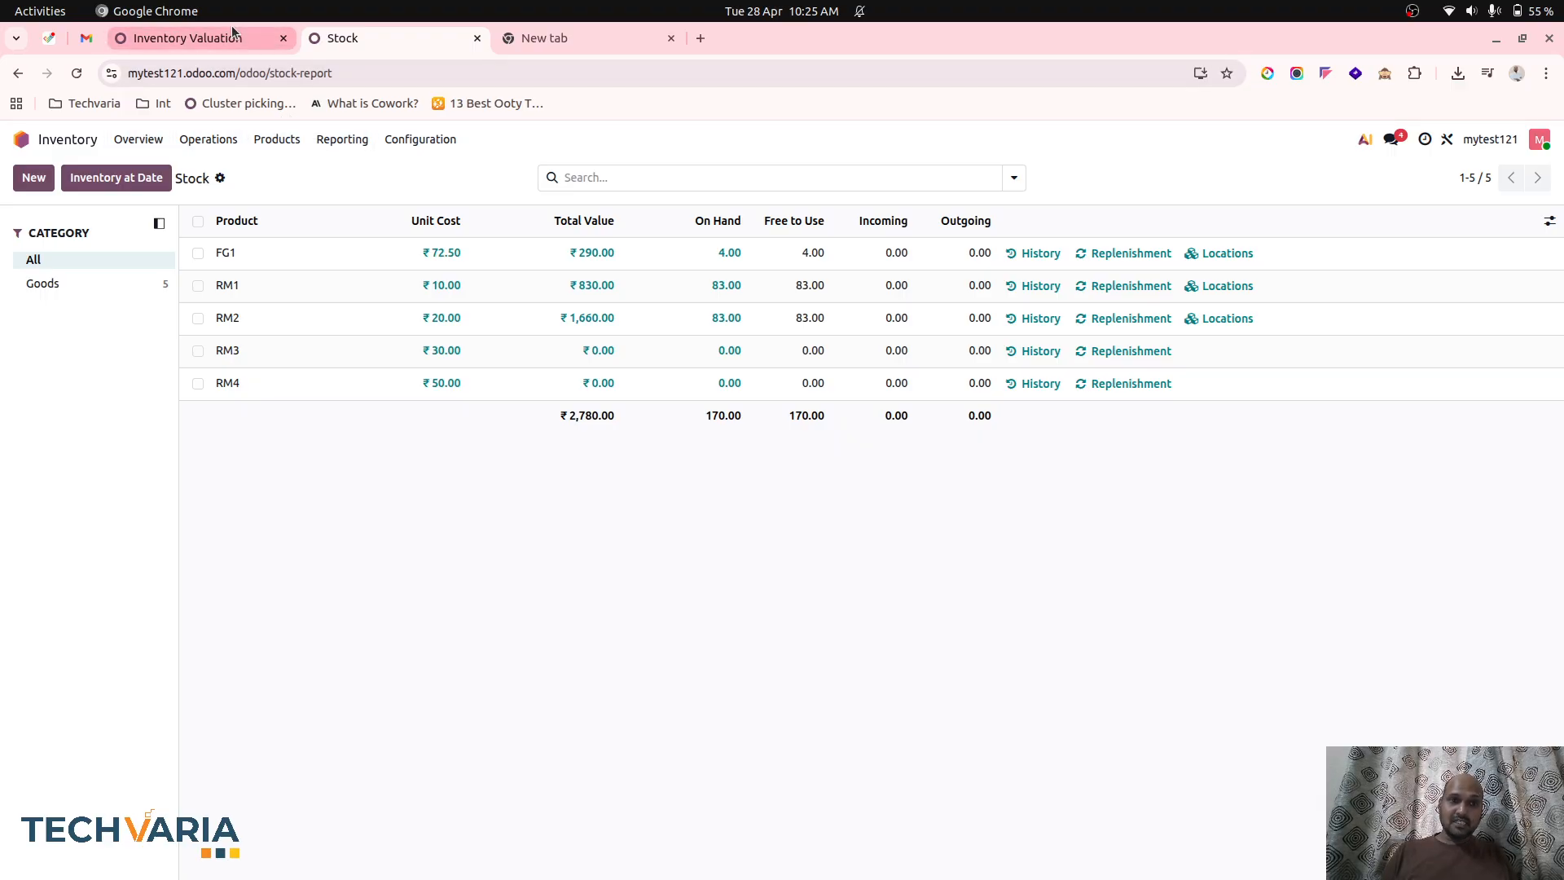
left_click(482, 139)
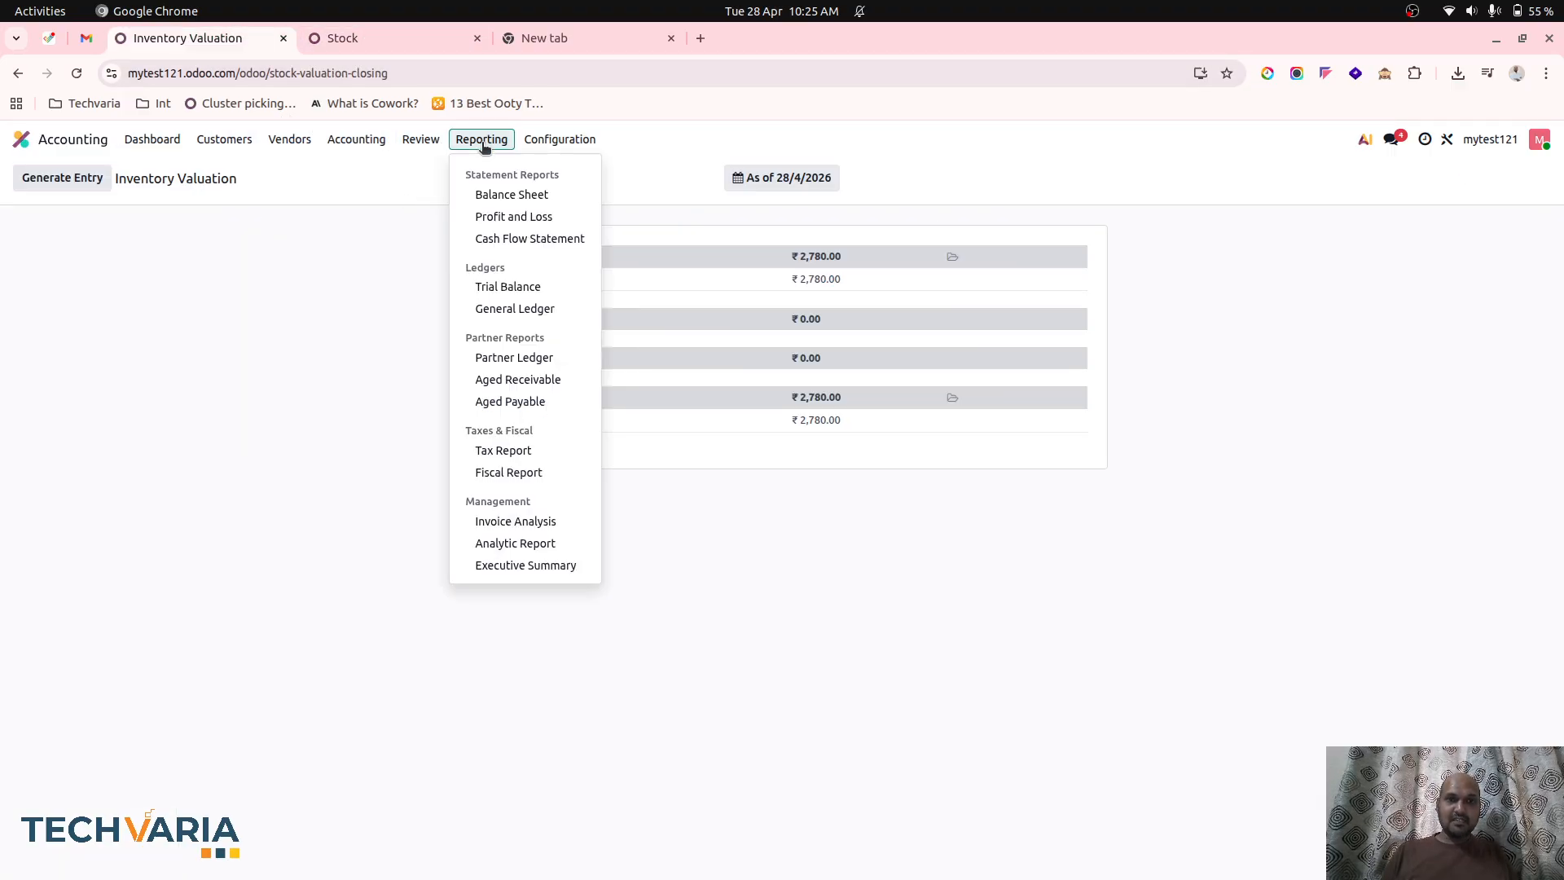
left_click(488, 217)
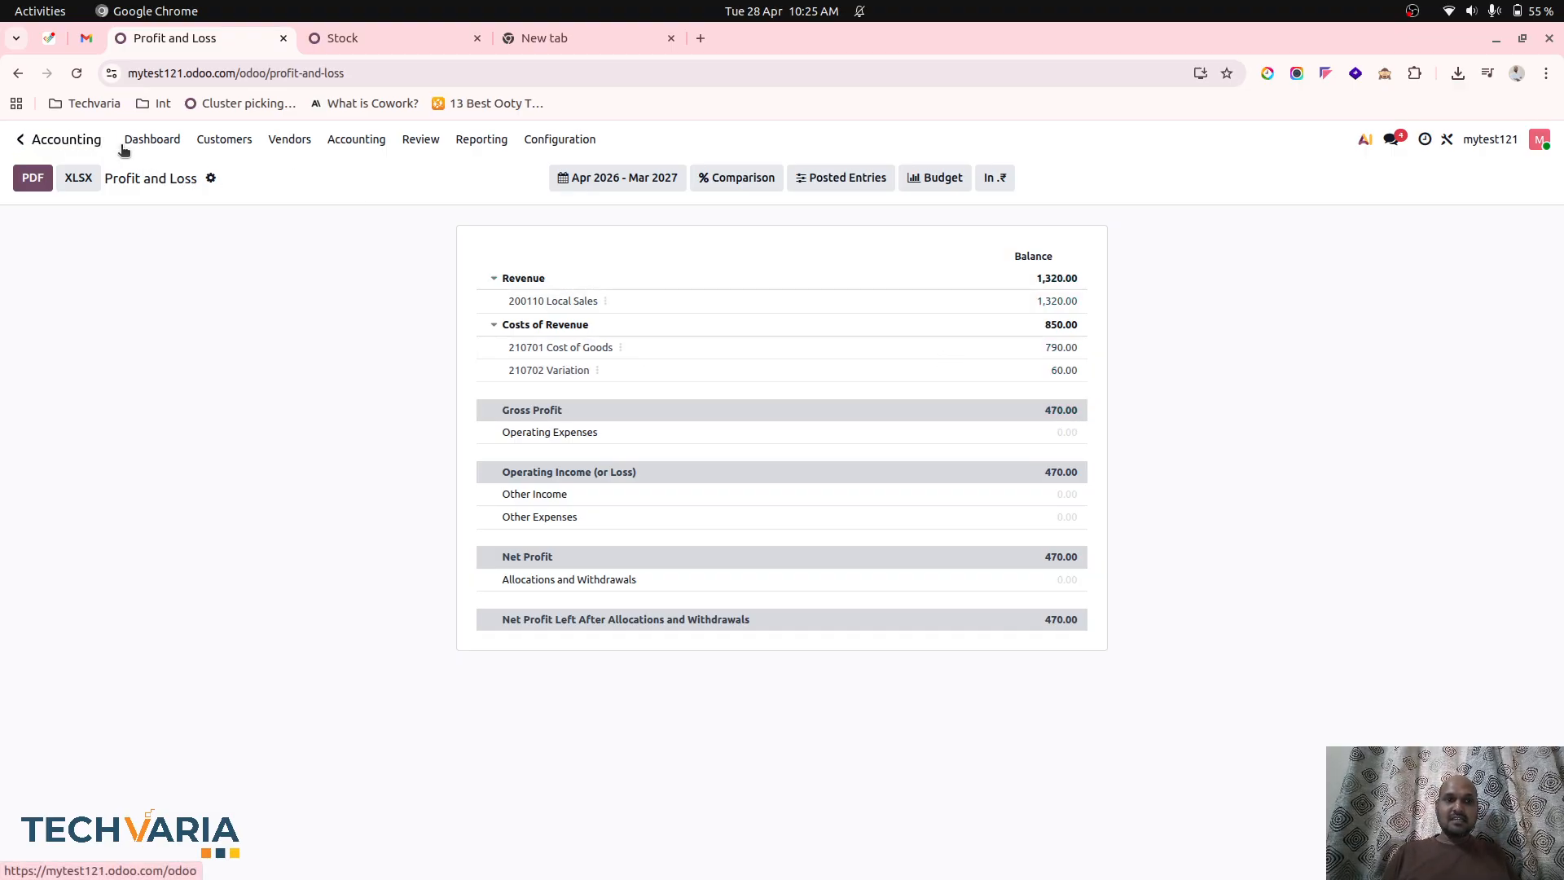
Create a new sales quotation for Customer1 with FG1 as its order line.
left_click(65, 151)
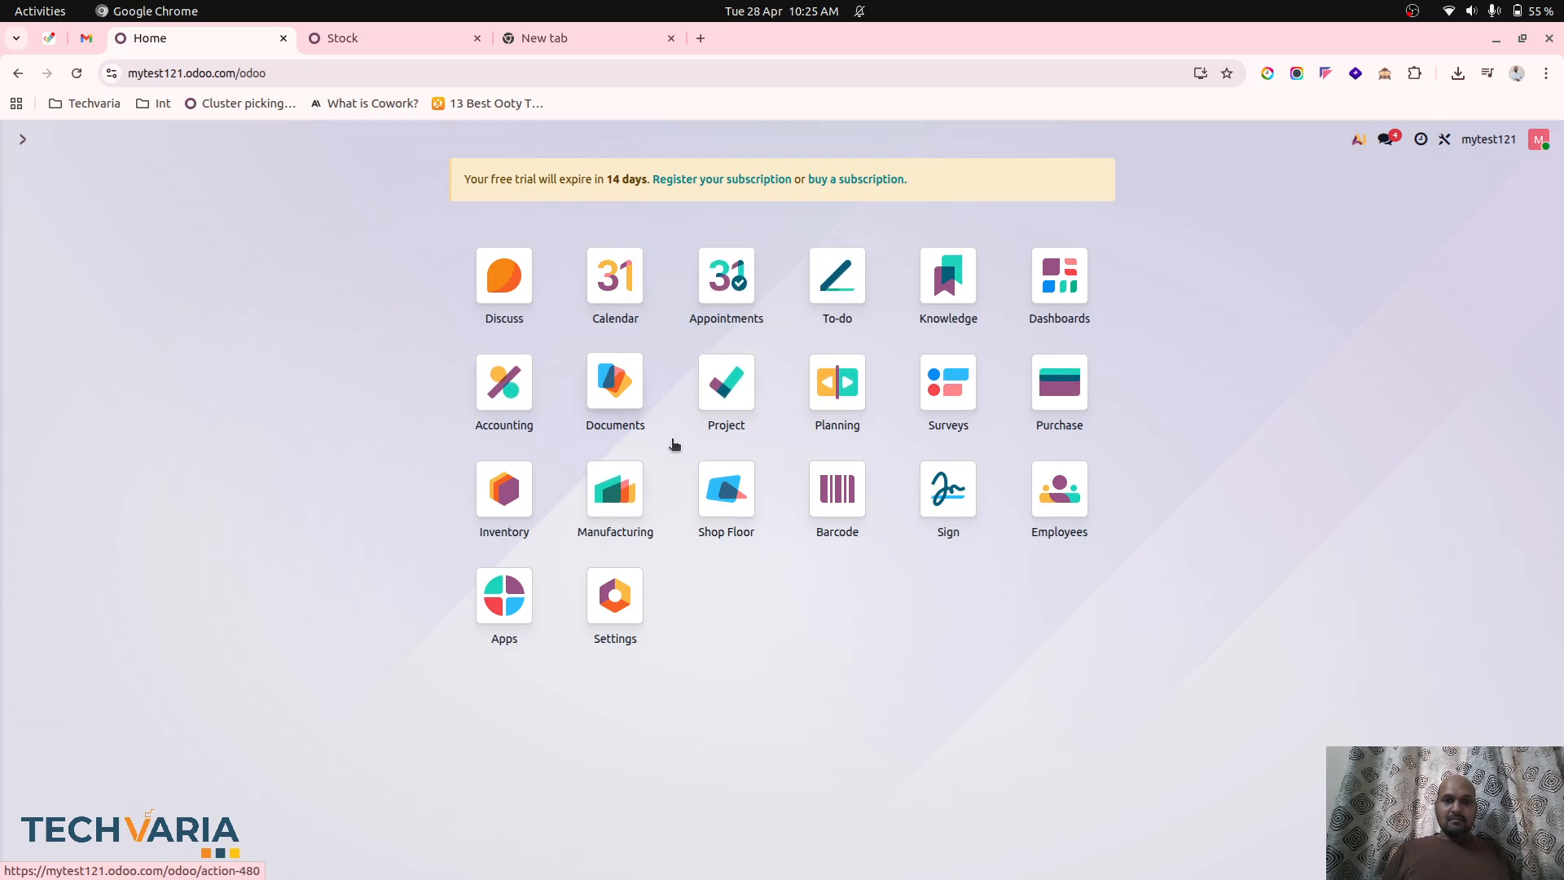
type("sa")
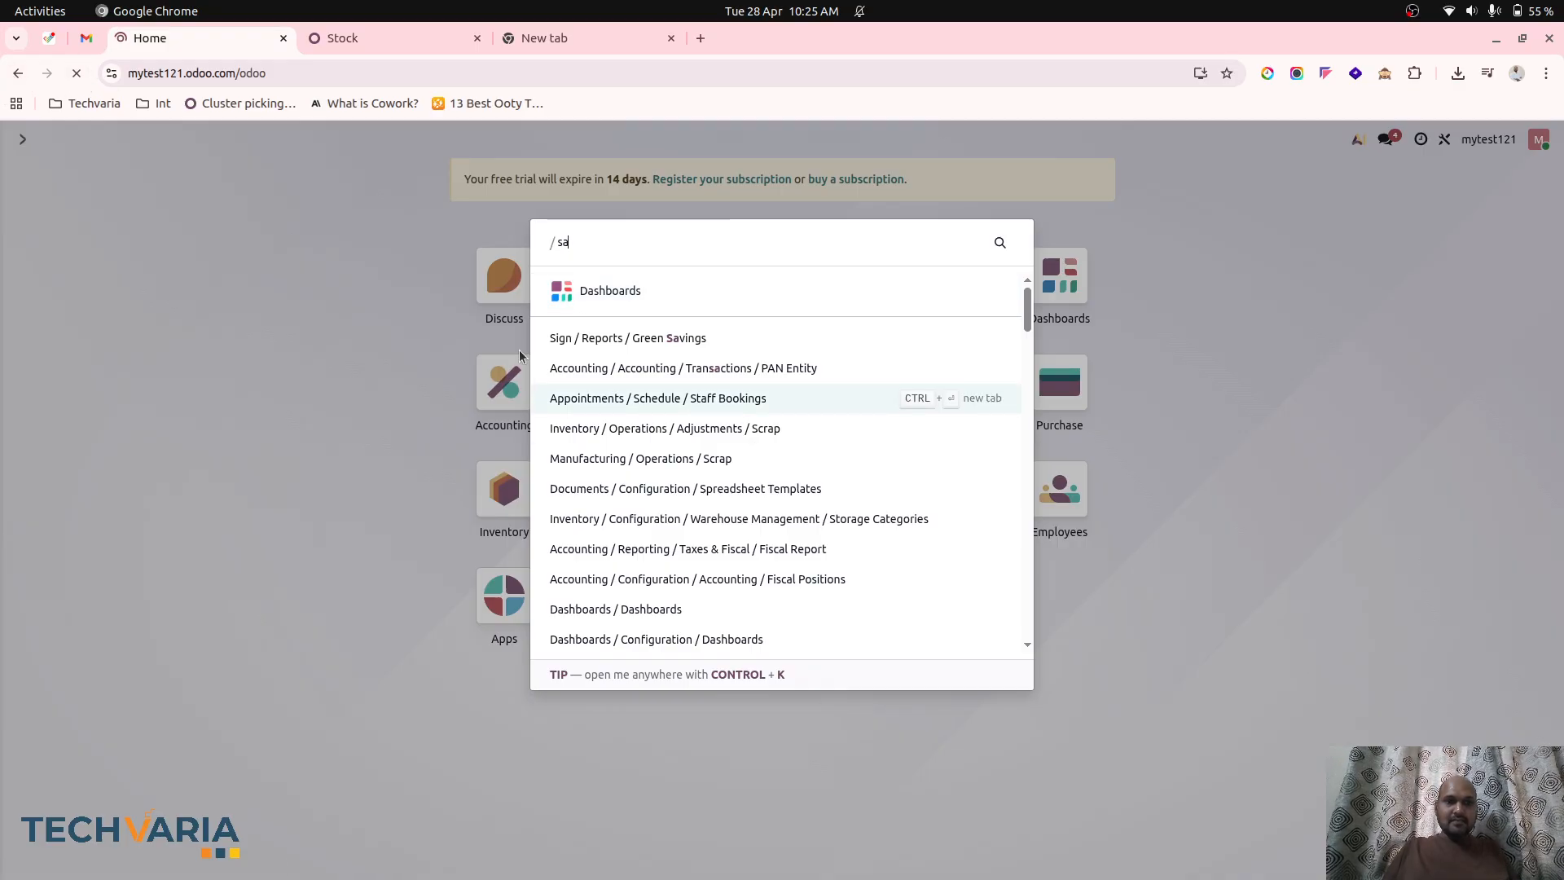
left_click(416, 348)
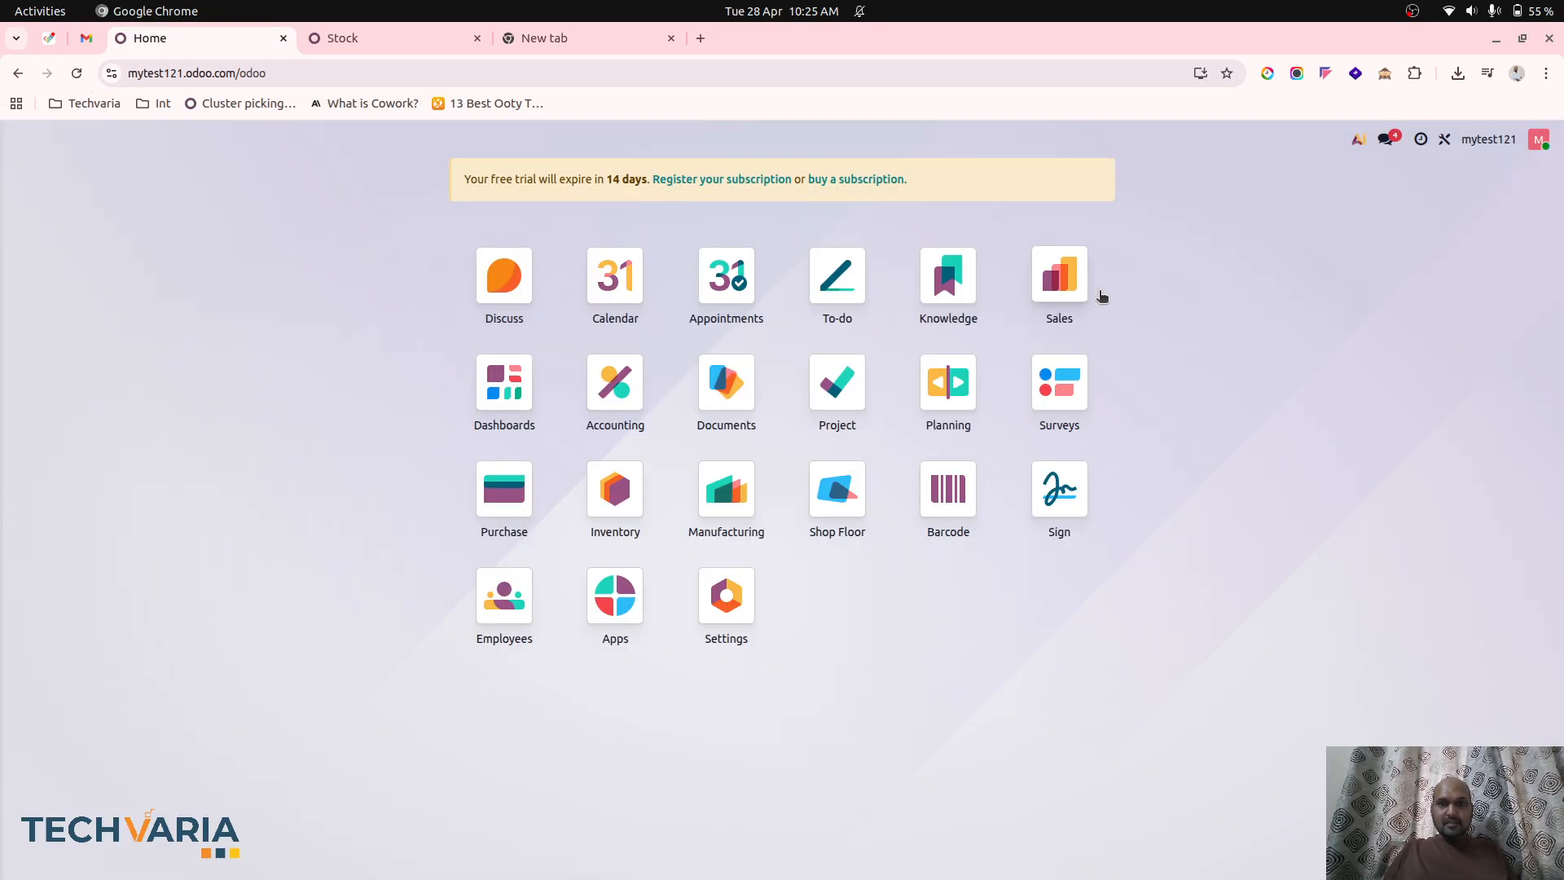
left_click(1059, 281)
left_click(45, 182)
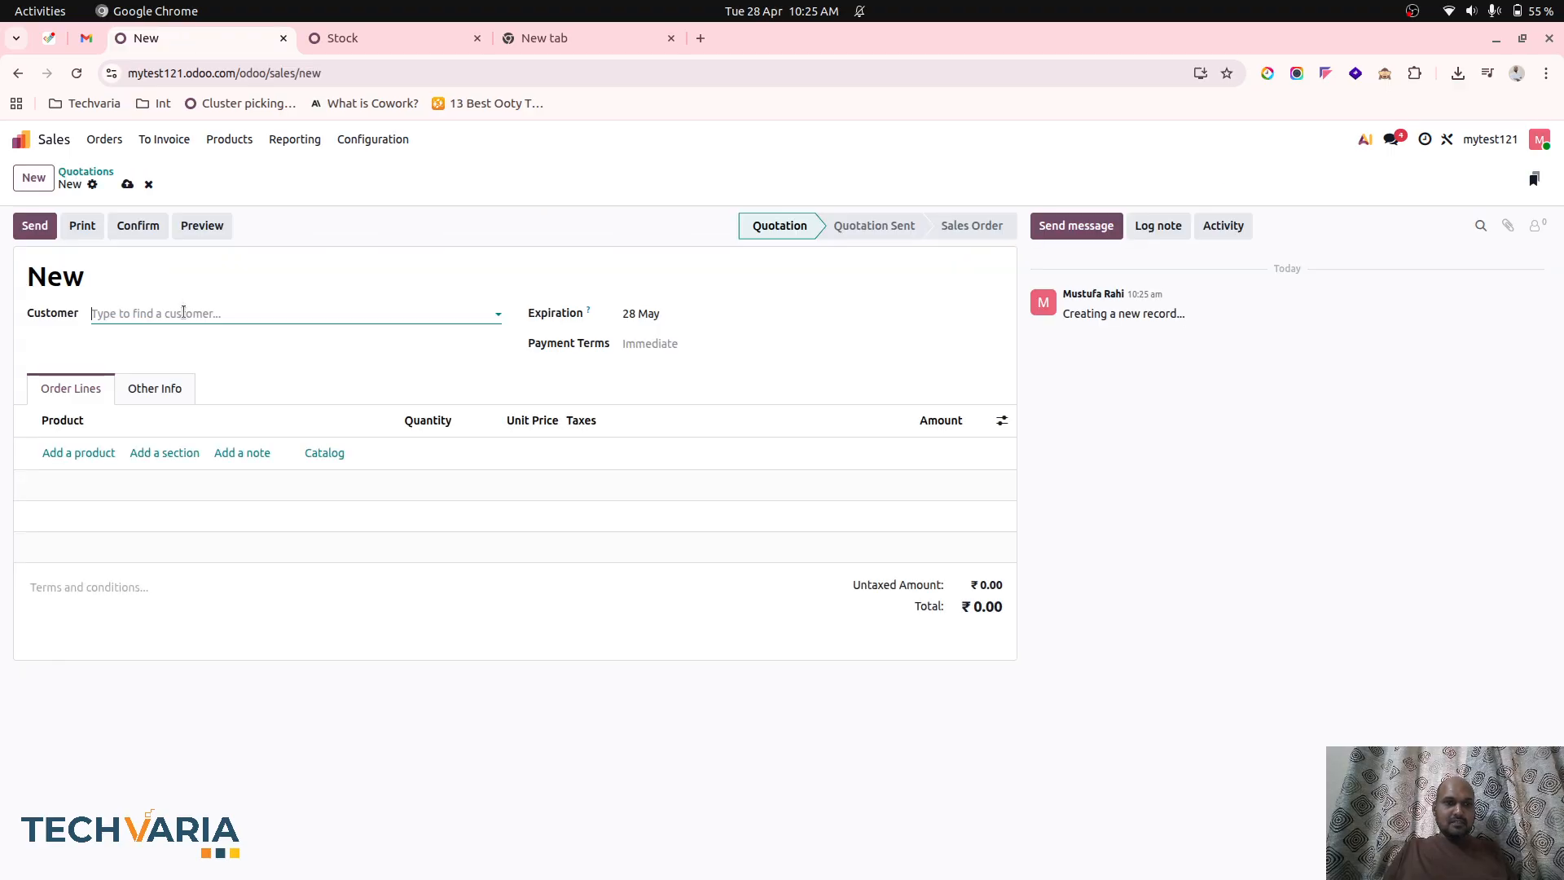
left_click(183, 313)
left_click(170, 343)
left_click(79, 453)
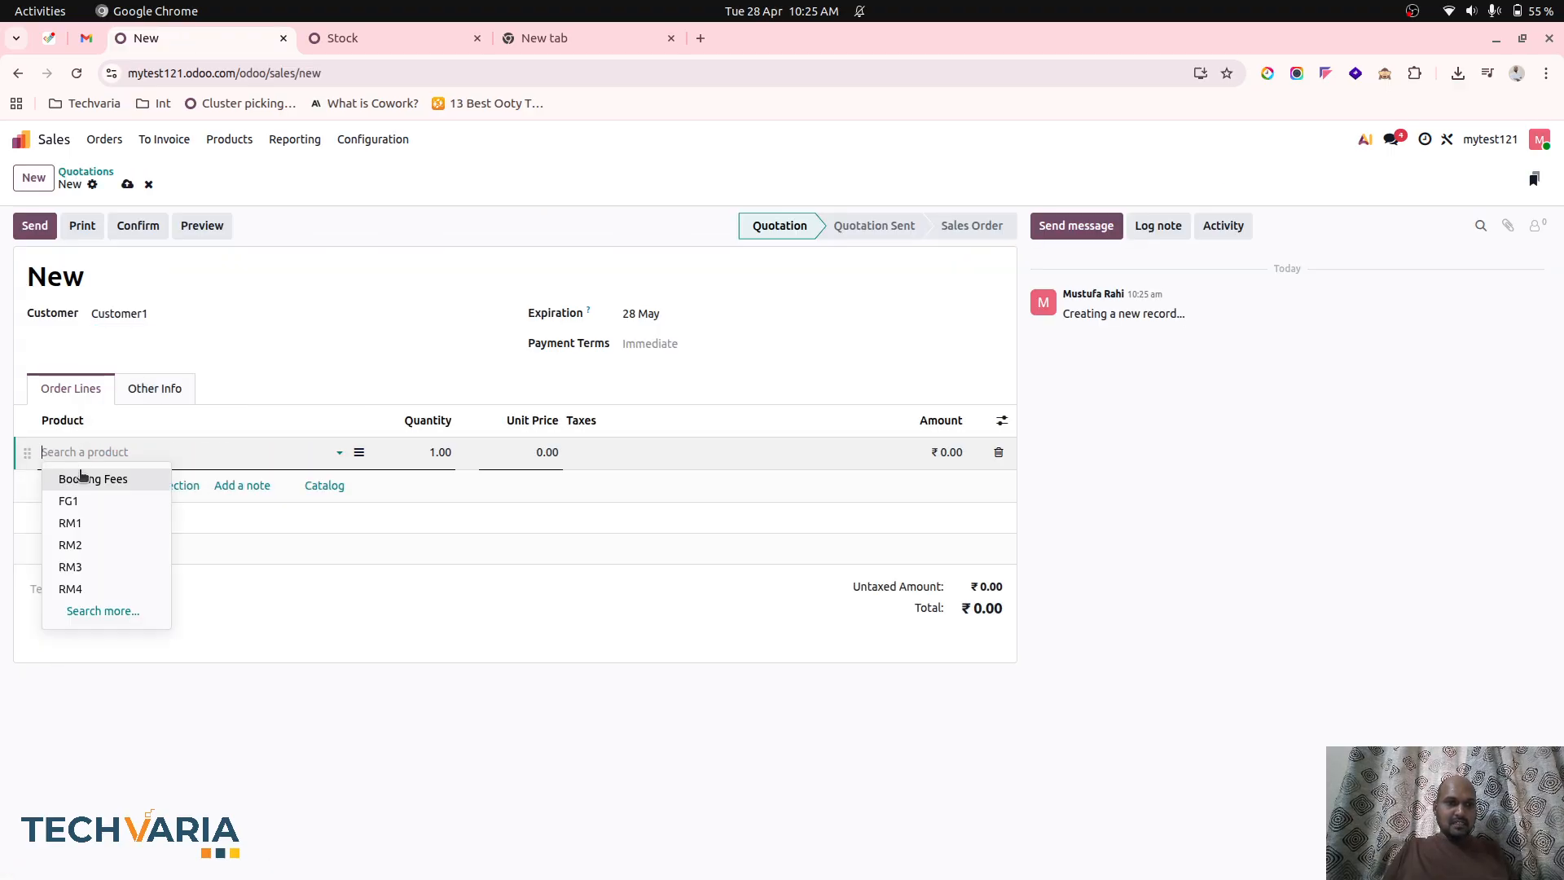
left_click(90, 498)
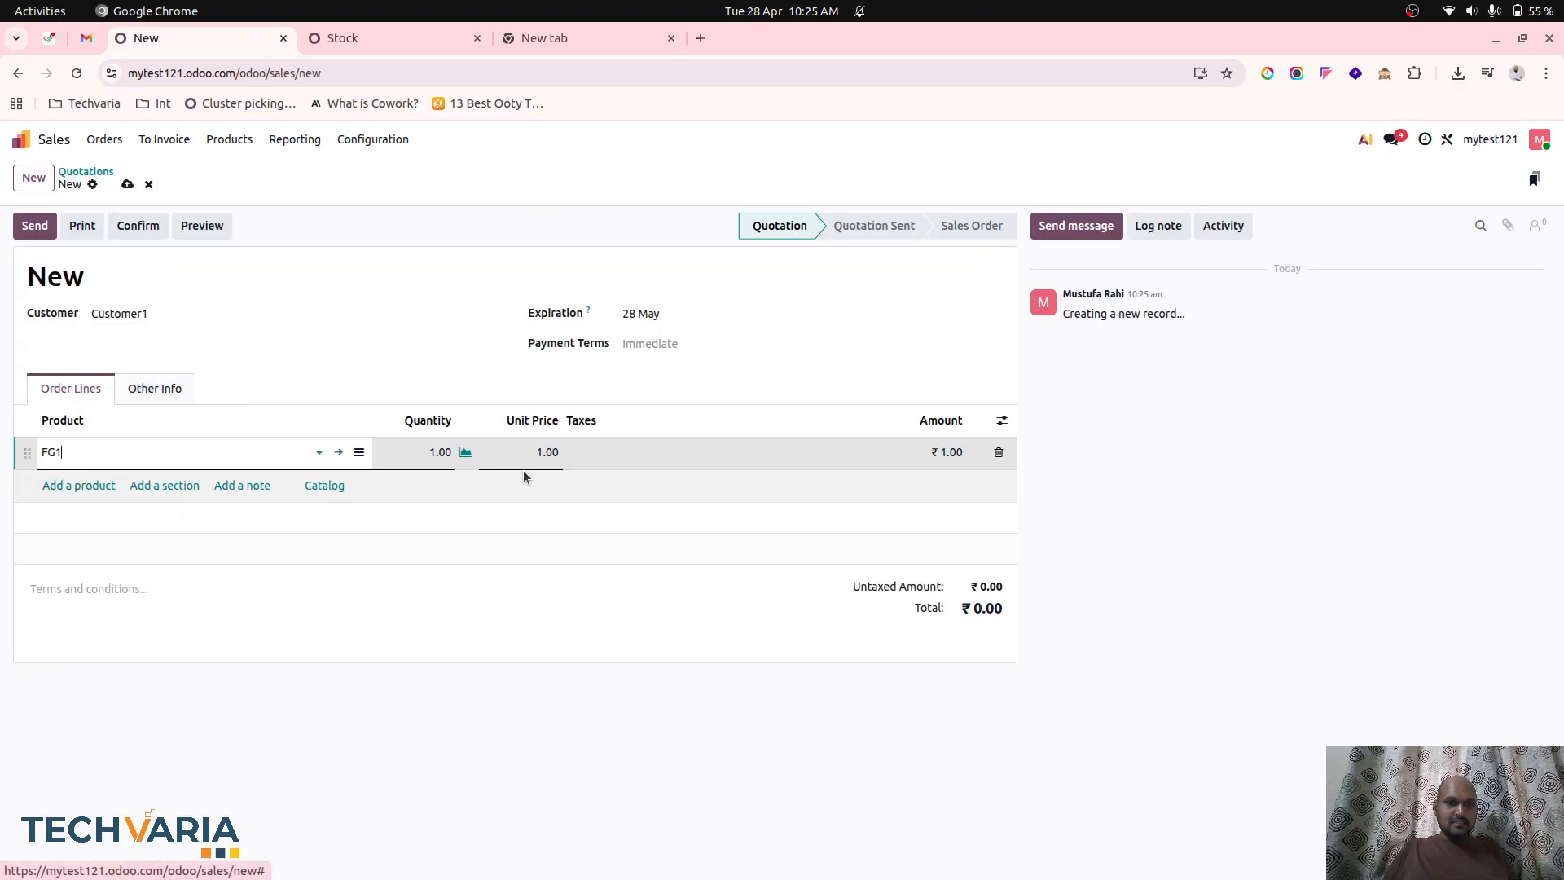
Check FG1's availability, set its unit price to 150, then save and confirm the quotation as a sales order.
left_click(468, 454)
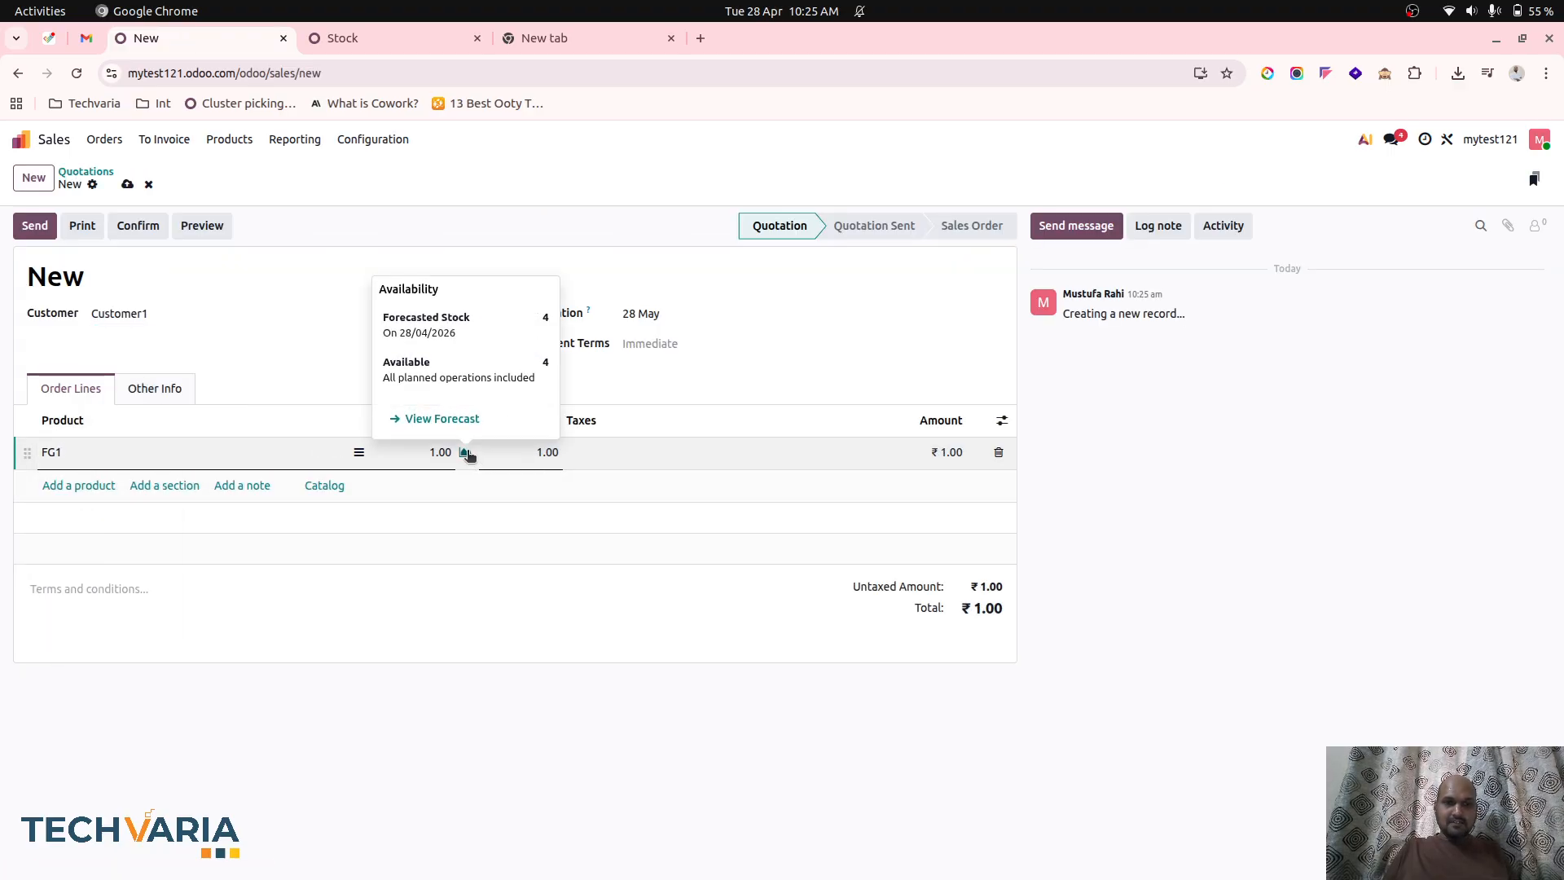
left_click(652, 363)
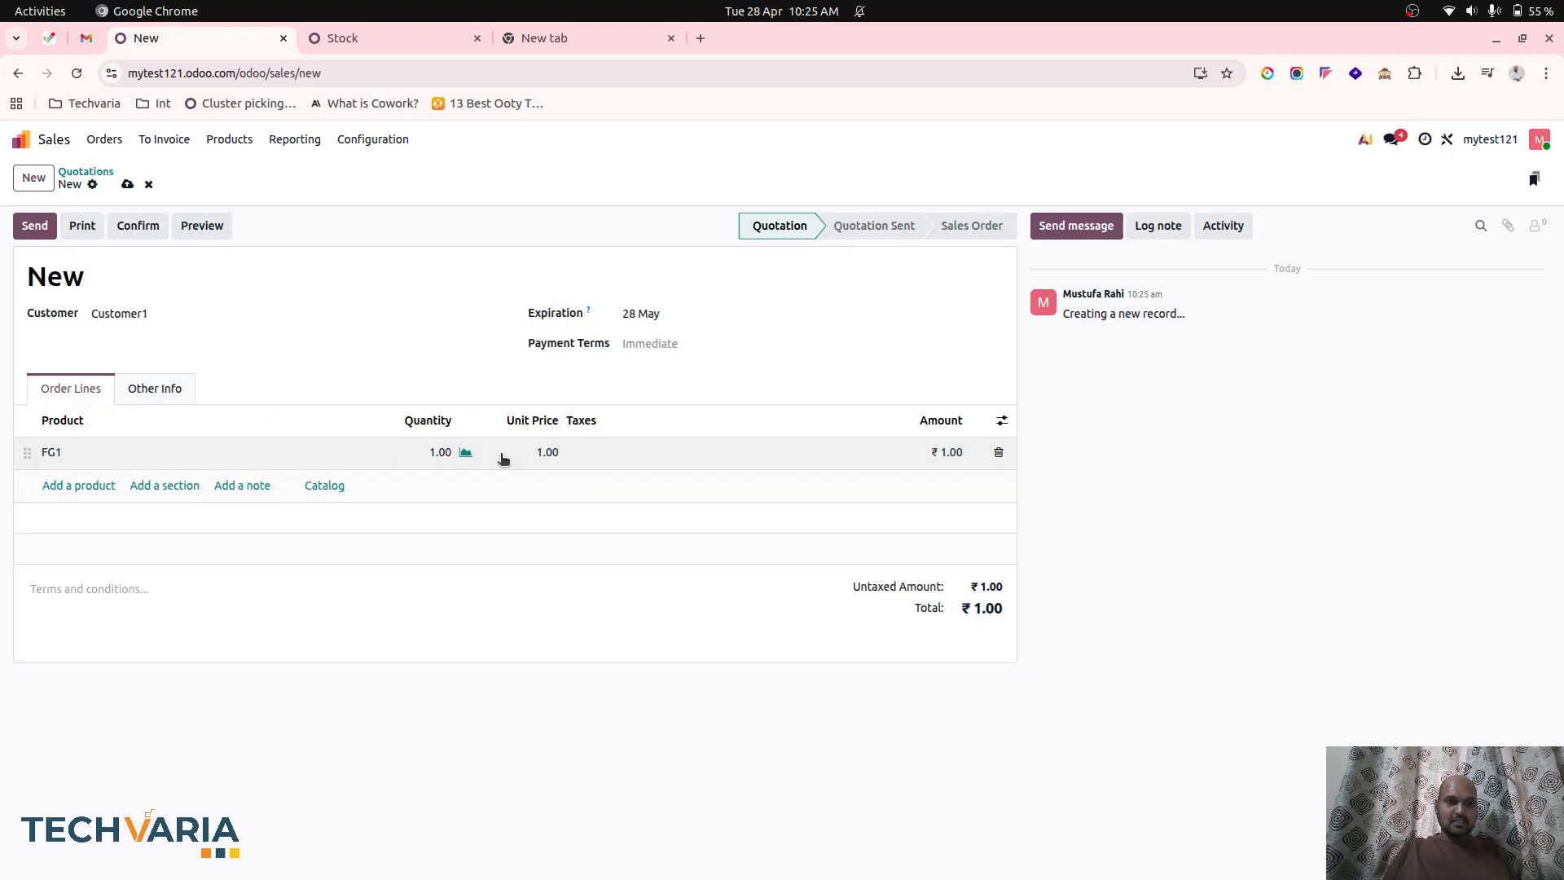
left_click(553, 455)
type("150")
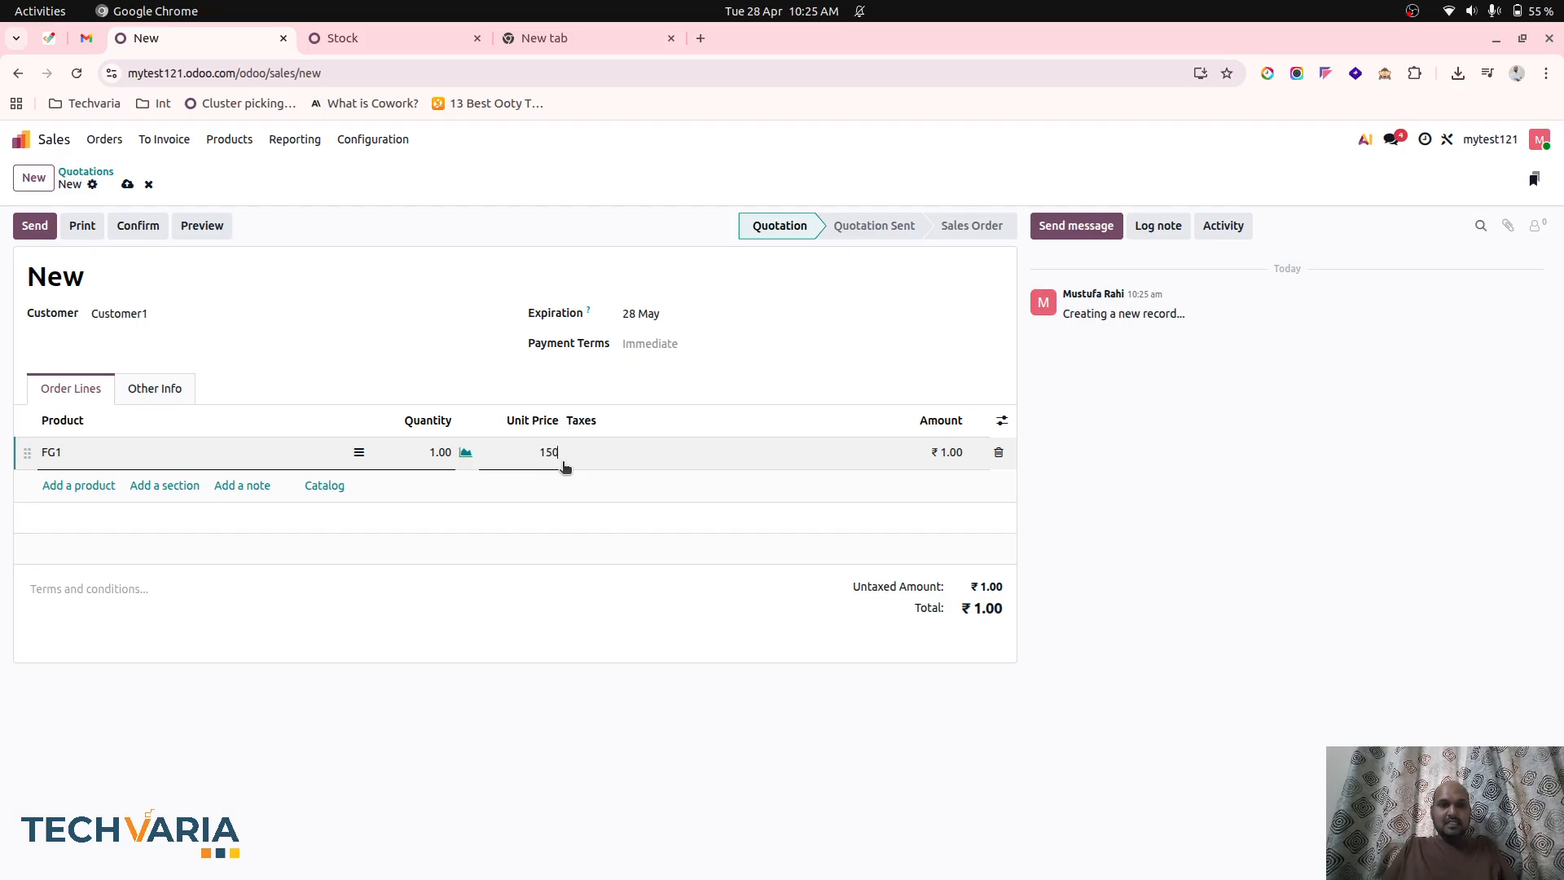
left_click(127, 184)
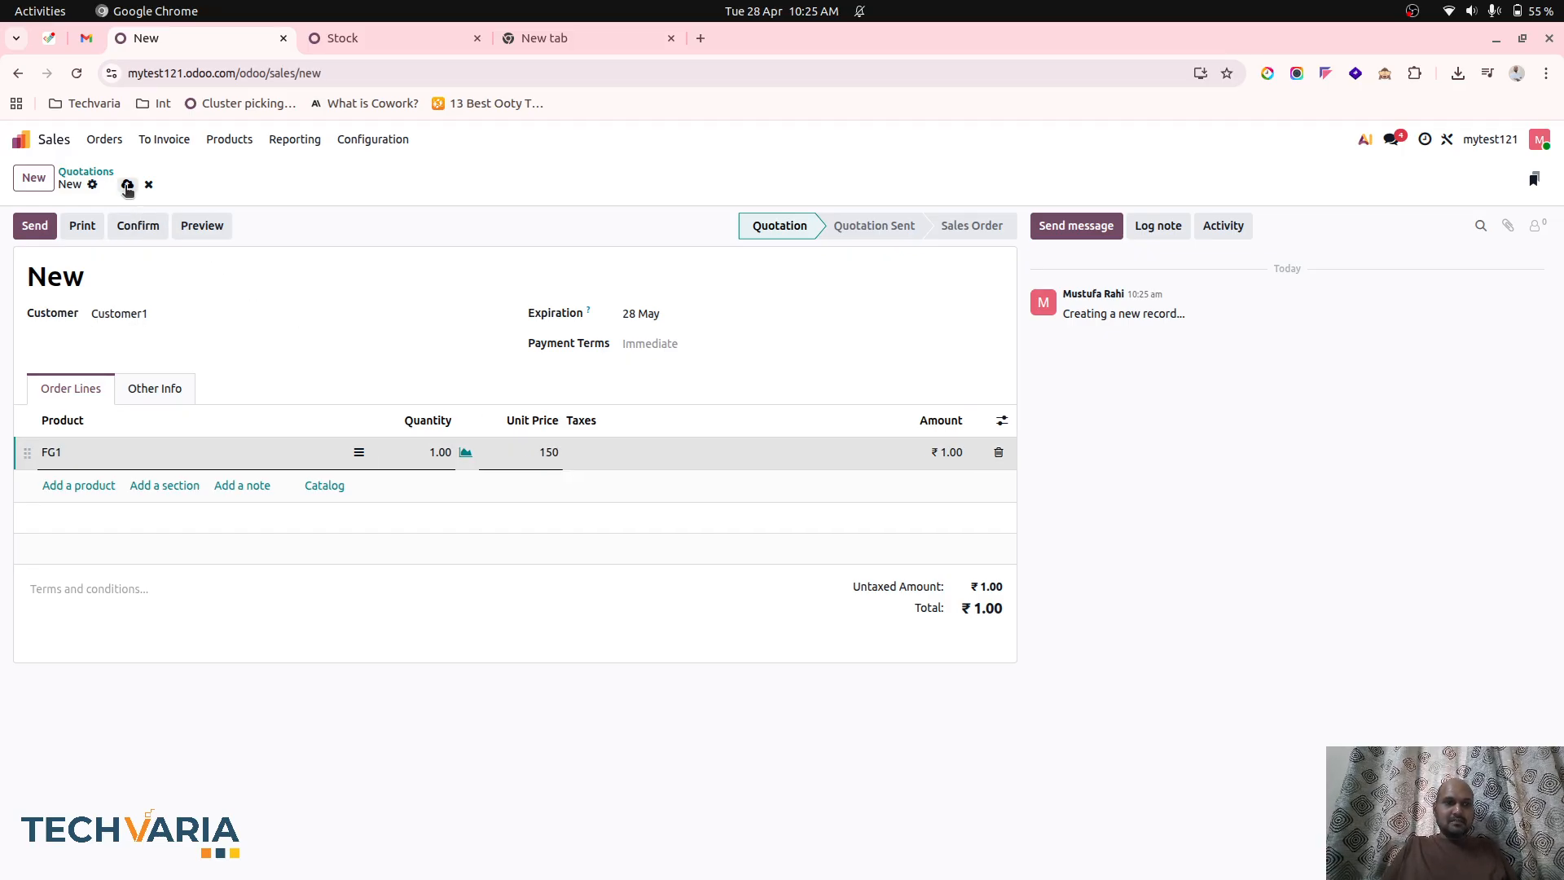
left_click(128, 227)
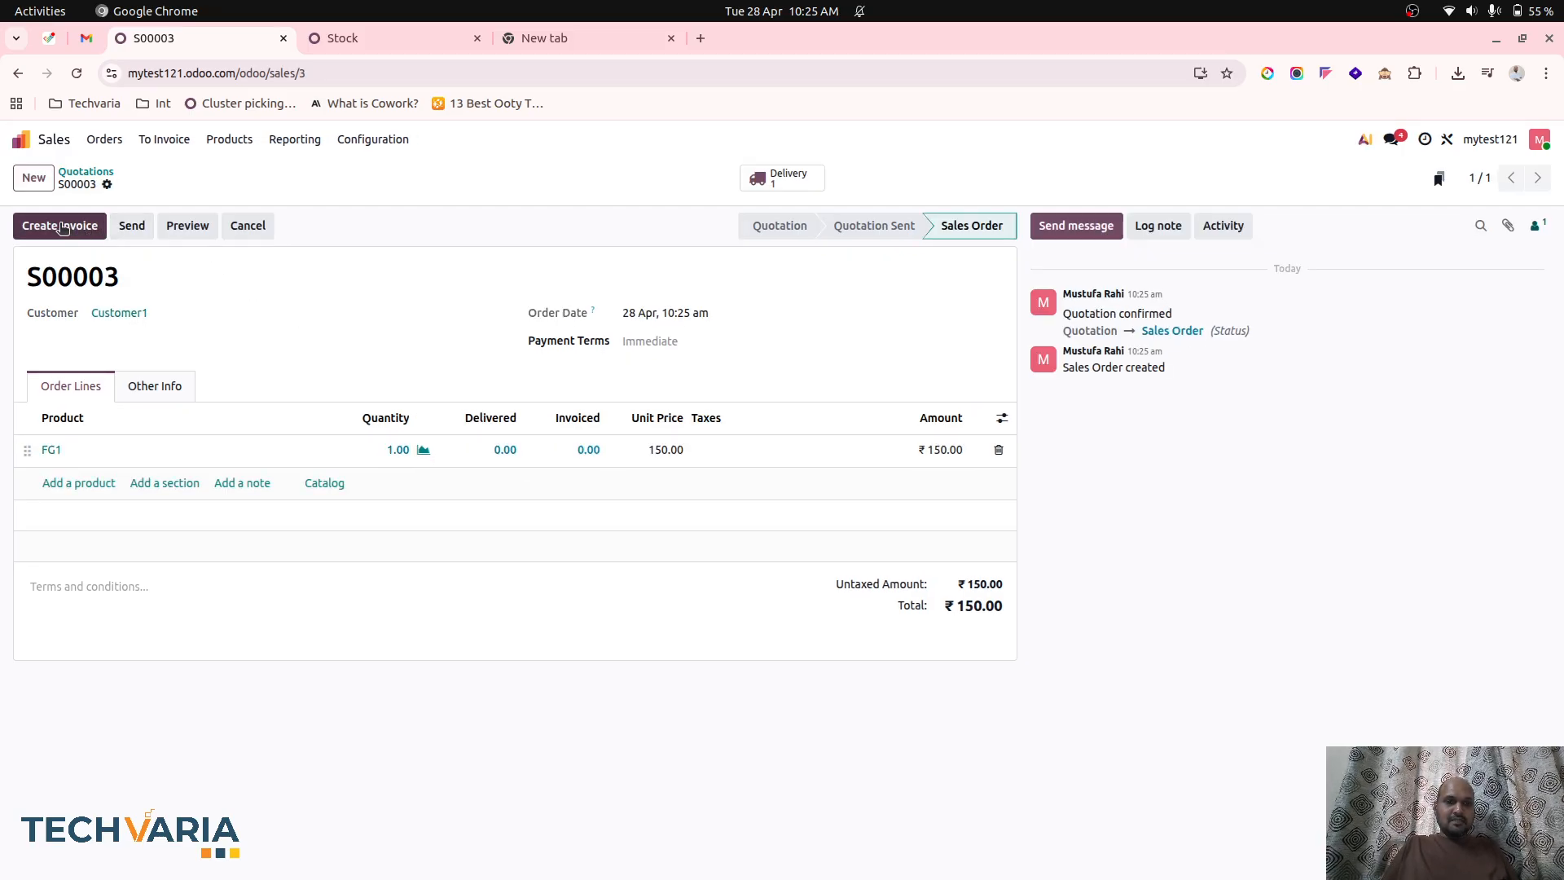
Validate the sales order's delivery of one FG1 unit and return to the order.
left_click(63, 228)
left_click(525, 583)
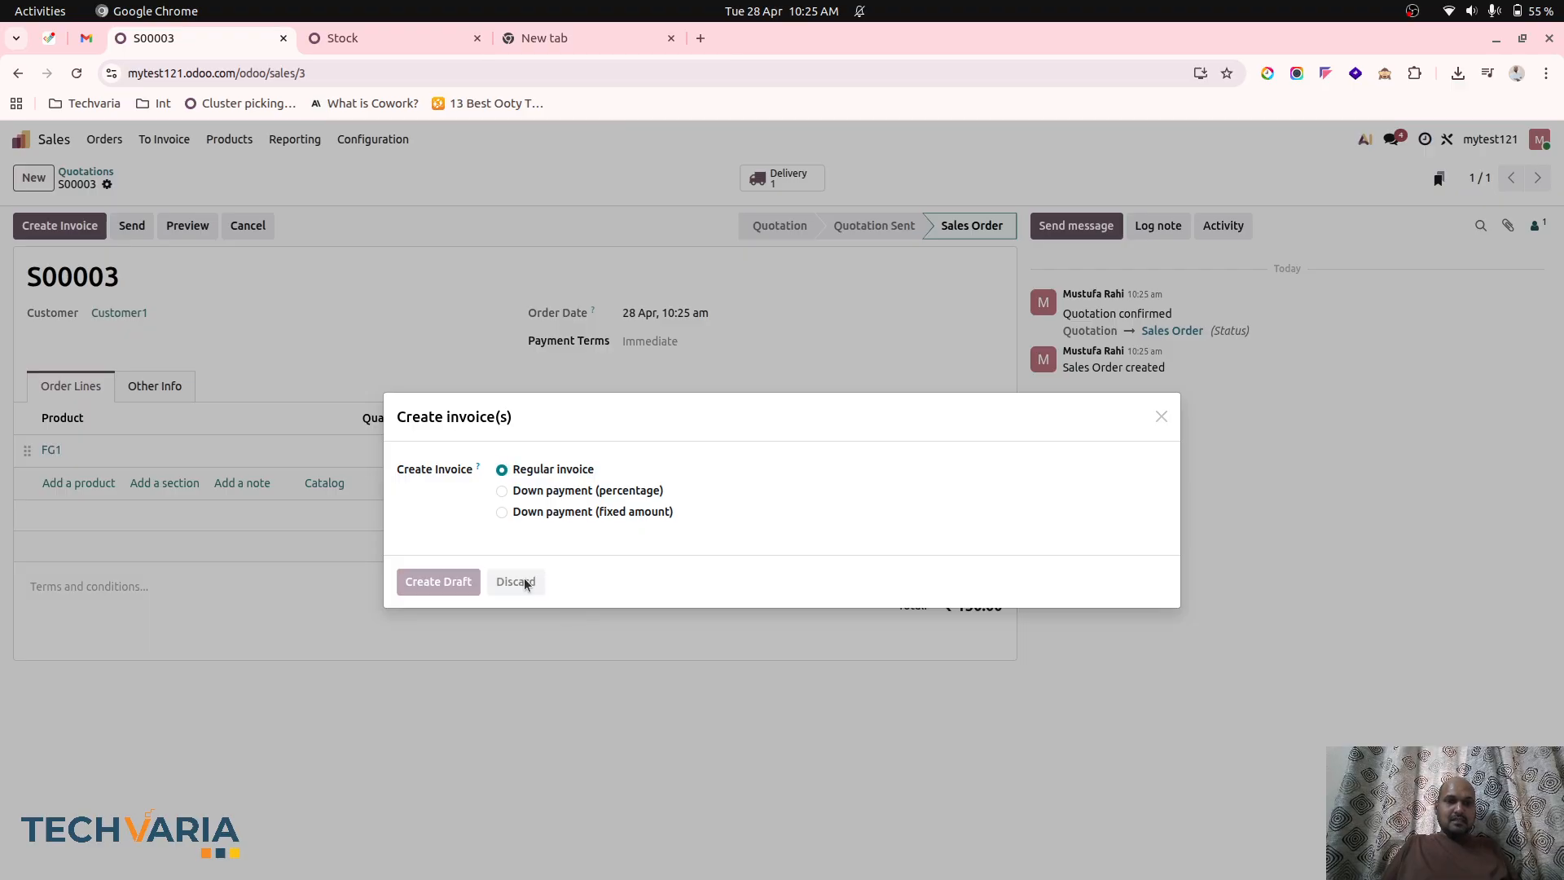
left_click(782, 177)
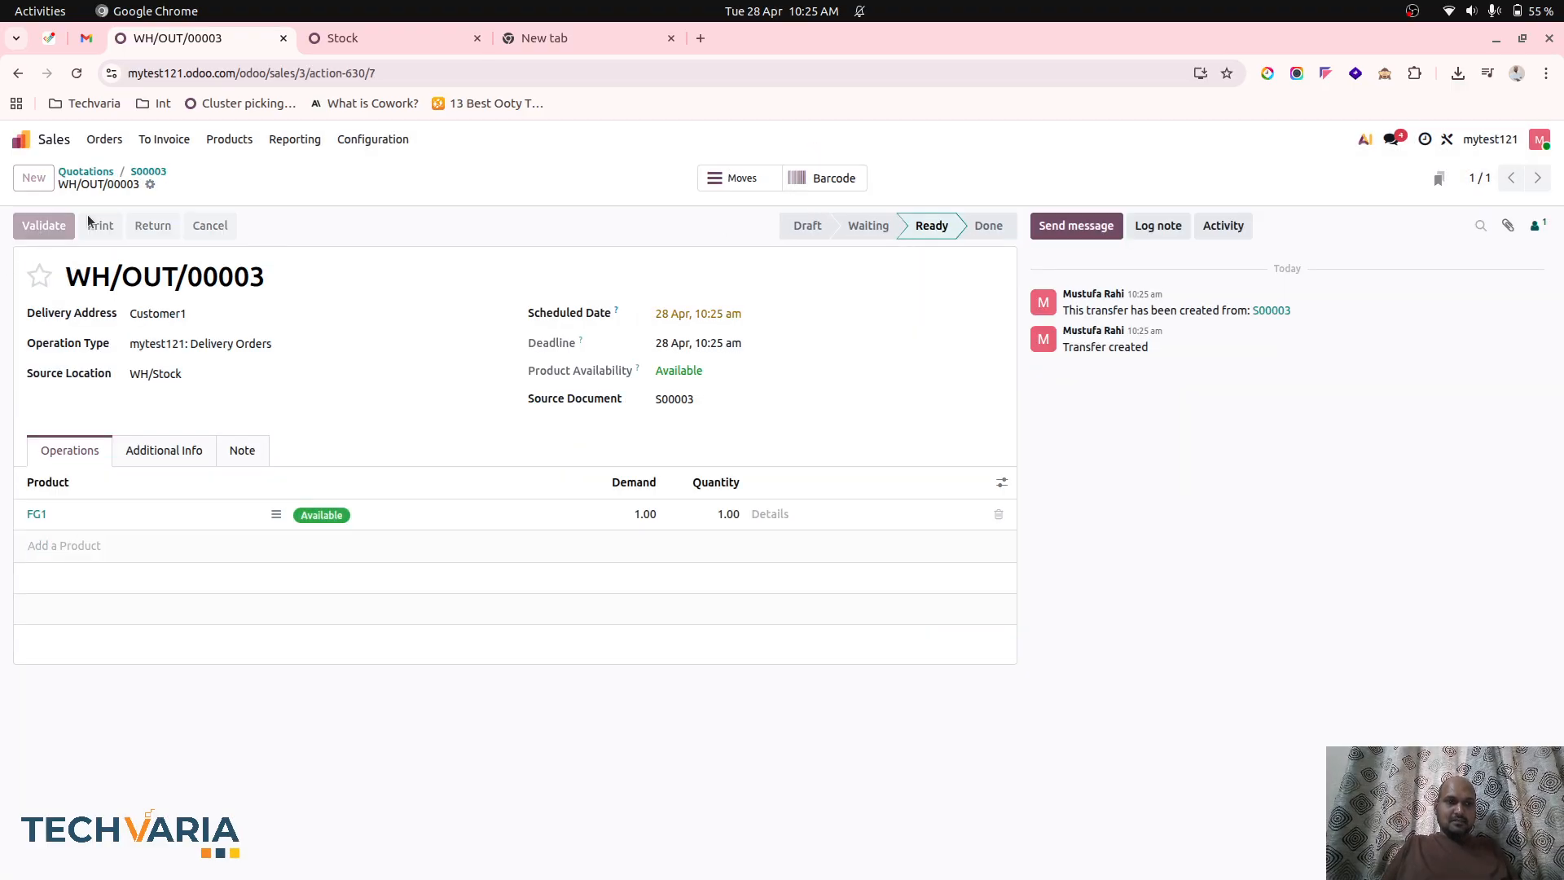
left_click(149, 171)
Create a regular invoice from the sales order, confirm it and display its journal items.
left_click(59, 226)
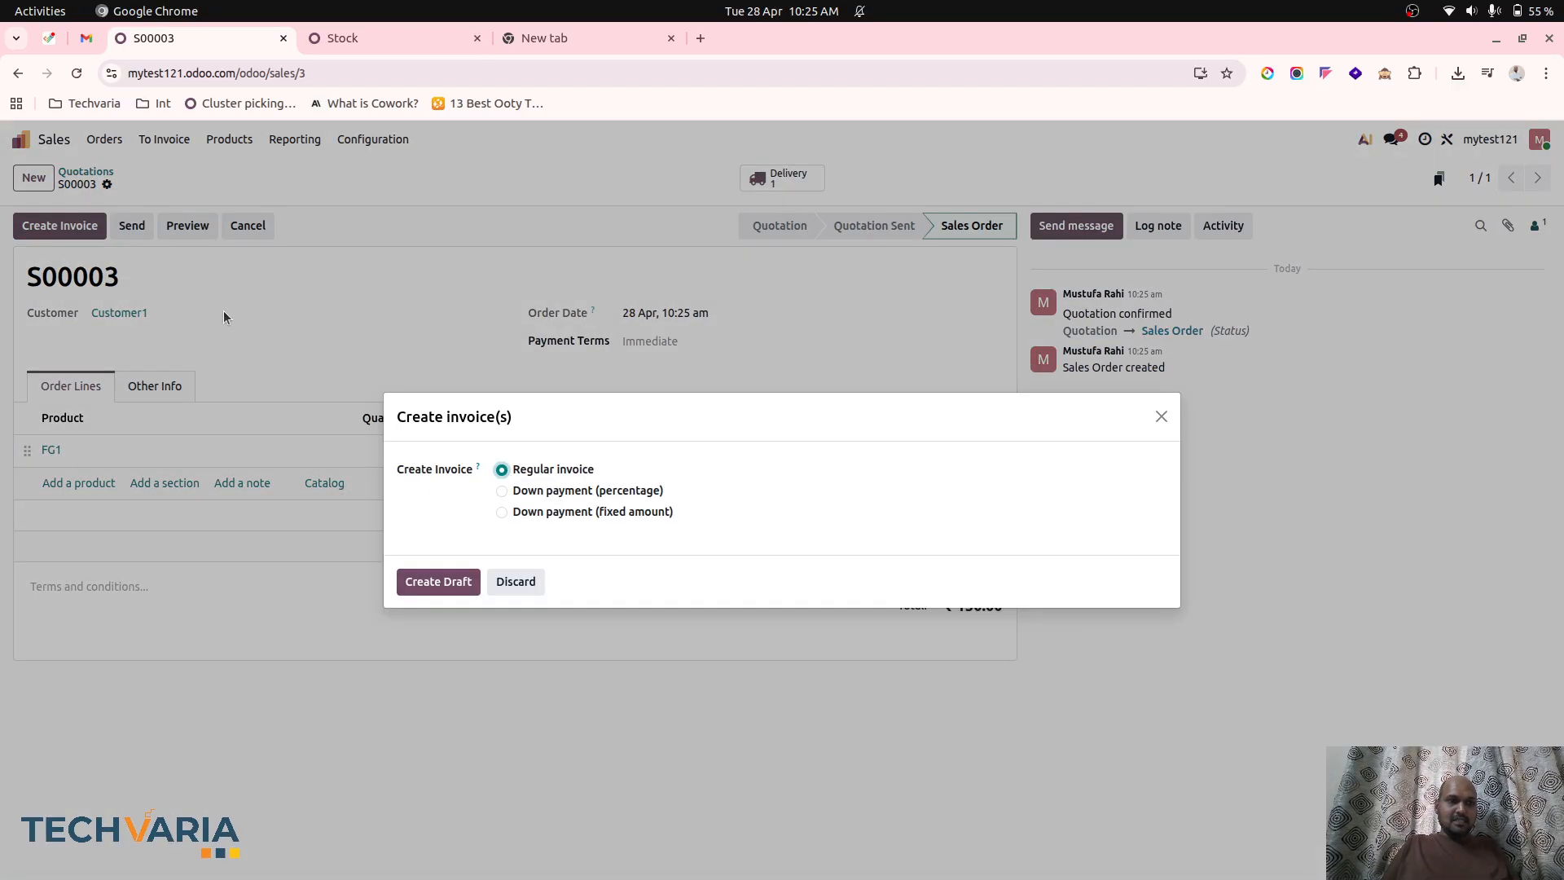
left_click(439, 582)
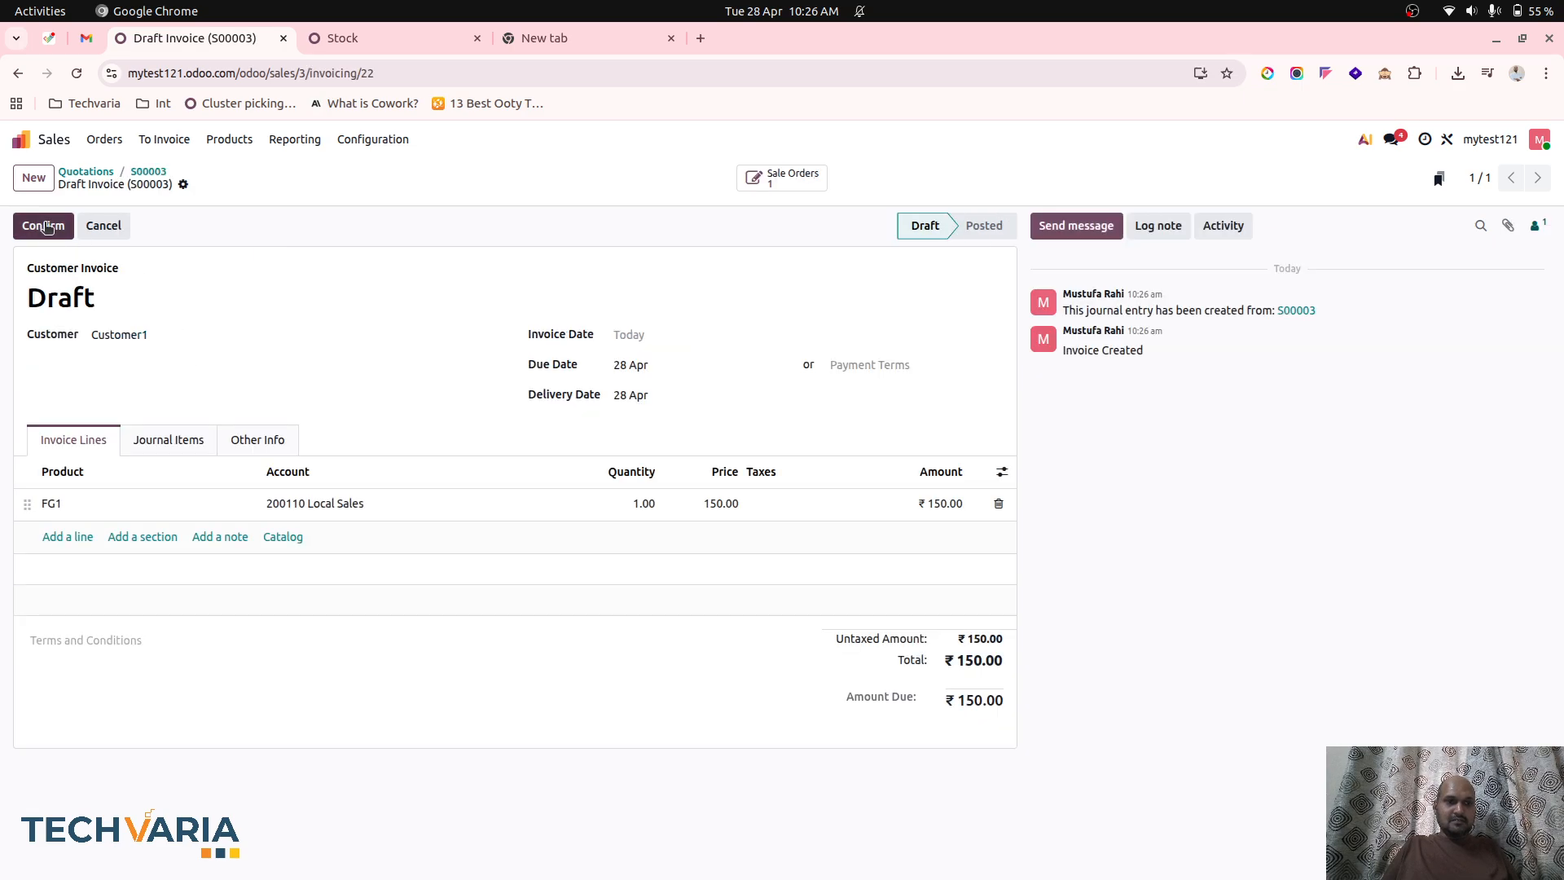
left_click(46, 227)
left_click(163, 438)
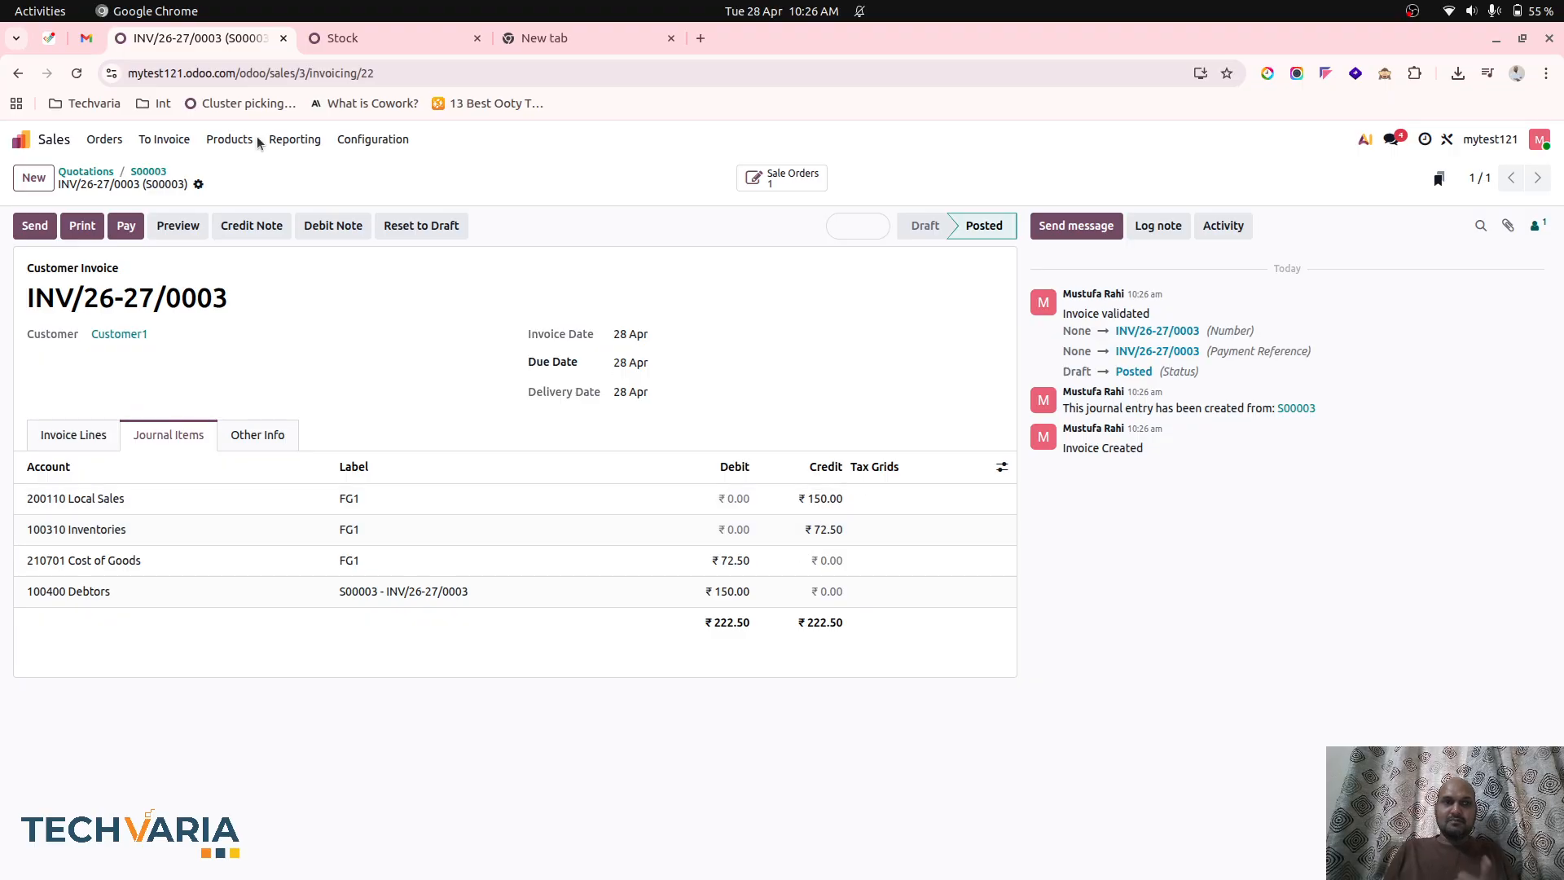
Open the overview of the latest FG1 manufacturing order, WH/MO/00006, to examine its component and unit costs.
left_click(342, 38)
left_click(21, 140)
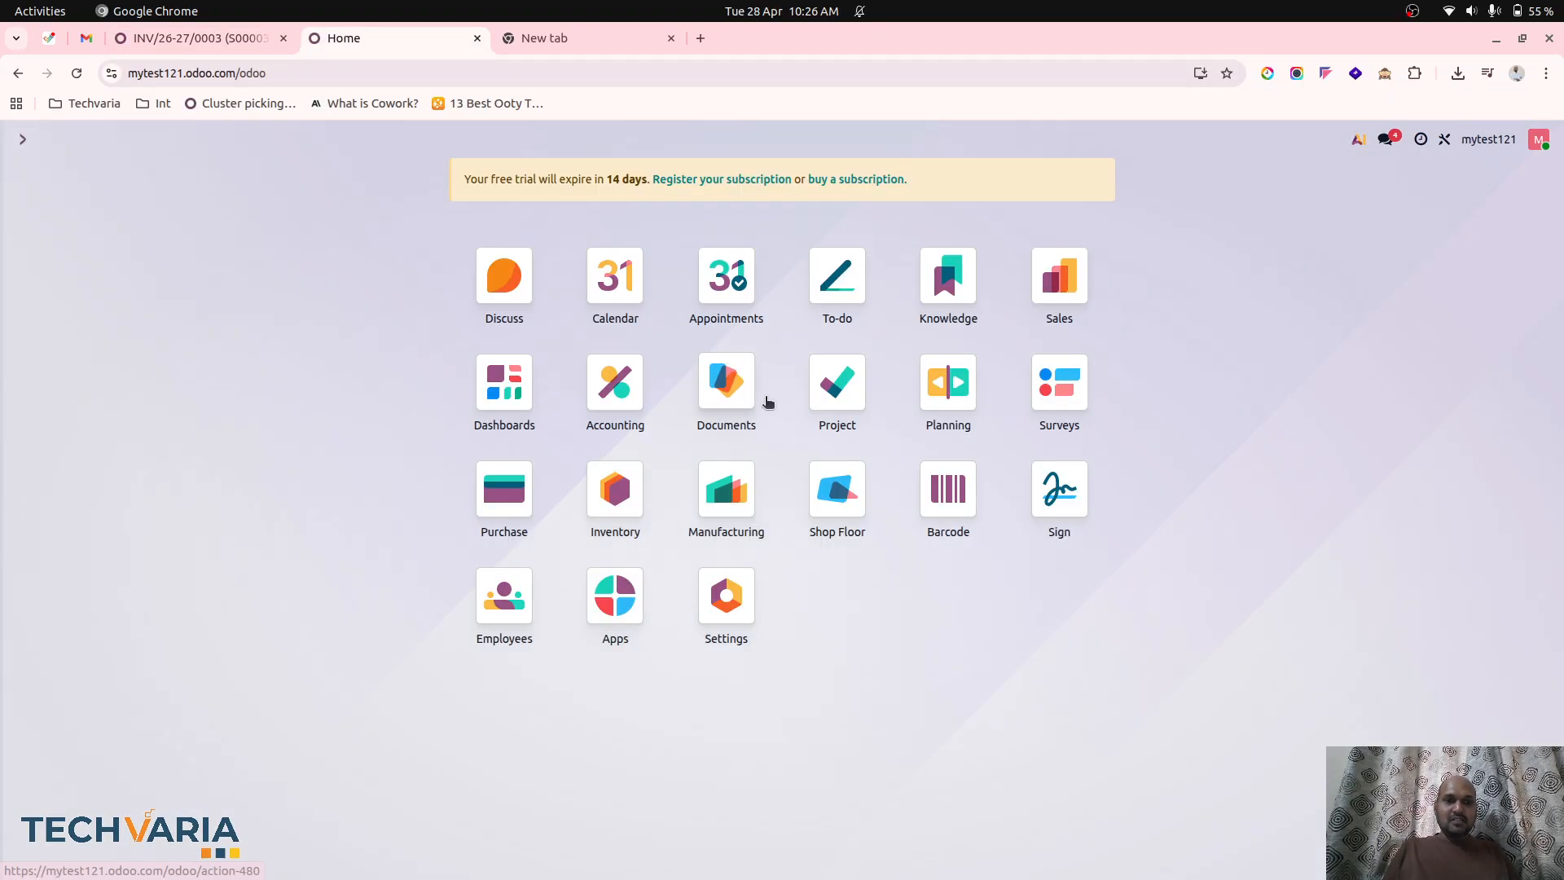
left_click(707, 512)
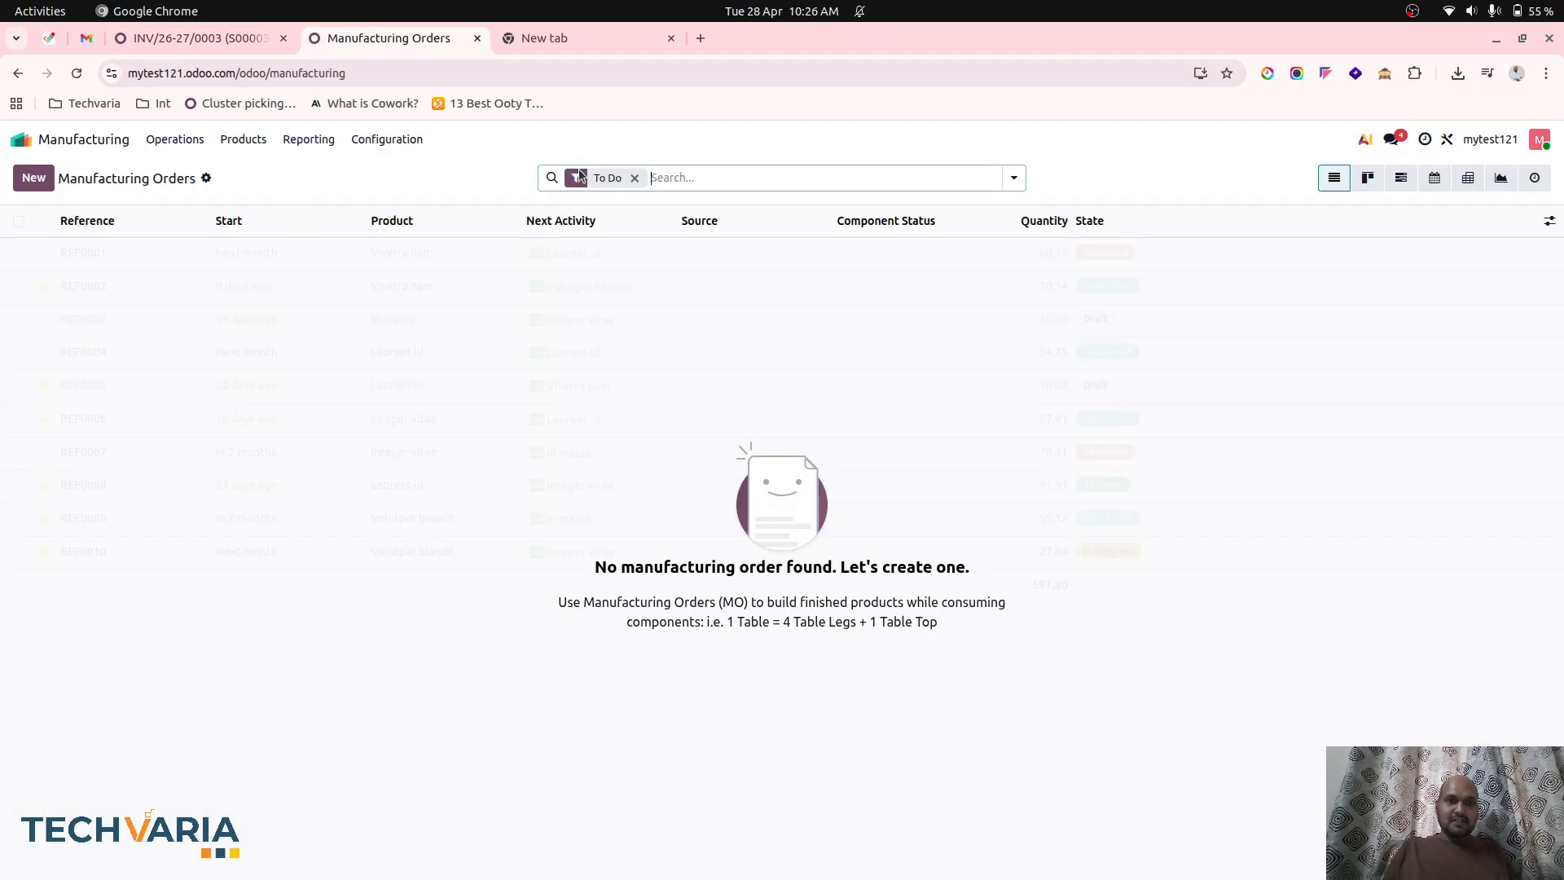
left_click(635, 177)
left_click(354, 259)
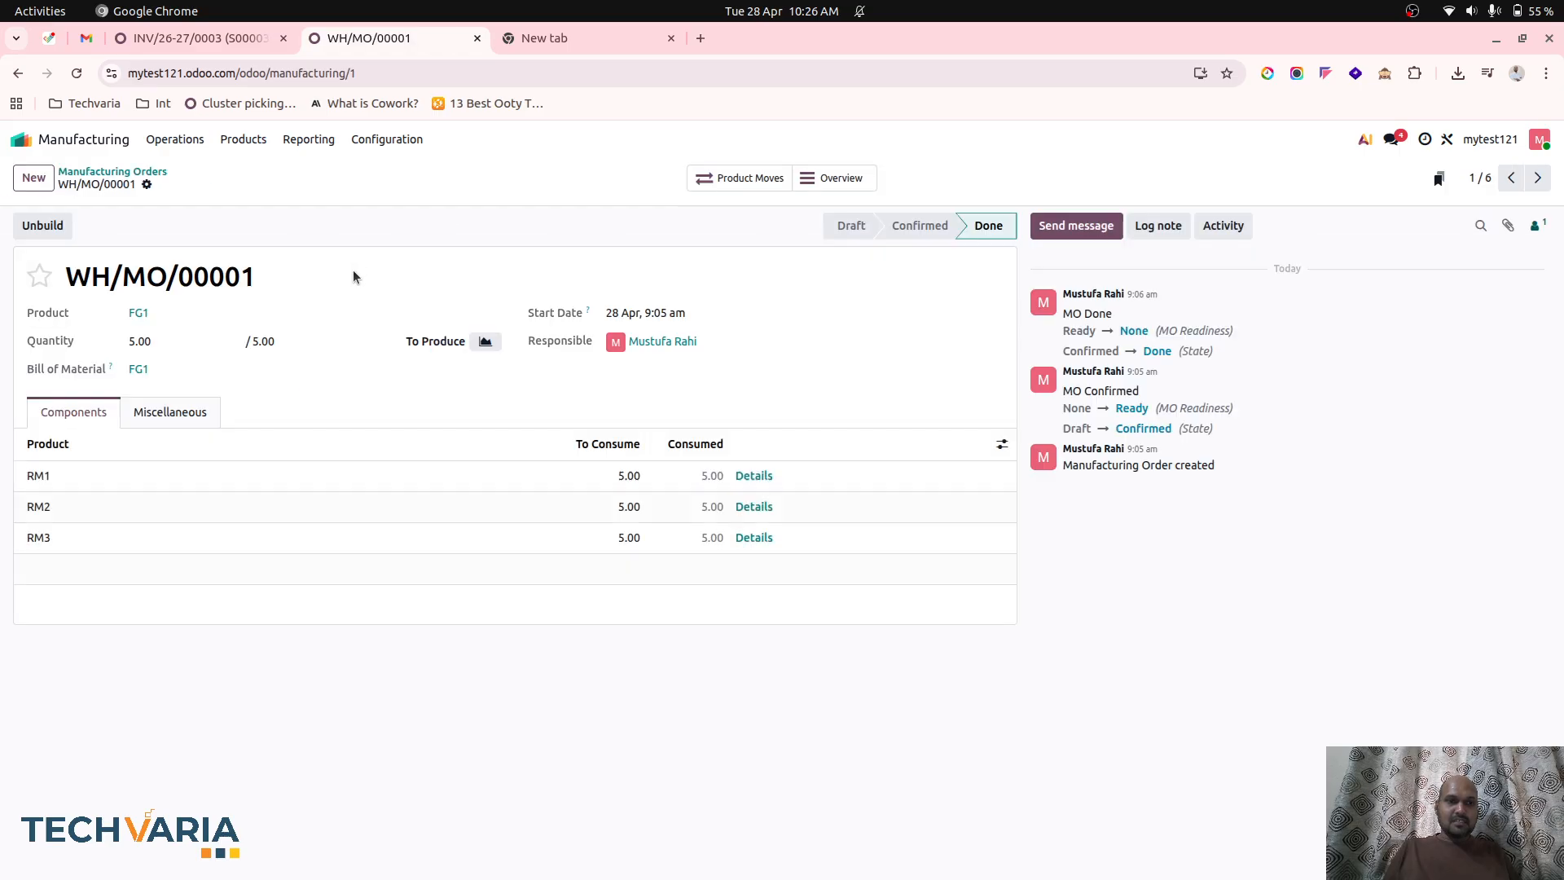
left_click(112, 171)
left_click(209, 419)
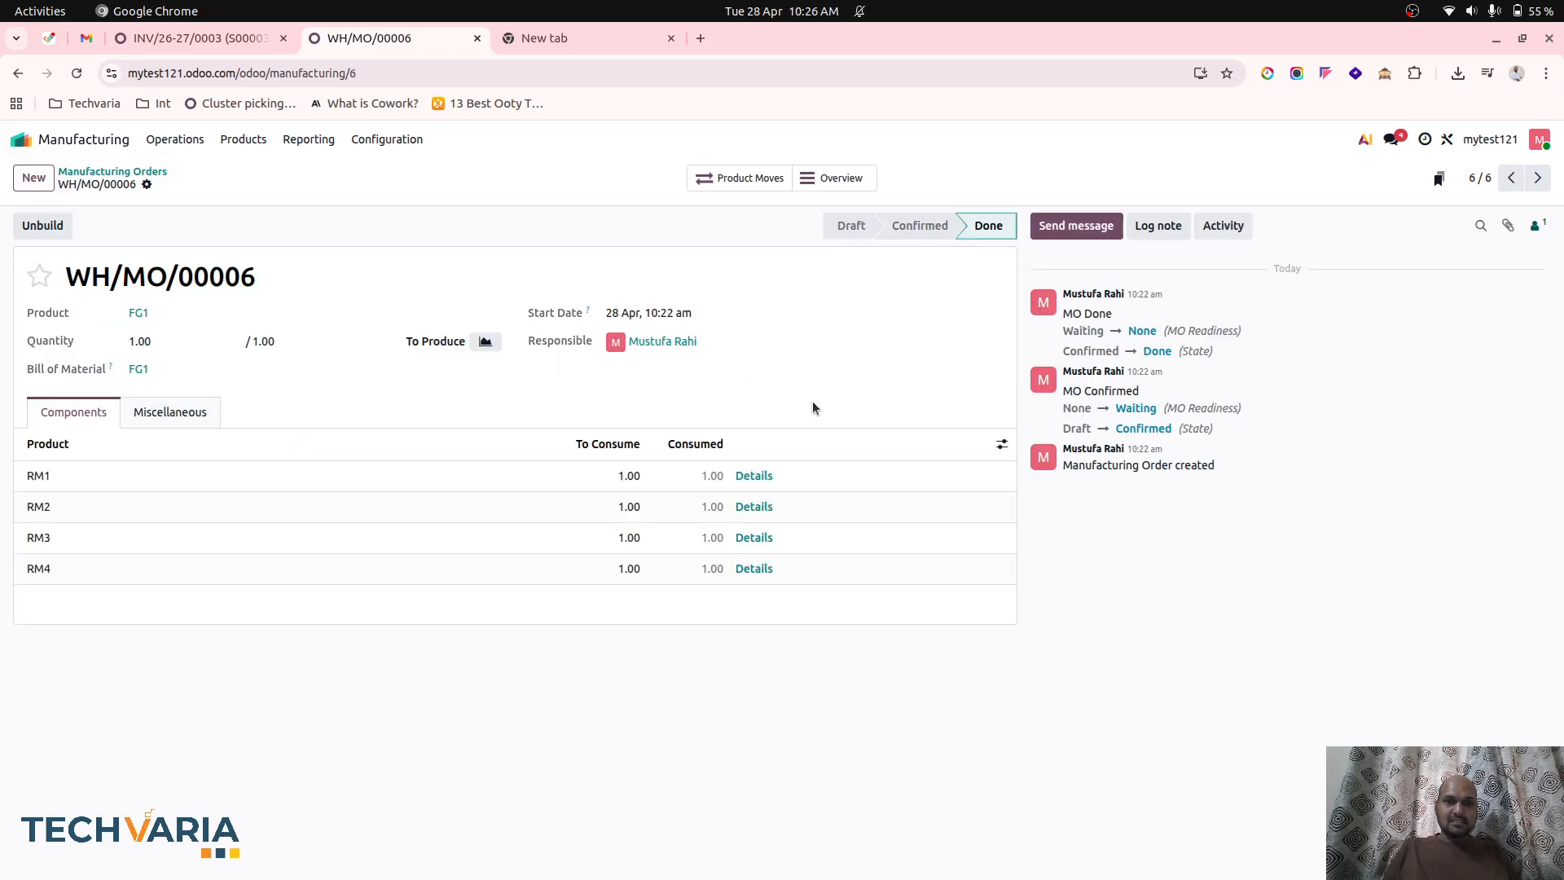
left_click(831, 180)
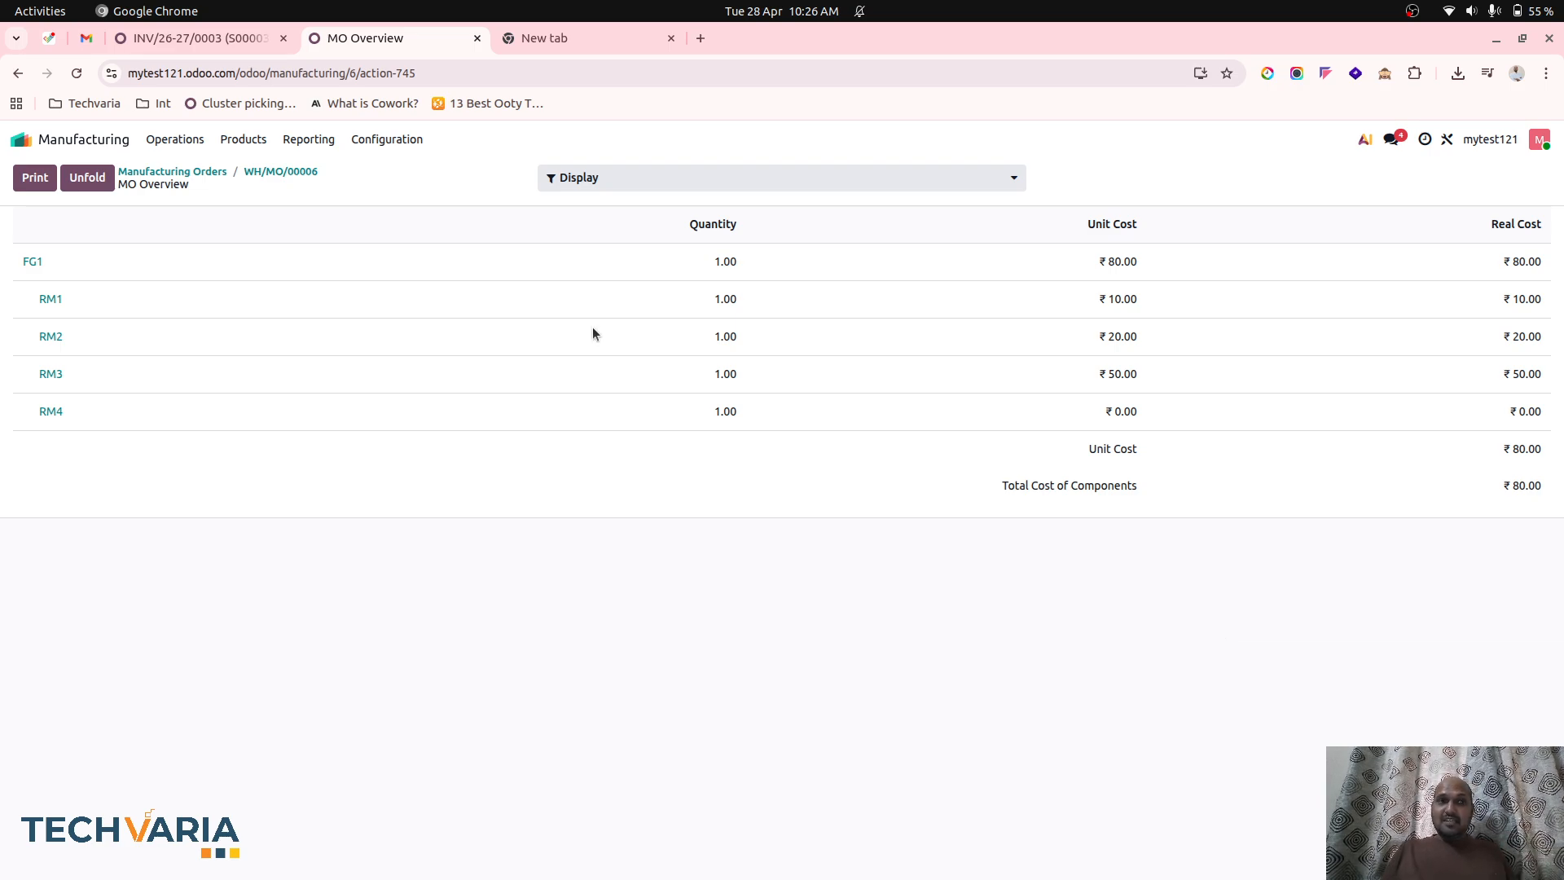
Return to the FG1 customer invoice and review its journal items and invoice lines.
left_click(208, 43)
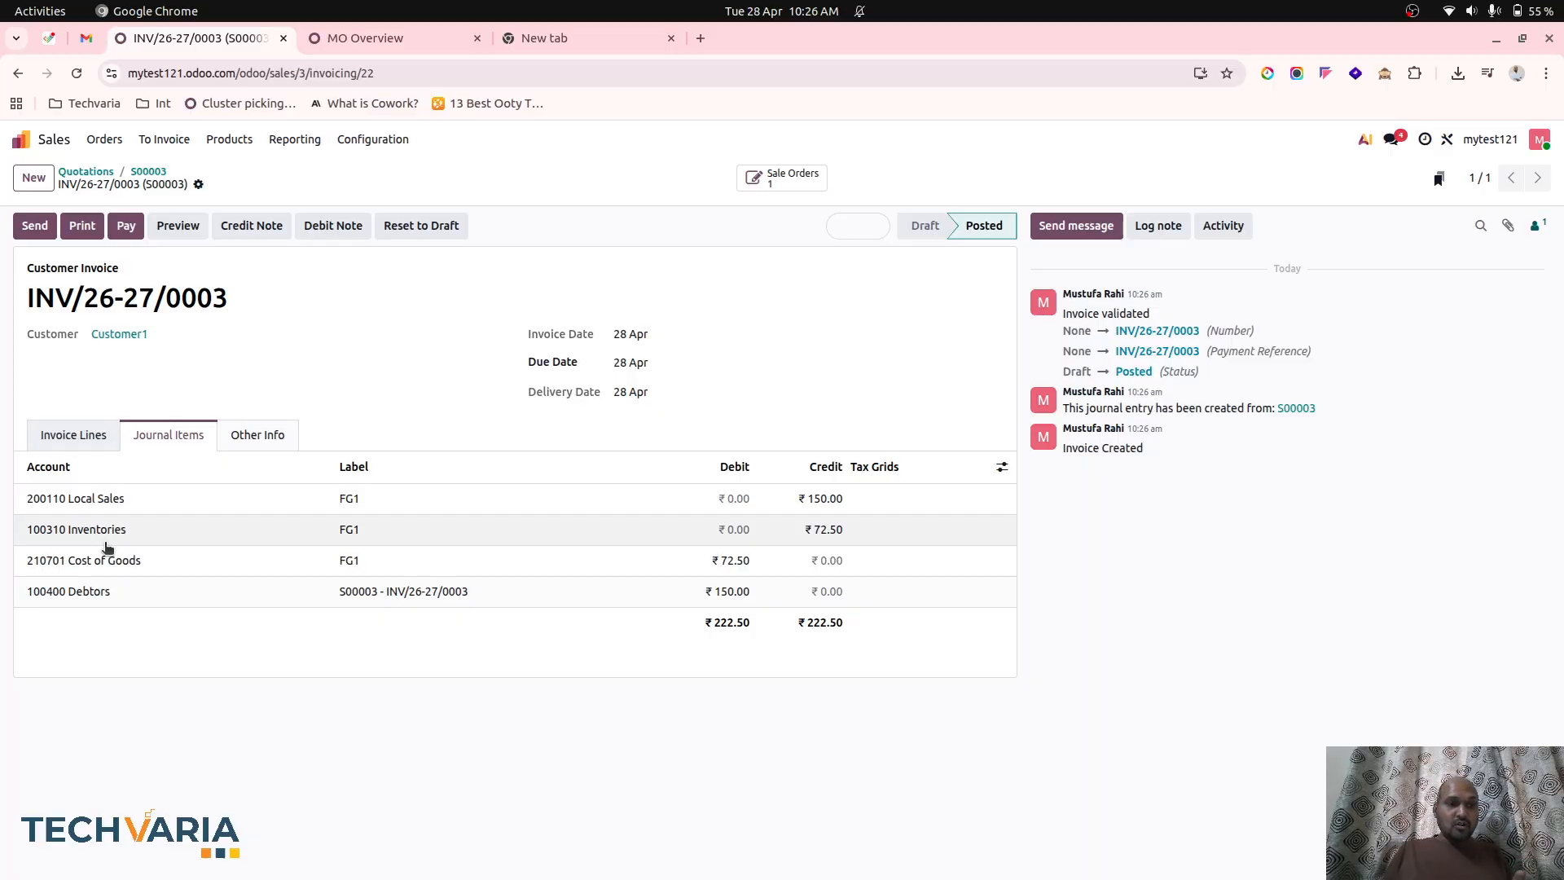
left_click(103, 437)
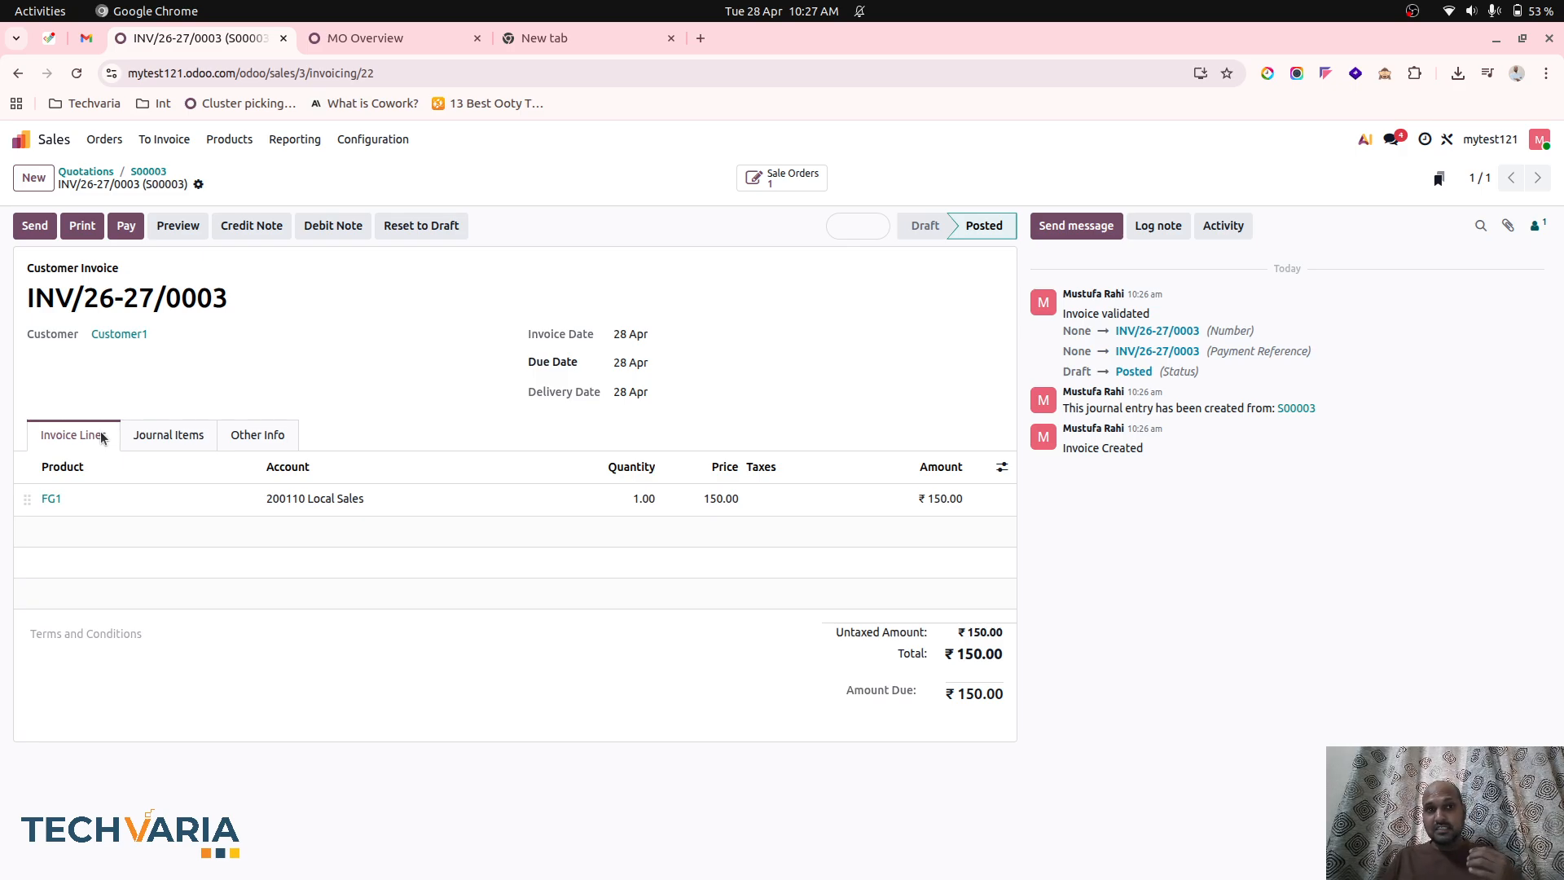
left_click(238, 140)
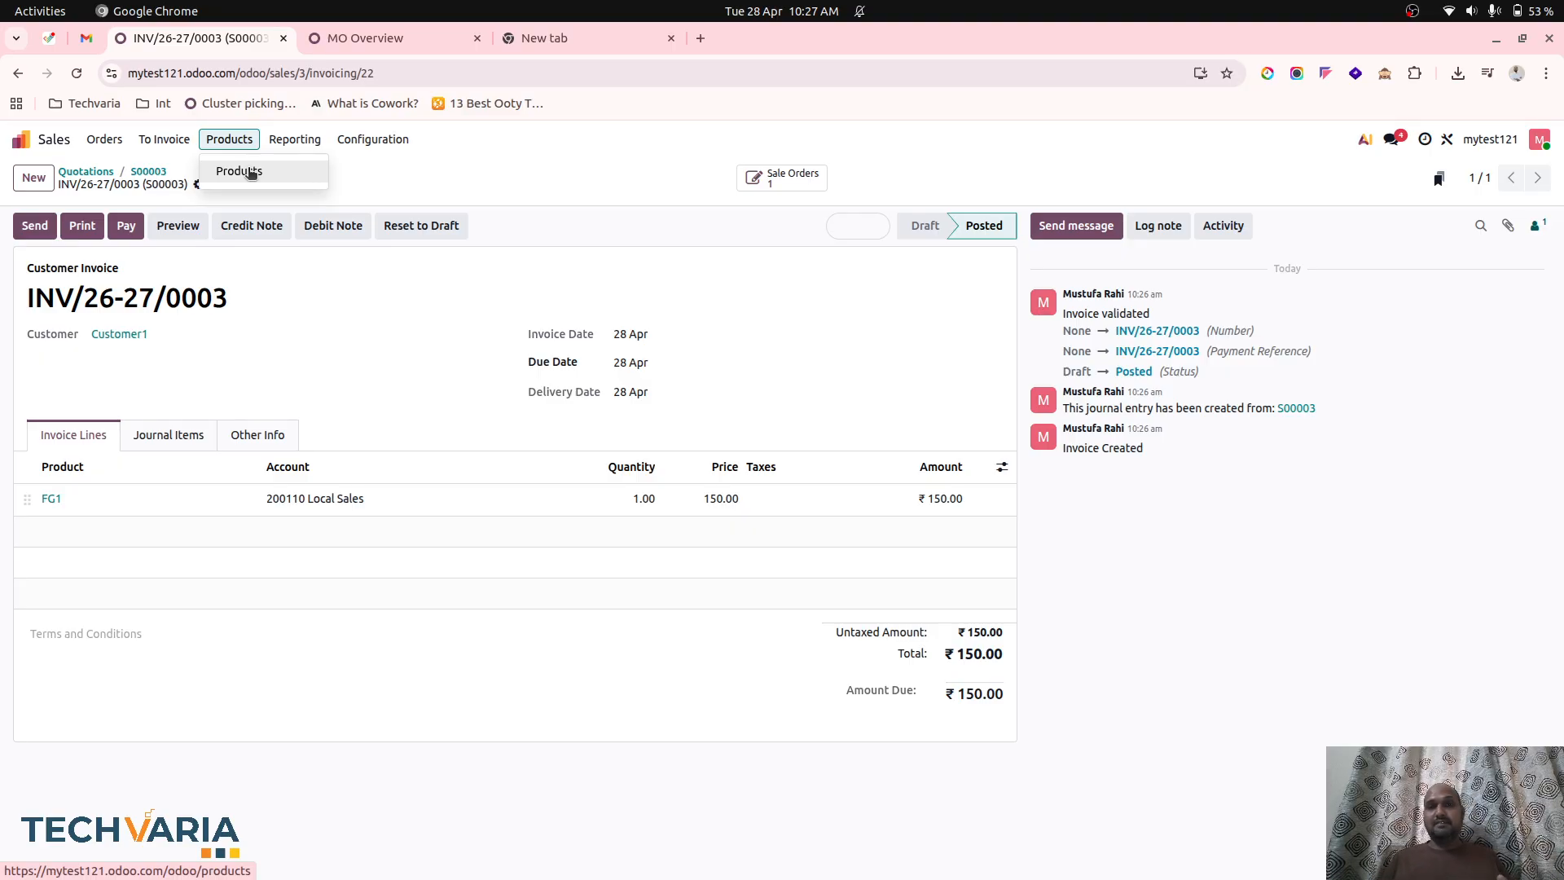
left_click(393, 183)
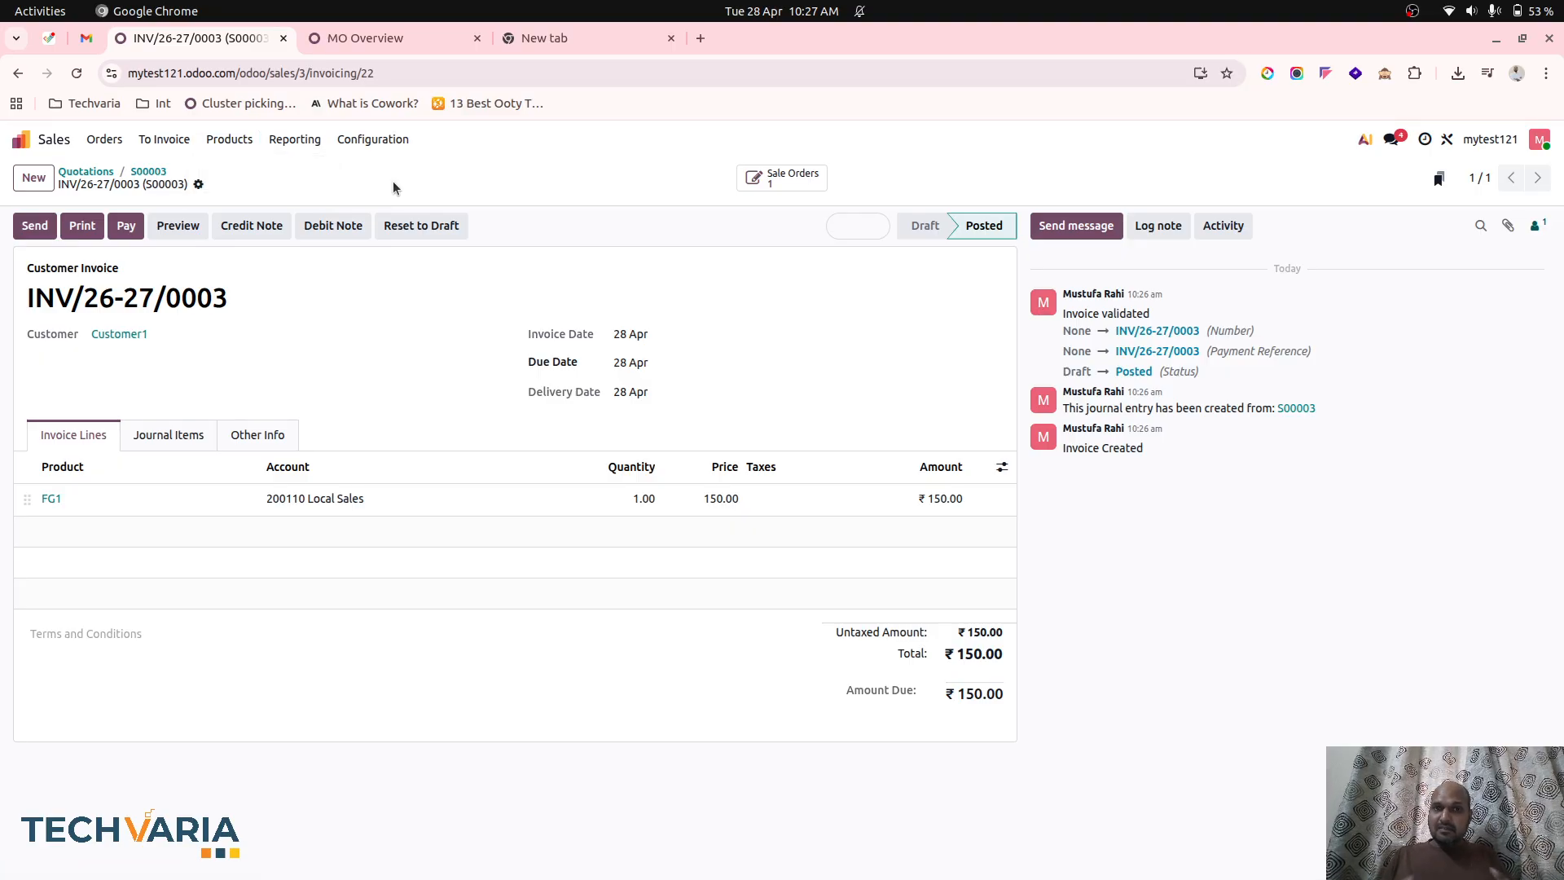